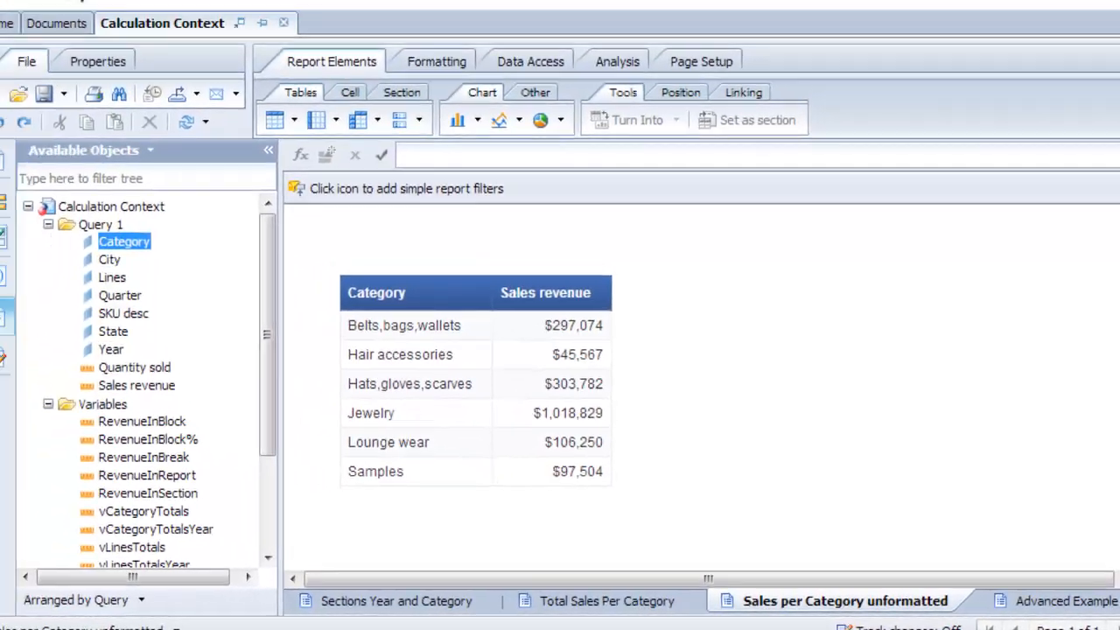
{"action": "left_click", "coordinate": [396, 290]}
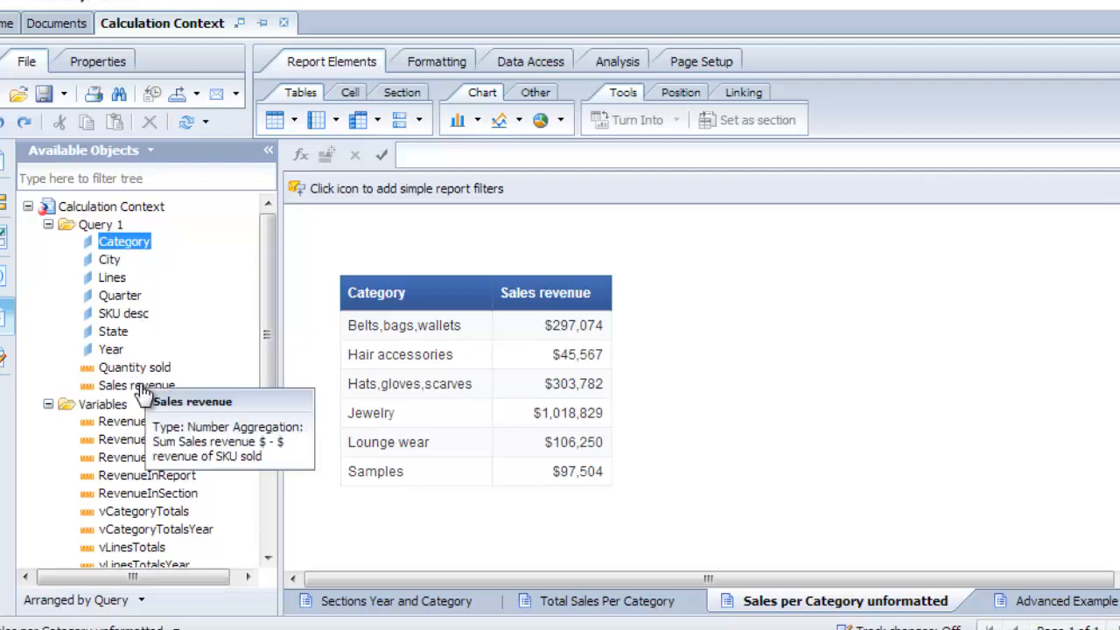
{"action": "mouse_move", "coordinate": [150, 394]}
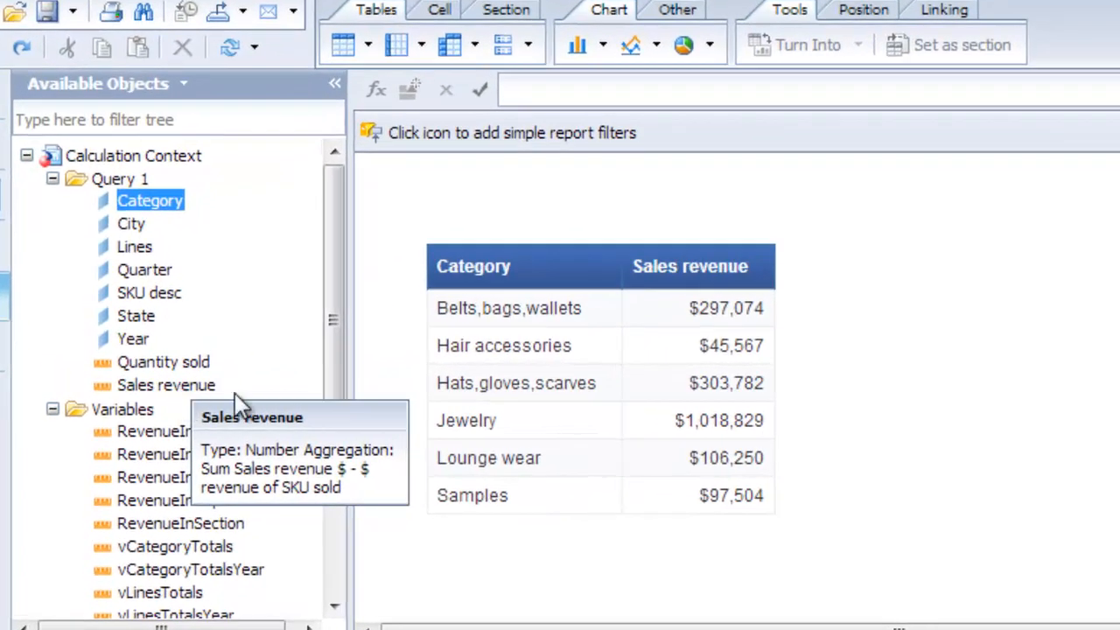
{"action": "left_click", "coordinate": [620, 383]}
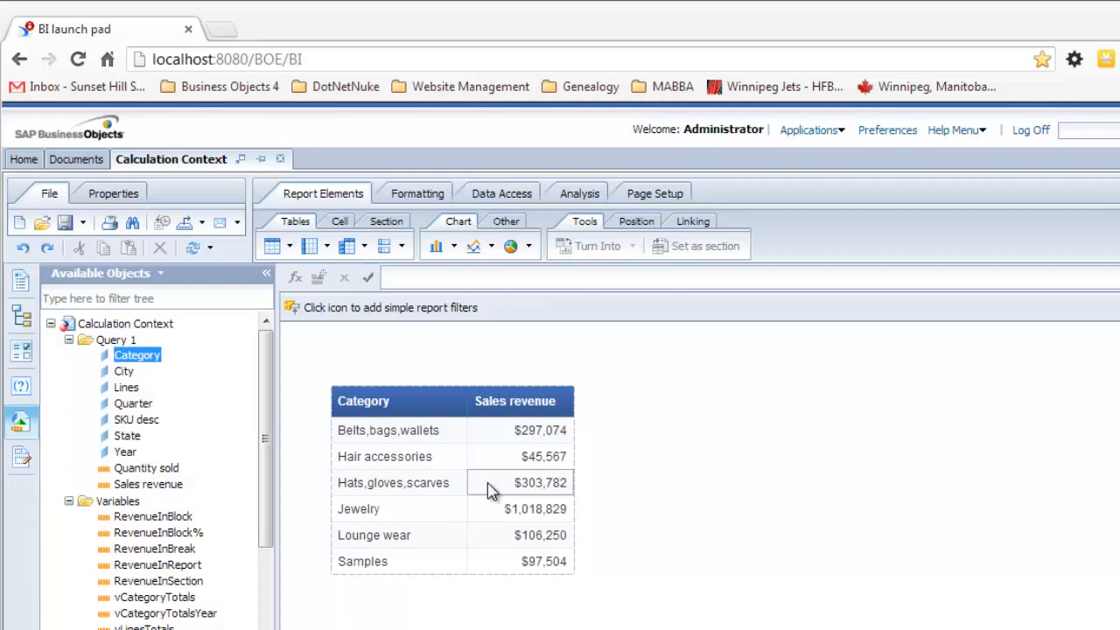
Step: Export the Calculation Context document in Excel format
{"action": "left_click", "coordinate": [201, 223]}
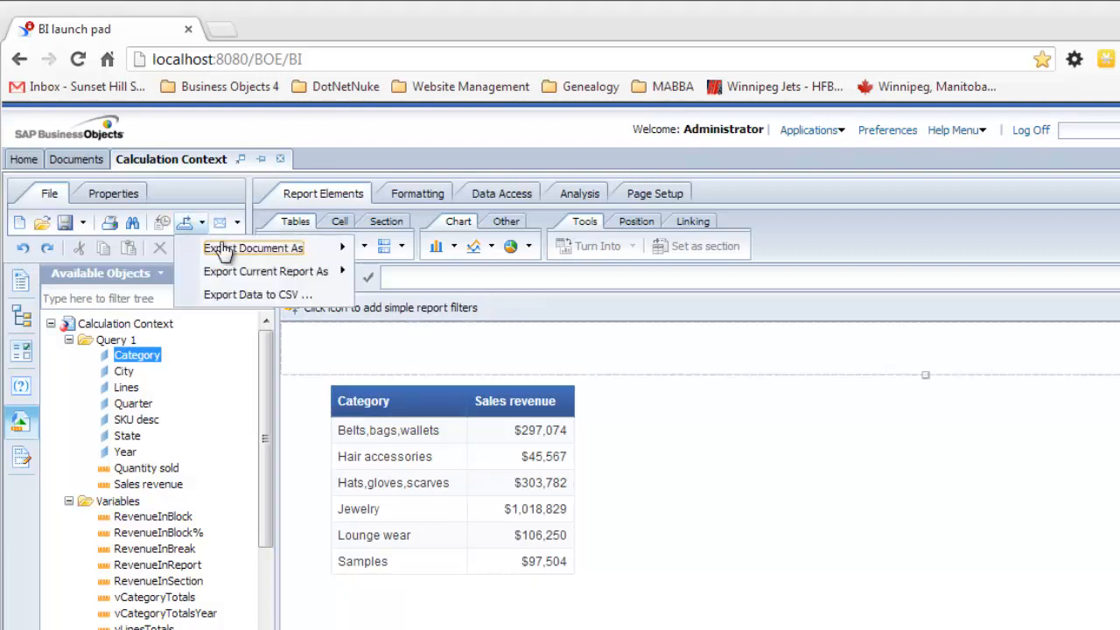
{"action": "mouse_move", "coordinate": [289, 251]}
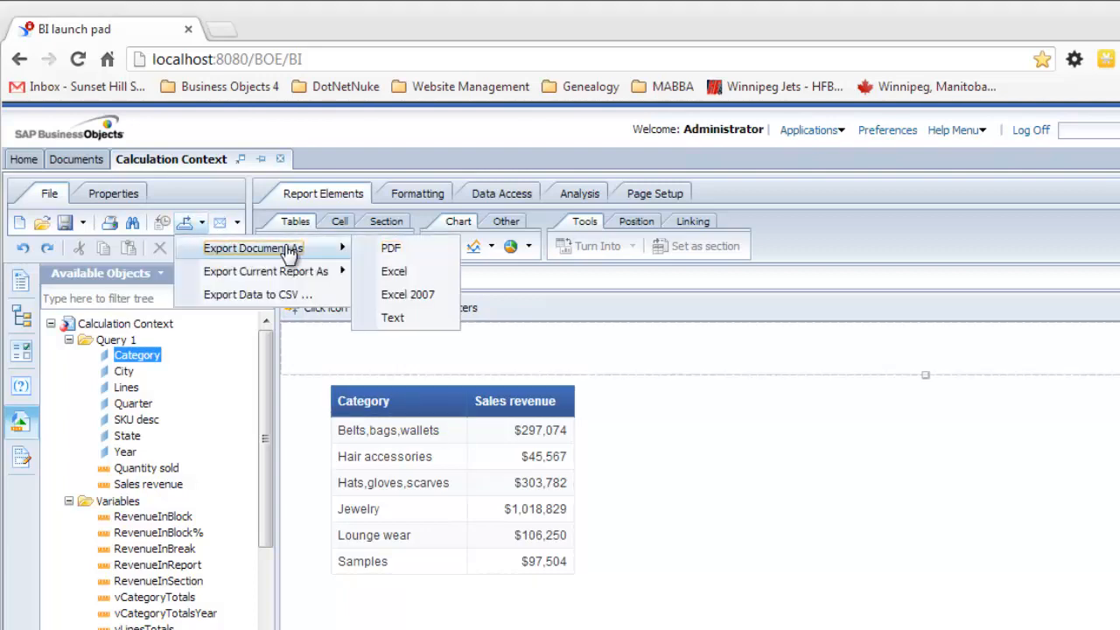
{"action": "left_click", "coordinate": [405, 282]}
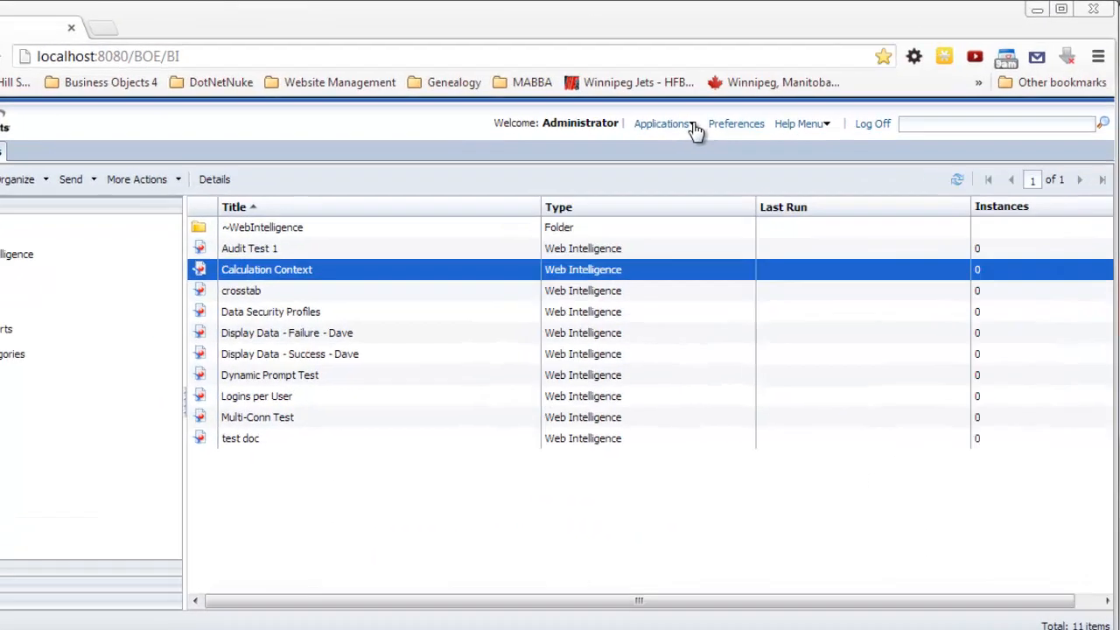
Step: Launch the Web Intelligence application and start a new document with a universe as its data source
{"action": "left_click", "coordinate": [732, 116]}
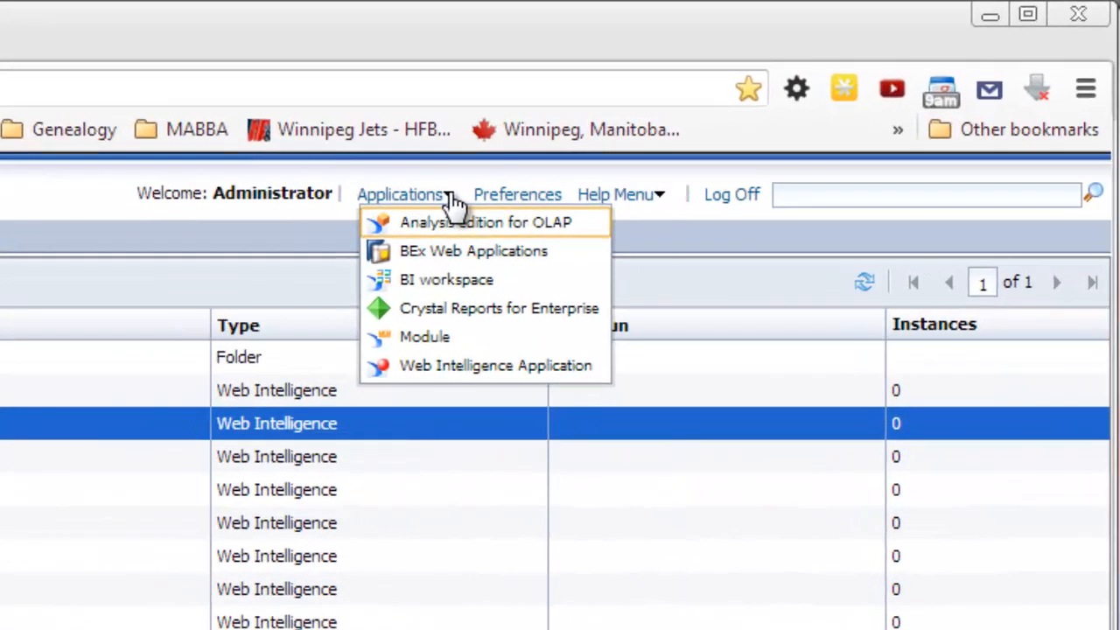
{"action": "left_click", "coordinate": [455, 365]}
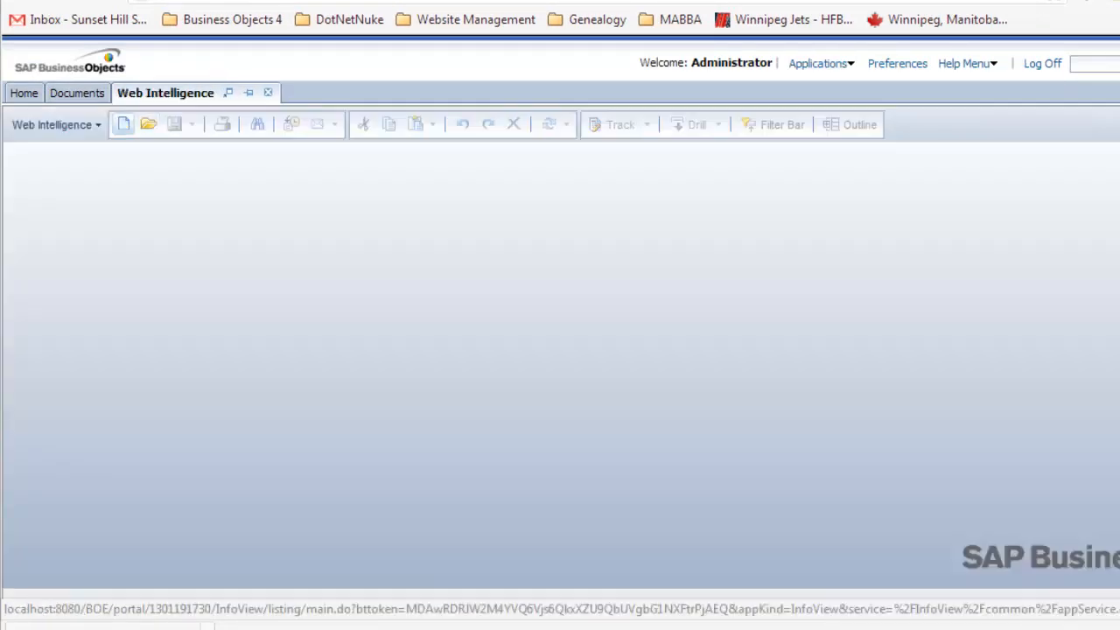
{"action": "left_click", "coordinate": [124, 124]}
{"action": "left_click", "coordinate": [689, 566]}
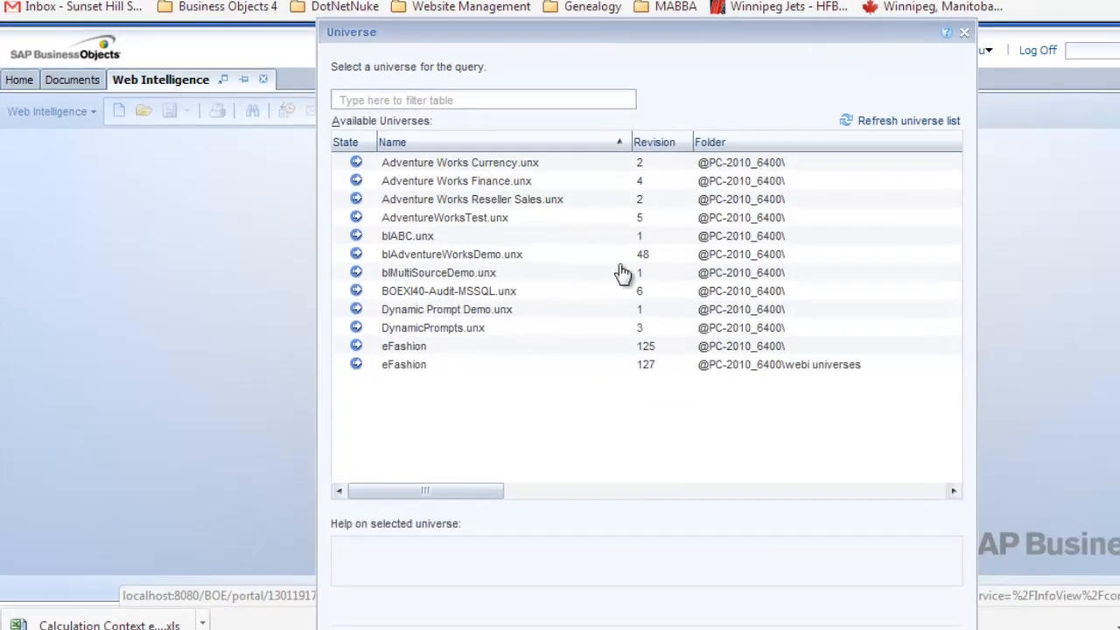
Step: Select the revision 125 eFashion universe and run a query on Category, Lines, Year, Quarter, SKU number, State, City and Sales revenue
{"action": "left_click", "coordinate": [417, 340]}
{"action": "key", "text": "Down"}
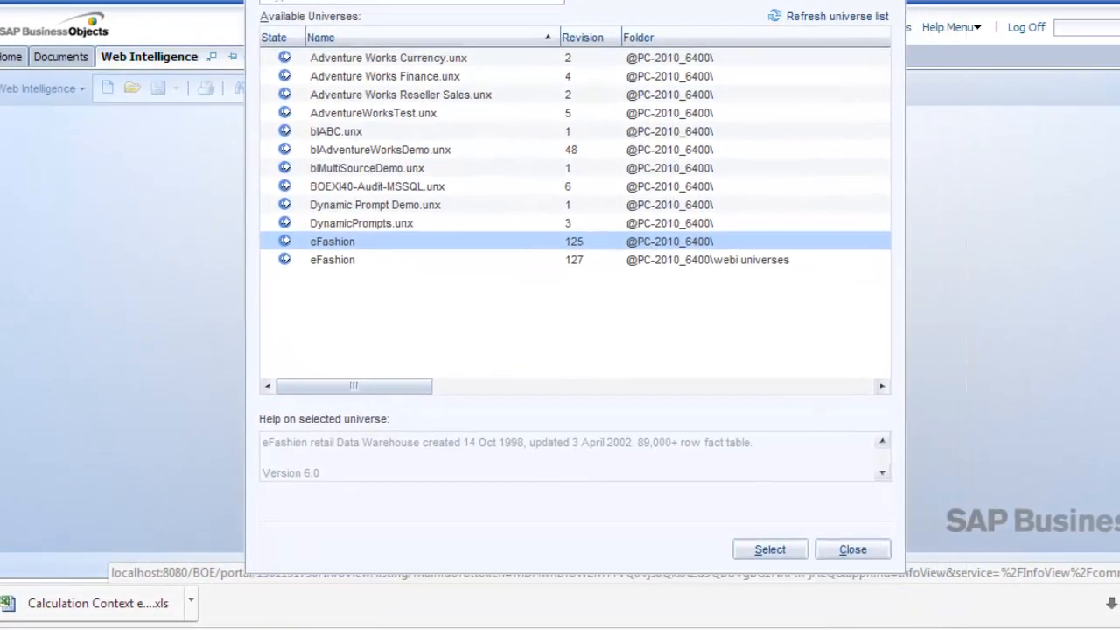
{"action": "left_click", "coordinate": [768, 548]}
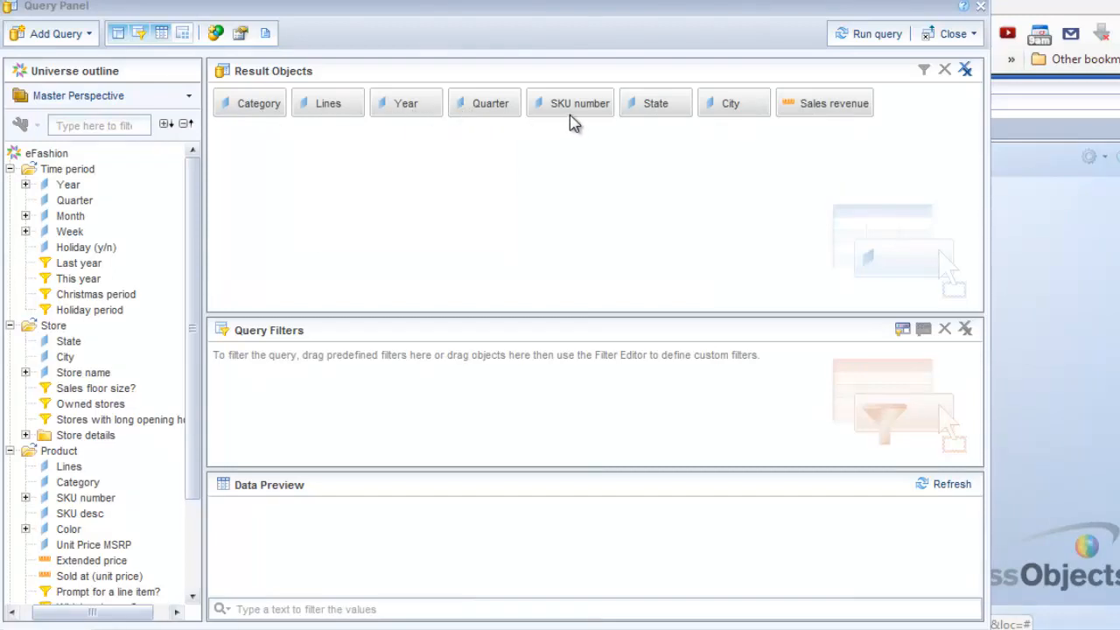
{"action": "mouse_move", "coordinate": [573, 123]}
{"action": "left_click", "coordinate": [862, 39]}
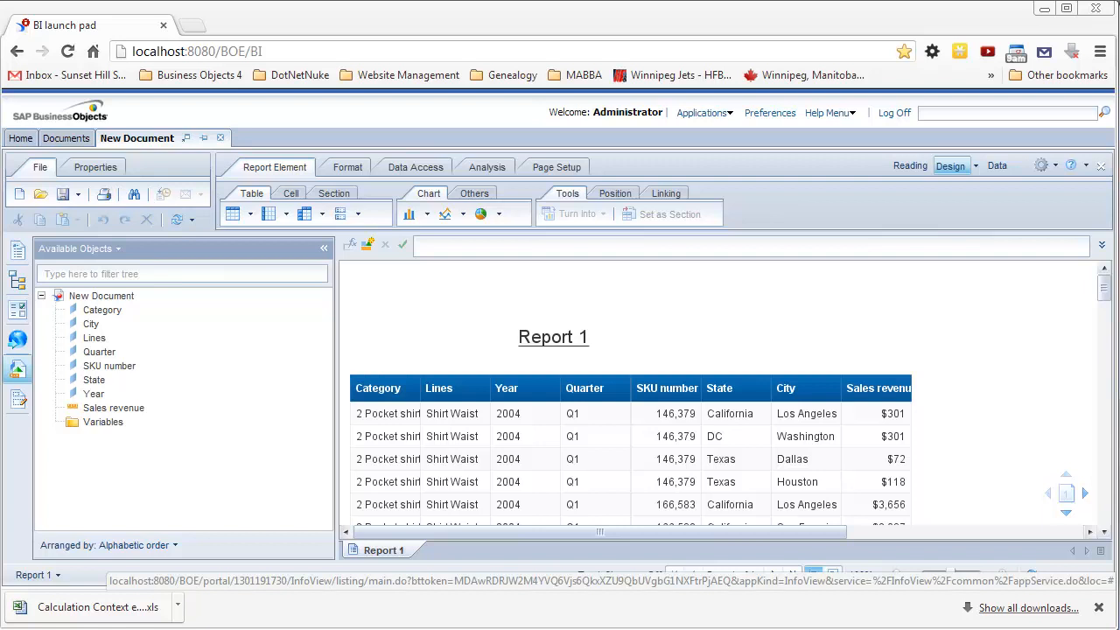
Step: Delete the default eight-column table from Report 1
{"action": "left_click", "coordinate": [906, 396]}
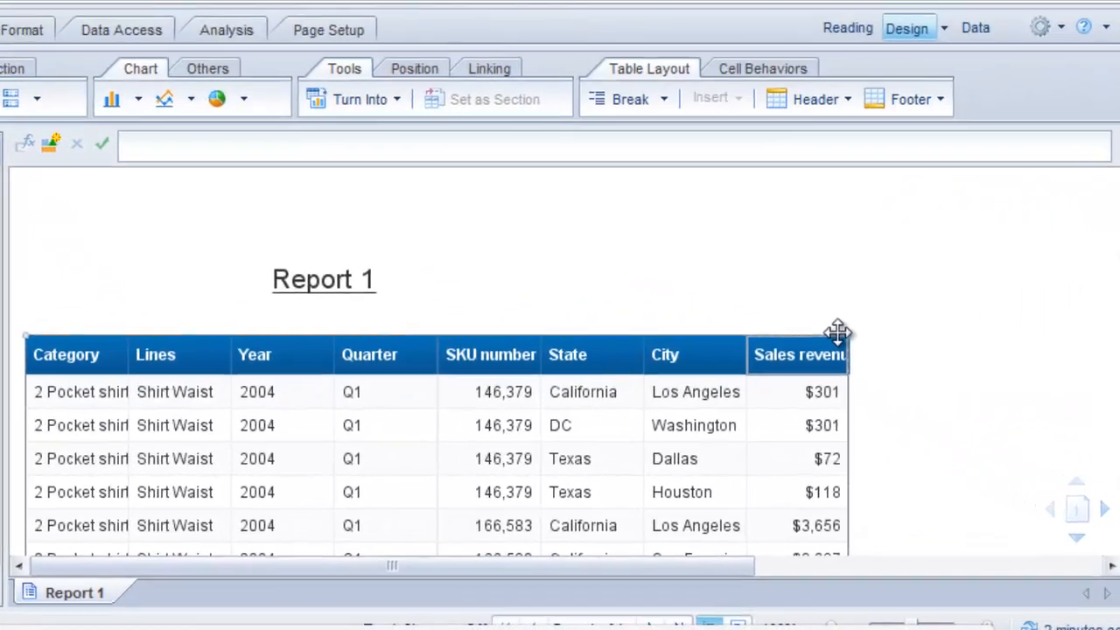
{"action": "right_click", "coordinate": [904, 373]}
{"action": "left_click", "coordinate": [919, 511]}
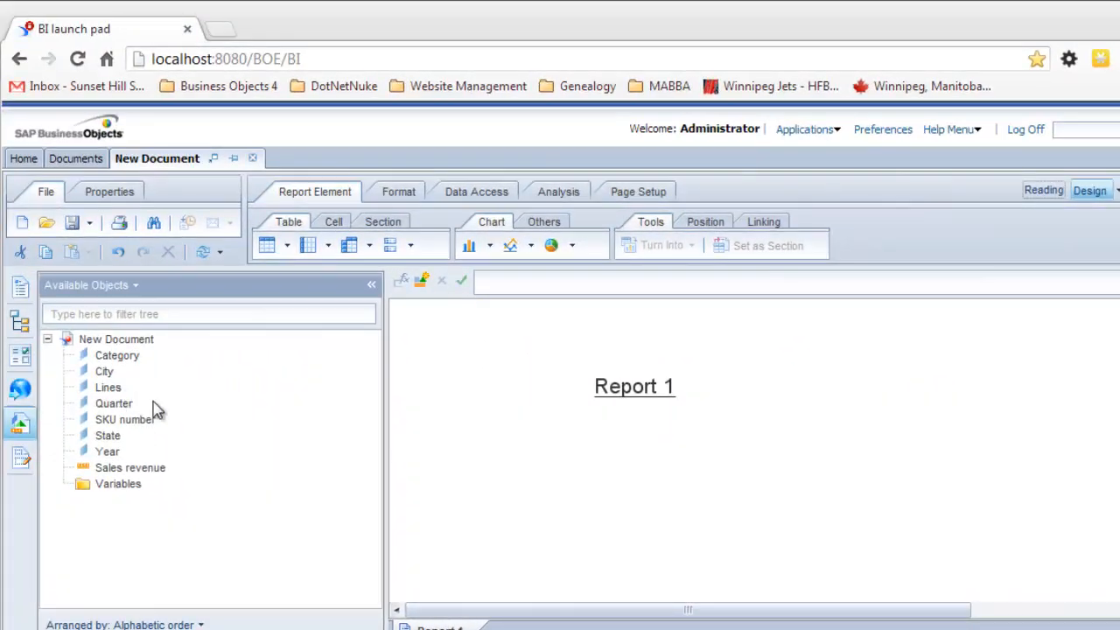
Step: Create a new table with State and Sales revenue below the Report 1 title
{"action": "left_click", "coordinate": [110, 436]}
{"action": "left_click", "coordinate": [127, 471], "text": "ctrl"}
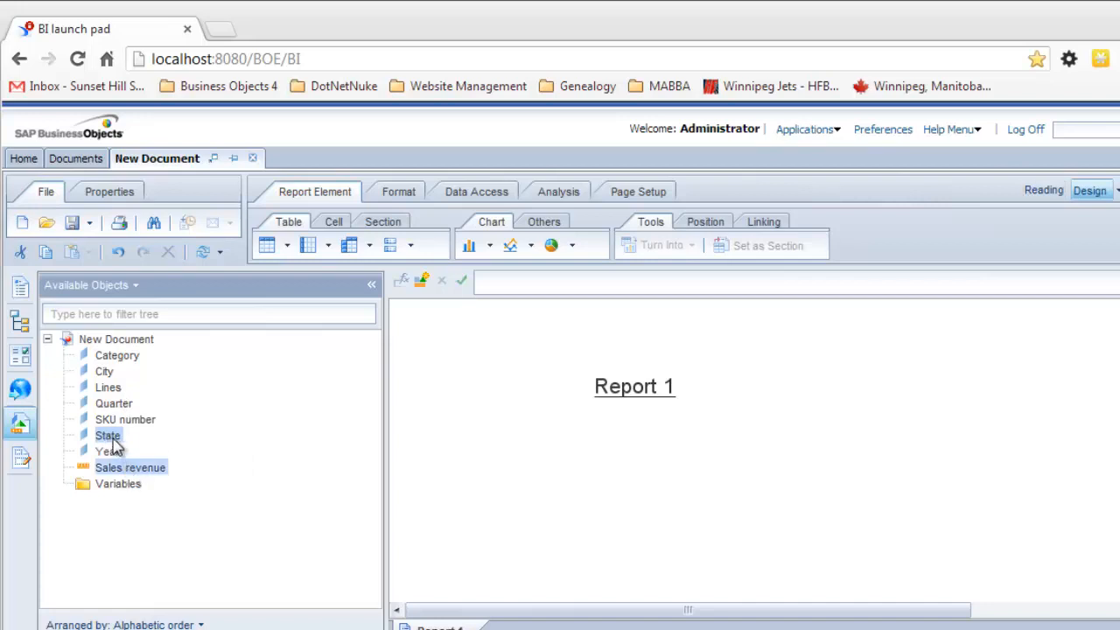
{"action": "left_click_drag", "start_coordinate": [112, 445], "coordinate": [551, 464]}
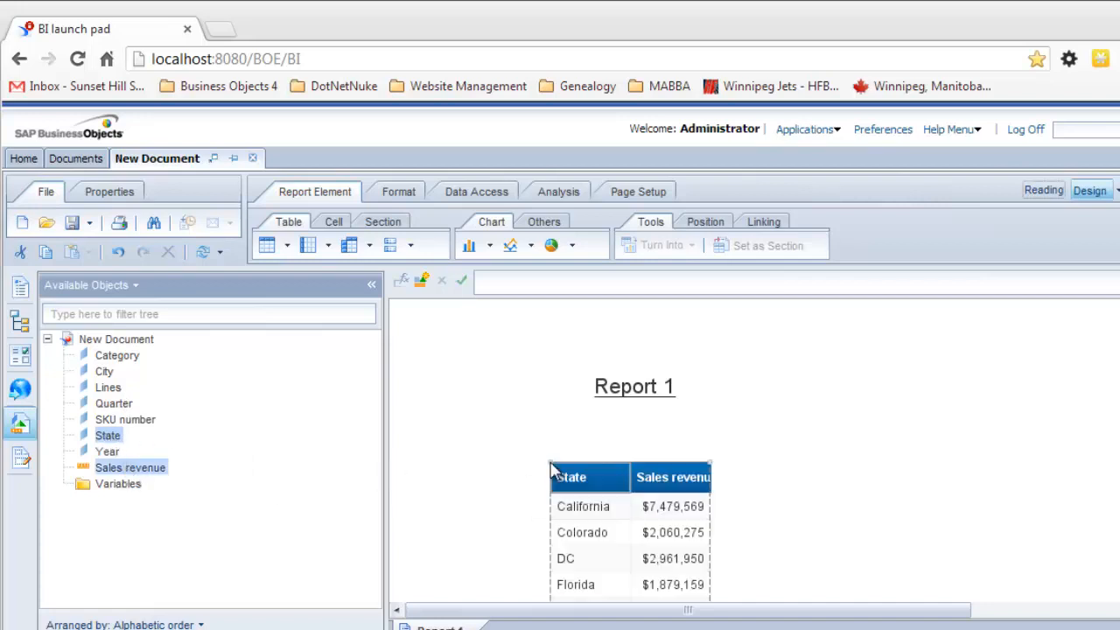
Step: Widen the State and Sales revenue columns so their contents fit
{"action": "left_click", "coordinate": [630, 476]}
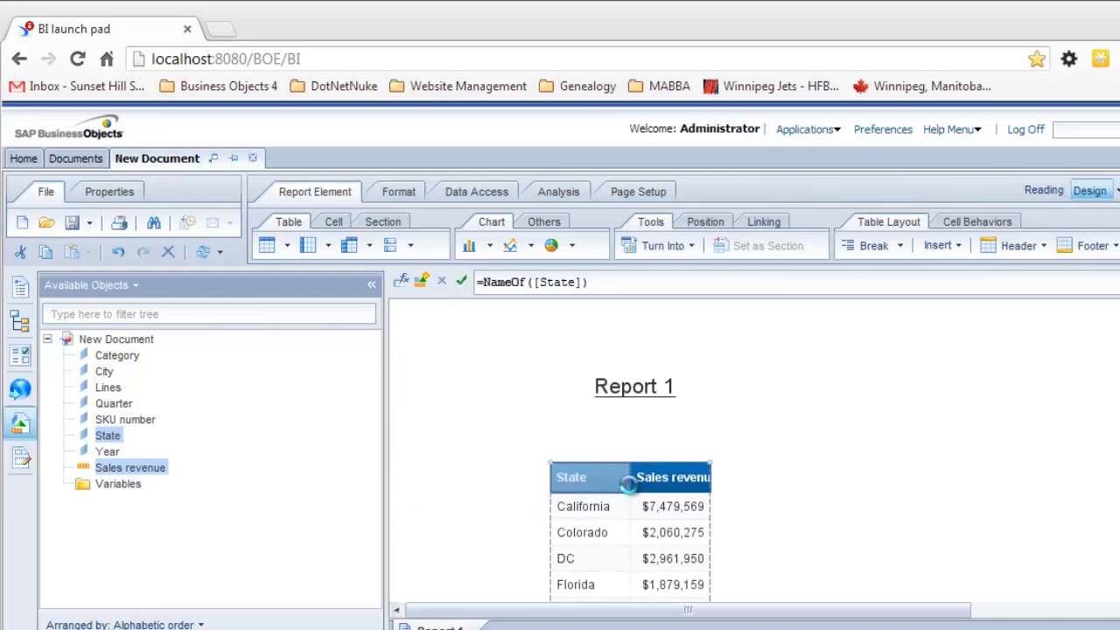
{"action": "left_click_drag", "start_coordinate": [630, 475], "coordinate": [657, 477]}
{"action": "left_click", "coordinate": [725, 482]}
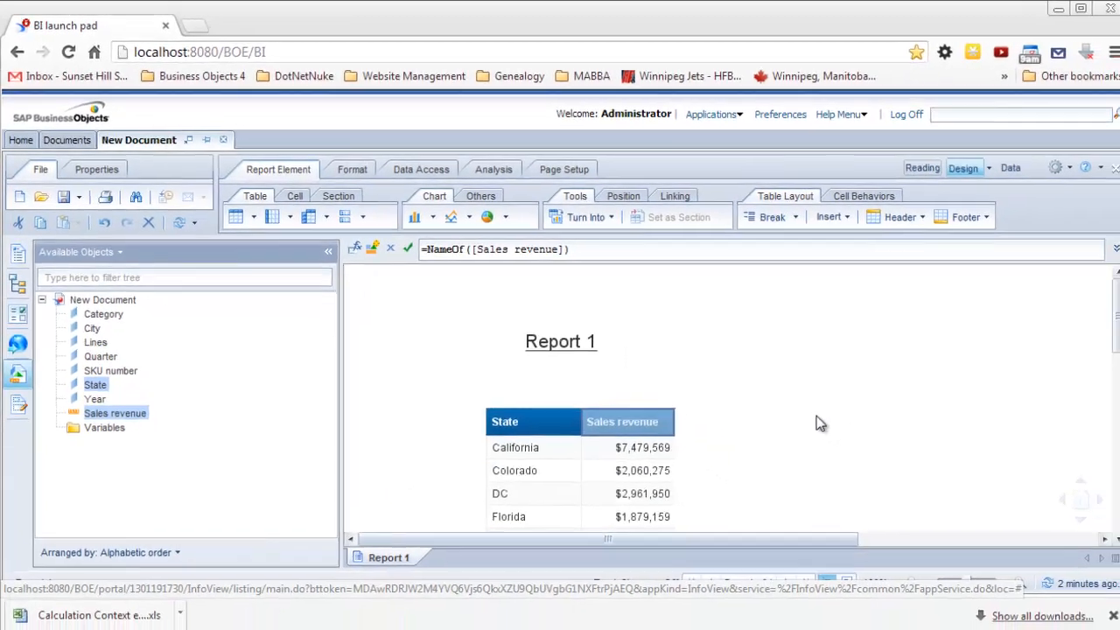
Step: Examine the Sales revenue values per state and the formula behind the column's body cells
{"action": "scroll", "coordinate": [869, 452], "scroll_direction": "down", "scroll_amount": 3}
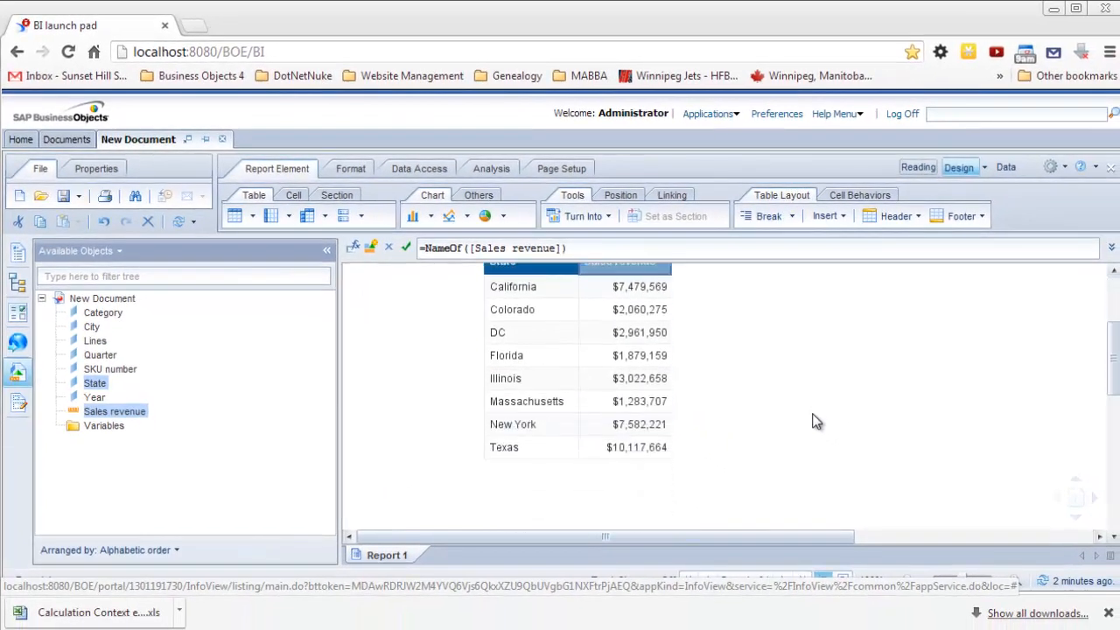
{"action": "scroll", "coordinate": [814, 422], "scroll_direction": "up", "scroll_amount": 1}
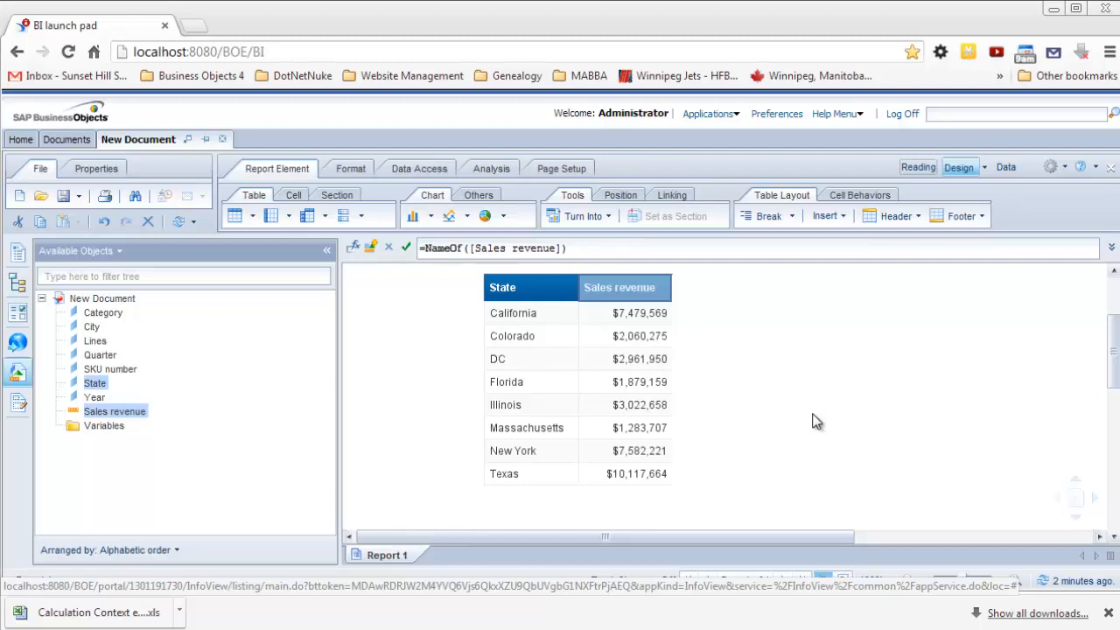
{"action": "scroll", "coordinate": [813, 422], "scroll_direction": "up", "scroll_amount": 1}
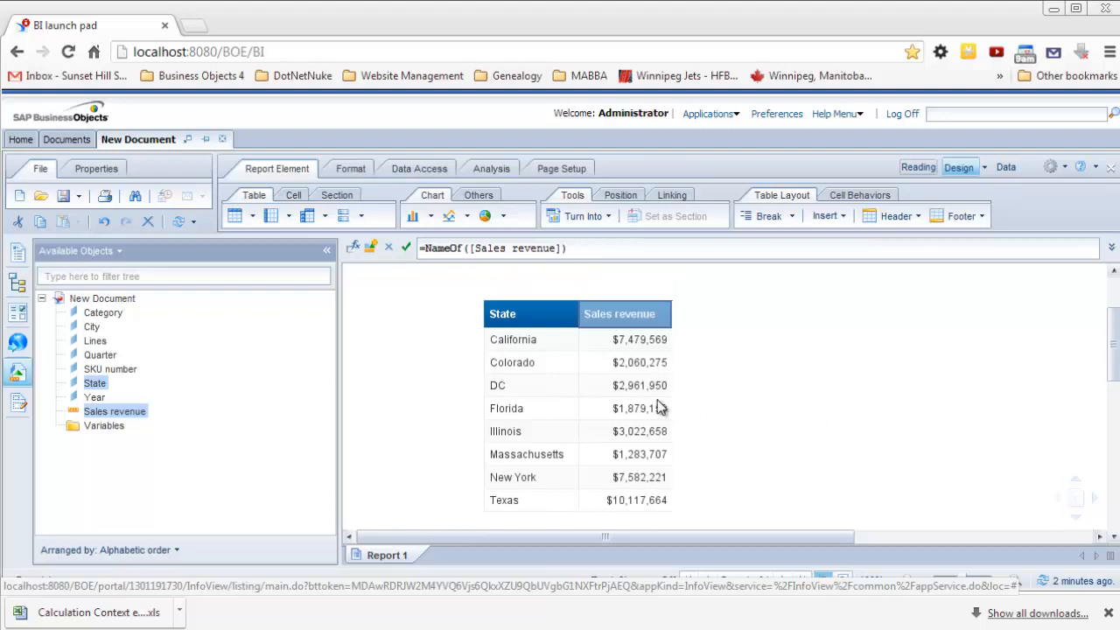
{"action": "left_click", "coordinate": [621, 343]}
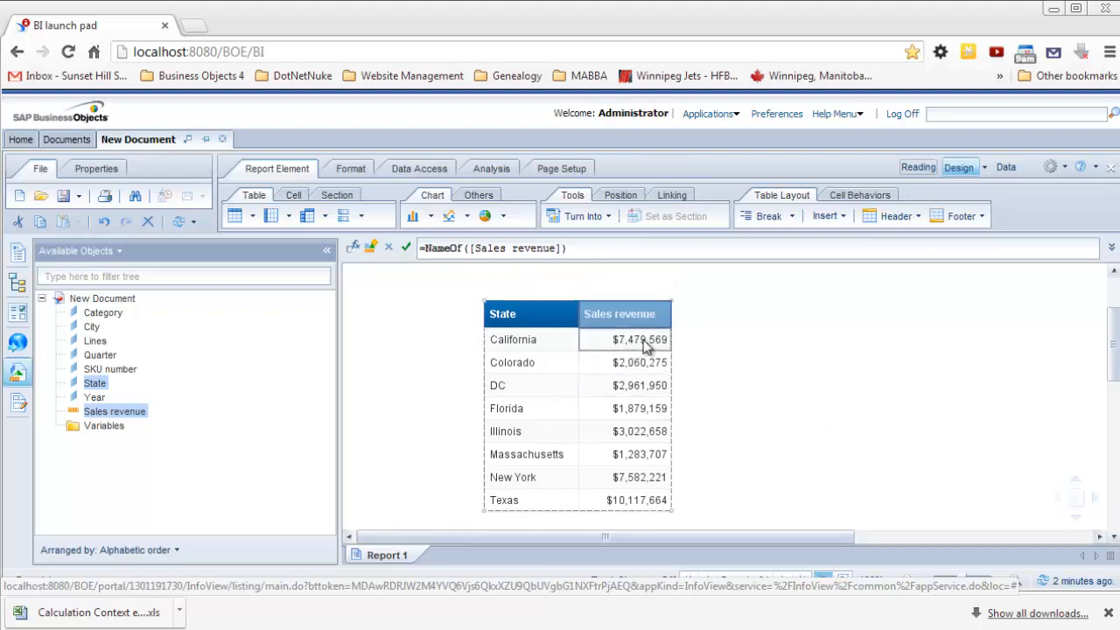
{"action": "left_click", "coordinate": [646, 346]}
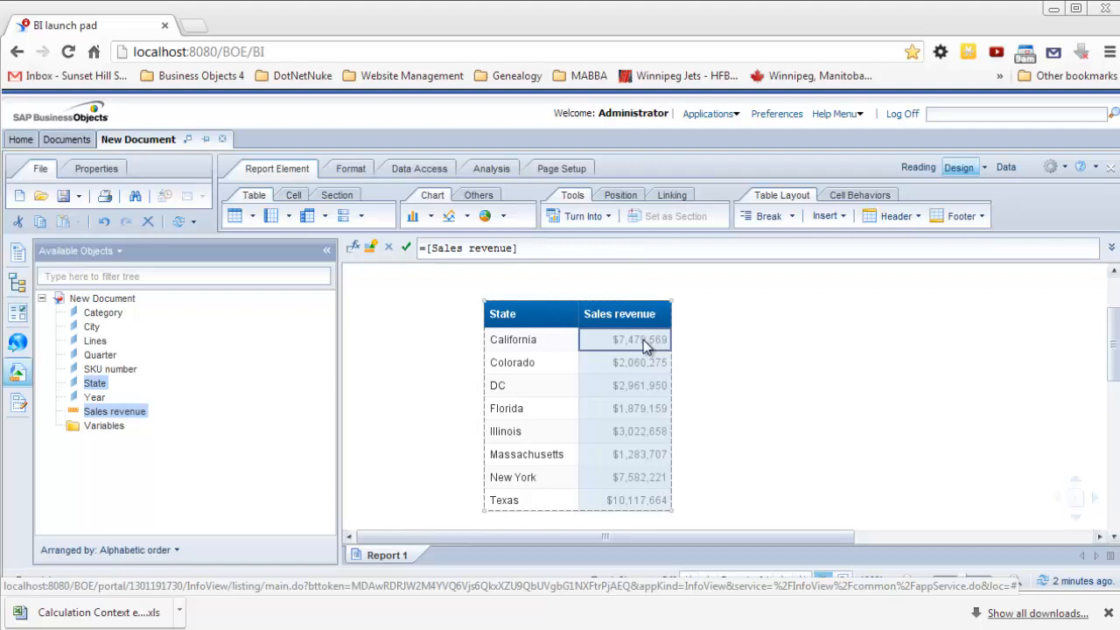
{"action": "left_click", "coordinate": [761, 357]}
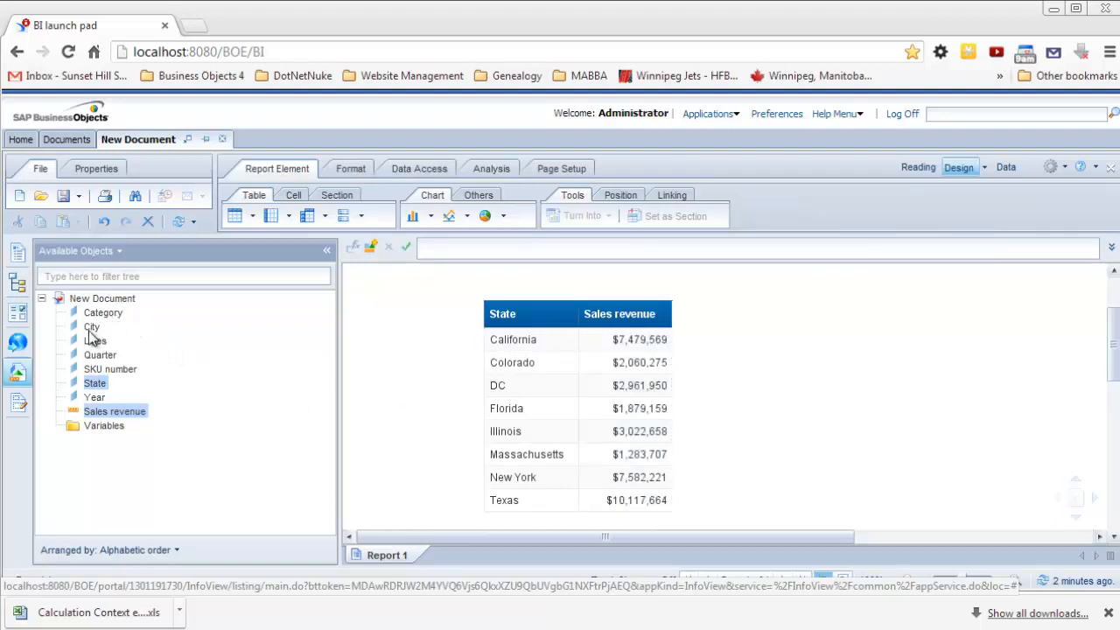
Step: Insert a Lines column between State and Sales revenue and examine the revenue for each state and line combination
{"action": "left_click_drag", "start_coordinate": [94, 342], "coordinate": [579, 336]}
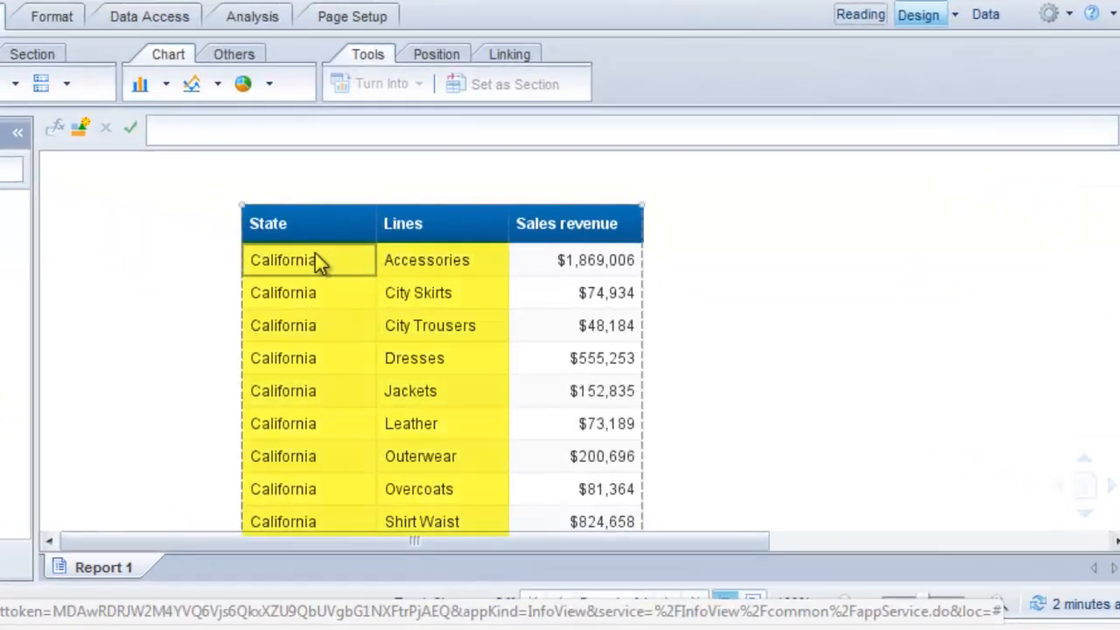
{"action": "left_click", "coordinate": [319, 263]}
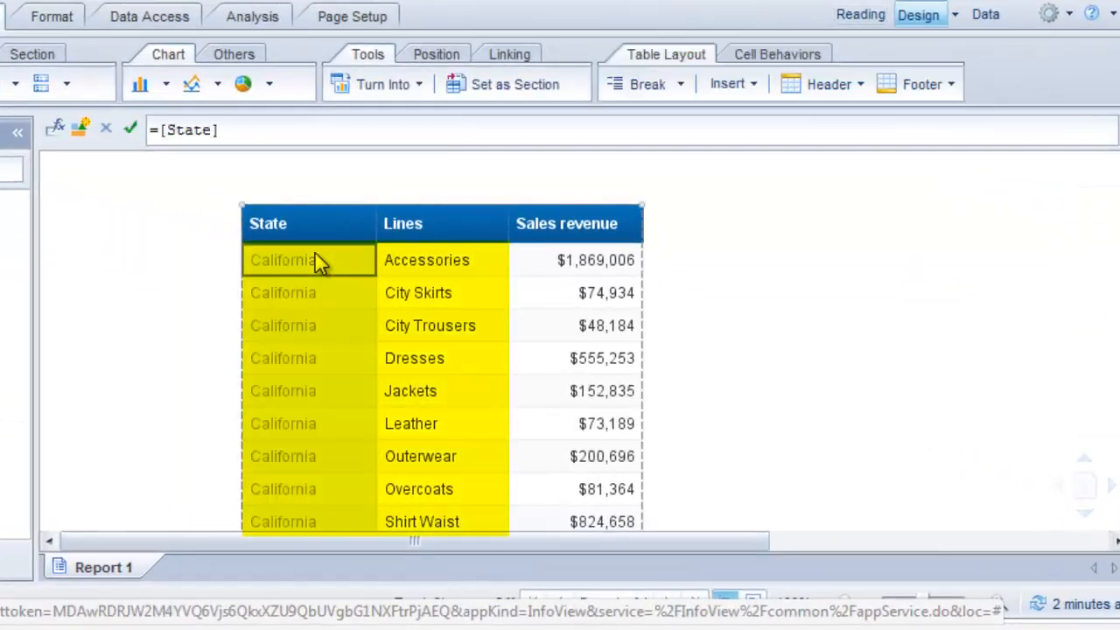
{"action": "left_click", "coordinate": [407, 266]}
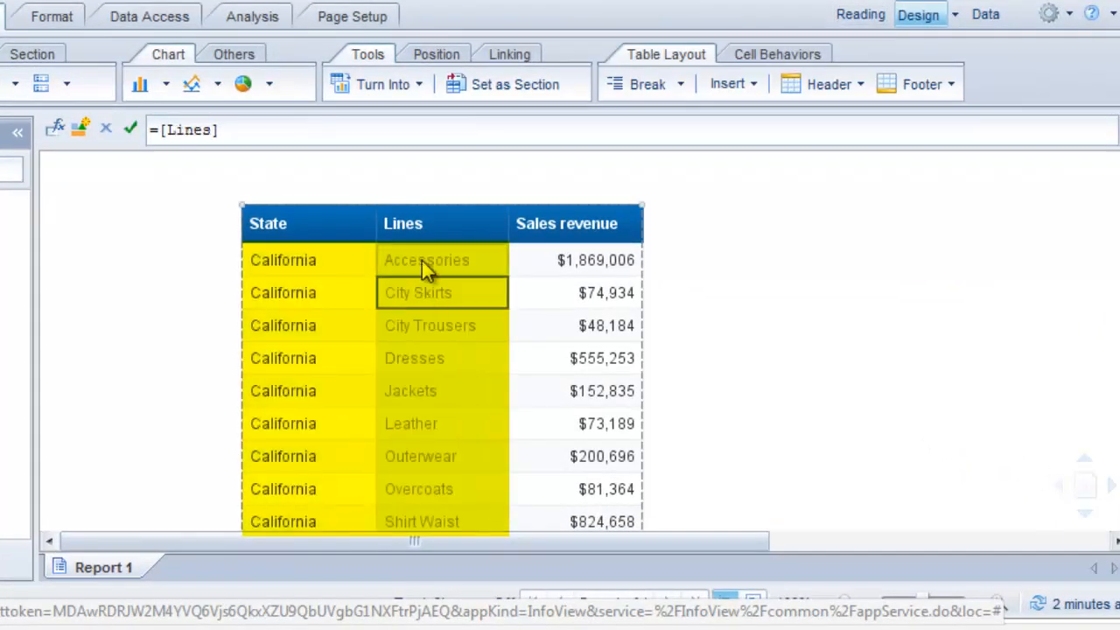
{"action": "left_click", "coordinate": [574, 263]}
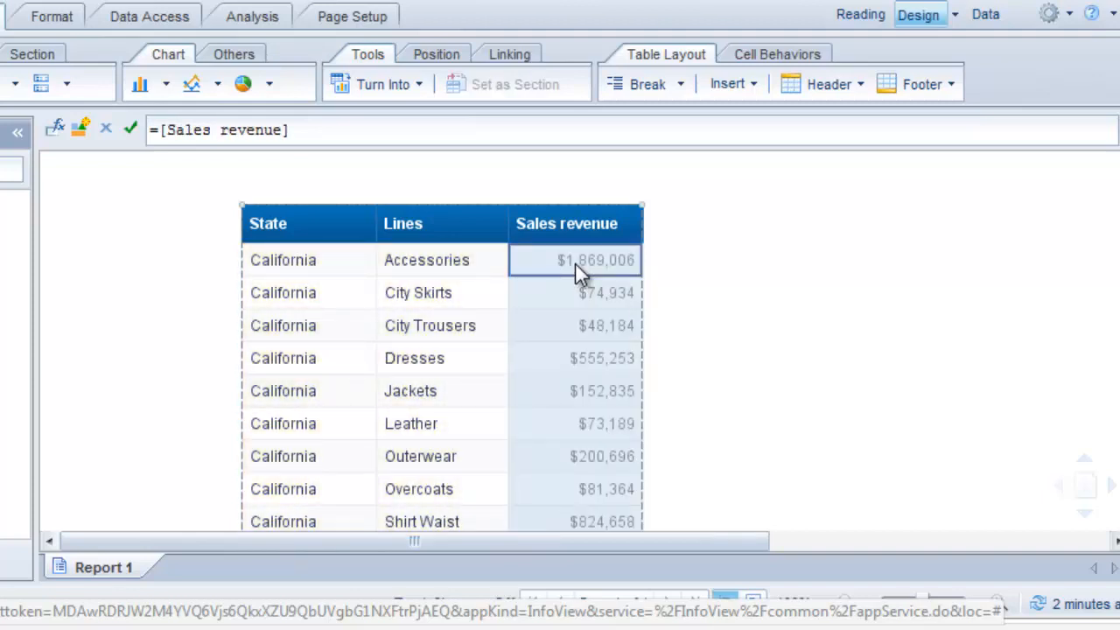
{"action": "scroll", "coordinate": [680, 304], "scroll_direction": "down", "scroll_amount": 2}
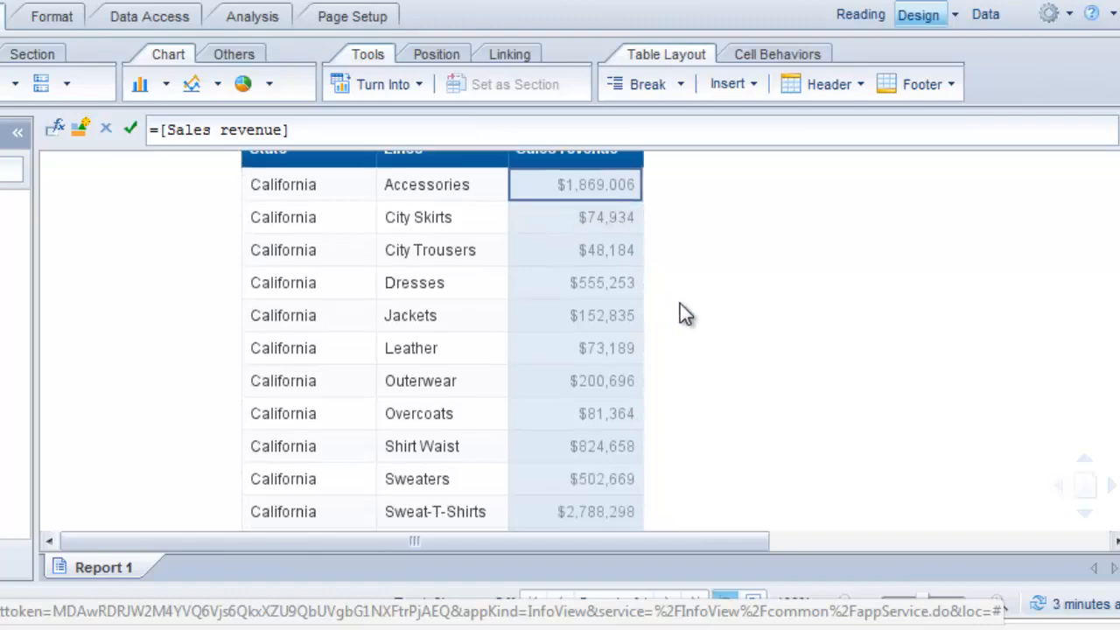
{"action": "scroll", "coordinate": [681, 305], "scroll_direction": "down", "scroll_amount": 3}
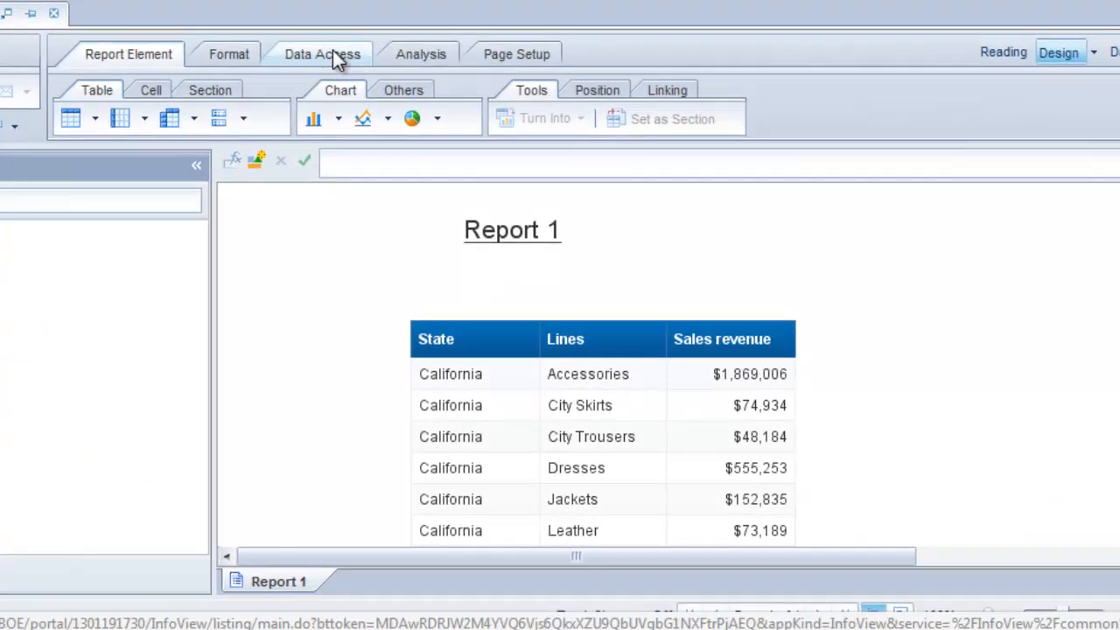
Step: Edit the query to replace SKU number with SKU desc in the result objects and rerun it
{"action": "left_click", "coordinate": [333, 50]}
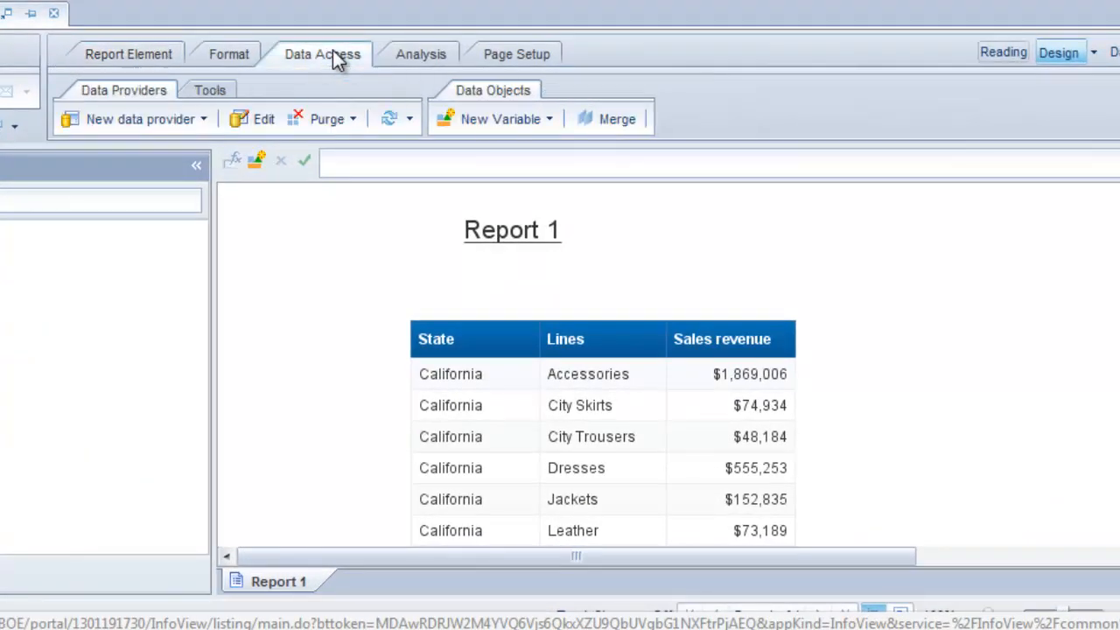
{"action": "left_click", "coordinate": [255, 127]}
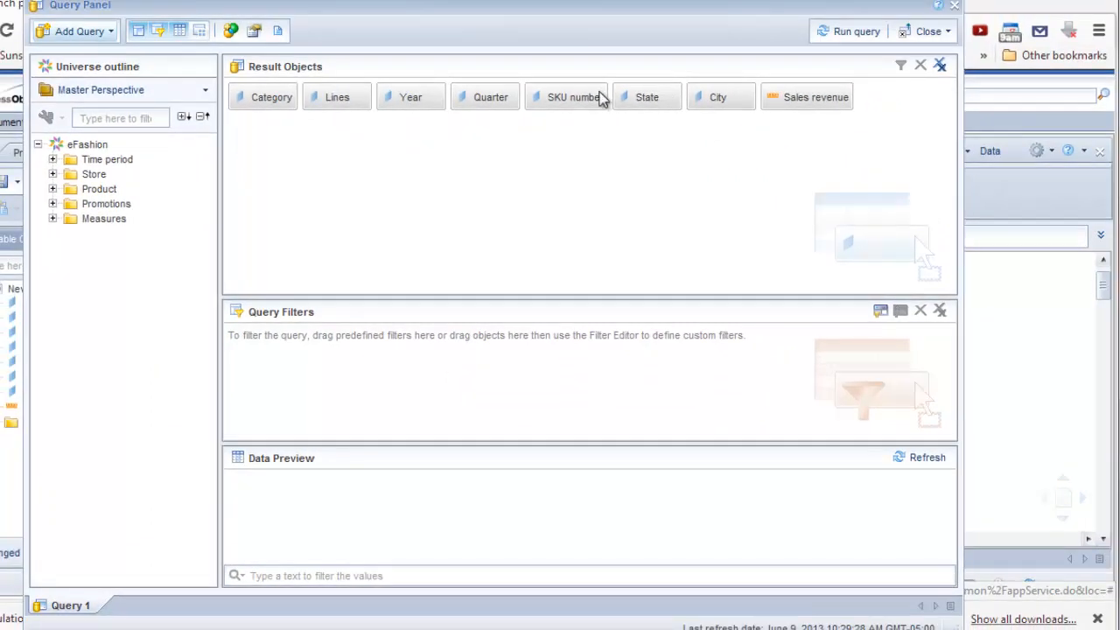
{"action": "left_click_drag", "start_coordinate": [600, 98], "coordinate": [745, 175]}
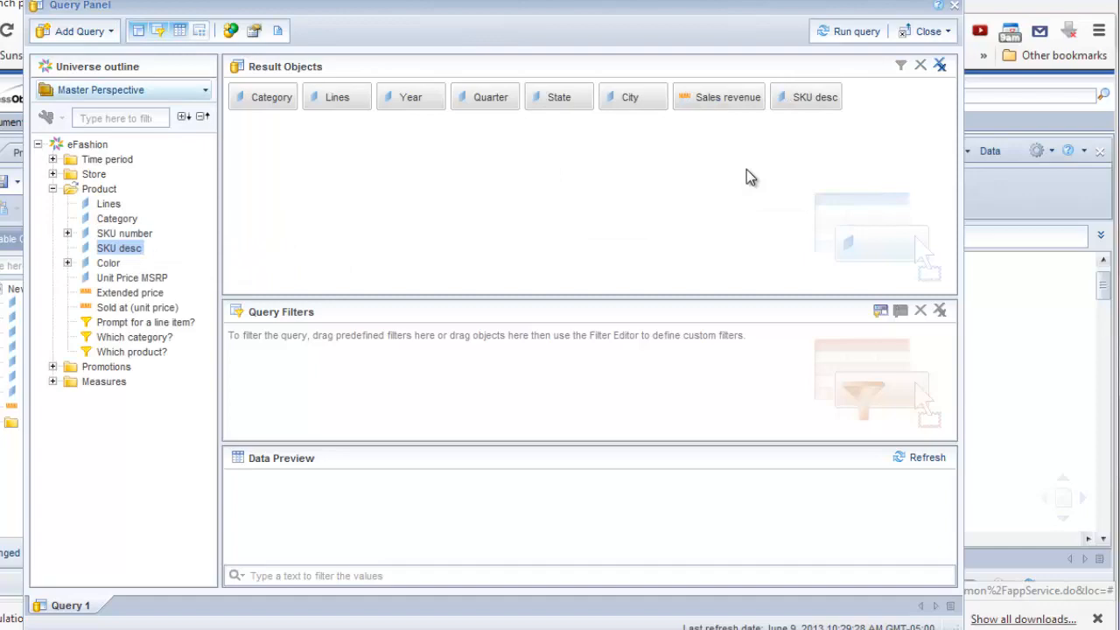
{"action": "left_click", "coordinate": [846, 31]}
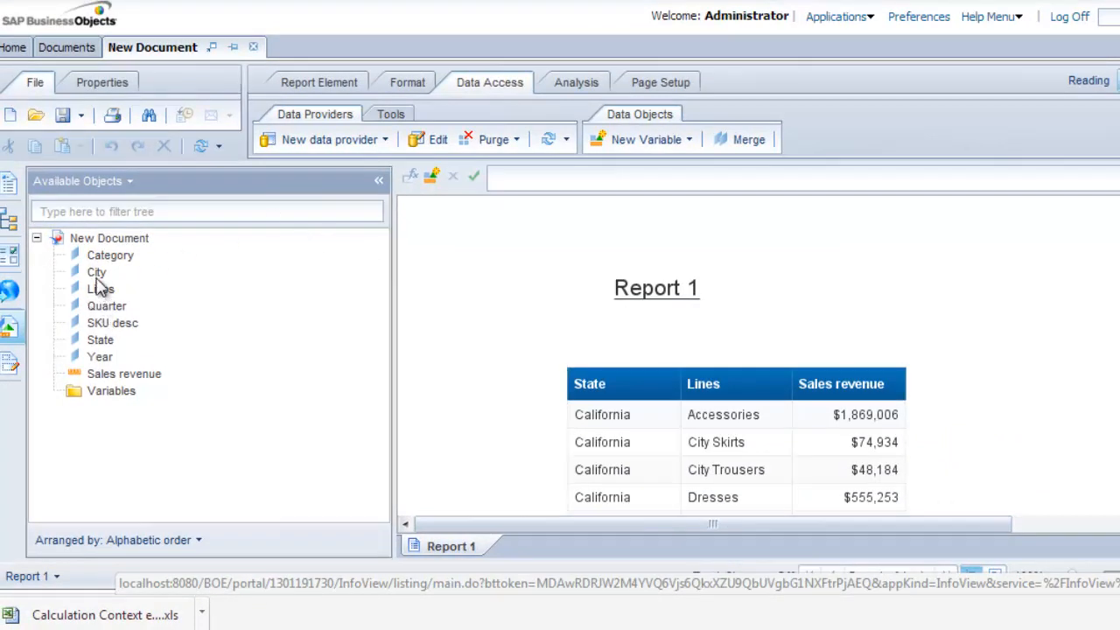
Step: Insert a Category column between Lines and Sales revenue in the table
{"action": "left_click_drag", "start_coordinate": [109, 257], "coordinate": [790, 421]}
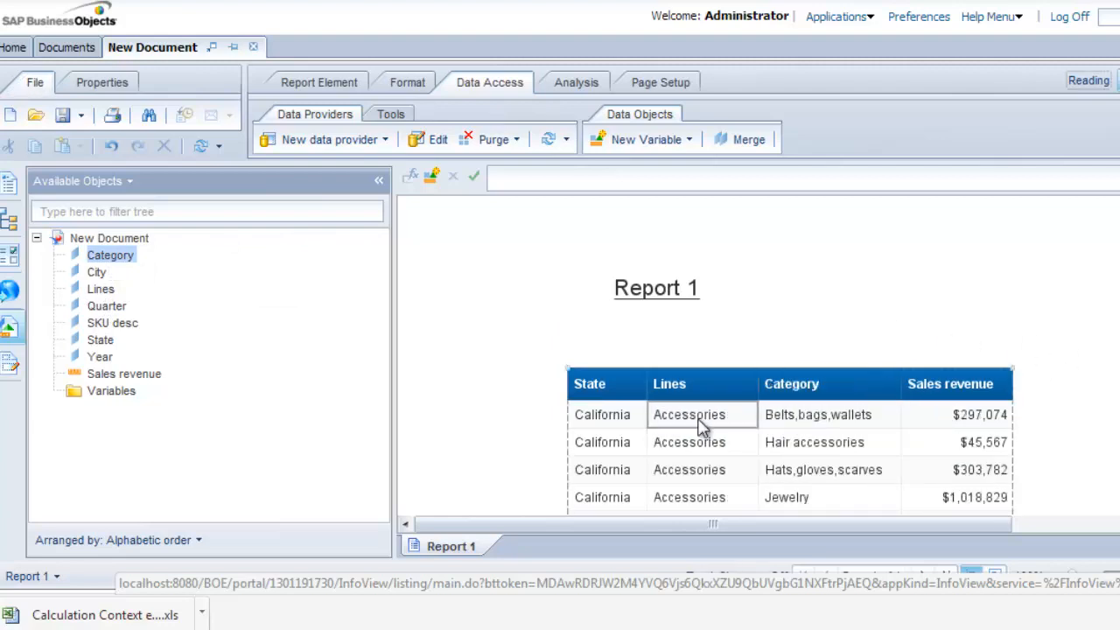
Step: Insert an SKU desc column between Category and Sales revenue in the table
{"action": "scroll", "coordinate": [702, 426], "scroll_direction": "down", "scroll_amount": 2}
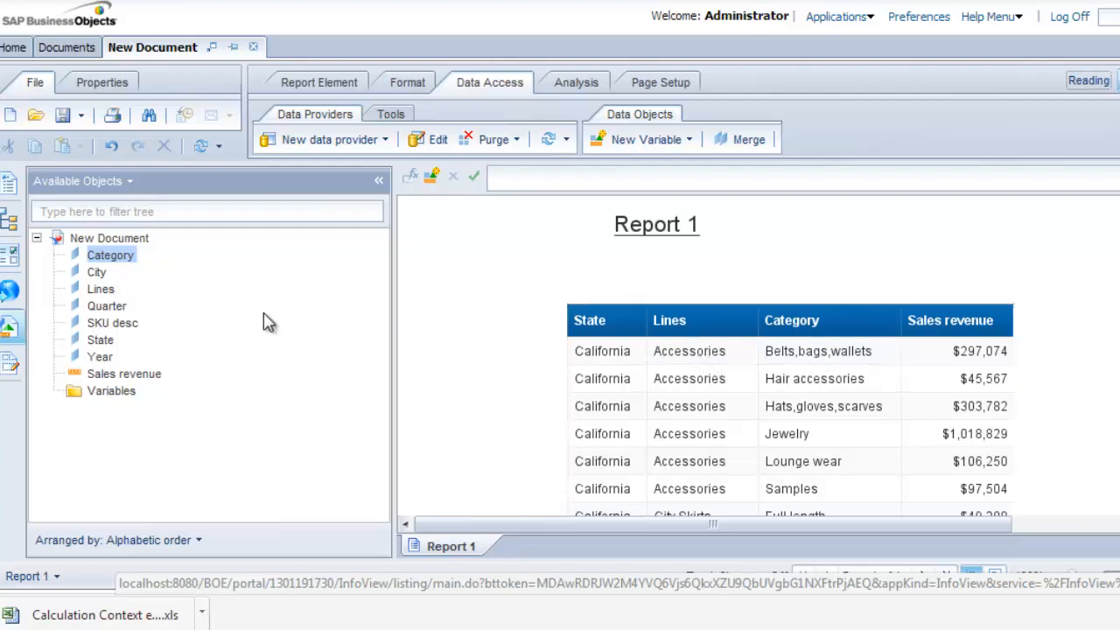
{"action": "left_click", "coordinate": [121, 326]}
{"action": "left_click_drag", "start_coordinate": [122, 337], "coordinate": [896, 325]}
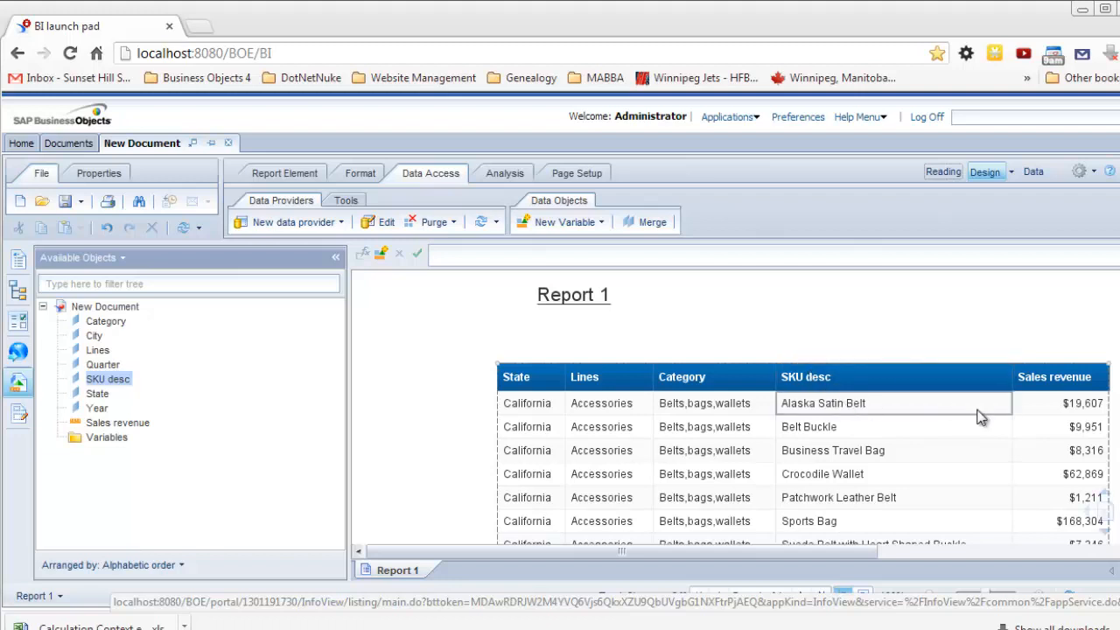
{"action": "scroll", "coordinate": [1072, 411], "scroll_direction": "down", "scroll_amount": 1}
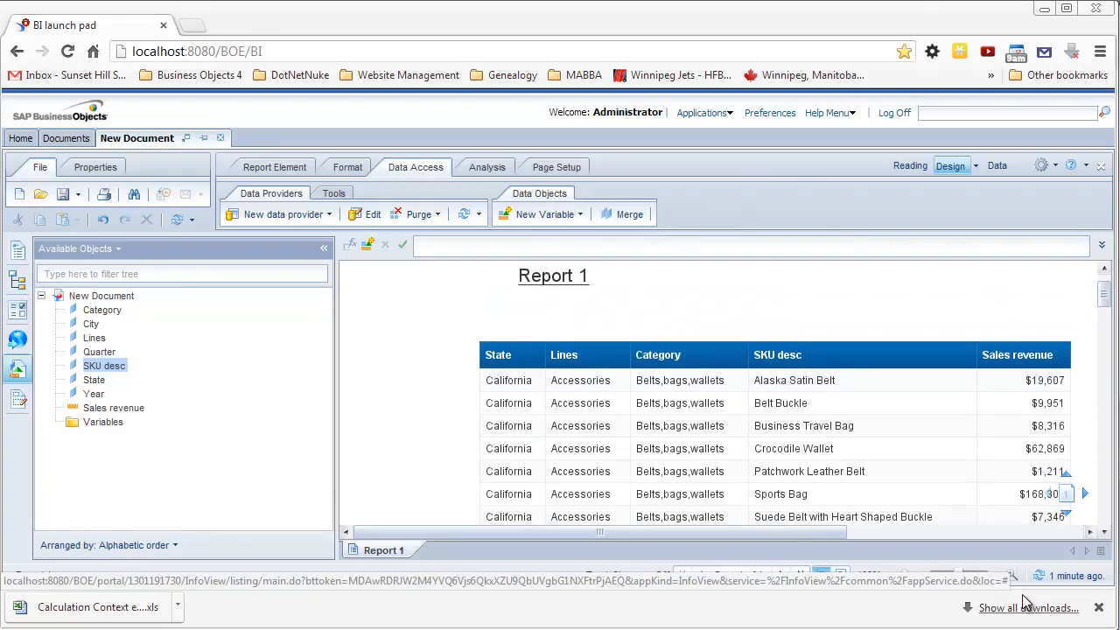
Step: Turn the State column into a section above the table and look through the remaining rows of the California section
{"action": "mouse_move", "coordinate": [1104, 292]}
{"action": "left_mouse_down"}
{"action": "mouse_move", "coordinate": [1109, 352]}
{"action": "mouse_move", "coordinate": [1107, 285]}
{"action": "left_mouse_up"}
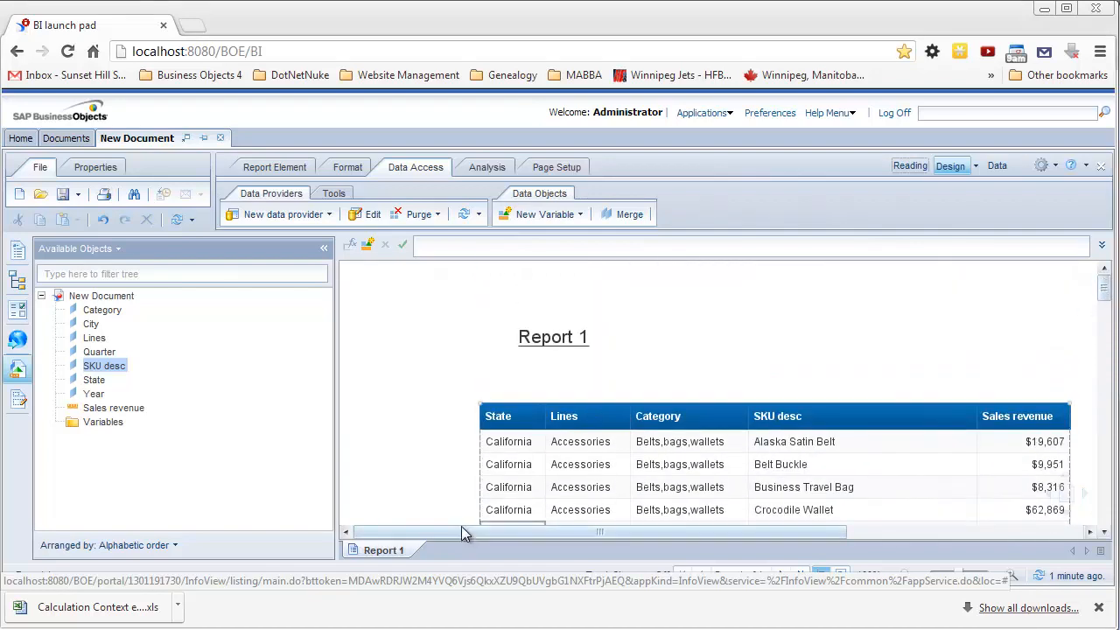
{"action": "left_click", "coordinate": [512, 443]}
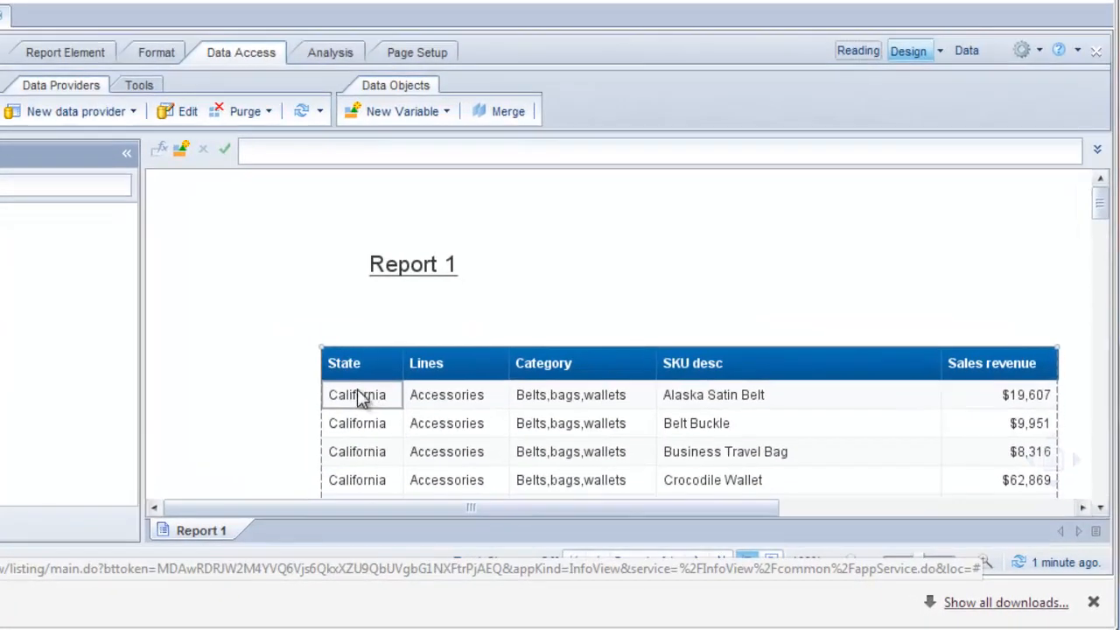
{"action": "left_click", "coordinate": [360, 401]}
{"action": "left_click_drag", "start_coordinate": [360, 401], "coordinate": [271, 303]}
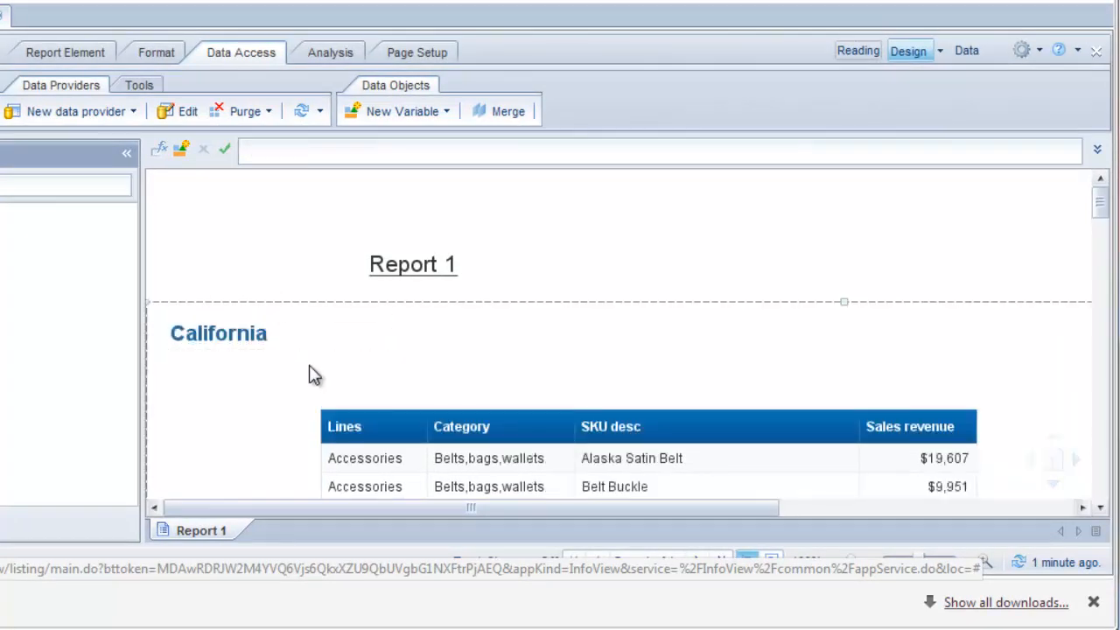
{"action": "left_click", "coordinate": [341, 343]}
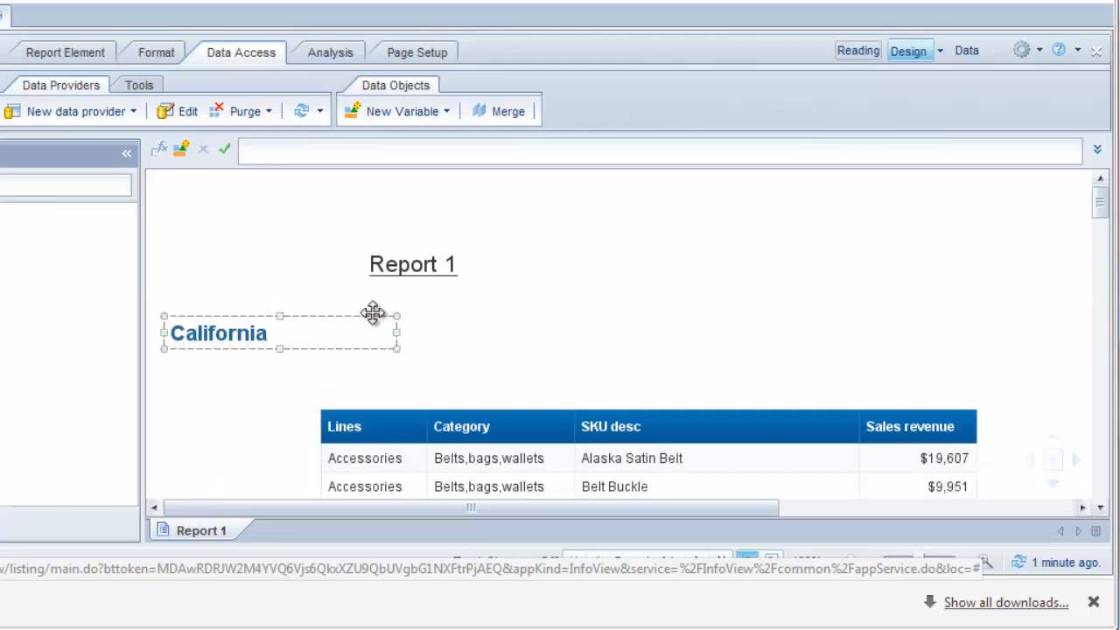
{"action": "left_click", "coordinate": [439, 332]}
{"action": "scroll", "coordinate": [440, 332], "scroll_direction": "down", "scroll_amount": 3}
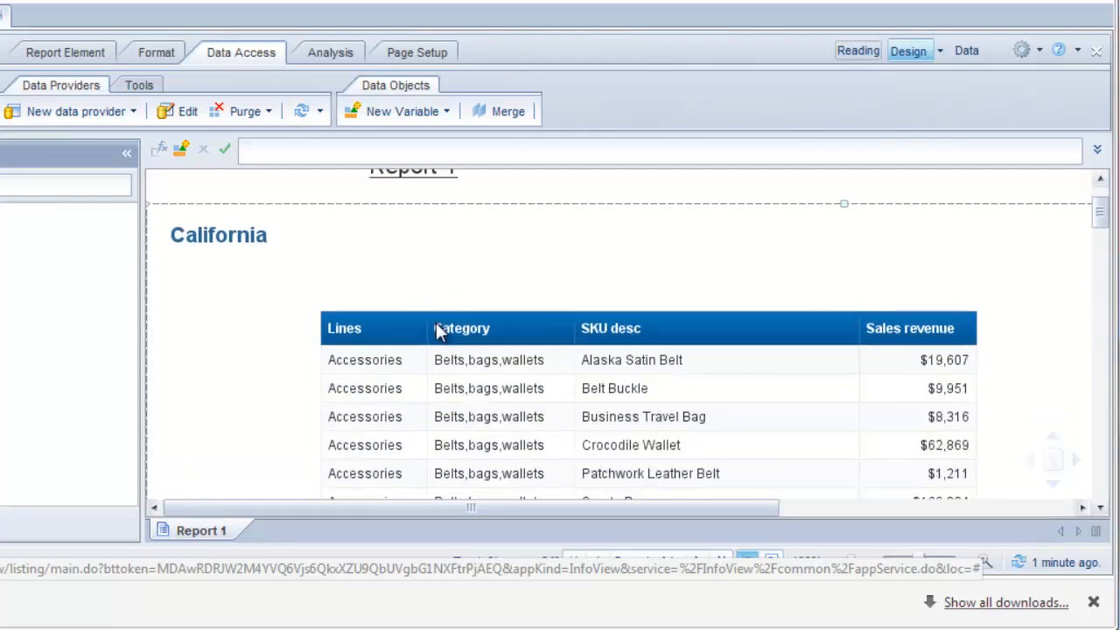
{"action": "scroll", "coordinate": [439, 332], "scroll_direction": "down", "scroll_amount": 4}
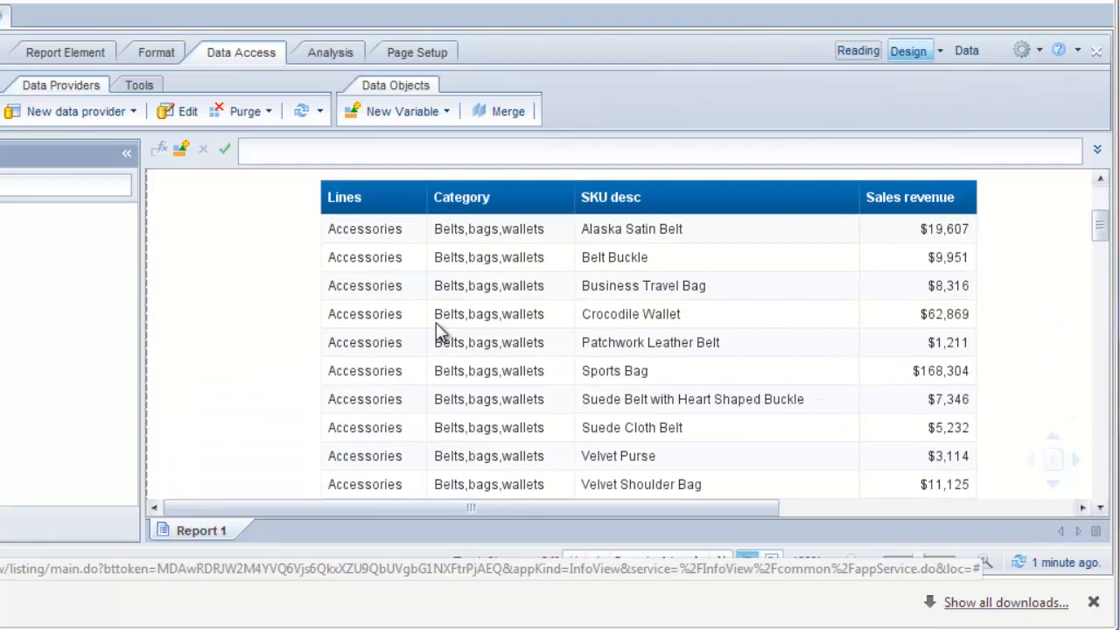
{"action": "scroll", "coordinate": [439, 333], "scroll_direction": "down", "scroll_amount": 12}
{"action": "scroll", "coordinate": [440, 333], "scroll_direction": "up", "scroll_amount": 12}
{"action": "scroll", "coordinate": [437, 324], "scroll_direction": "up", "scroll_amount": 7}
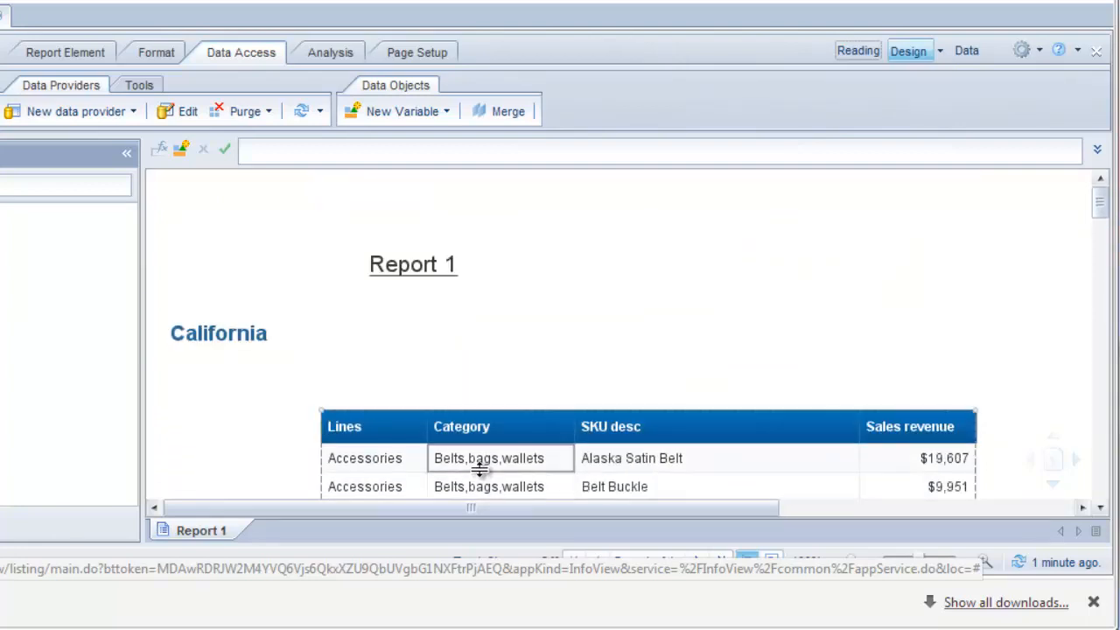
Step: Turn the Lines column into a section nested under the State section, above the table
{"action": "left_click", "coordinate": [390, 473]}
{"action": "left_click_drag", "start_coordinate": [392, 472], "coordinate": [269, 380]}
{"action": "left_click", "coordinate": [364, 402]}
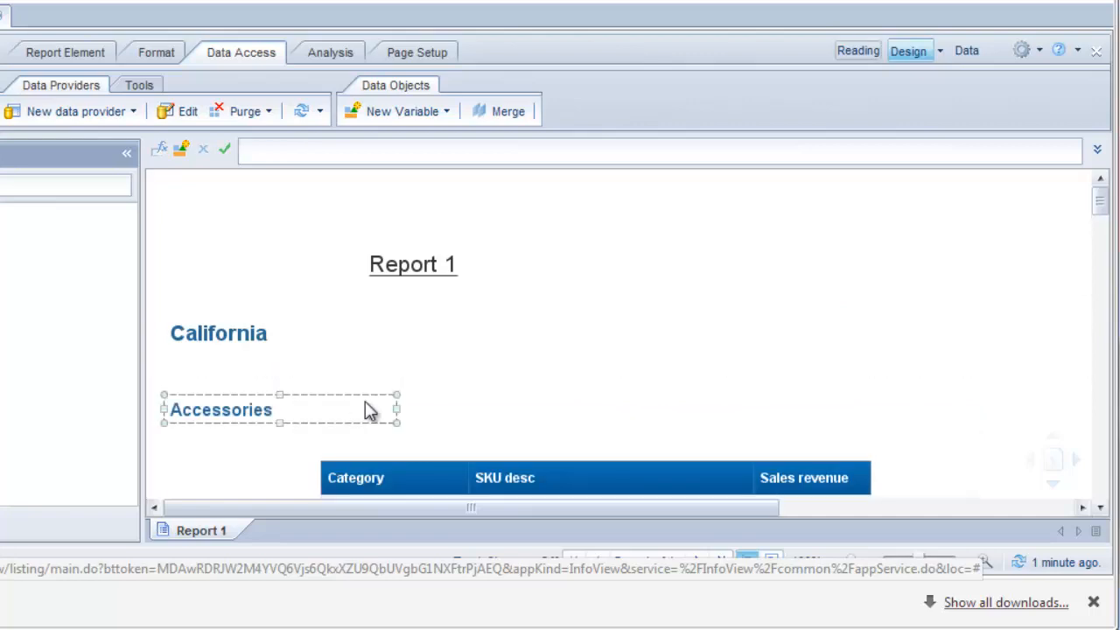
{"action": "scroll", "coordinate": [365, 403], "scroll_direction": "down", "scroll_amount": 5}
{"action": "scroll", "coordinate": [365, 403], "scroll_direction": "down", "scroll_amount": 3}
{"action": "scroll", "coordinate": [367, 367], "scroll_direction": "up", "scroll_amount": 4}
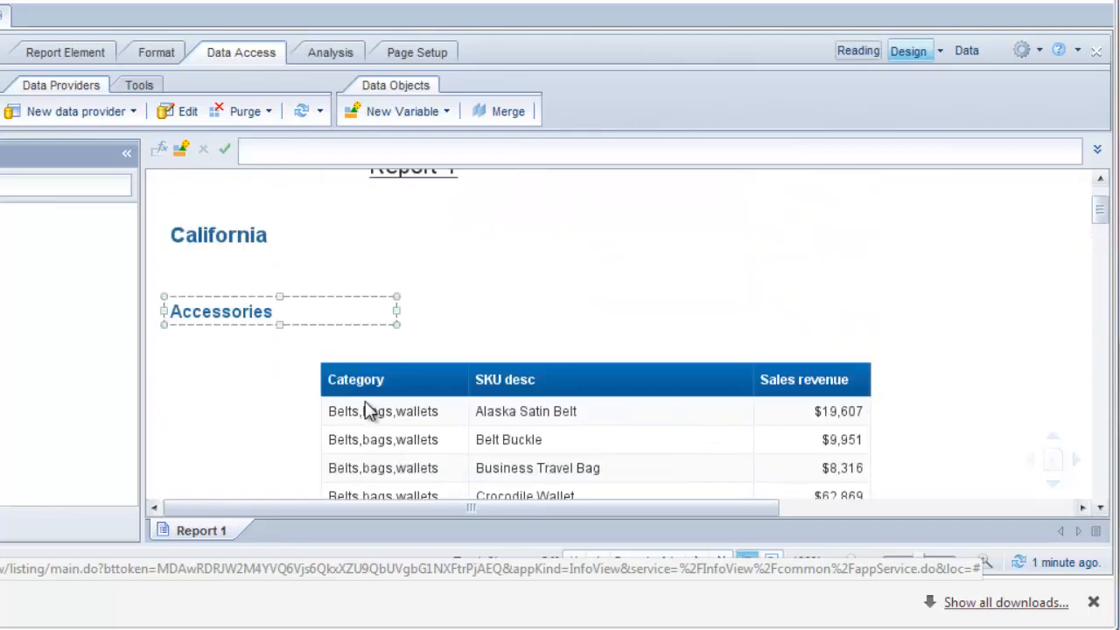
Step: Add a Sum to the Sales revenue column and compare the totals at the end of the Accessories and City Skirts sections
{"action": "left_click", "coordinate": [804, 418]}
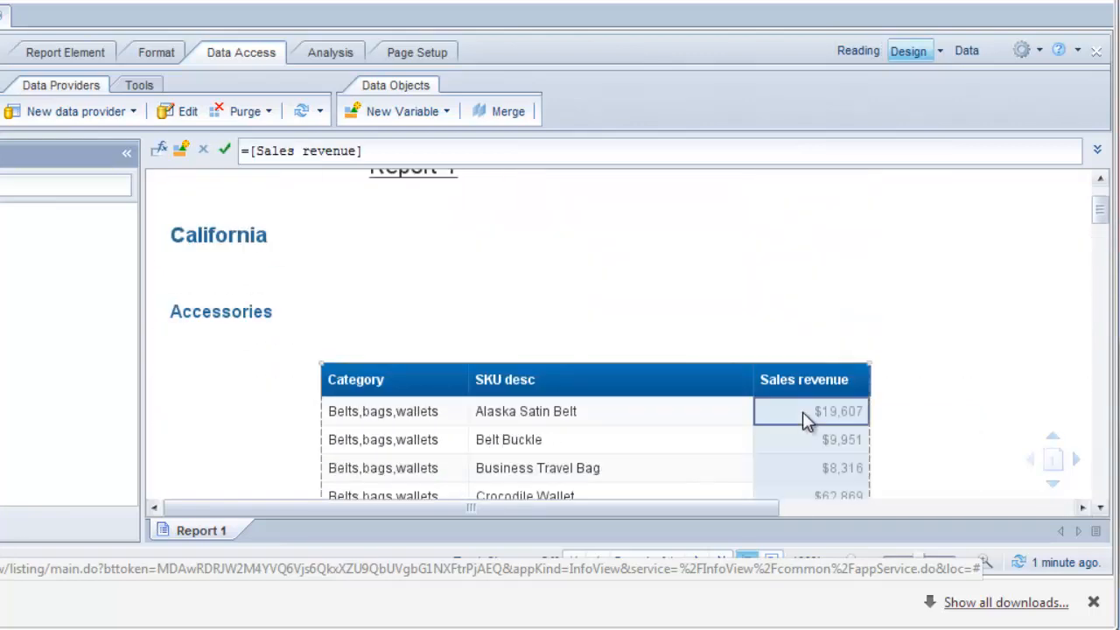
{"action": "left_click", "coordinate": [332, 51]}
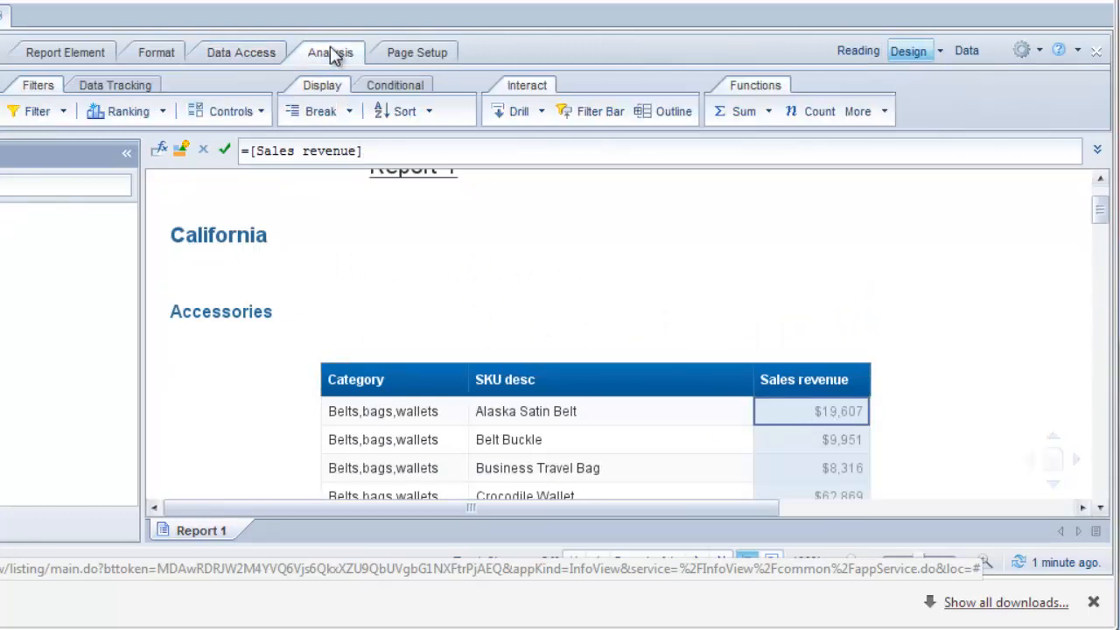
{"action": "left_click", "coordinate": [738, 112]}
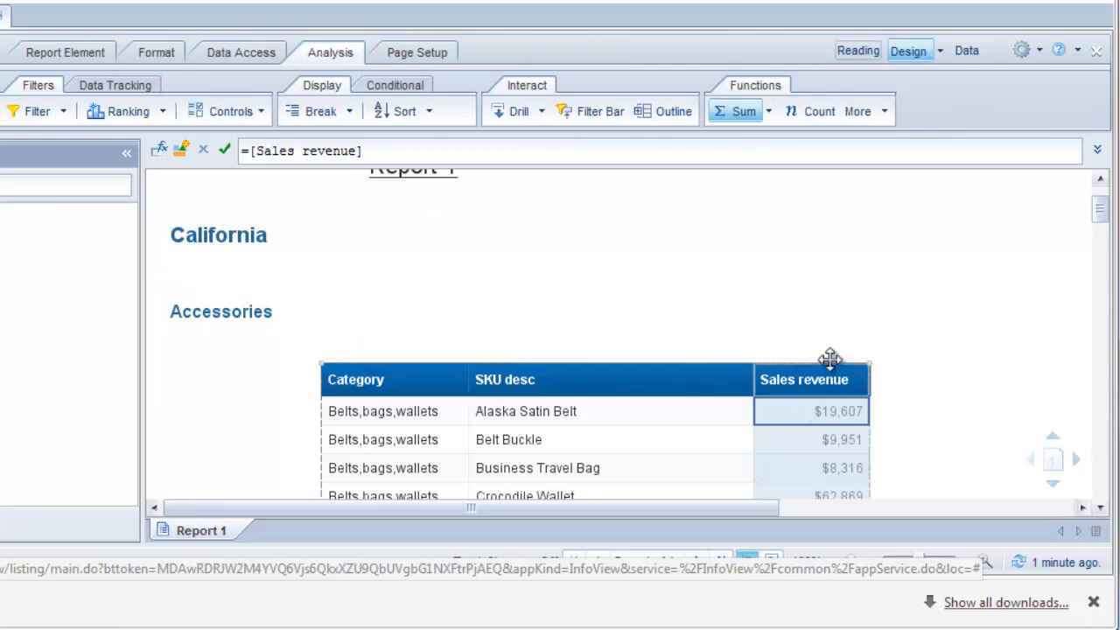
{"action": "scroll", "coordinate": [860, 347], "scroll_direction": "down", "scroll_amount": 6}
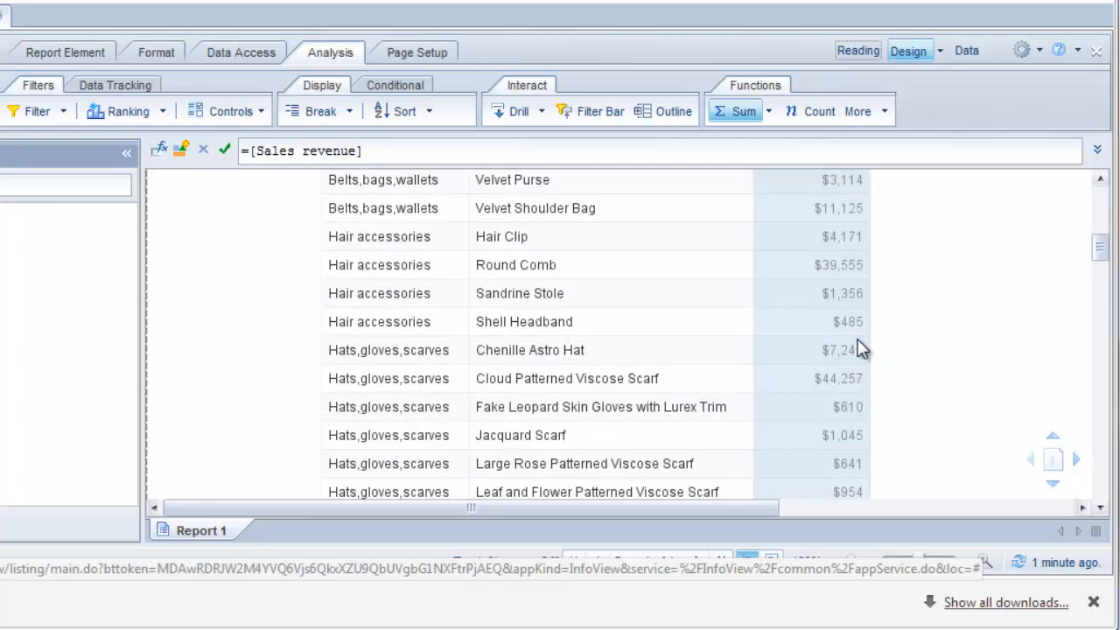
{"action": "scroll", "coordinate": [860, 347], "scroll_direction": "down", "scroll_amount": 10}
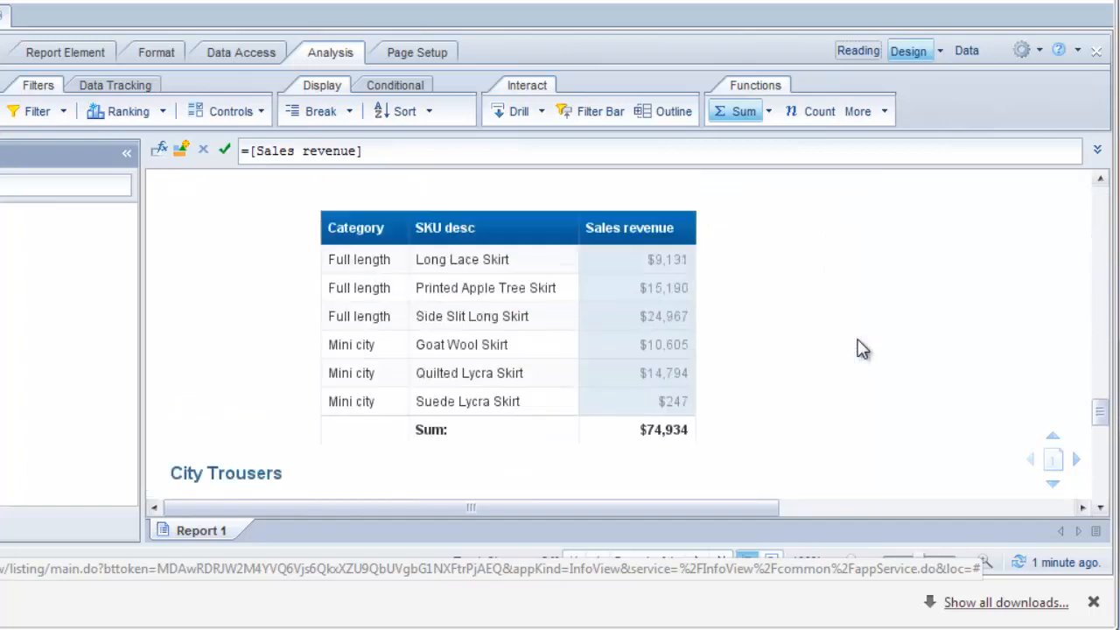
{"action": "scroll", "coordinate": [860, 348], "scroll_direction": "up", "scroll_amount": 5}
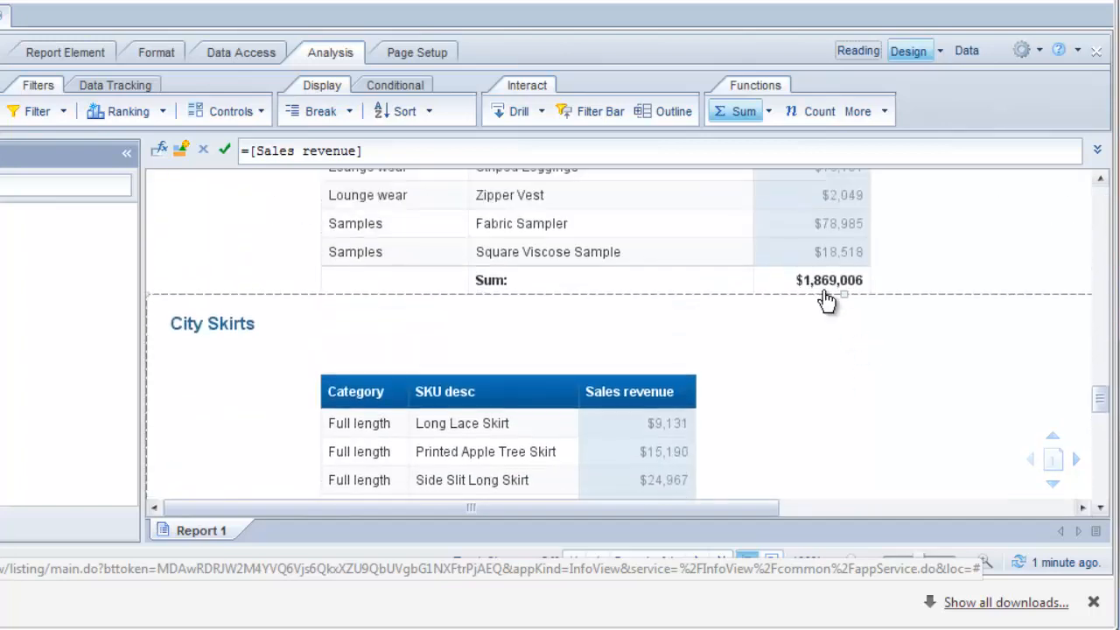
{"action": "left_click", "coordinate": [823, 292]}
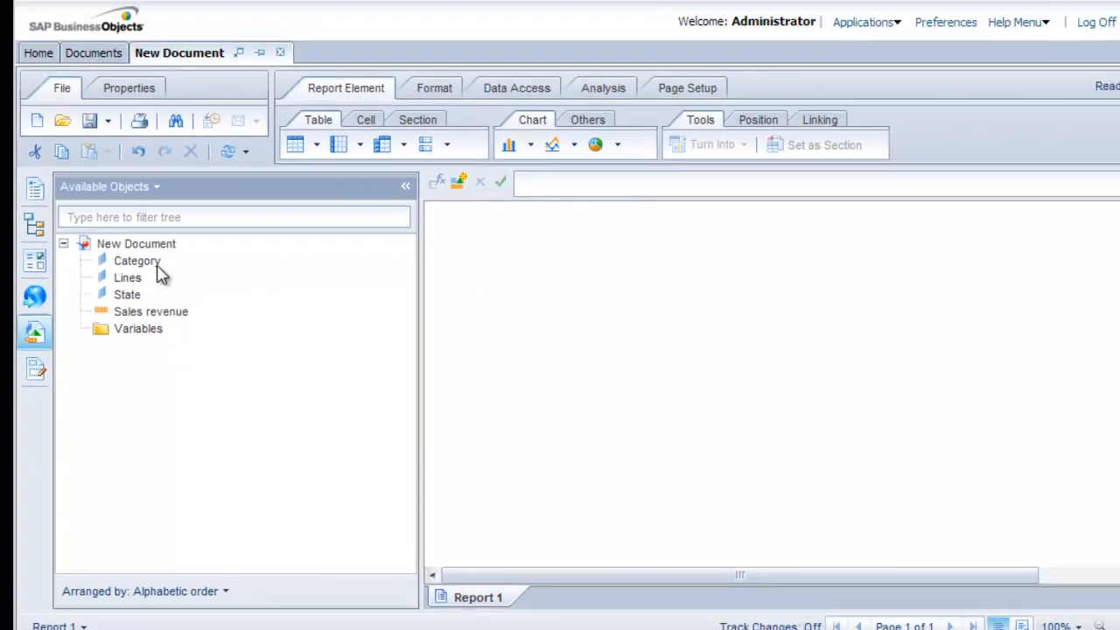
Step: Create a table of Category and Sales revenue in the empty report and autofit both column widths
{"action": "left_click", "coordinate": [131, 263]}
{"action": "left_click", "coordinate": [145, 312], "text": "ctrl"}
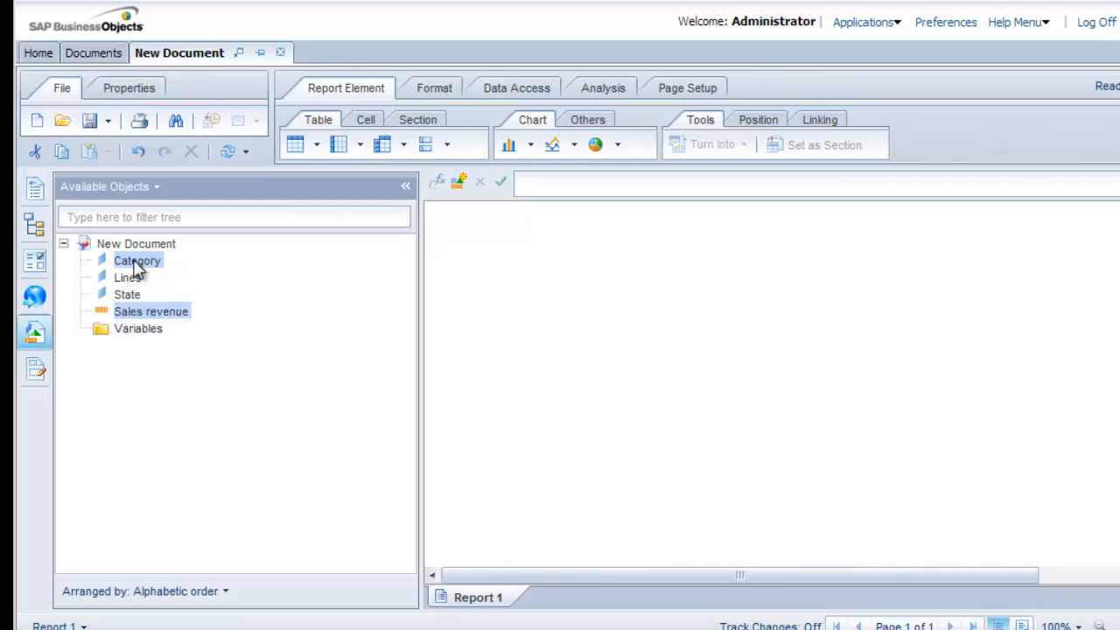
{"action": "left_click_drag", "start_coordinate": [138, 266], "coordinate": [549, 305]}
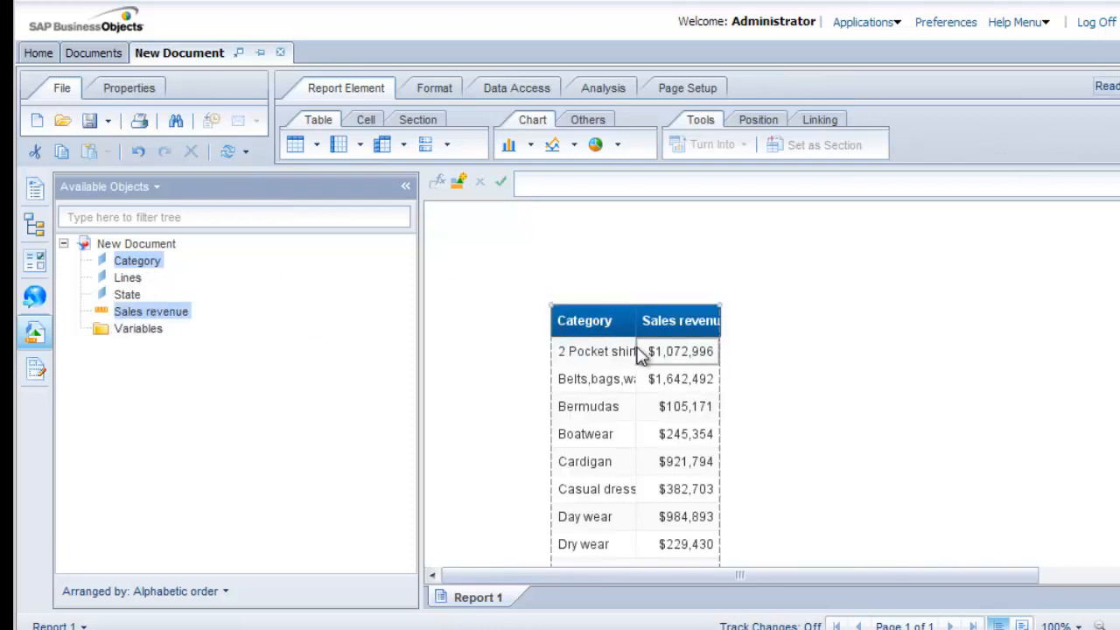
{"action": "double_click", "coordinate": [633, 326]}
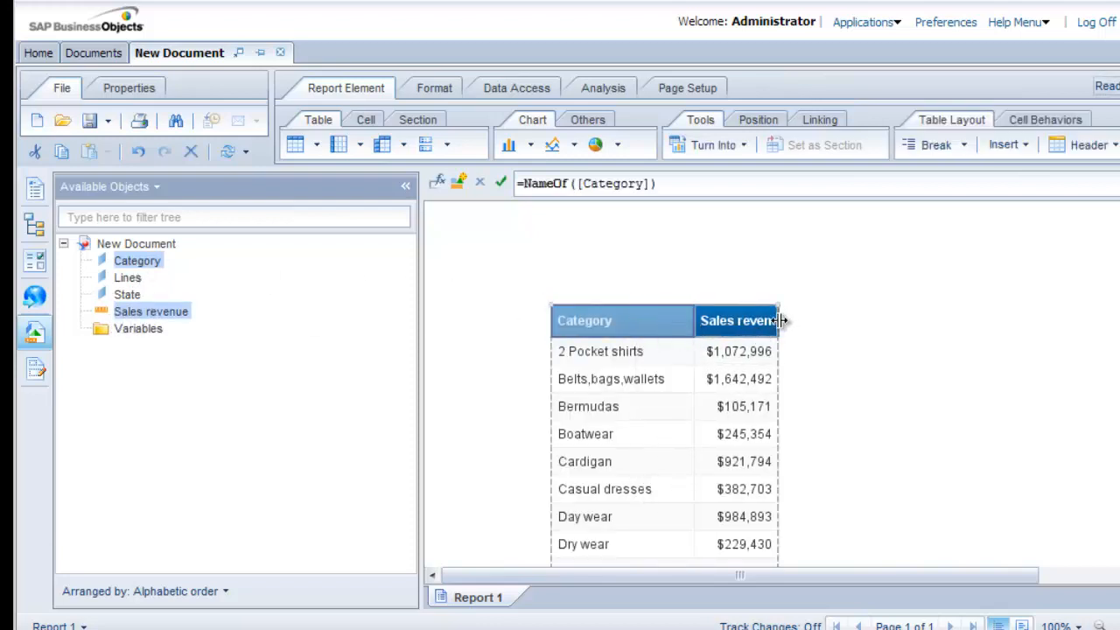
{"action": "double_click", "coordinate": [777, 323]}
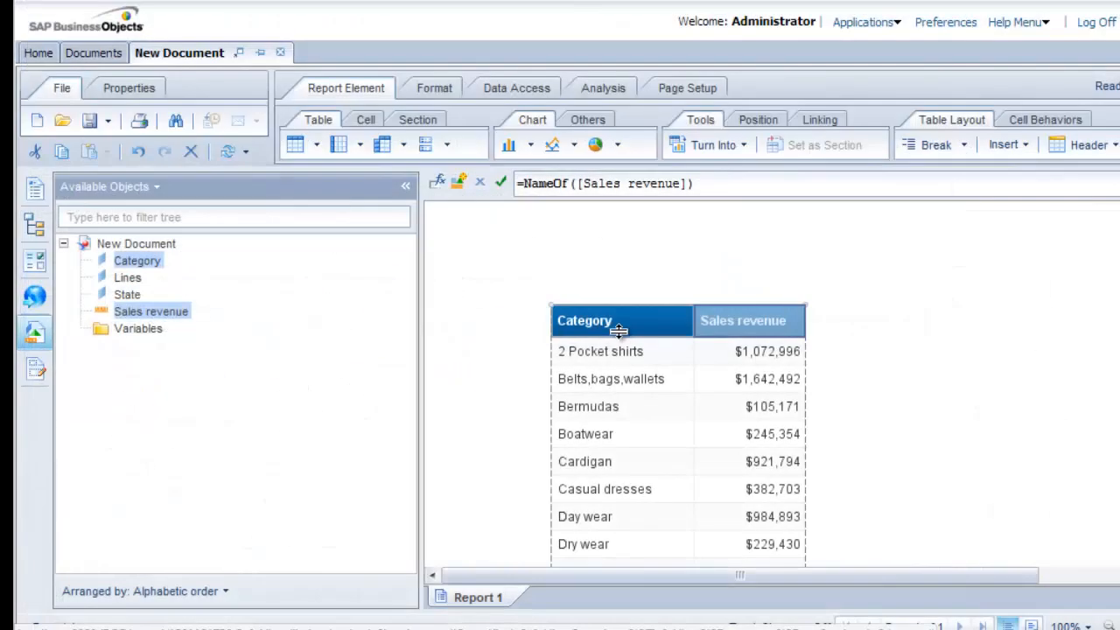
Step: Show the report filter bar, add State as a simple report filter, and set it to California
{"action": "left_click", "coordinate": [628, 358]}
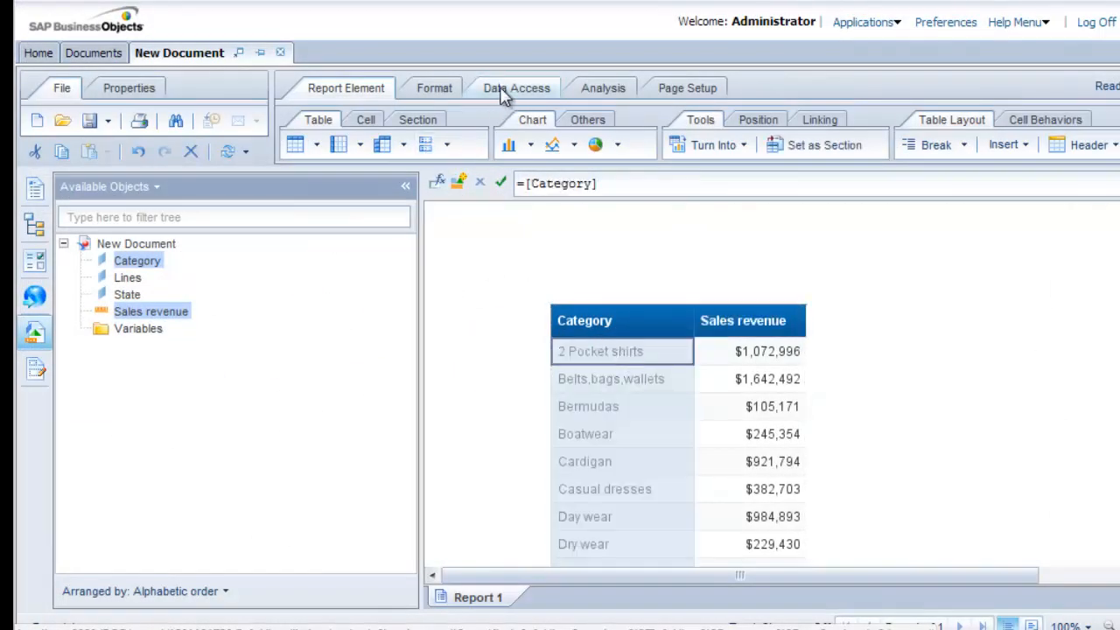
{"action": "left_click", "coordinate": [601, 93]}
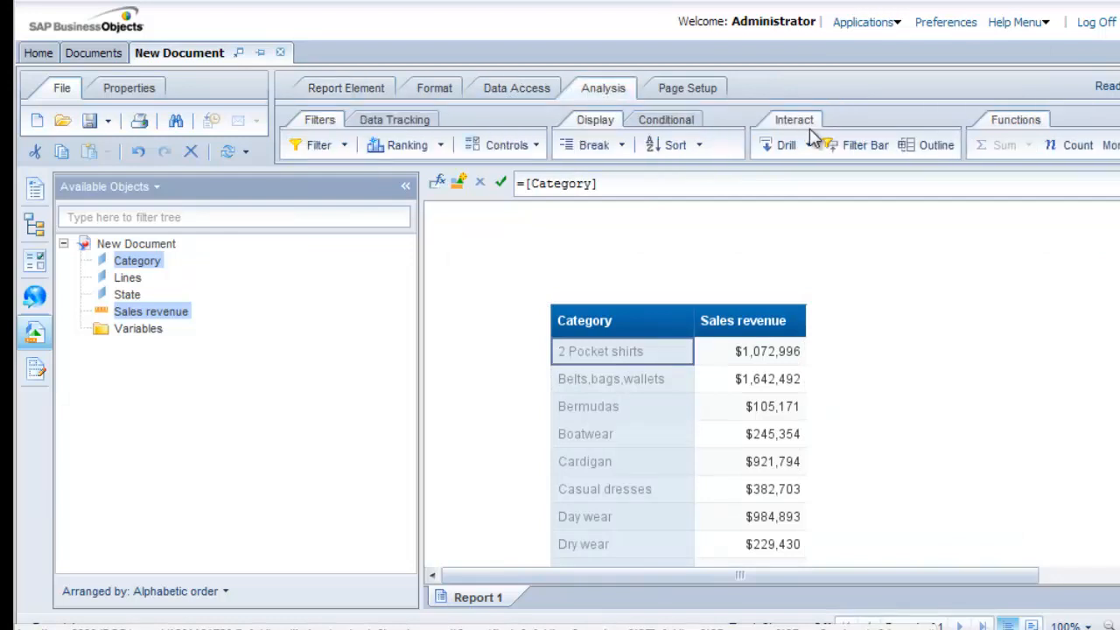
{"action": "left_click", "coordinate": [856, 147]}
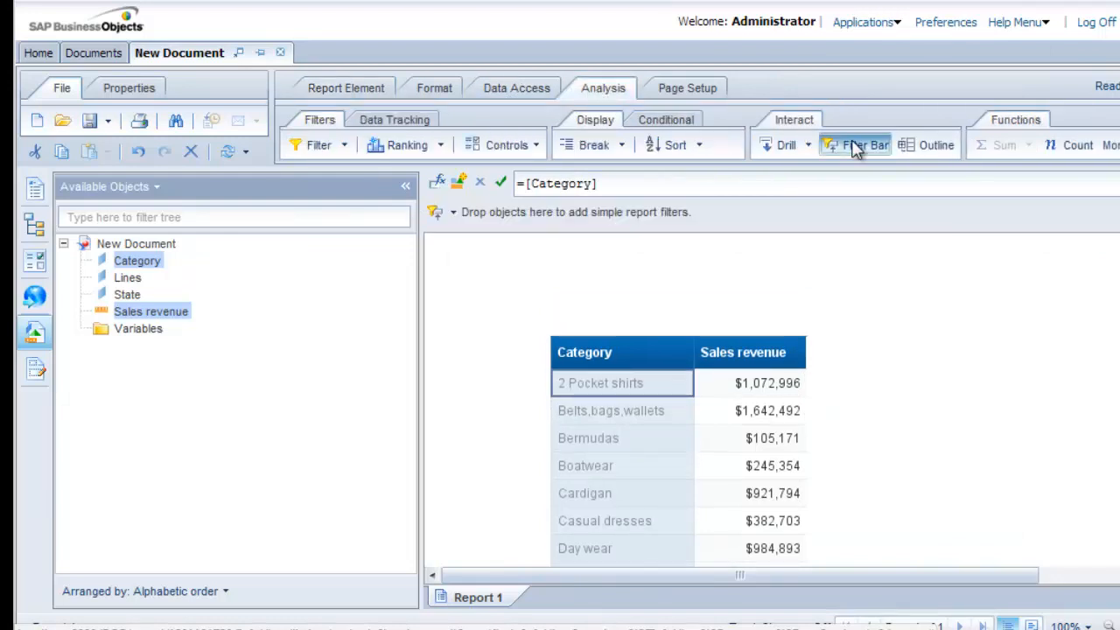
{"action": "left_click", "coordinate": [128, 297]}
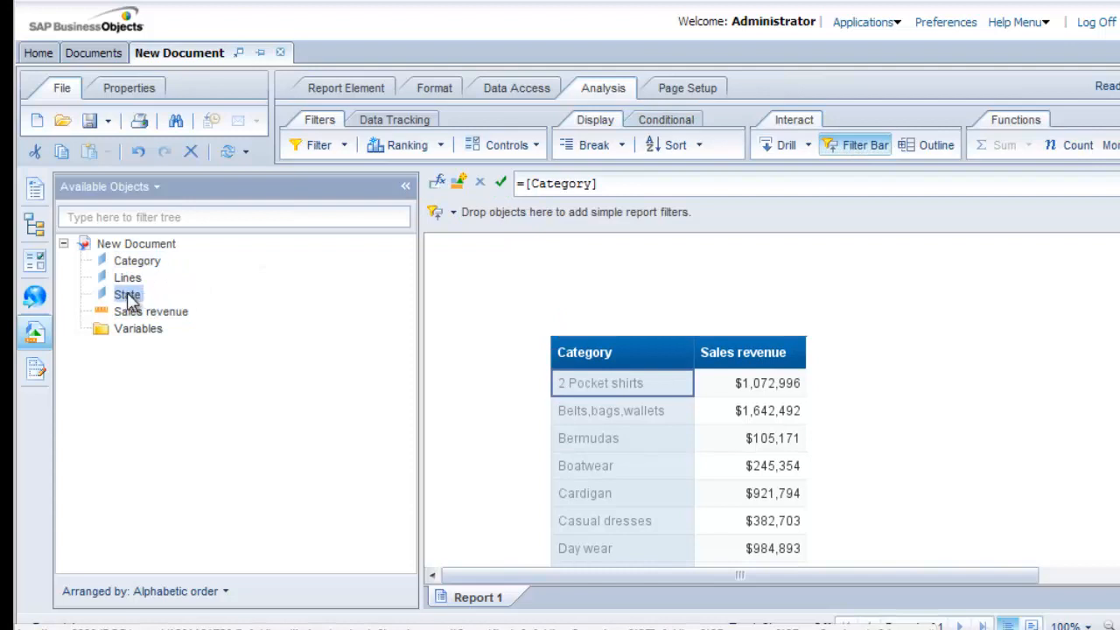
{"action": "left_click_drag", "start_coordinate": [128, 299], "coordinate": [508, 210]}
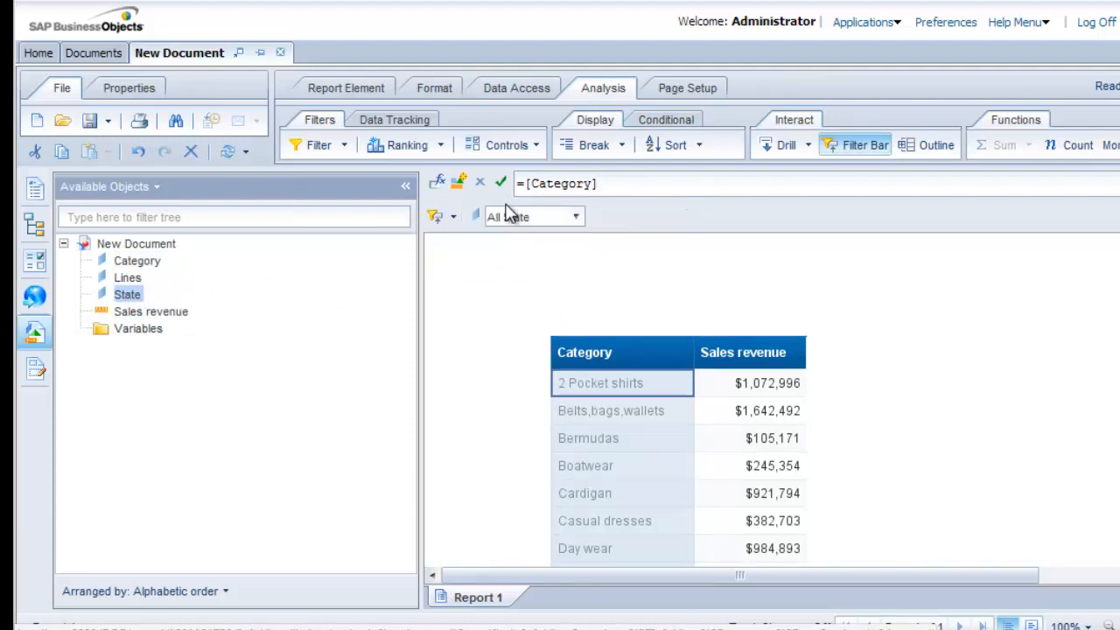
{"action": "left_click", "coordinate": [576, 217]}
{"action": "left_click", "coordinate": [518, 252]}
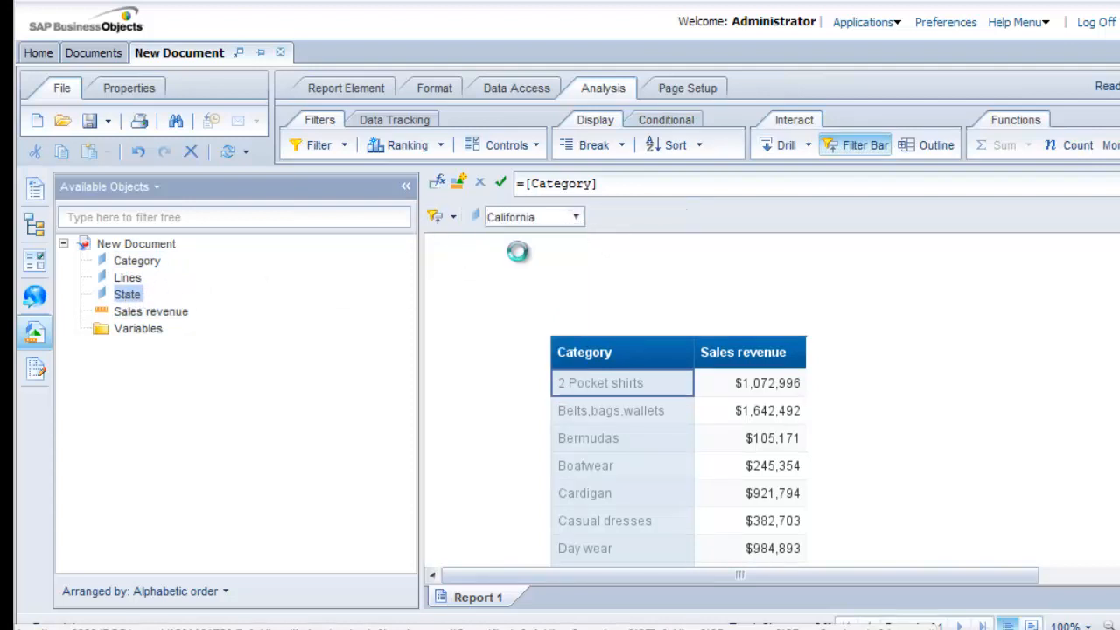
Step: Add Lines as a second report filter set to Accessories and examine the Sales revenue per category
{"action": "left_click_drag", "start_coordinate": [127, 277], "coordinate": [645, 218]}
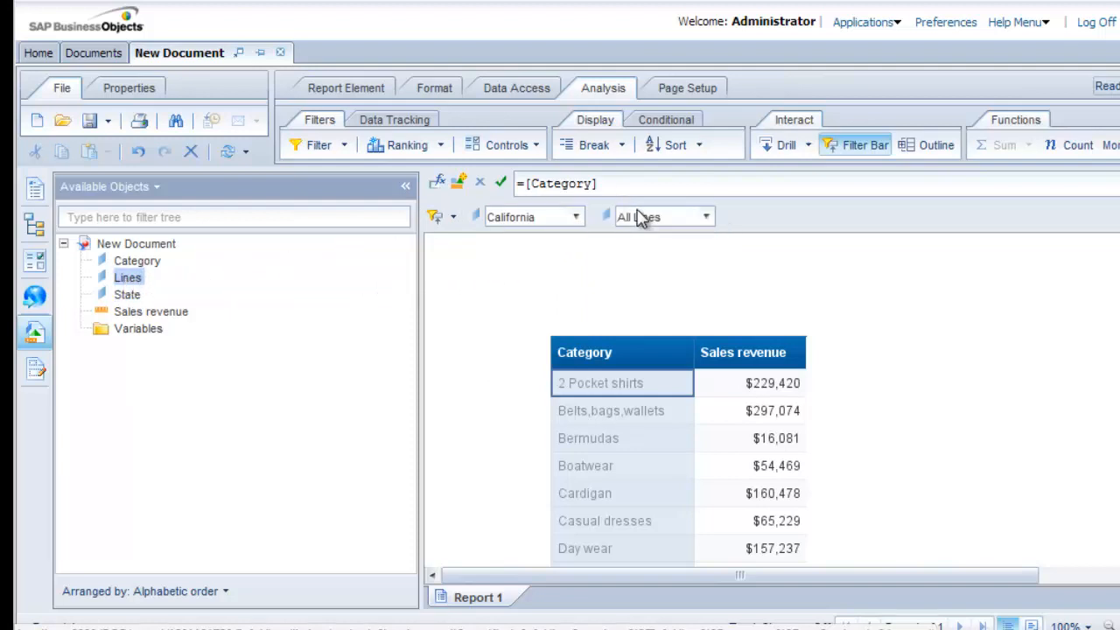
{"action": "left_click", "coordinate": [706, 217]}
{"action": "left_click", "coordinate": [675, 251]}
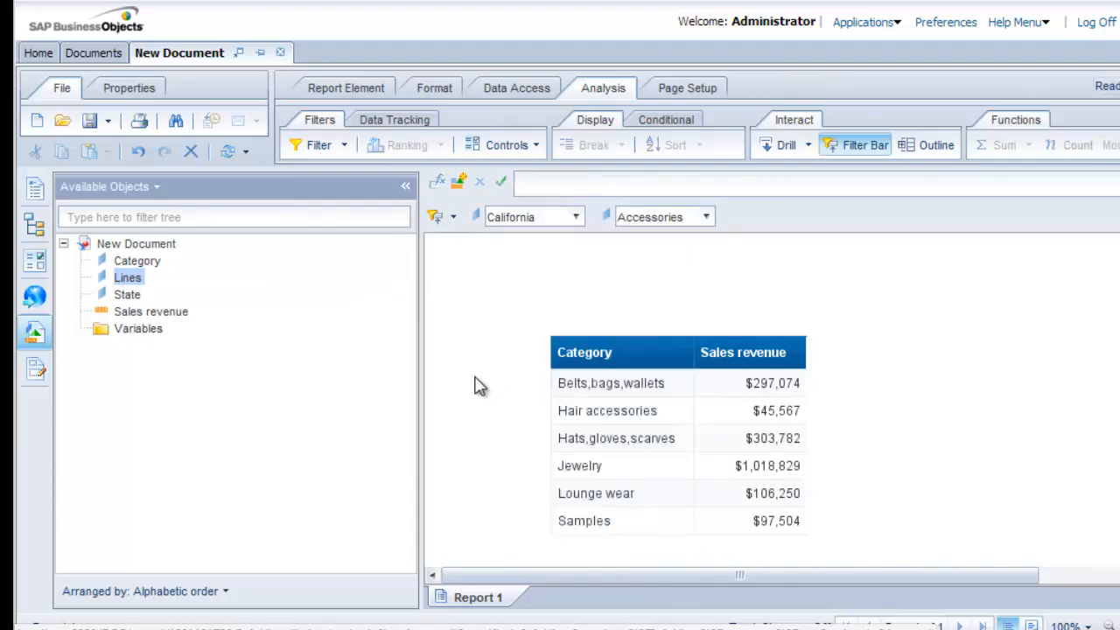
{"action": "left_click", "coordinate": [797, 392]}
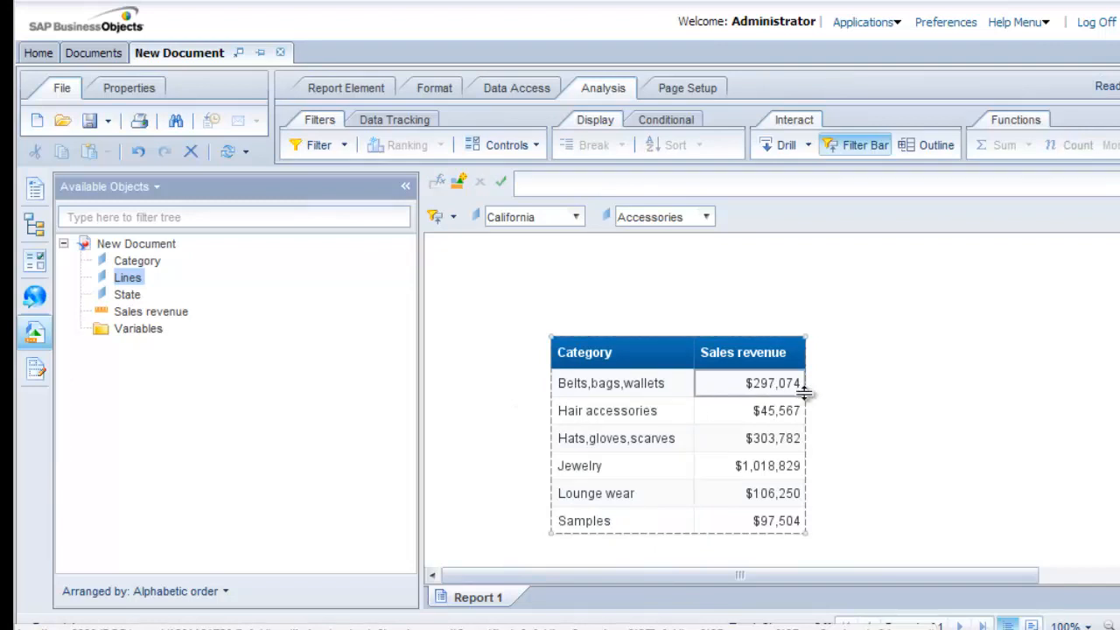
{"action": "left_click", "coordinate": [634, 388]}
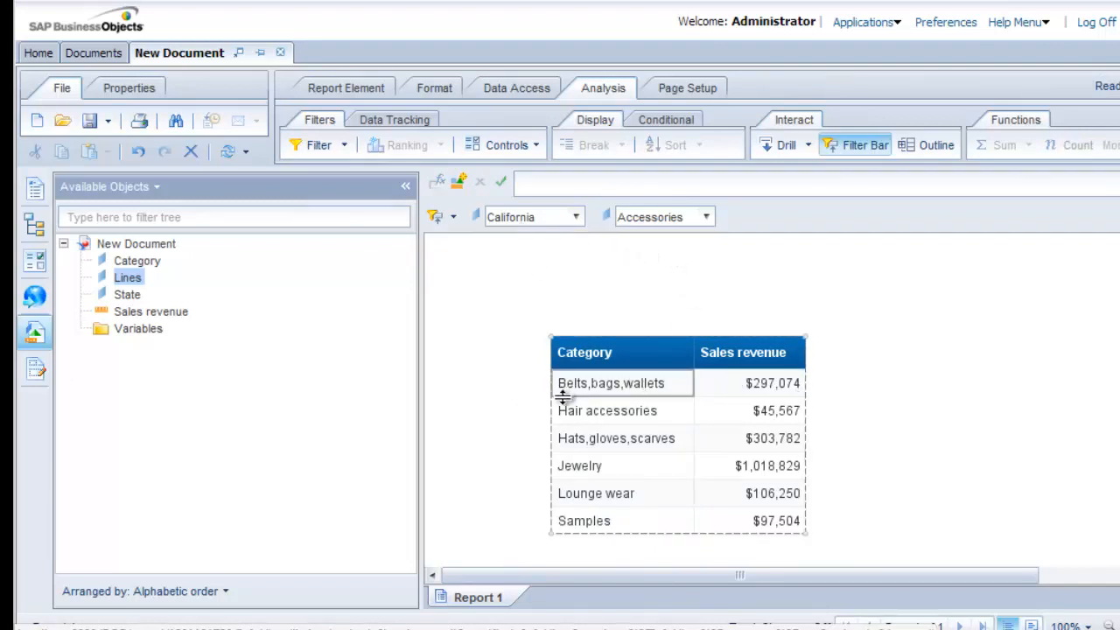
{"action": "left_click", "coordinate": [855, 382]}
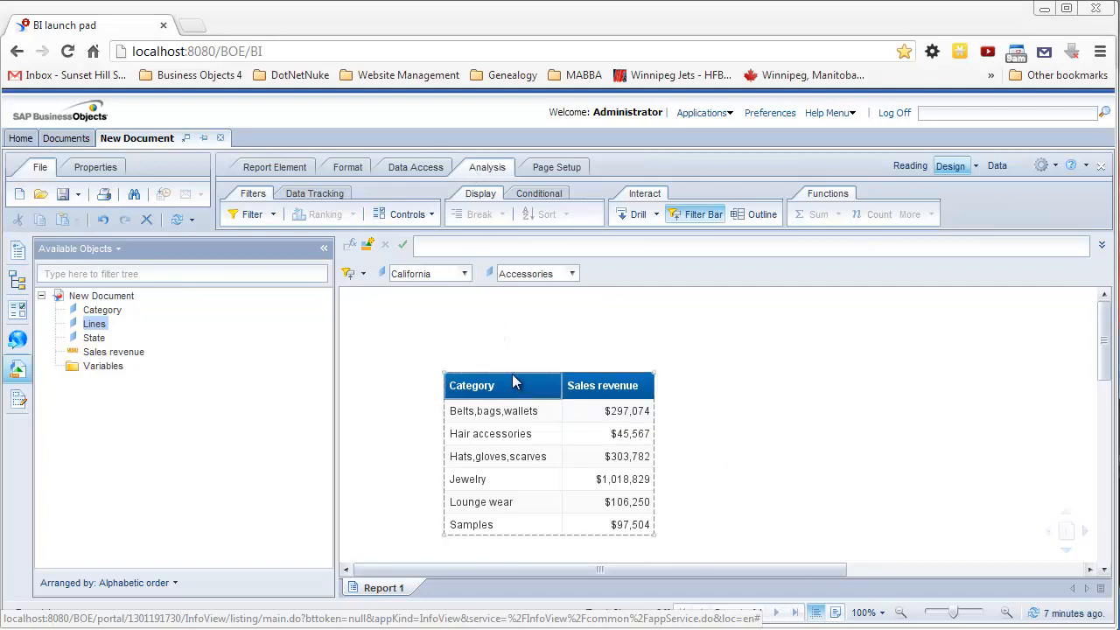
Step: Reposition the table slightly, add a Sum to its Sales revenue column and inspect the total's formula
{"action": "left_click_drag", "start_coordinate": [512, 369], "coordinate": [503, 354]}
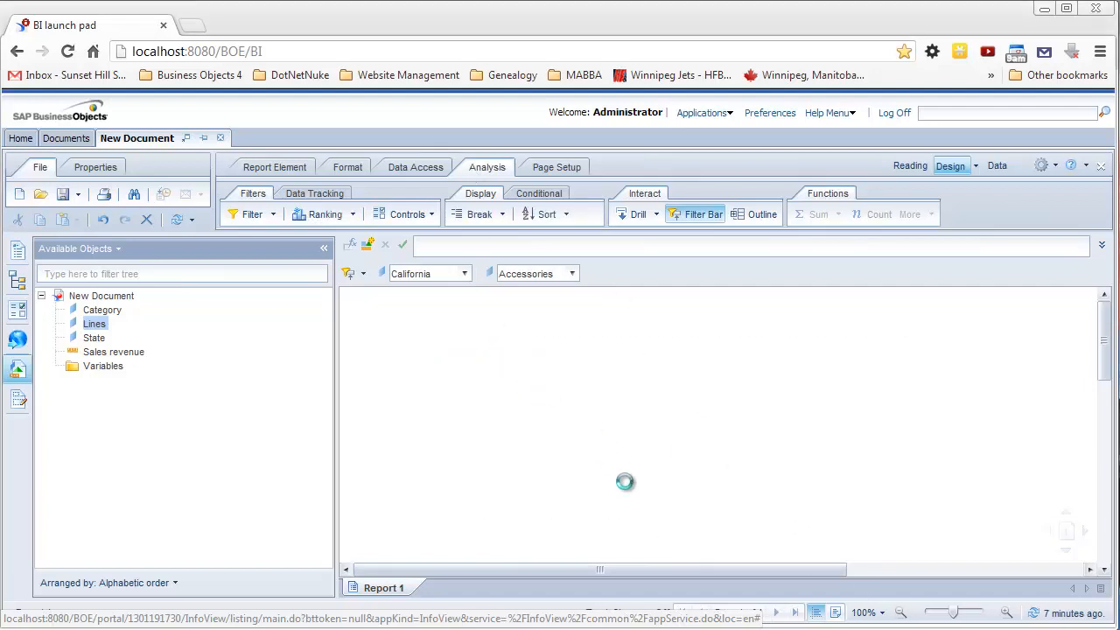
{"action": "left_click", "coordinate": [616, 513]}
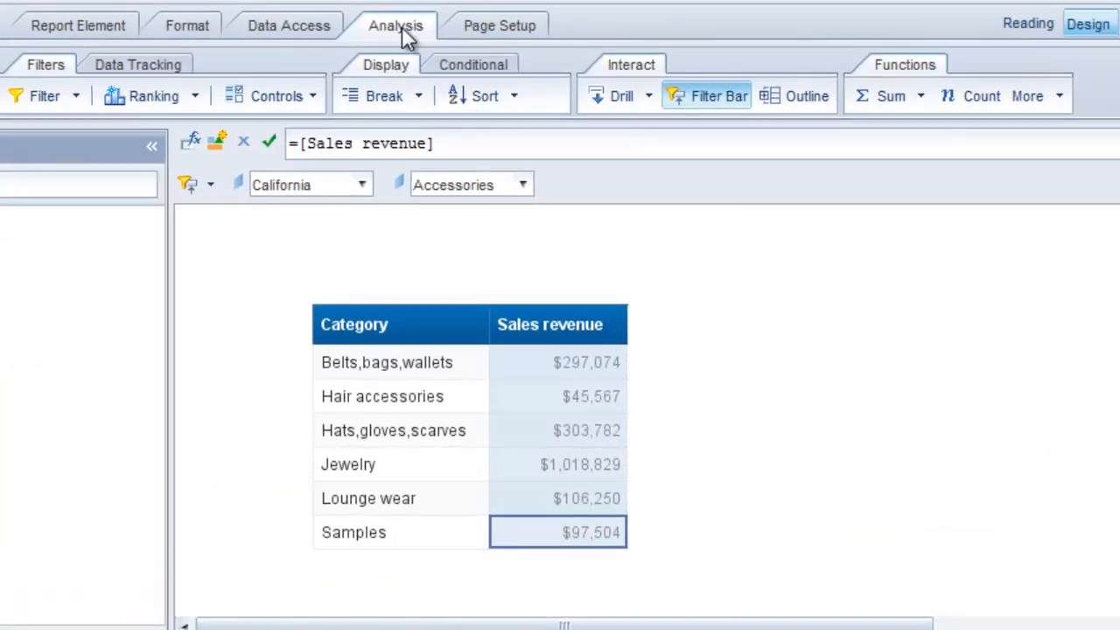
{"action": "left_click", "coordinate": [891, 98]}
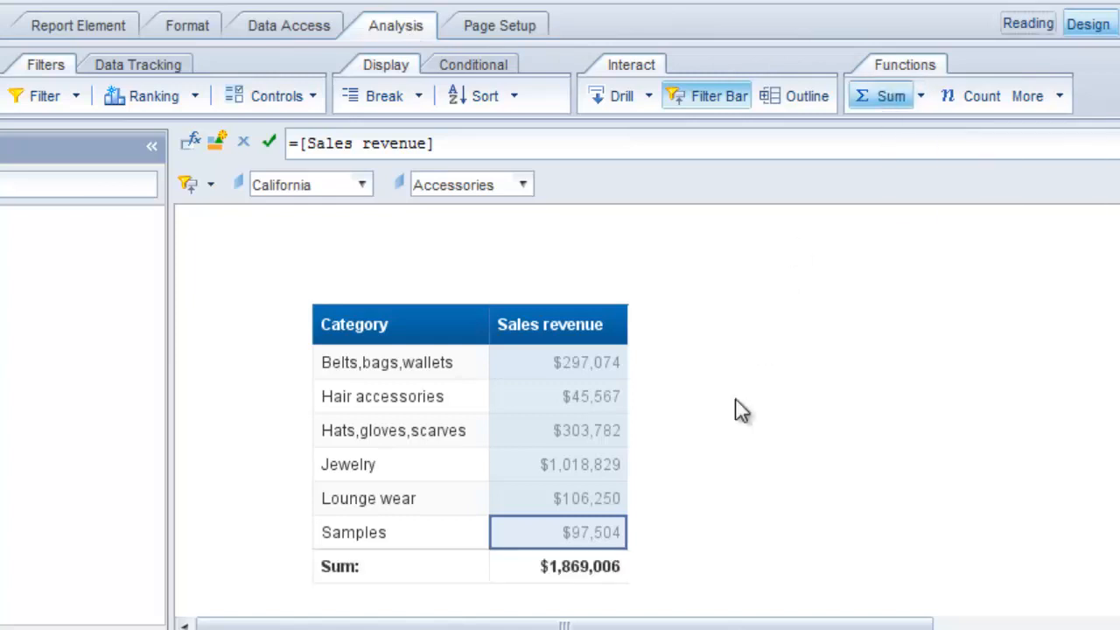
{"action": "left_click", "coordinate": [580, 577]}
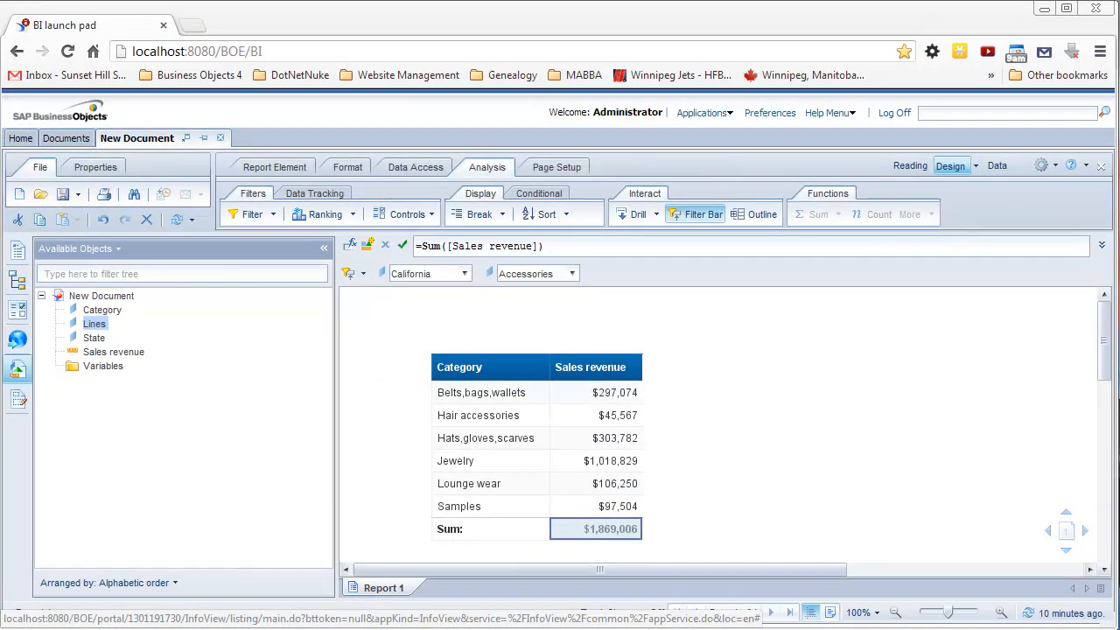
Step: Start a new report variable and name it RevenueInBlock
{"action": "left_click", "coordinate": [103, 366]}
{"action": "right_click", "coordinate": [104, 367]}
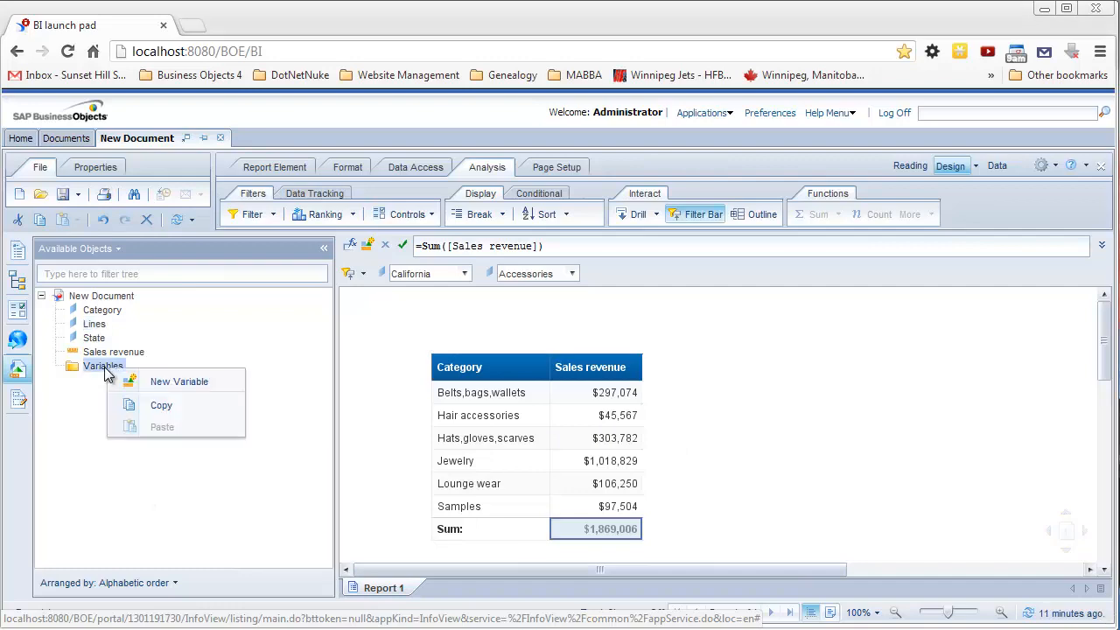
{"action": "left_click", "coordinate": [145, 378]}
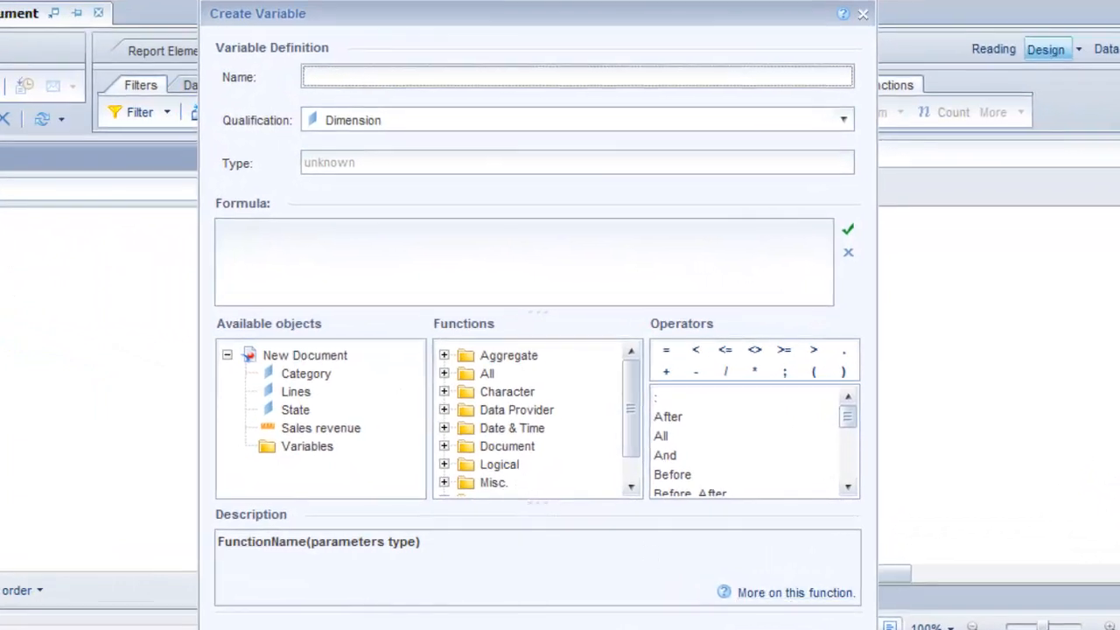
{"action": "left_click_drag", "start_coordinate": [487, 15], "coordinate": [480, 0]}
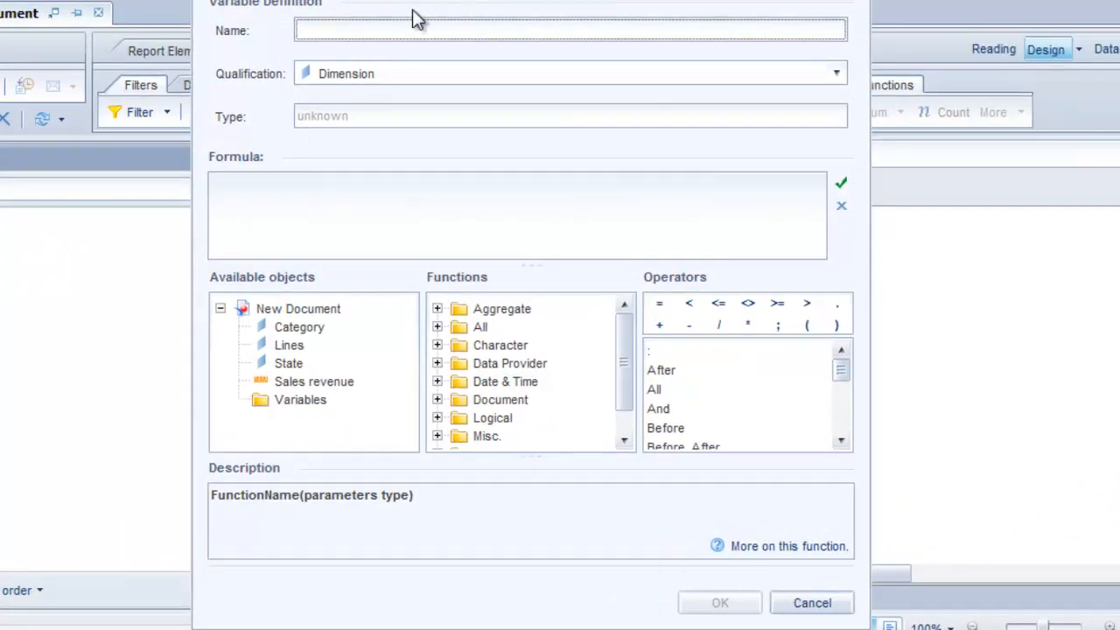
{"action": "type", "text": "Reven"}
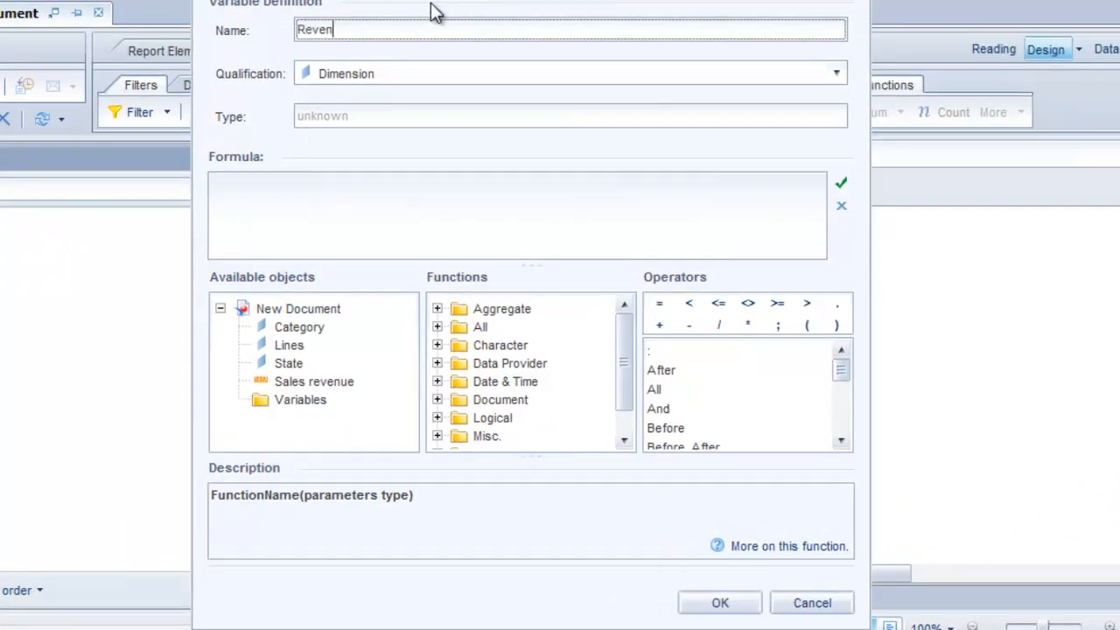
{"action": "type", "text": "ueInBlock"}
Step: Define the variable with the formula =[Sales revenue] In Block, validate it and save the variable
{"action": "left_click", "coordinate": [310, 209]}
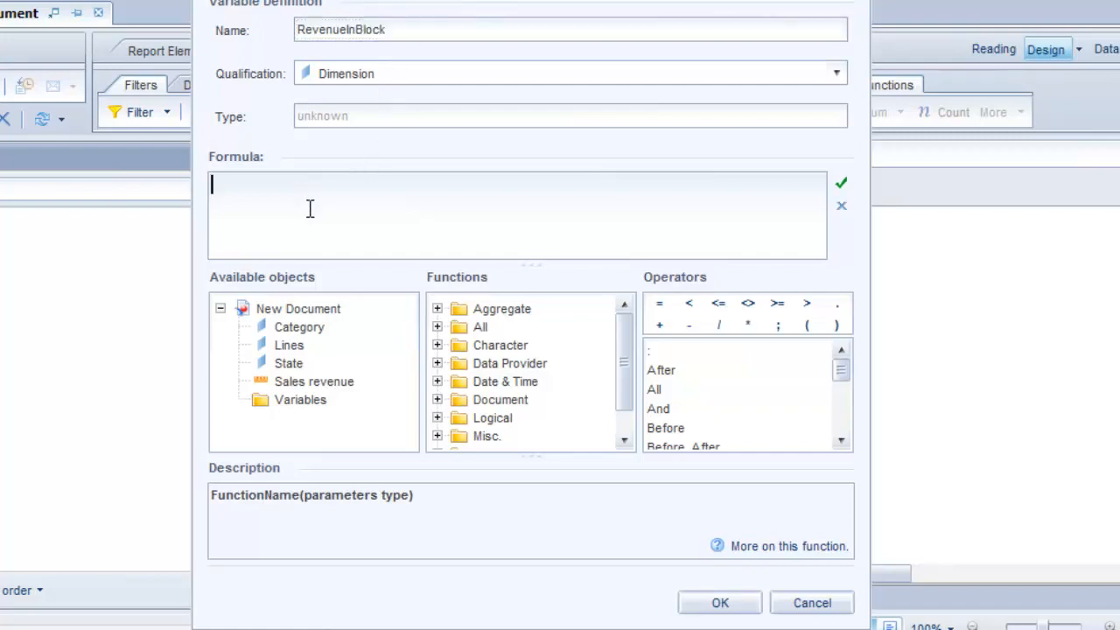
{"action": "type", "text": "=[Sales revenue] In Block"}
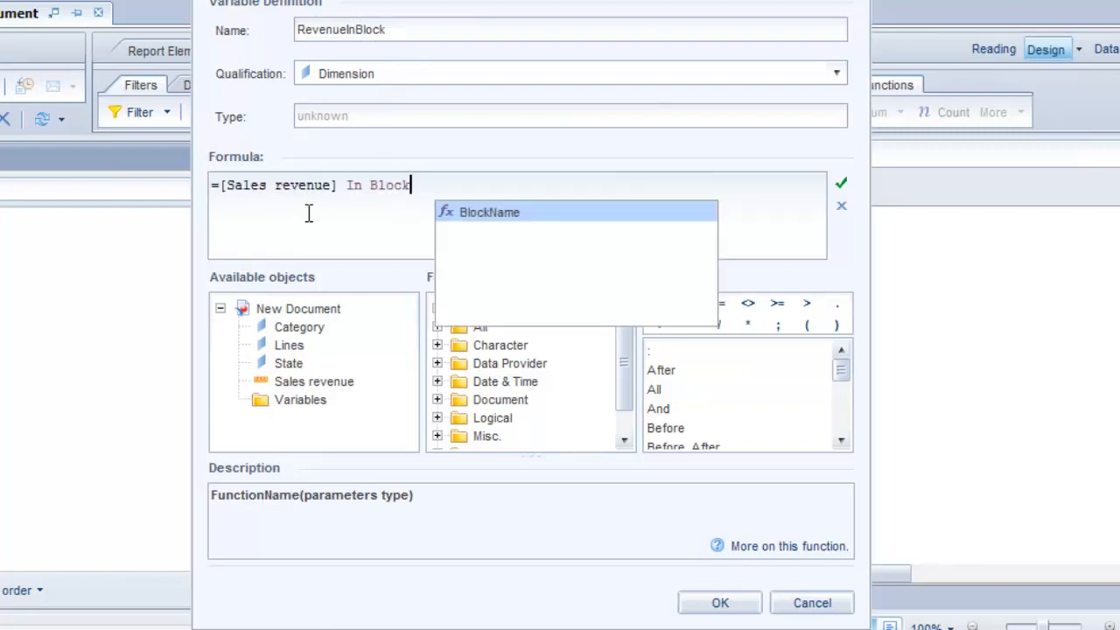
{"action": "left_click", "coordinate": [309, 214]}
{"action": "left_click_drag", "start_coordinate": [331, 185], "coordinate": [227, 182]}
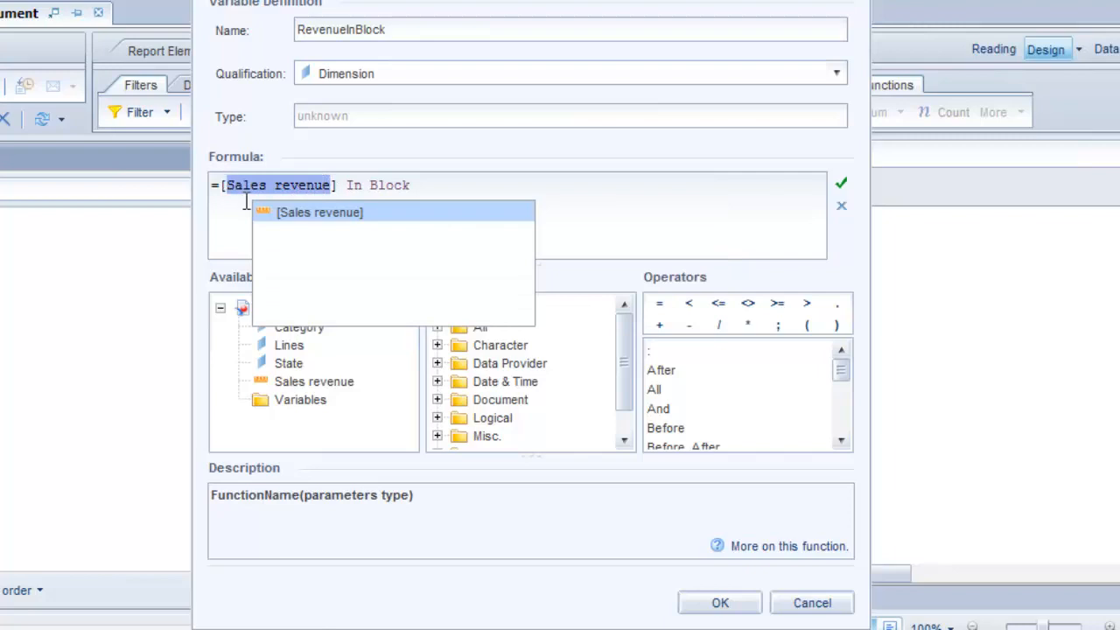
{"action": "left_click", "coordinate": [231, 229]}
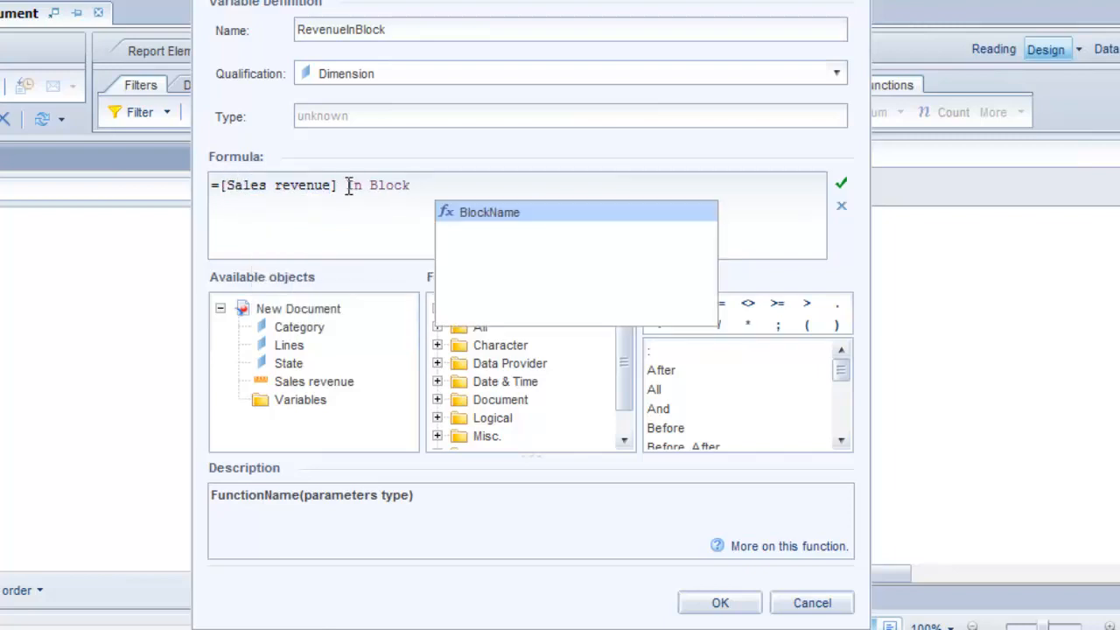
{"action": "double_click", "coordinate": [350, 186]}
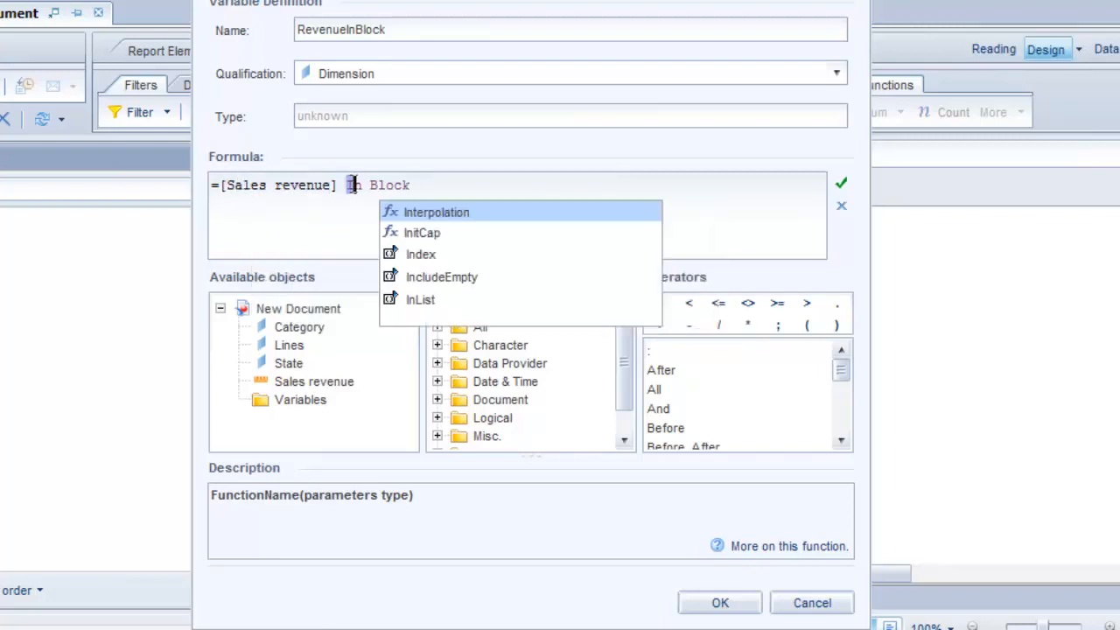
{"action": "left_click", "coordinate": [345, 219]}
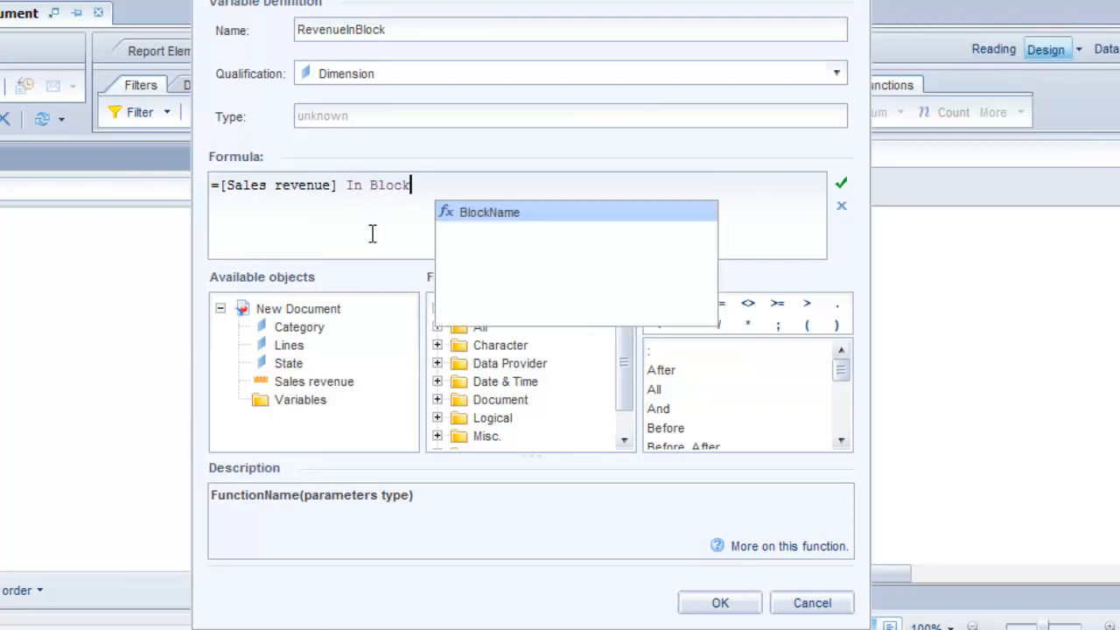
{"action": "left_click", "coordinate": [841, 186]}
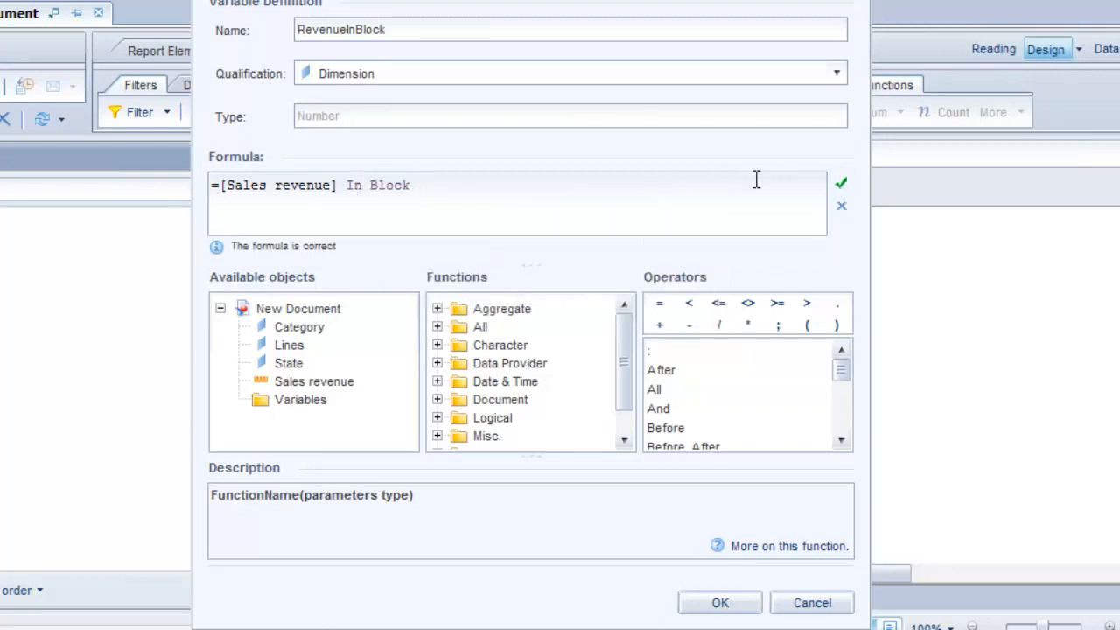
{"action": "left_click", "coordinate": [720, 603]}
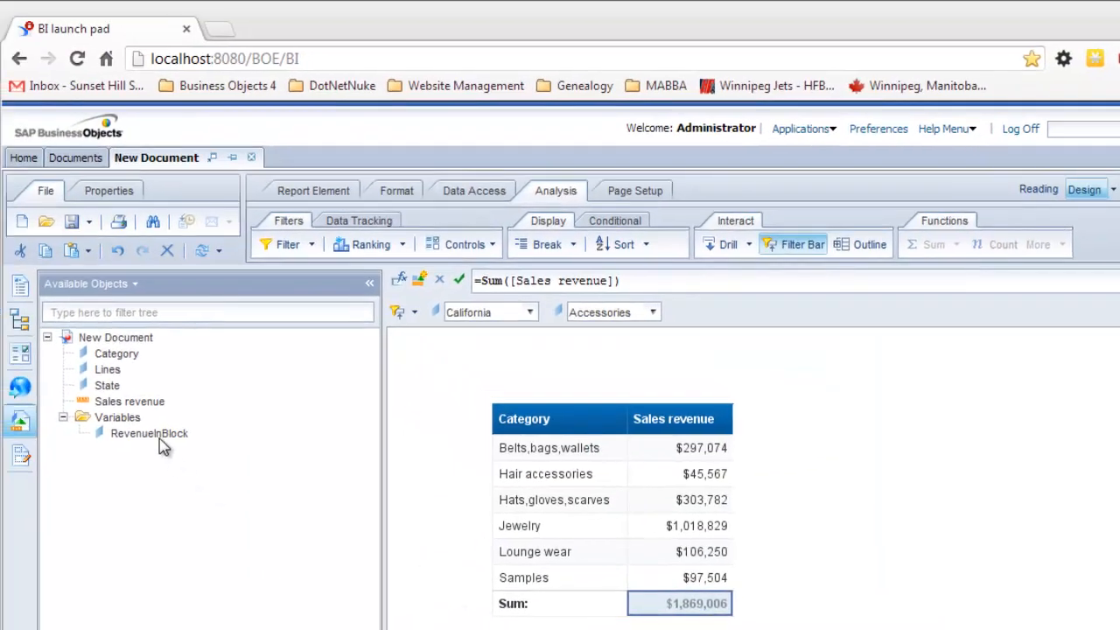
Step: Add RevenueInBlock as a column after Sales revenue and compare its values with the Sum total
{"action": "left_click", "coordinate": [87, 392]}
{"action": "left_click_drag", "start_coordinate": [143, 441], "coordinate": [734, 447]}
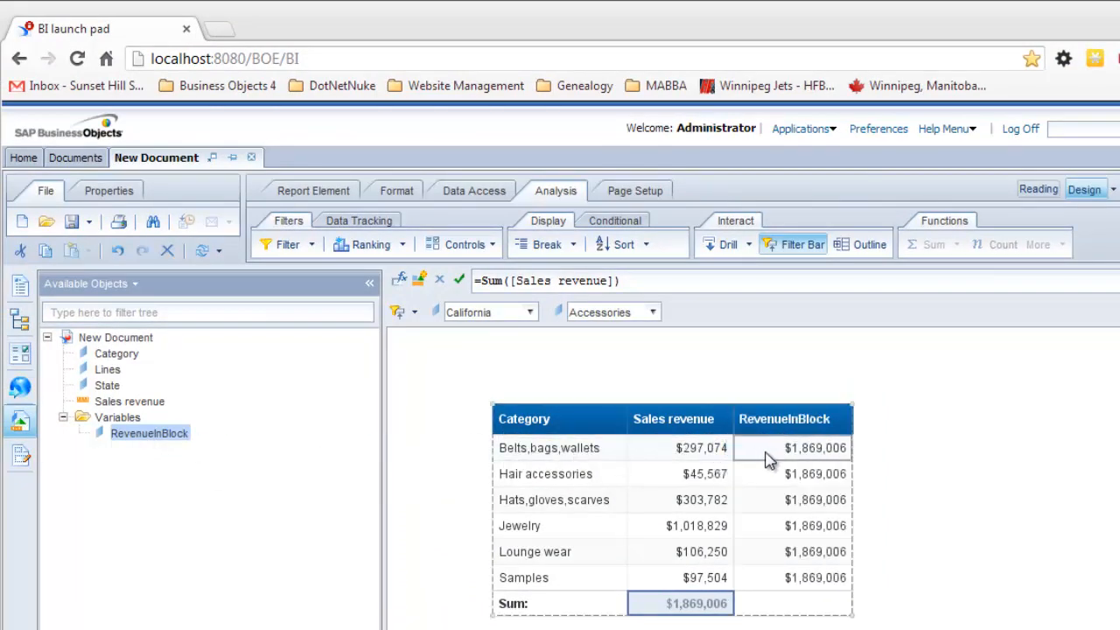
{"action": "left_click", "coordinate": [814, 457]}
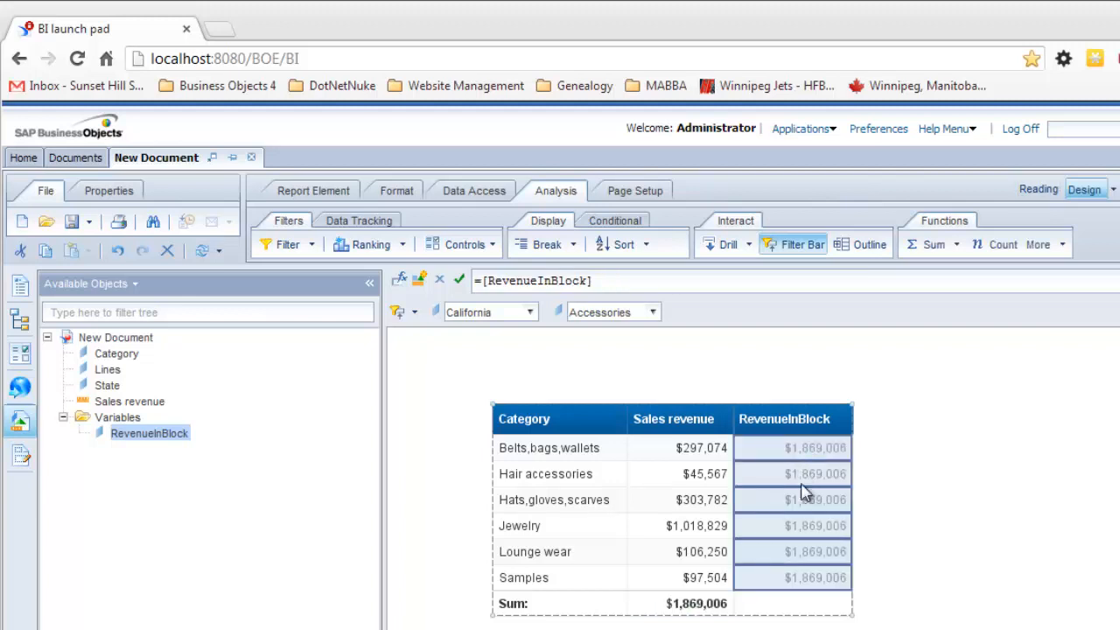
{"action": "left_click", "coordinate": [711, 604]}
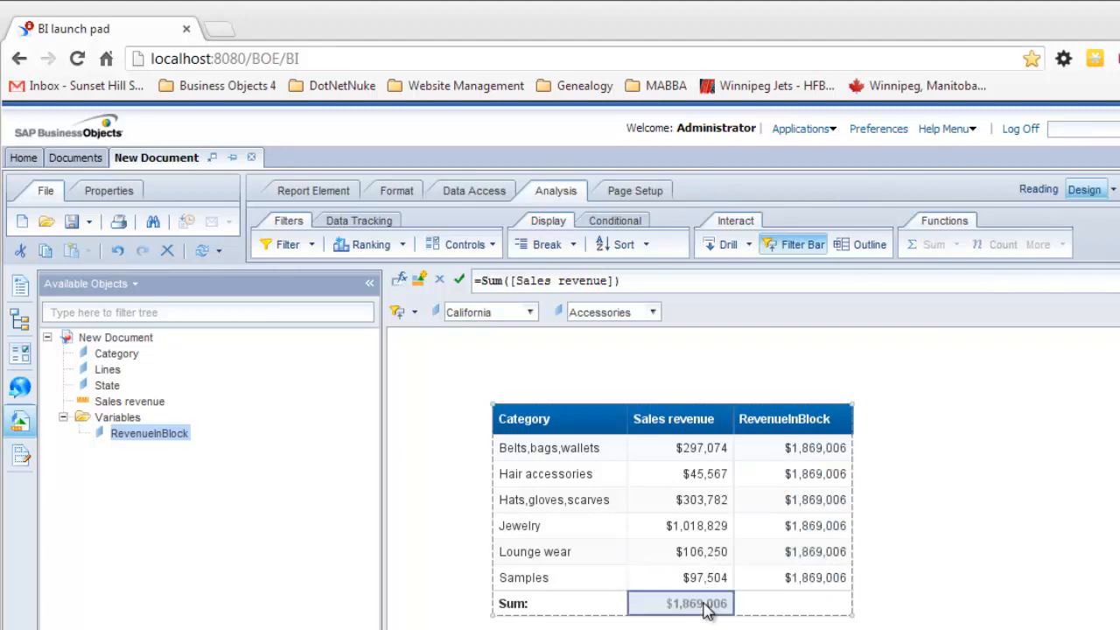
{"action": "left_click", "coordinate": [799, 574]}
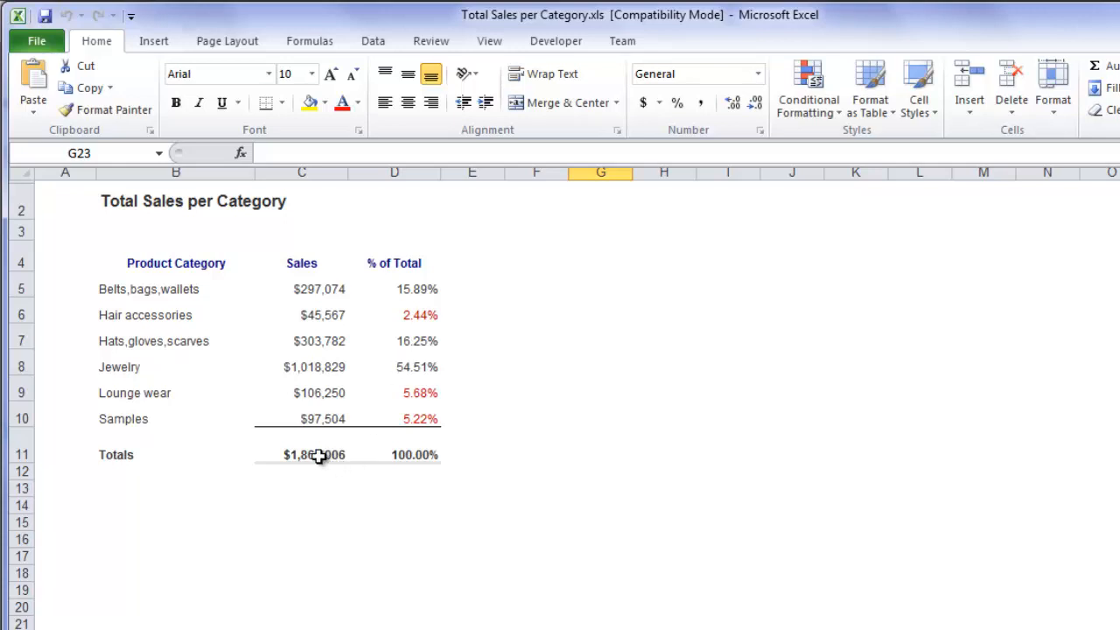
Step: Switch to the Total Sales per Category workbook in Excel and examine the formulas behind % of Total and the Sales total
{"action": "left_click", "coordinate": [419, 290]}
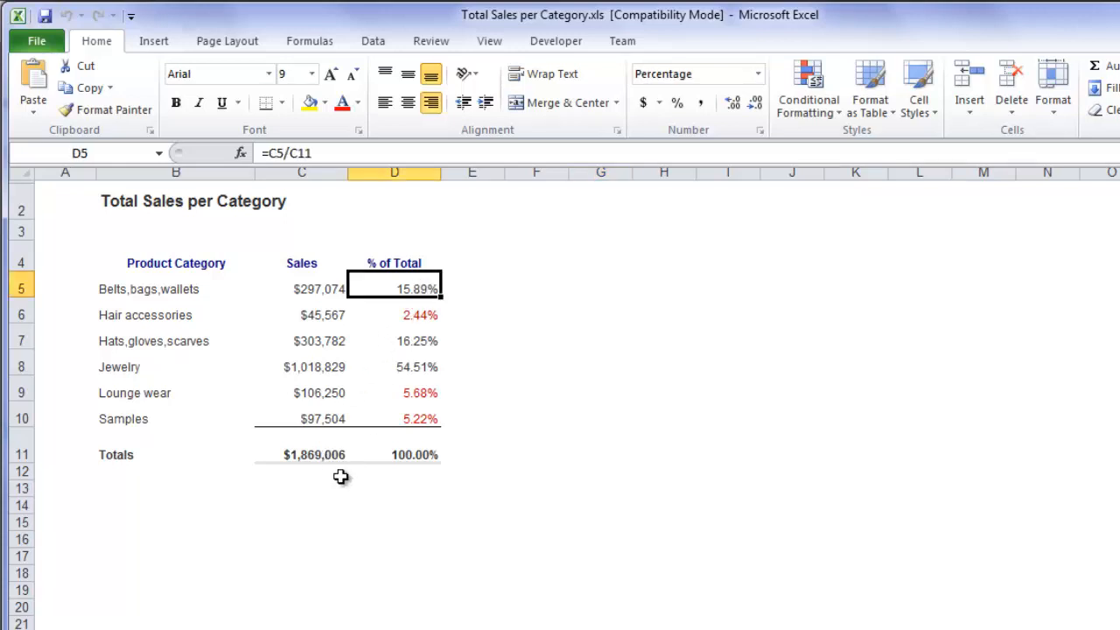
{"action": "left_click", "coordinate": [324, 455]}
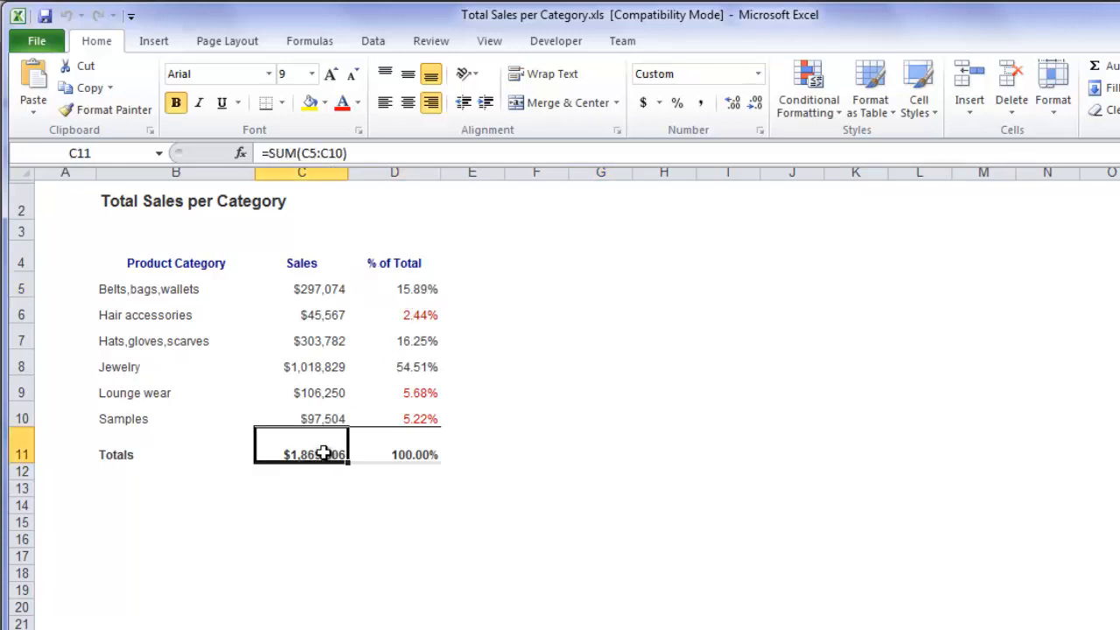
{"action": "left_click", "coordinate": [426, 289]}
{"action": "left_click", "coordinate": [322, 457]}
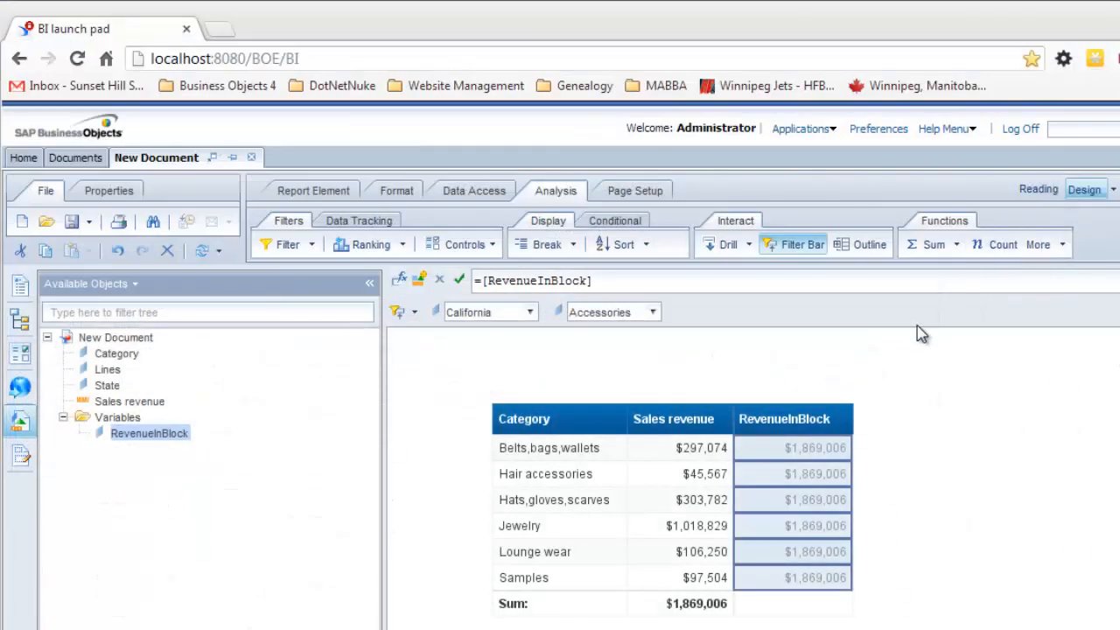
Step: Back in the Web Intelligence document, create a variable named RevenueInBlock% with the formula =[Sales revenue]/[RevenueInBlock]
{"action": "left_click", "coordinate": [949, 444]}
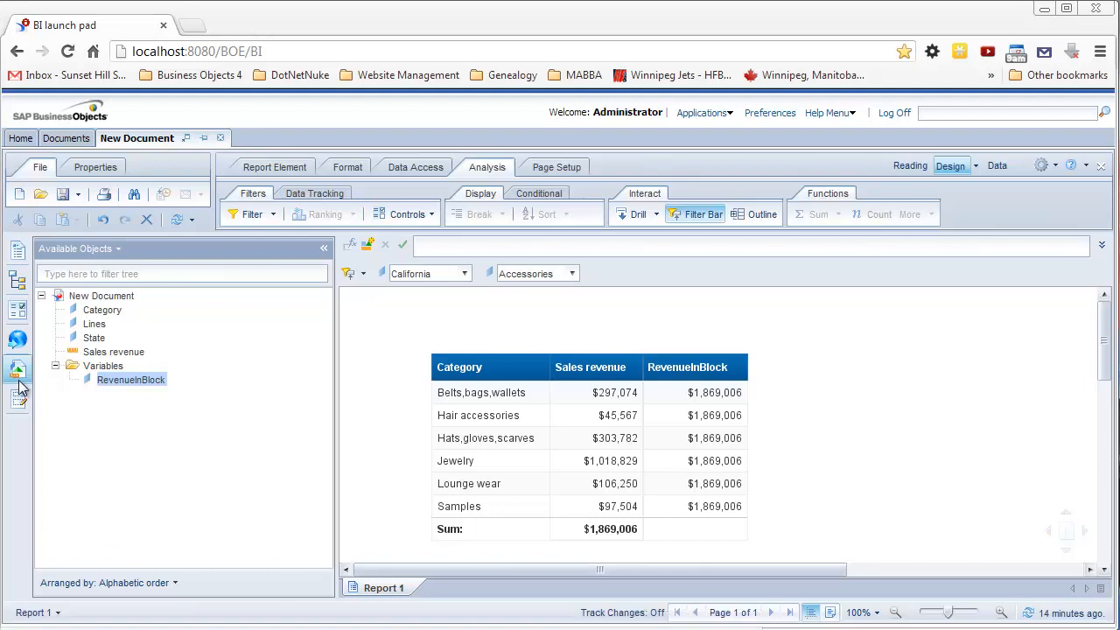
{"action": "left_click", "coordinate": [114, 369]}
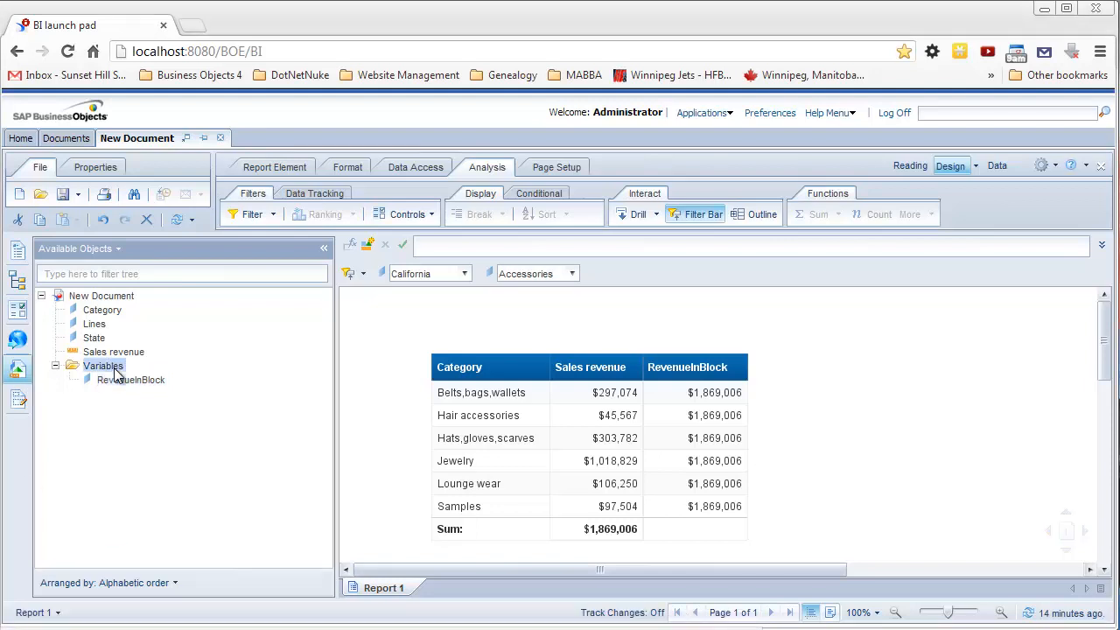
{"action": "right_click", "coordinate": [117, 372]}
{"action": "left_click", "coordinate": [164, 382]}
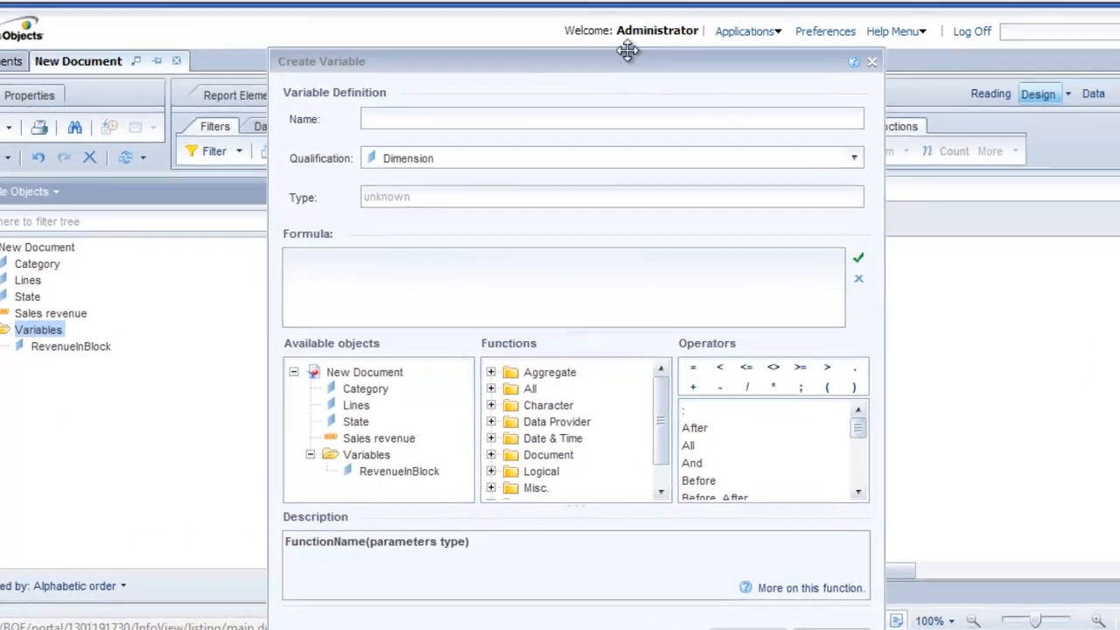
{"action": "left_click_drag", "start_coordinate": [627, 50], "coordinate": [626, 2]}
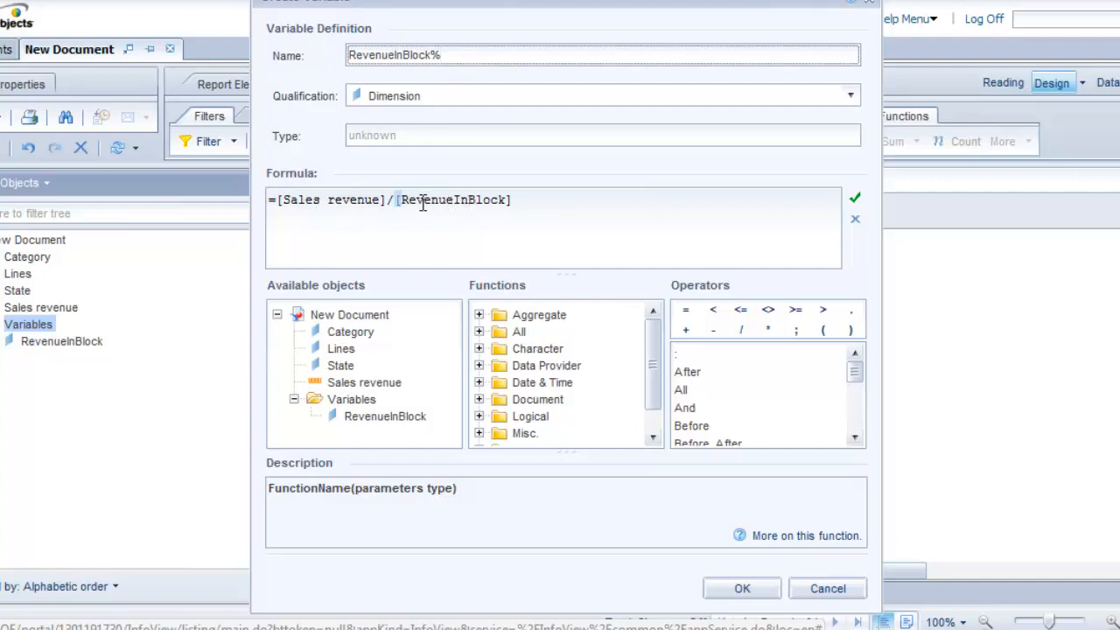
{"action": "left_click", "coordinate": [737, 591]}
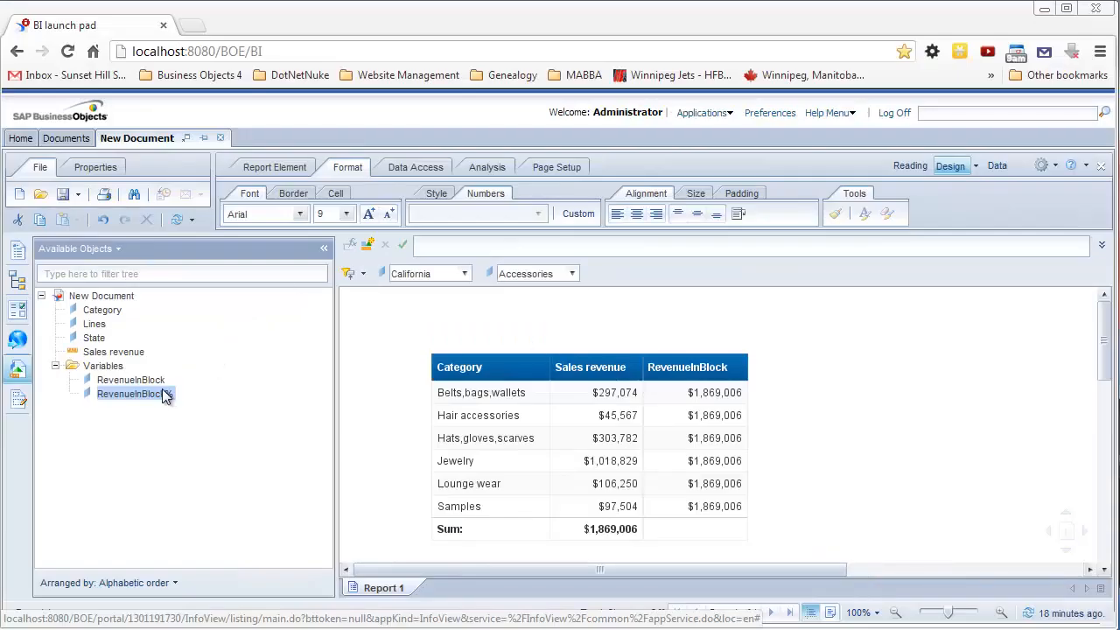
Step: Insert RevenueInBlock% as a column right after Sales revenue and apply the 123,456.70% number format to it
{"action": "left_click_drag", "start_coordinate": [146, 394], "coordinate": [643, 399]}
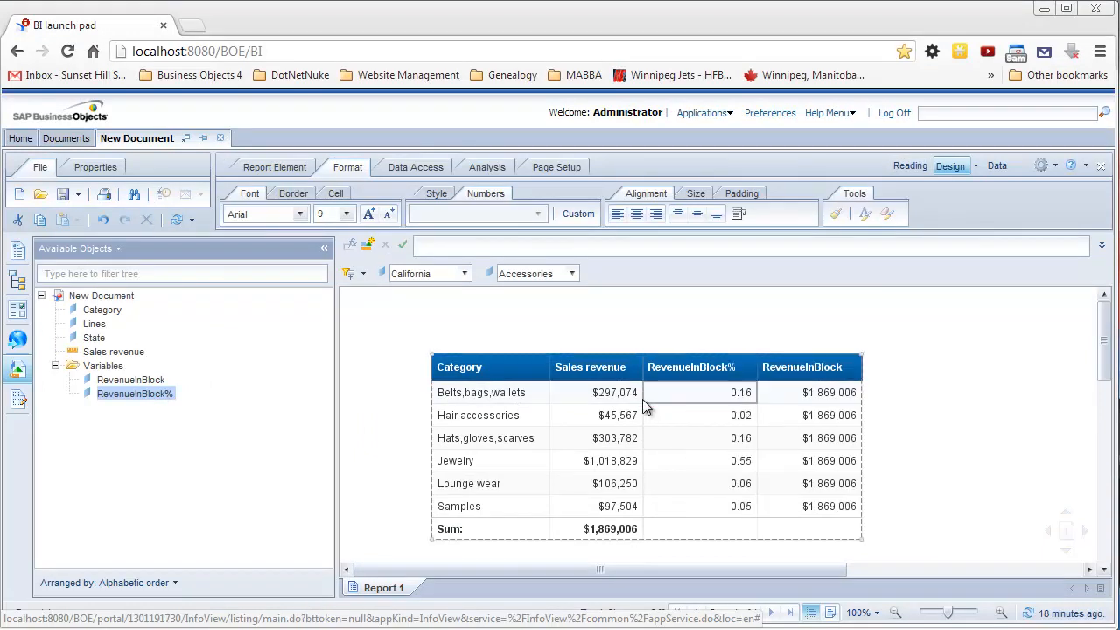
{"action": "left_click", "coordinate": [683, 399]}
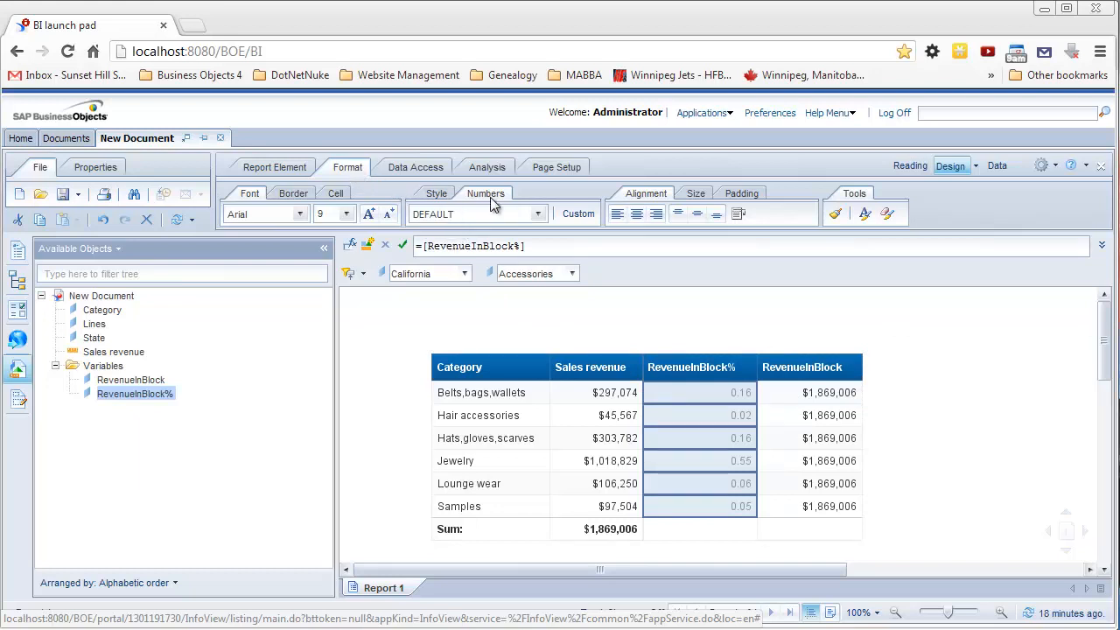
{"action": "left_click", "coordinate": [539, 219]}
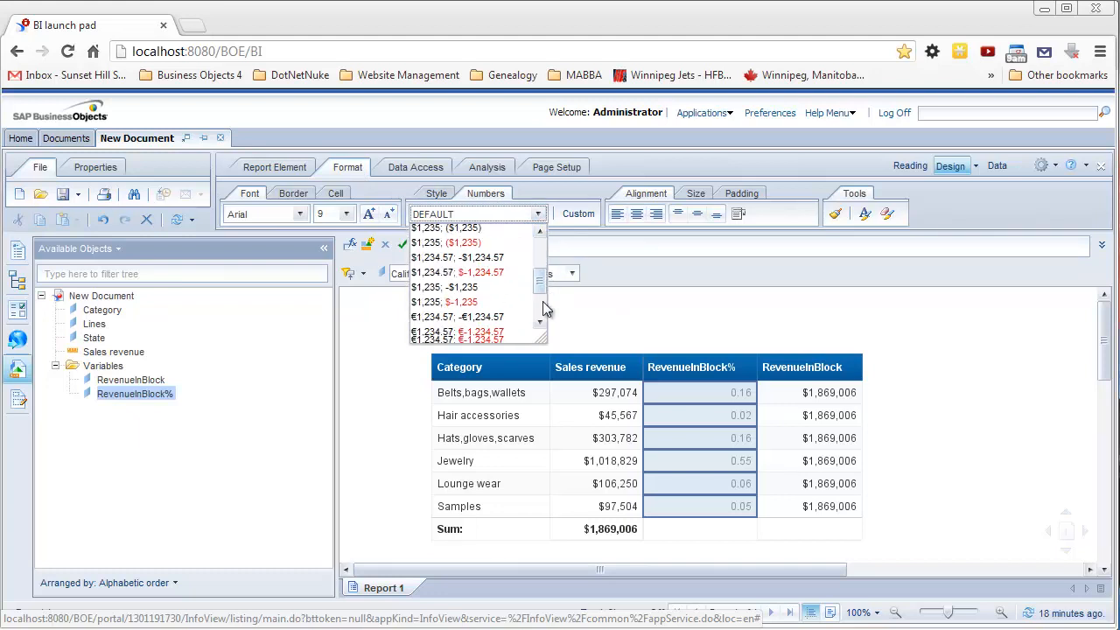
{"action": "scroll", "coordinate": [477, 280], "scroll_direction": "down", "scroll_amount": 5}
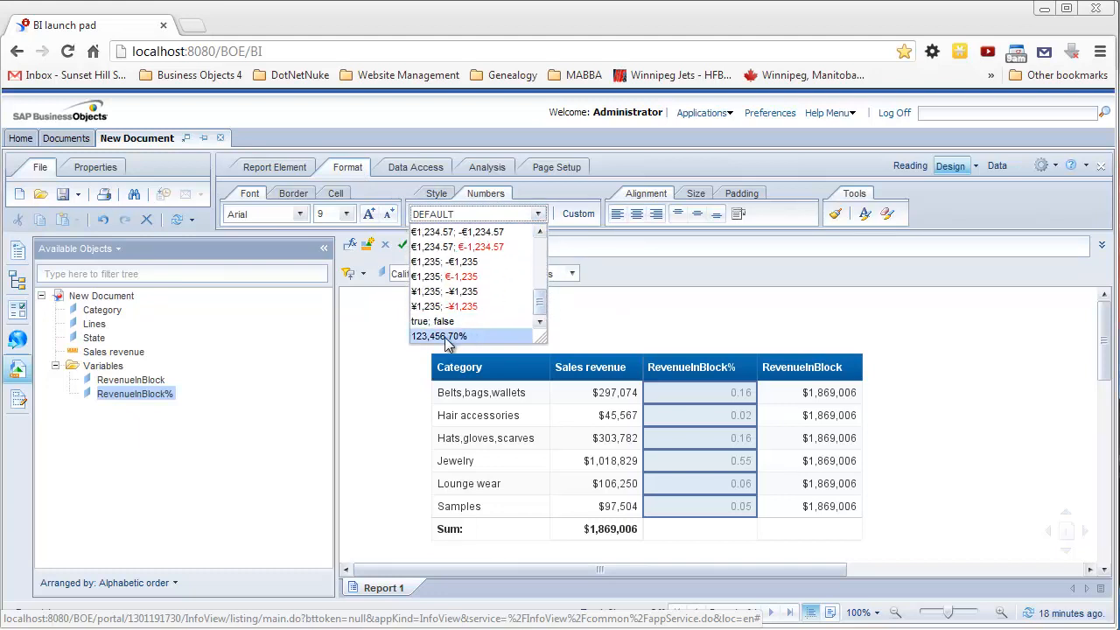
{"action": "left_click", "coordinate": [461, 337]}
{"action": "left_click", "coordinate": [653, 312]}
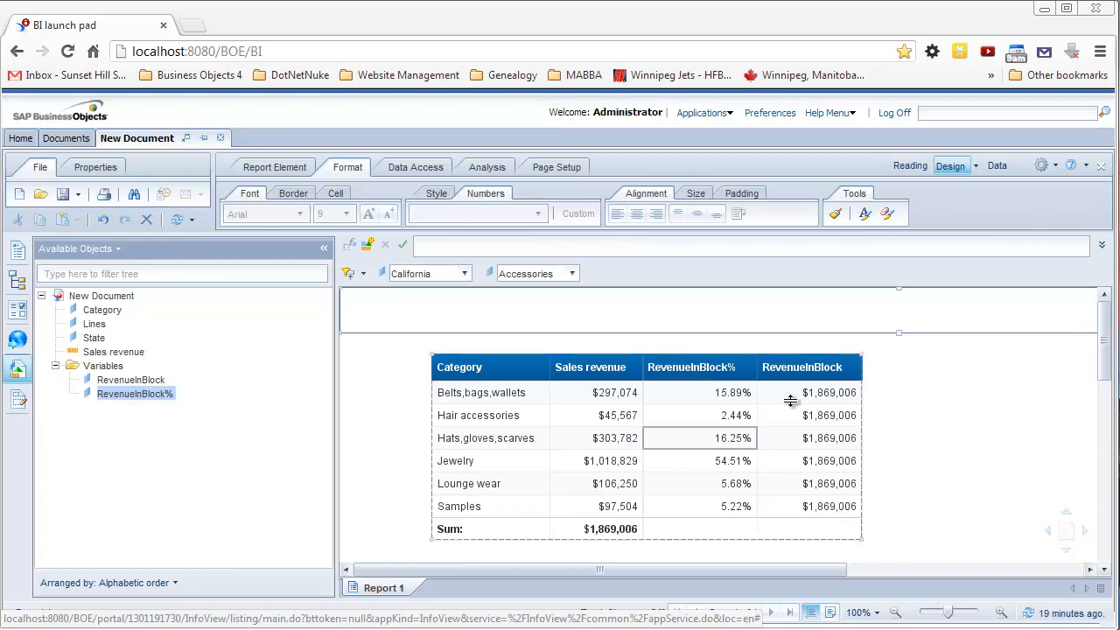
Step: Remove the RevenueInBlock column from the table, leaving the variable itself in the document
{"action": "left_click", "coordinate": [828, 397]}
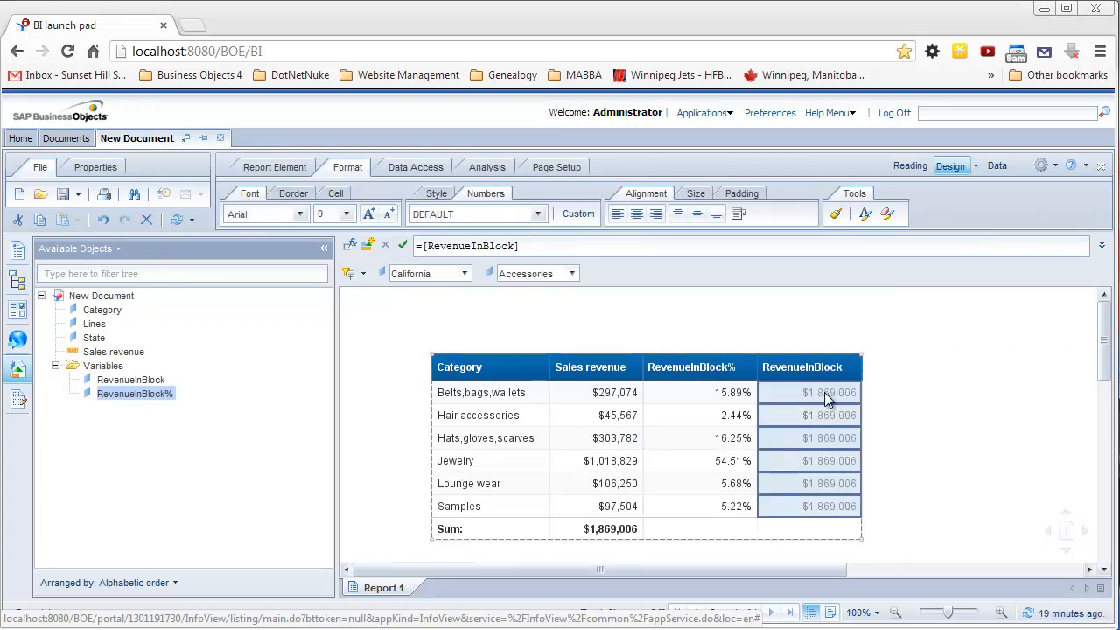
{"action": "left_click_drag", "start_coordinate": [828, 396], "coordinate": [95, 449]}
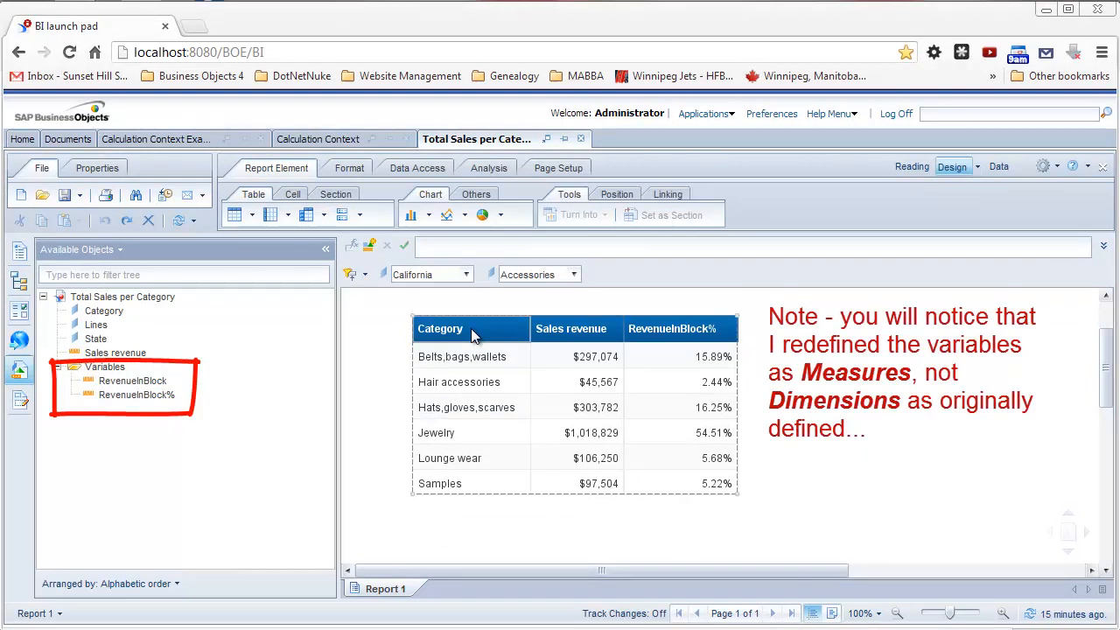
Step: Replace the formulas of the three column headers with the texts "Product Category", "Sales" and "% of Total"
{"action": "left_click", "coordinate": [471, 328]}
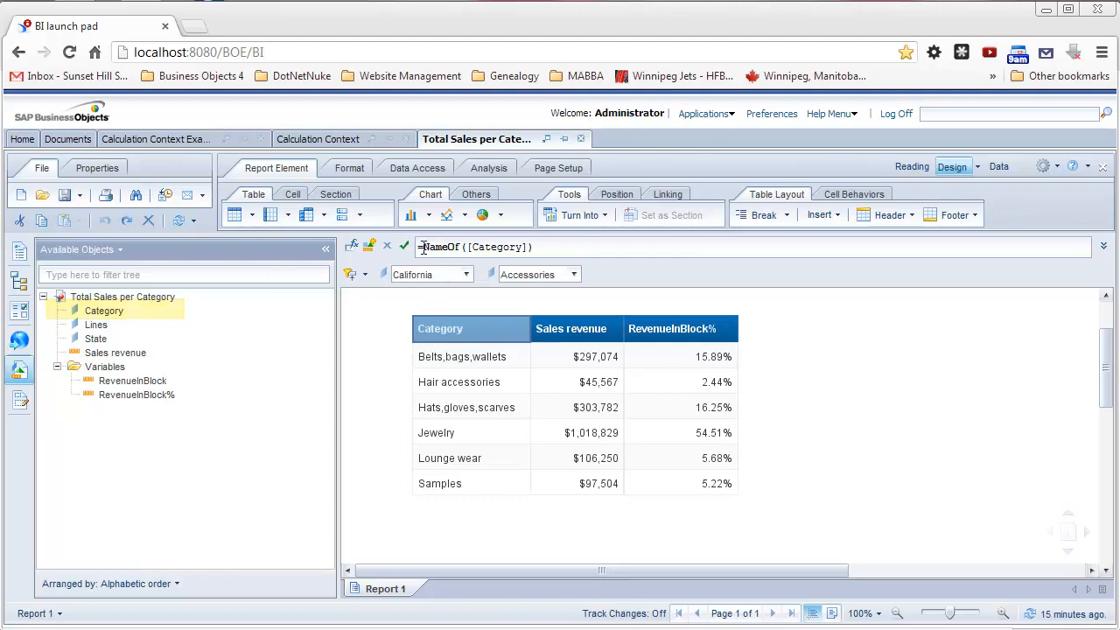
{"action": "left_click_drag", "start_coordinate": [419, 247], "coordinate": [568, 240]}
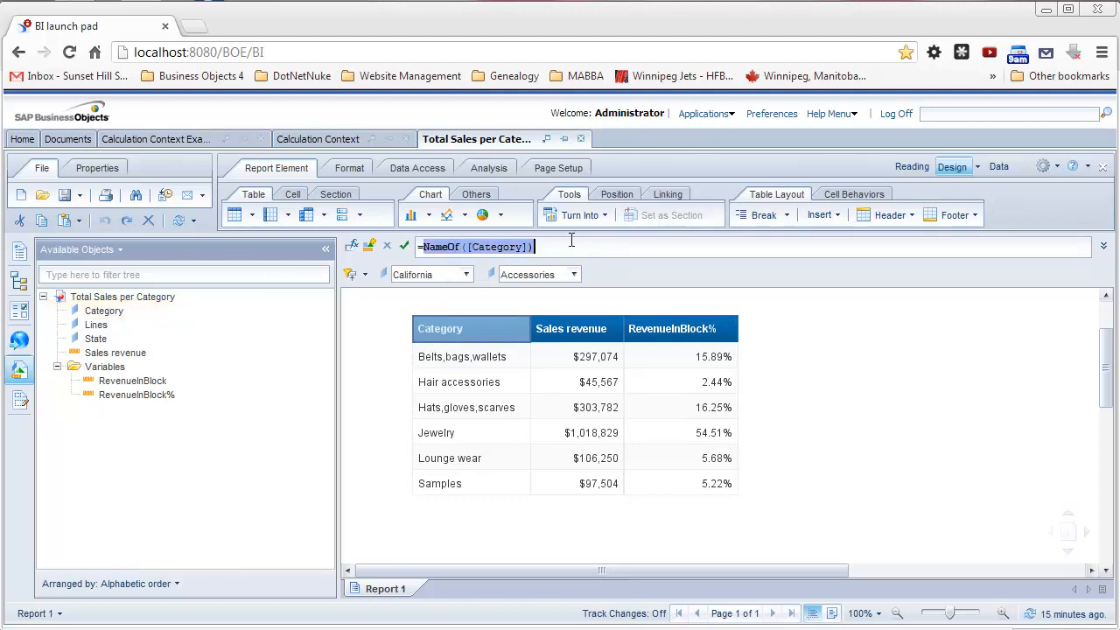
{"action": "left_click", "coordinate": [436, 246]}
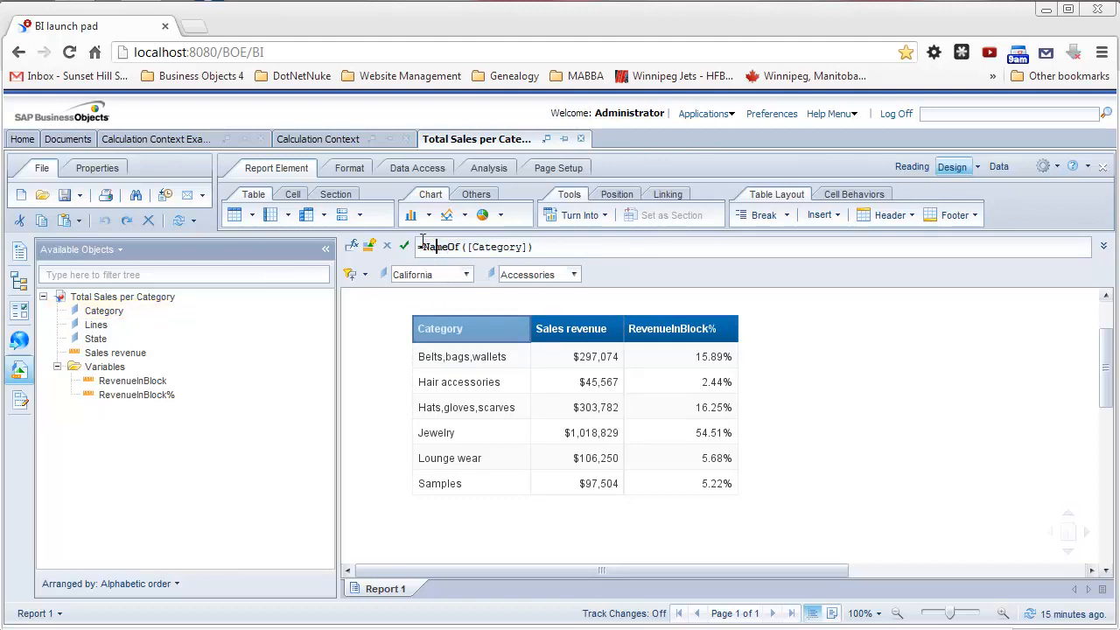
{"action": "left_click_drag", "start_coordinate": [423, 246], "coordinate": [570, 243]}
{"action": "type", "text": "=\""}
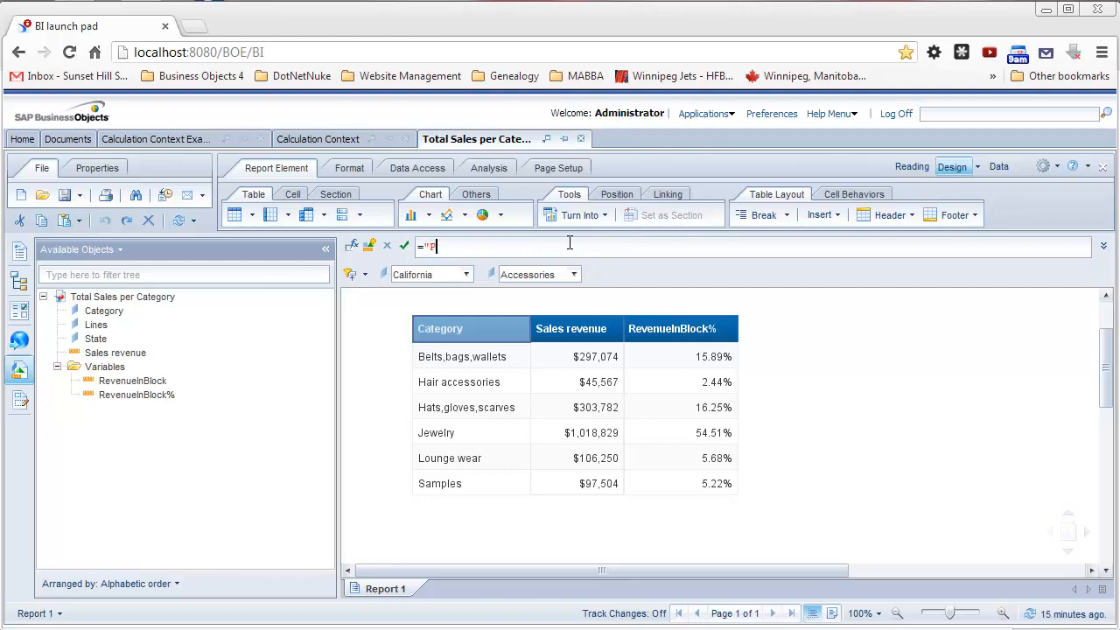
{"action": "type", "text": "Product Category\""}
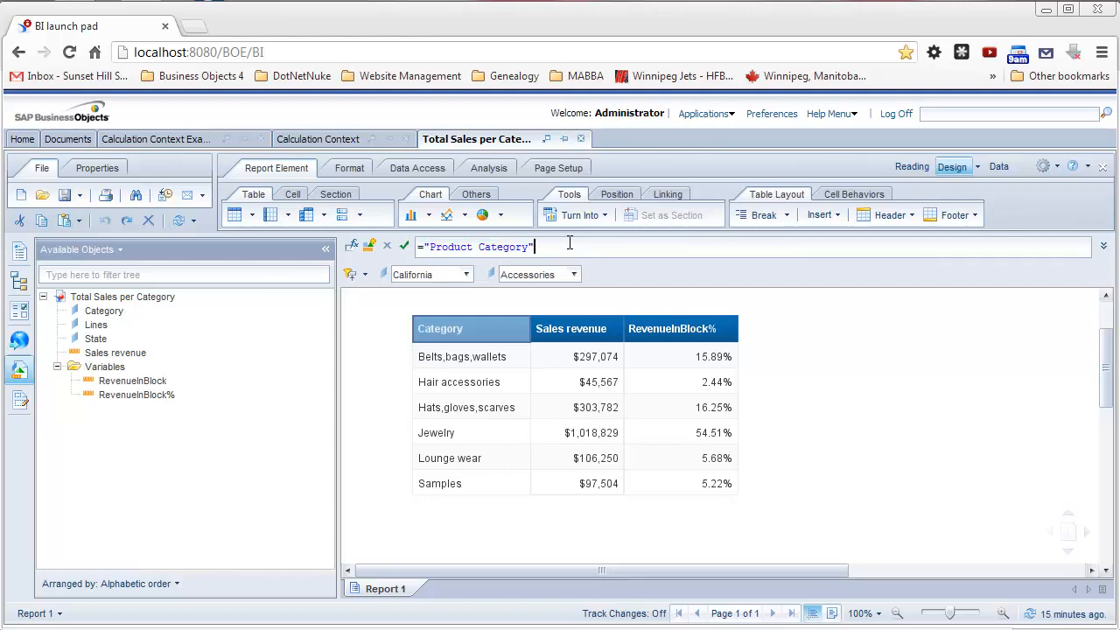
{"action": "left_click", "coordinate": [404, 246]}
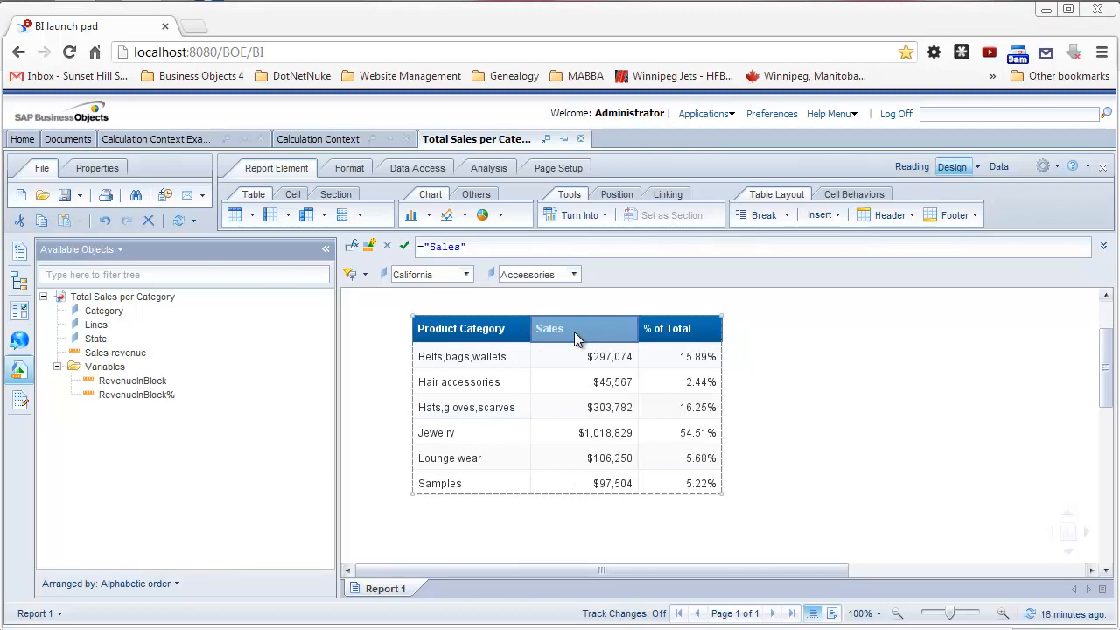
{"action": "left_click", "coordinate": [682, 340]}
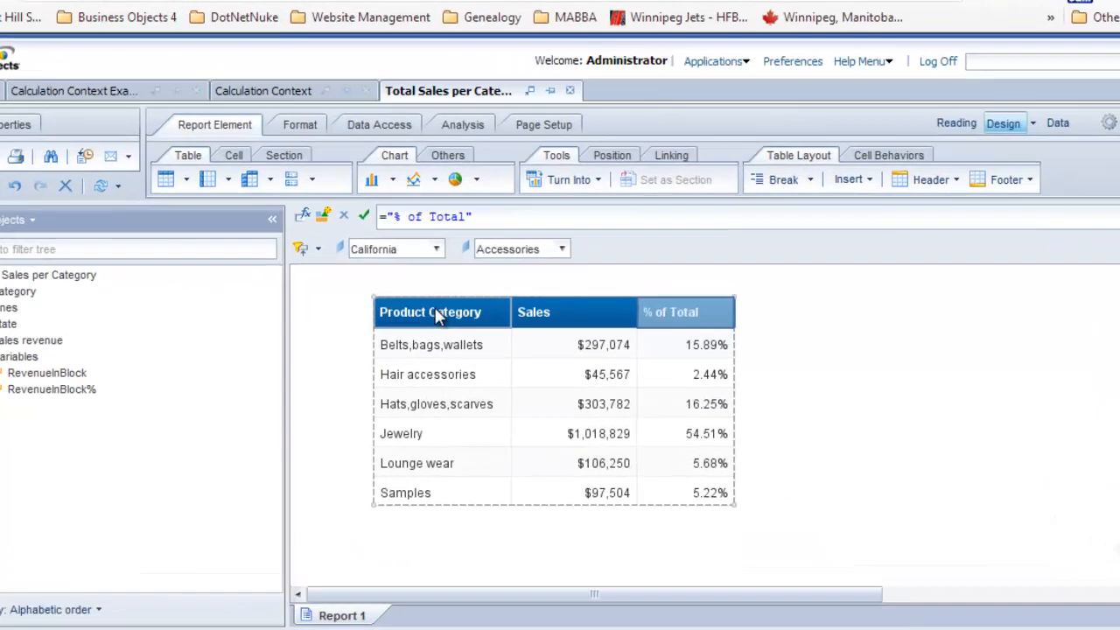
Step: Center the text horizontally in the Product Category, Sales and % of Total header cells
{"action": "left_click", "coordinate": [466, 330]}
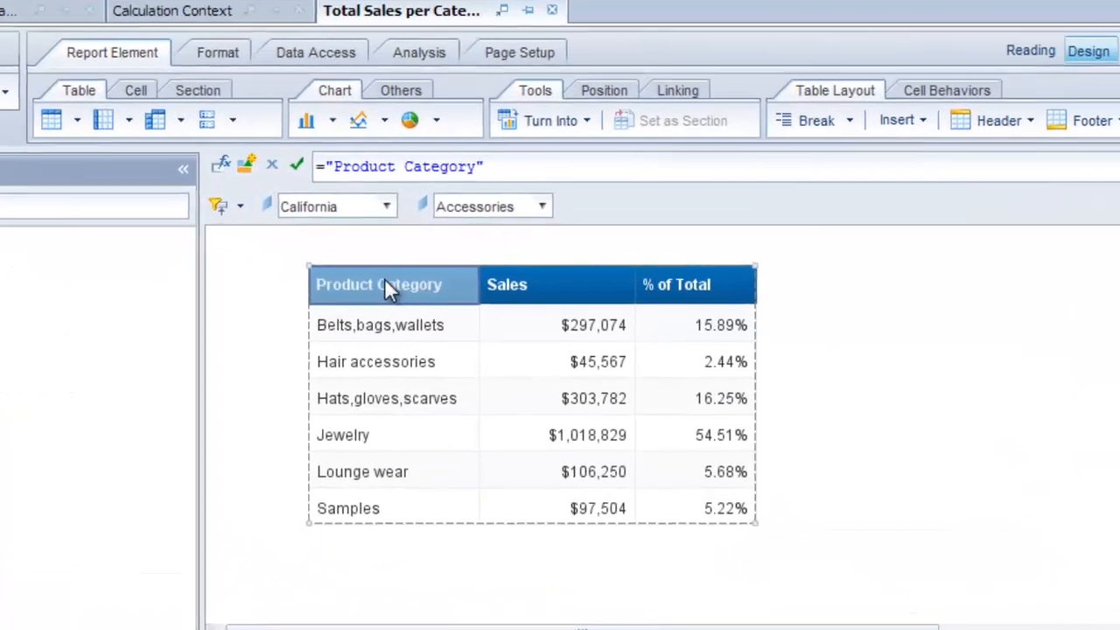
{"action": "left_click_drag", "start_coordinate": [444, 279], "coordinate": [690, 278]}
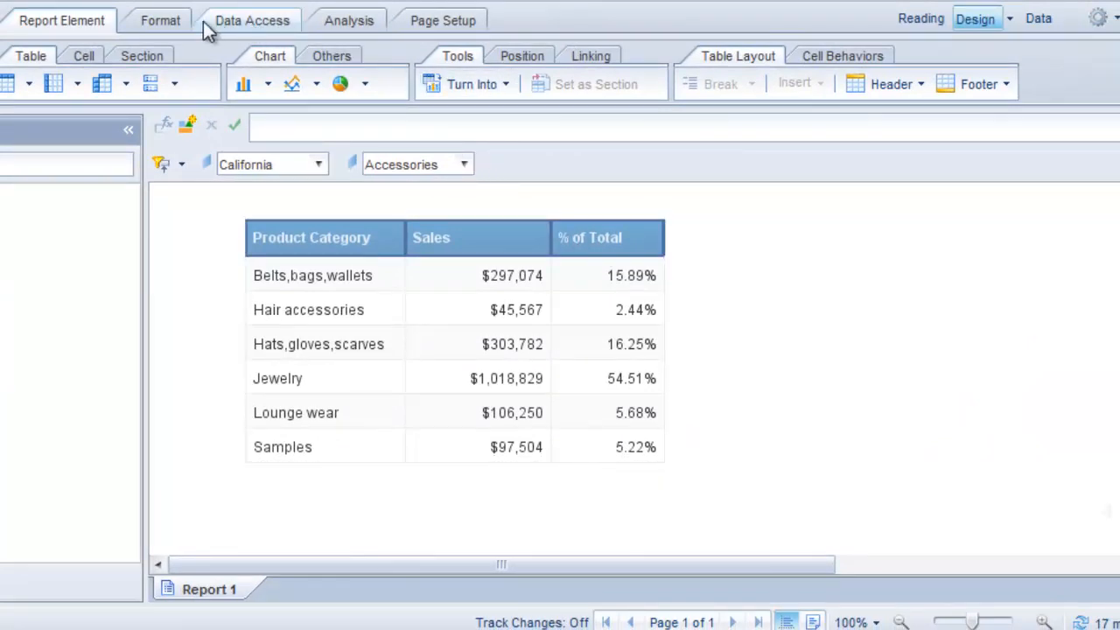
{"action": "left_click", "coordinate": [137, 25]}
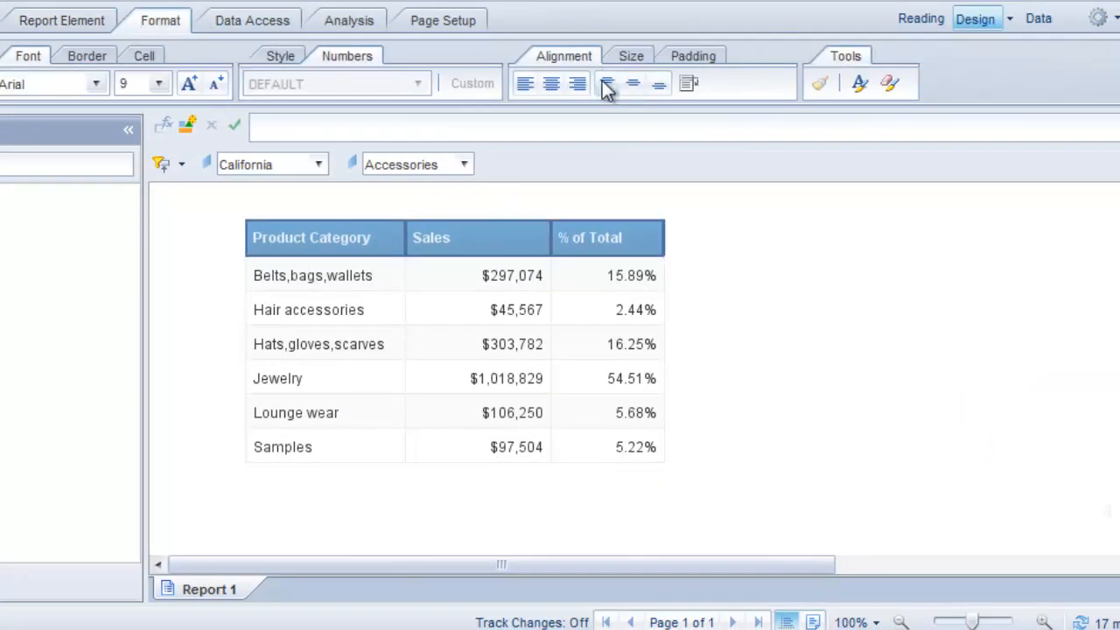
{"action": "left_click", "coordinate": [550, 86]}
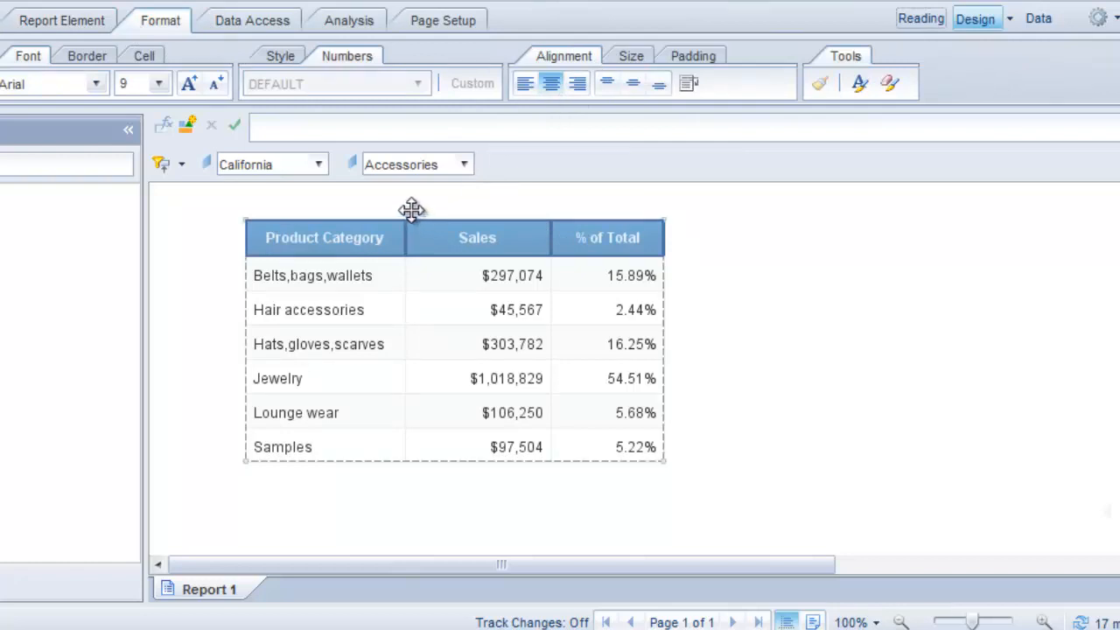
Step: In the header cells' formatting, set the background to No color and the pattern to None
{"action": "right_click", "coordinate": [366, 249]}
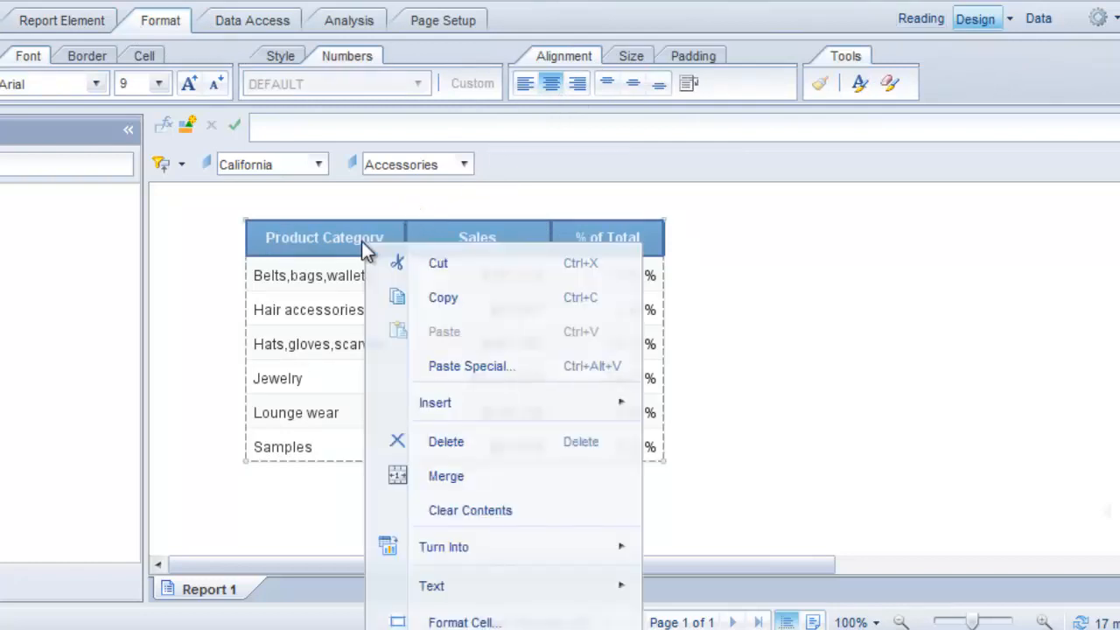
{"action": "left_click", "coordinate": [477, 622]}
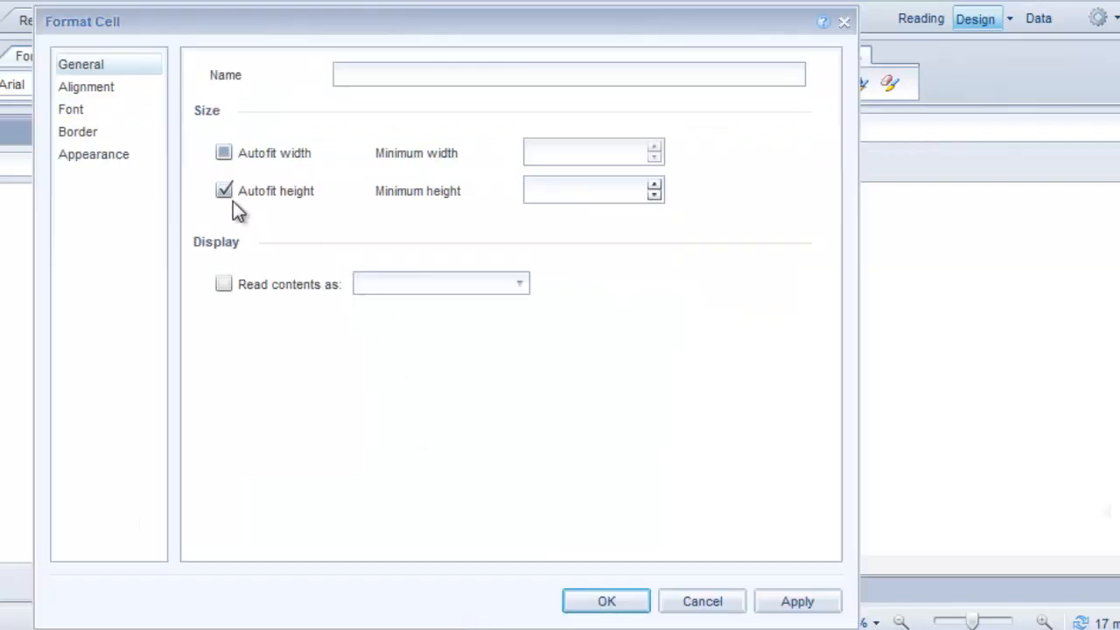
{"action": "left_click", "coordinate": [91, 154]}
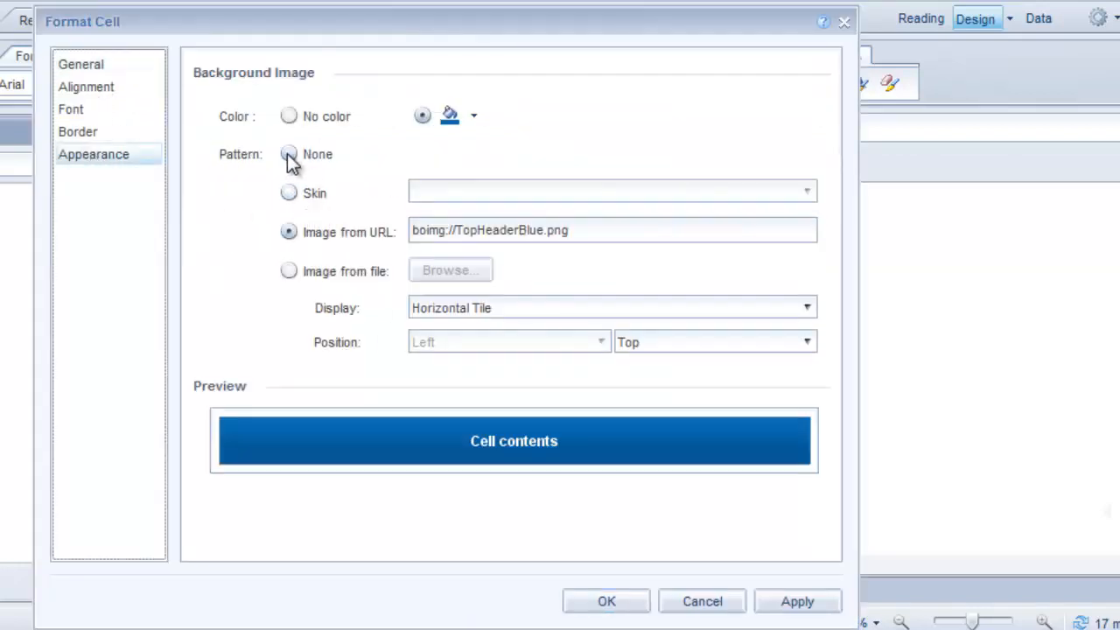
{"action": "left_click", "coordinate": [289, 118]}
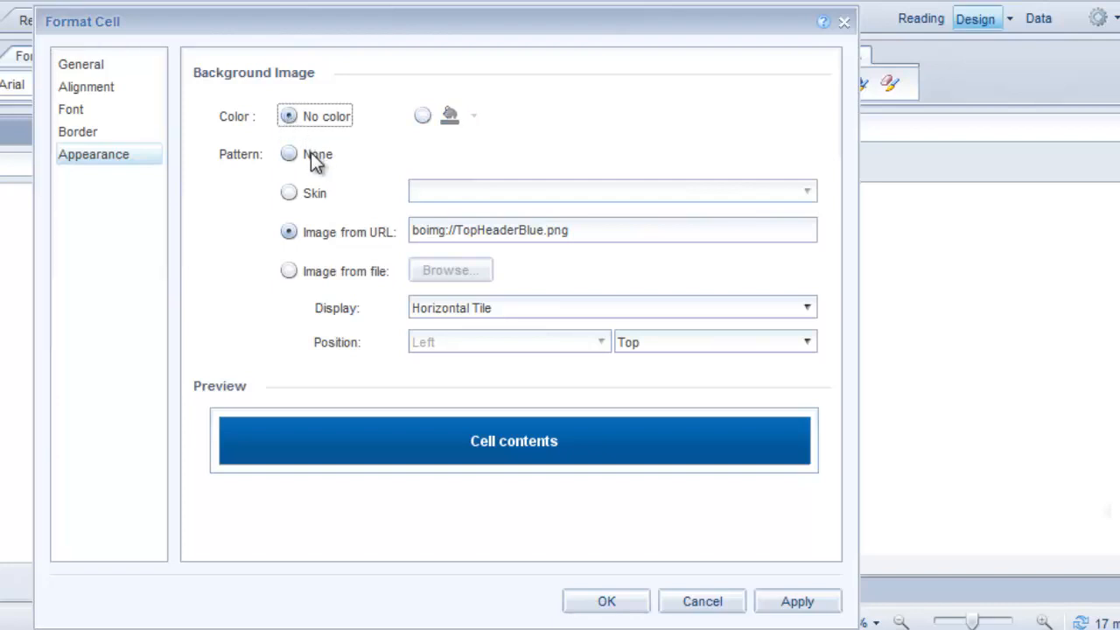
{"action": "left_click", "coordinate": [289, 156]}
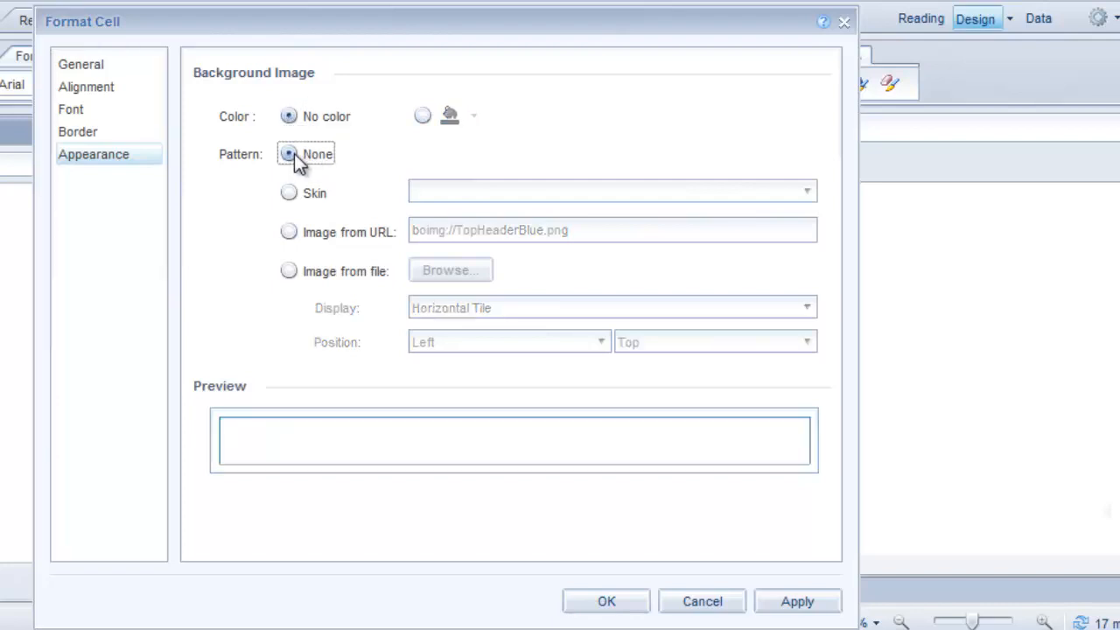
Step: Set the header cells' font color to dark blue and apply the cell formatting
{"action": "left_click", "coordinate": [75, 112]}
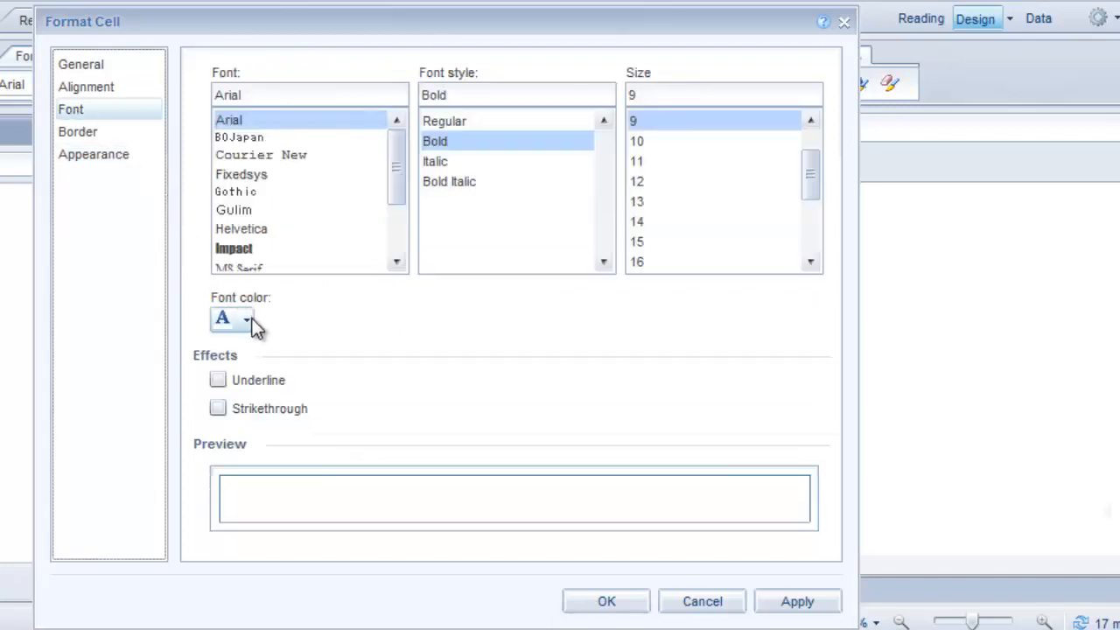
{"action": "left_click", "coordinate": [249, 318]}
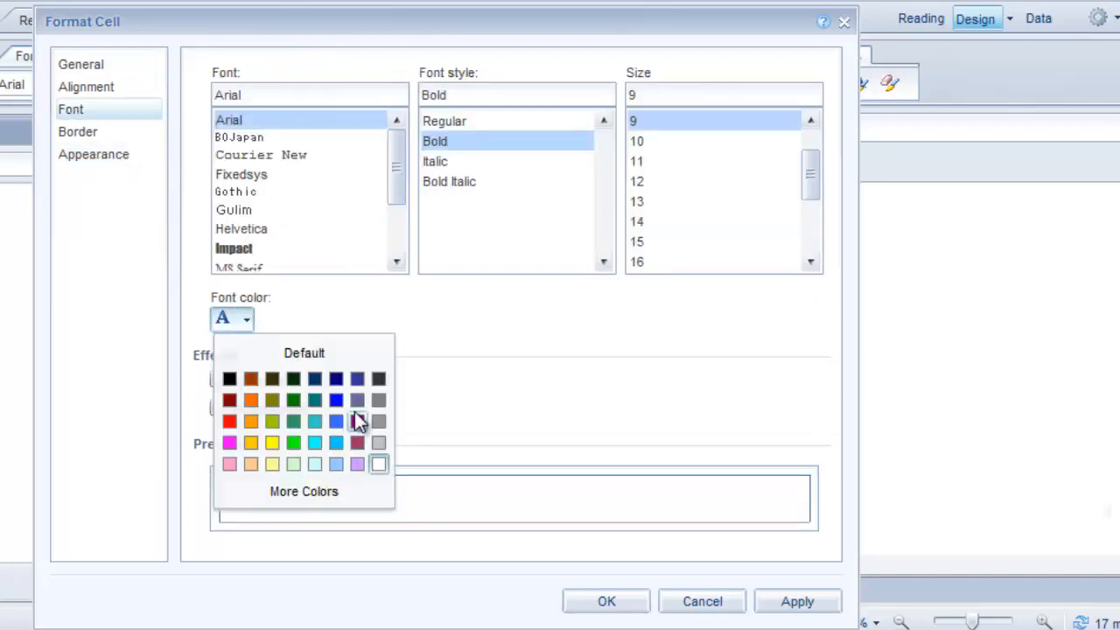
{"action": "left_click", "coordinate": [337, 379]}
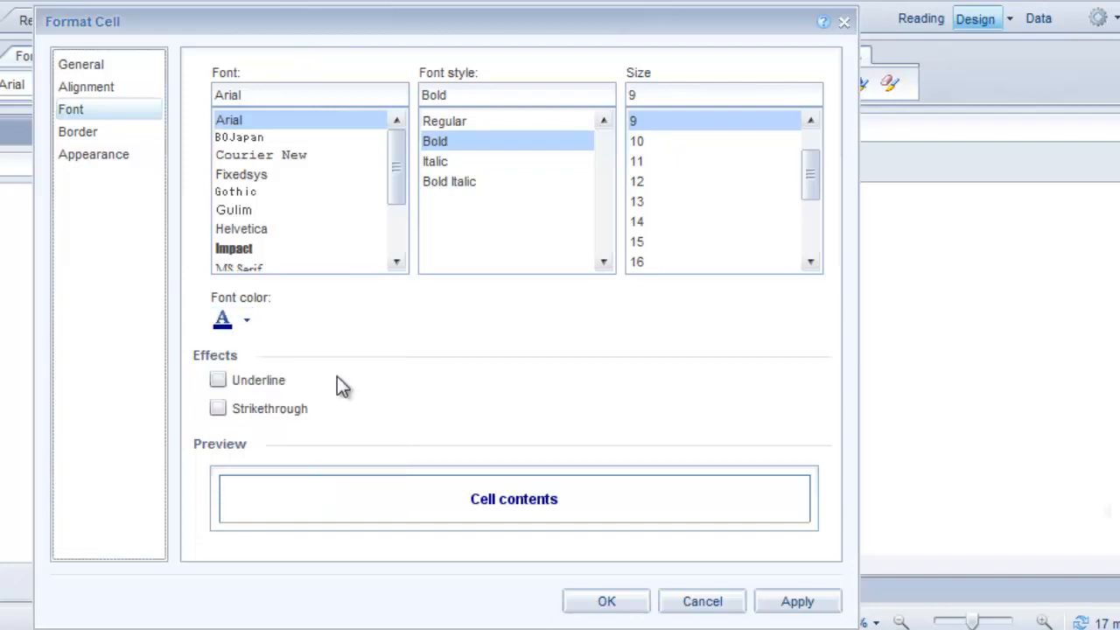
{"action": "left_click", "coordinate": [774, 604]}
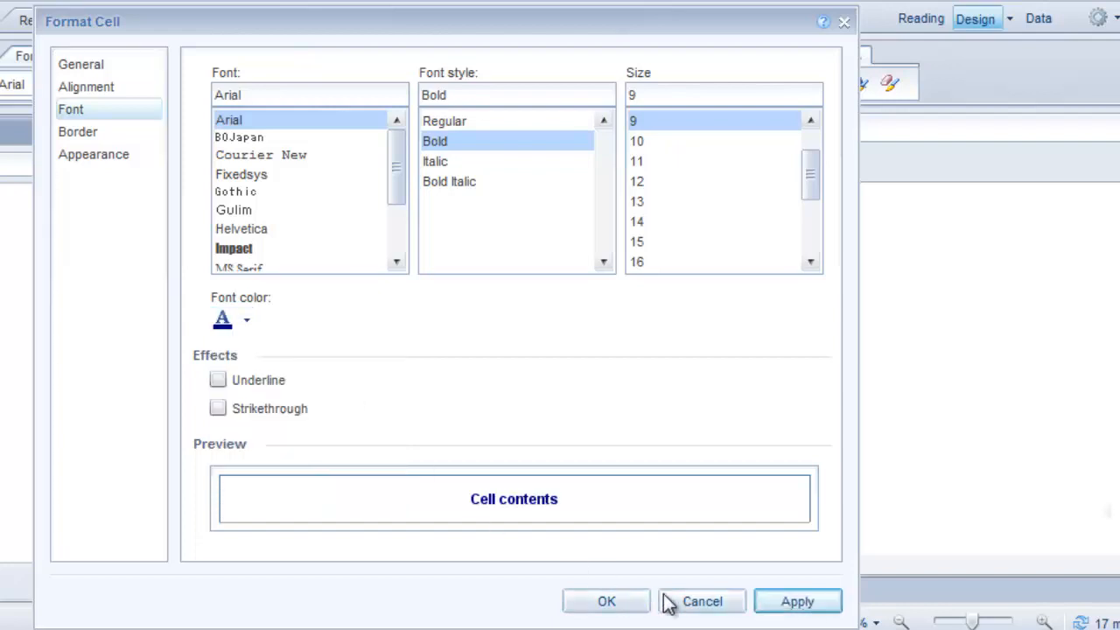
{"action": "left_click", "coordinate": [610, 602]}
{"action": "left_click", "coordinate": [748, 272]}
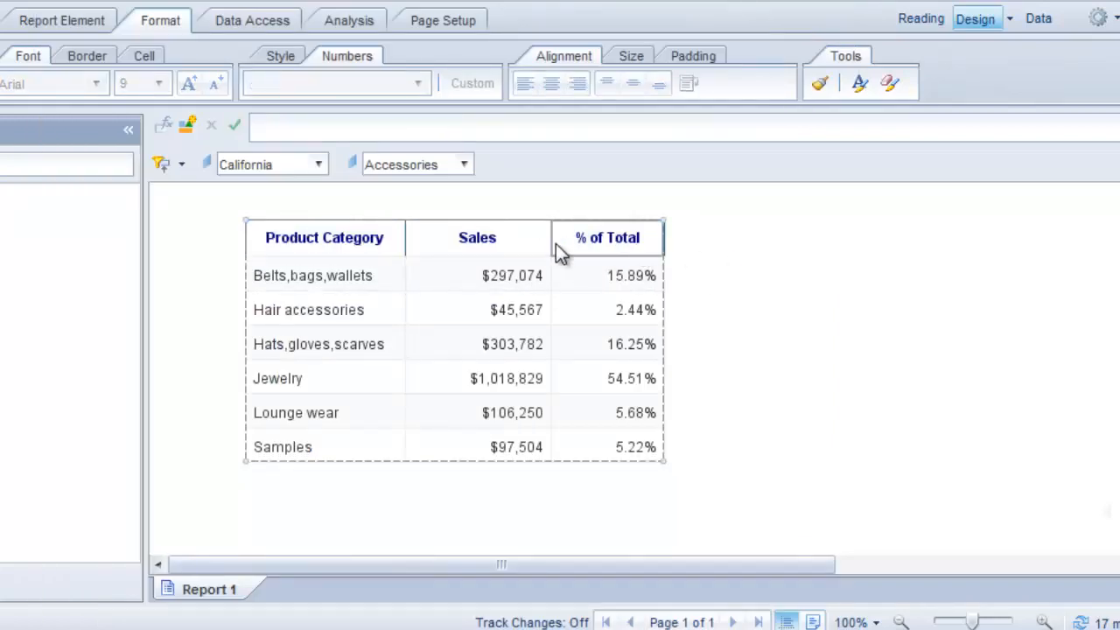
Step: Remove the existing borders from the Product Category, Sales and % of Total header cells
{"action": "left_click", "coordinate": [343, 248]}
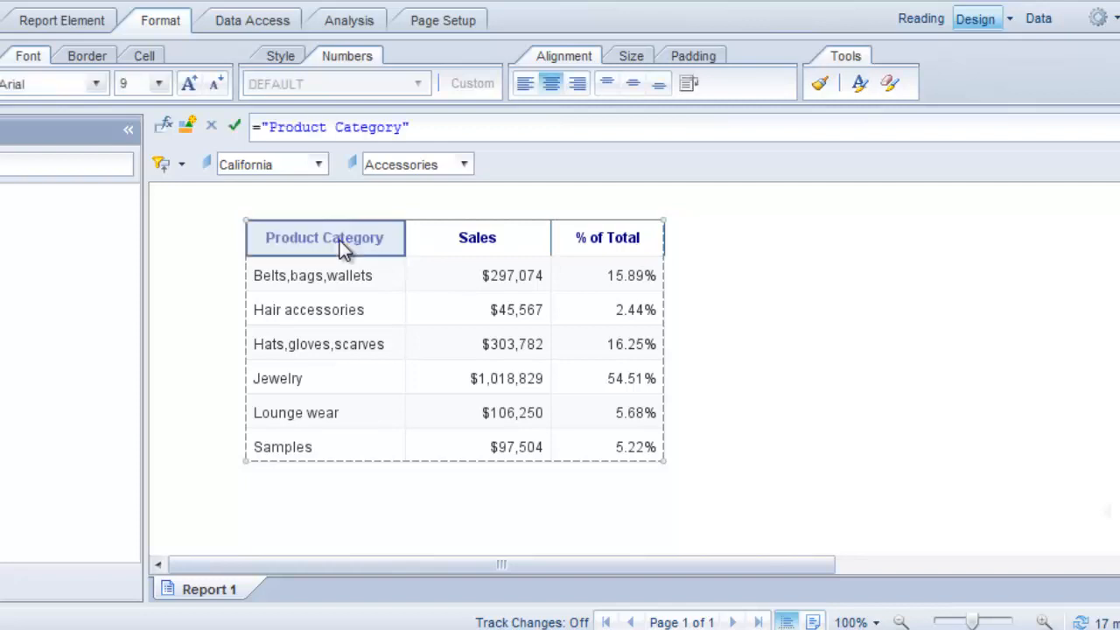
{"action": "left_click", "coordinate": [458, 243], "text": "ctrl"}
{"action": "left_click", "coordinate": [578, 246], "text": "ctrl"}
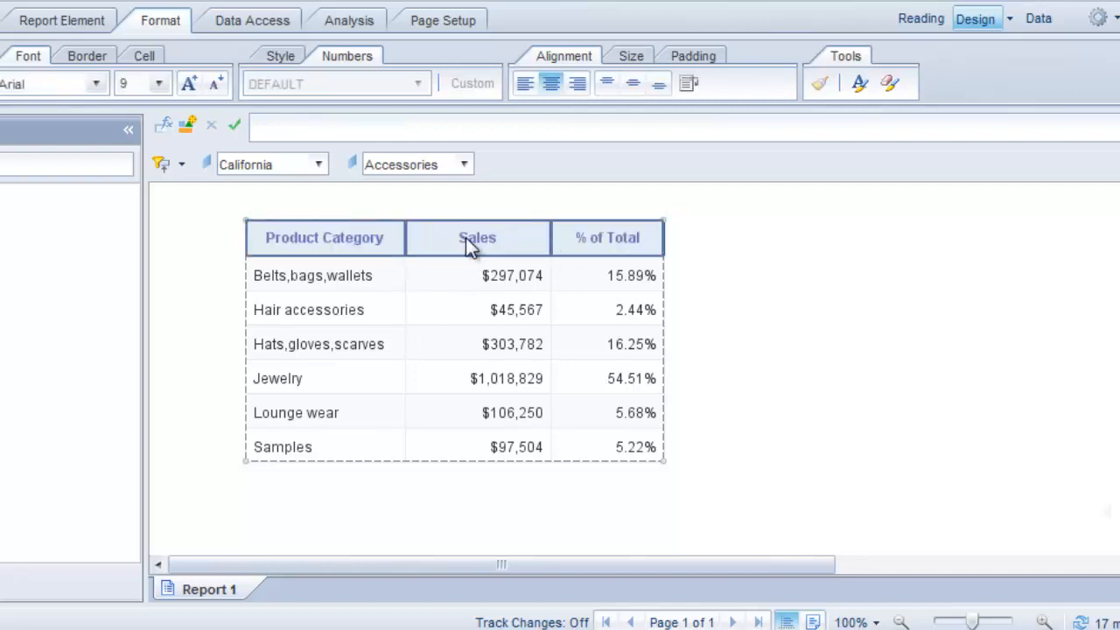
{"action": "left_click", "coordinate": [87, 56]}
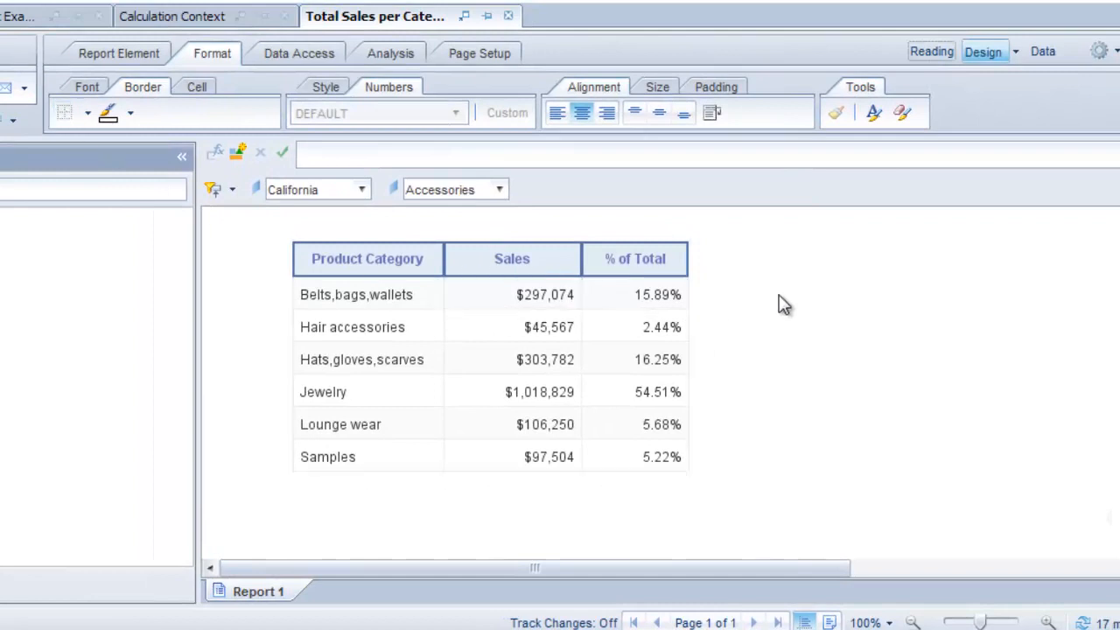
{"action": "left_click", "coordinate": [812, 296]}
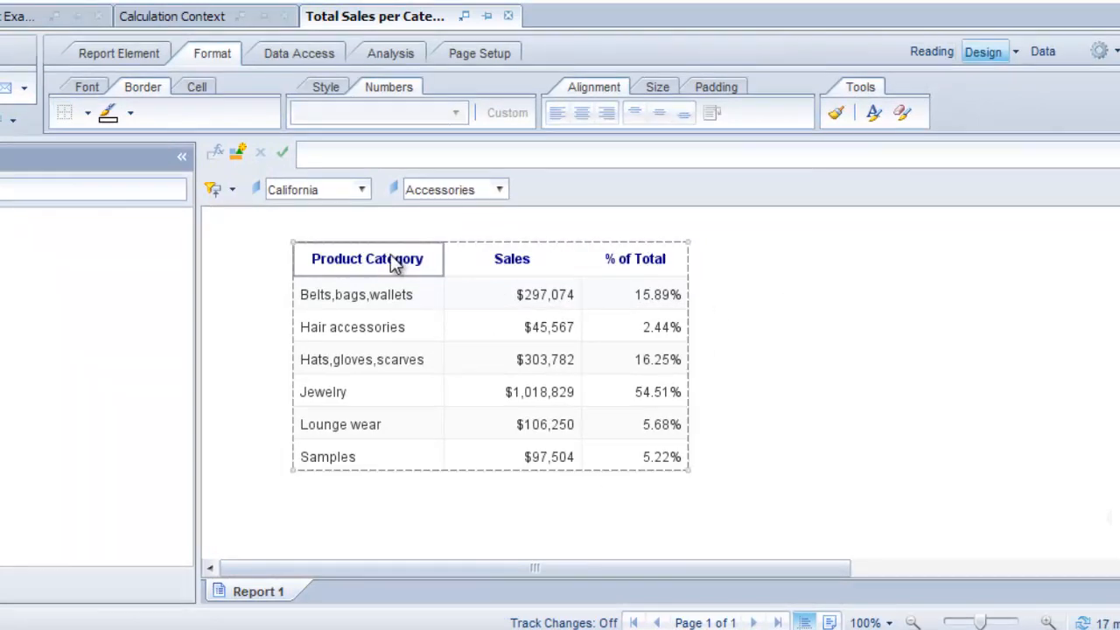
Step: Add a thin bottom border to the three header cells of the table
{"action": "left_click", "coordinate": [429, 260]}
{"action": "left_click", "coordinate": [513, 267], "text": "ctrl"}
{"action": "left_click", "coordinate": [632, 267], "text": "ctrl"}
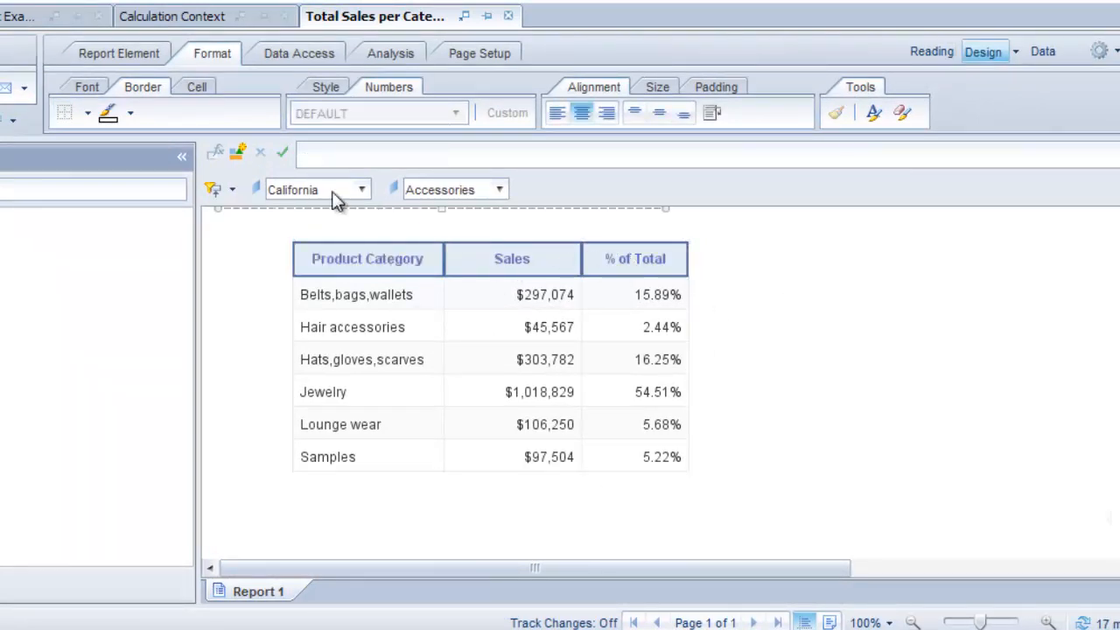
{"action": "left_click", "coordinate": [88, 115]}
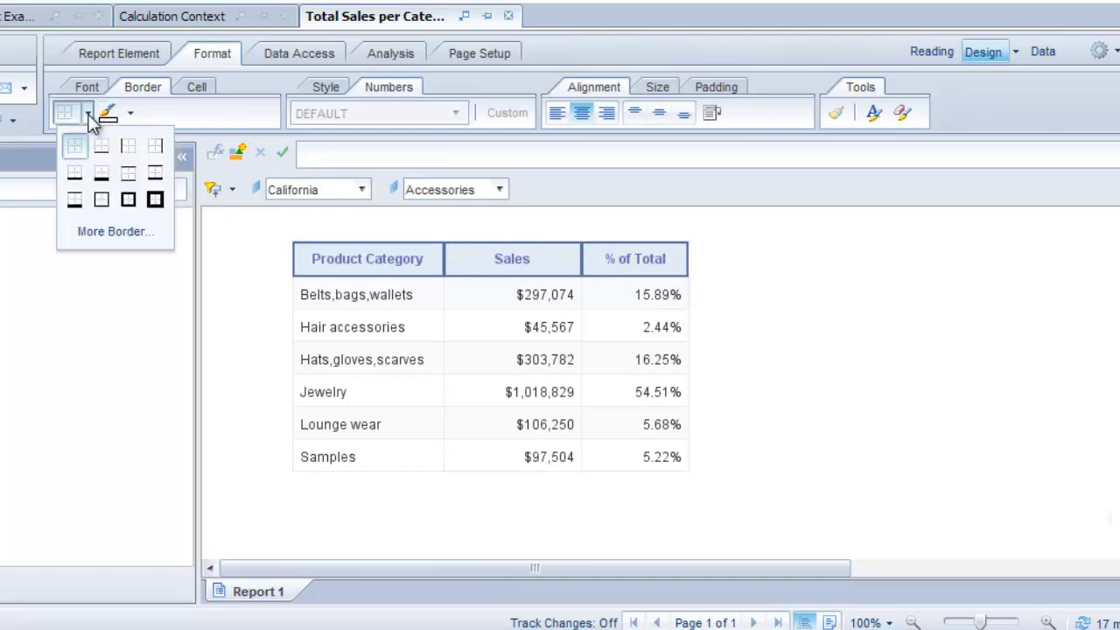
{"action": "left_click", "coordinate": [107, 150]}
{"action": "left_click", "coordinate": [436, 374]}
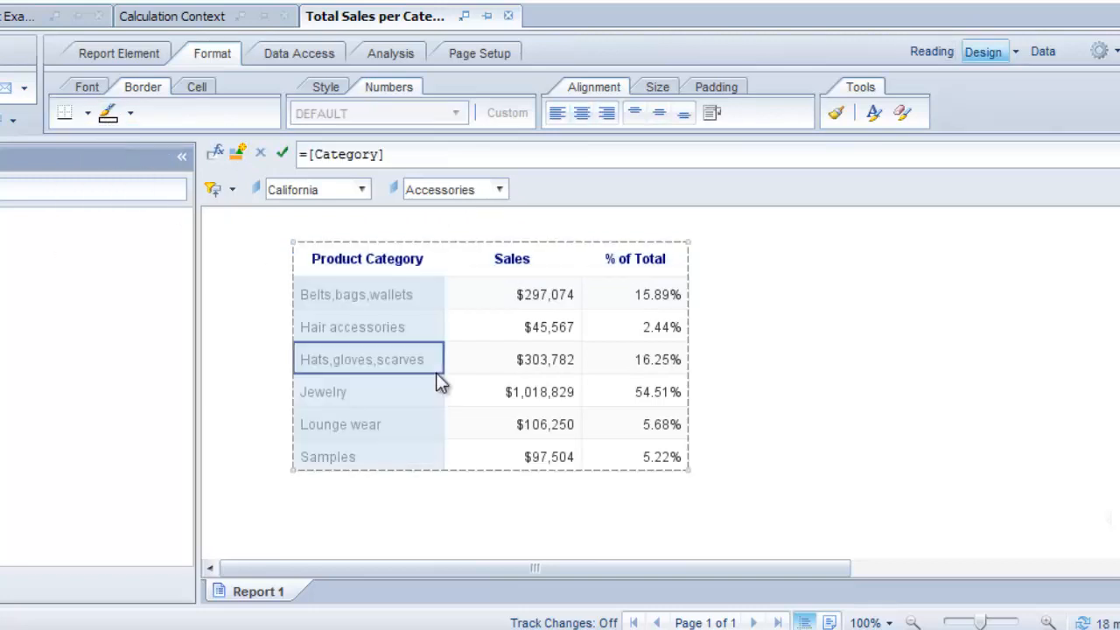
{"action": "left_click", "coordinate": [760, 333]}
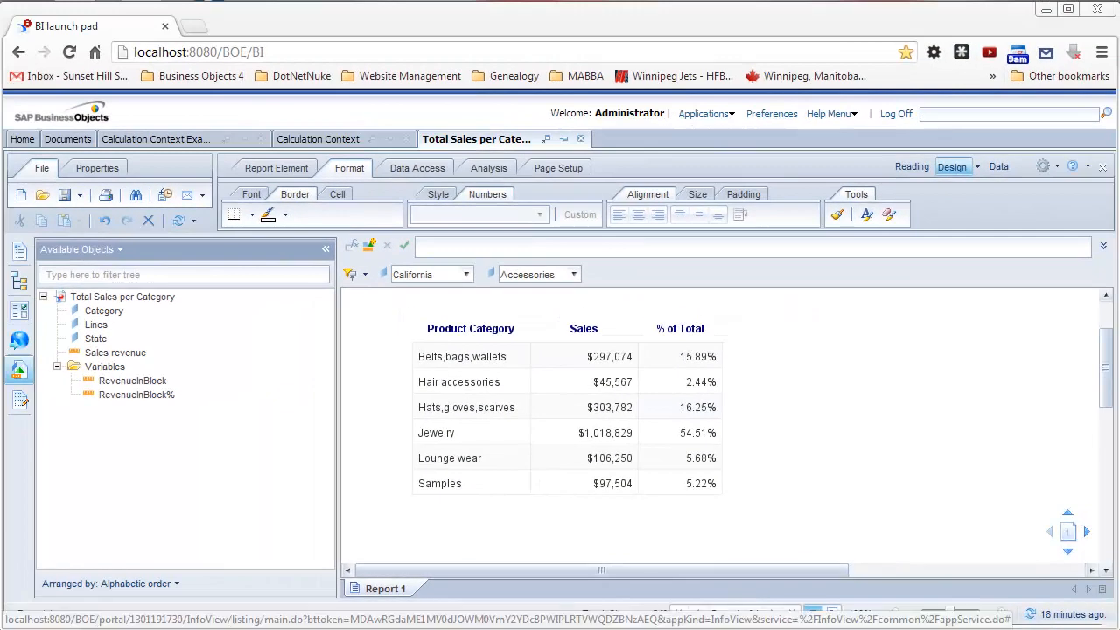
Step: In the formatting of the Product Category, Sales and % of Total body cells, set the background to No color
{"action": "left_click", "coordinate": [466, 360]}
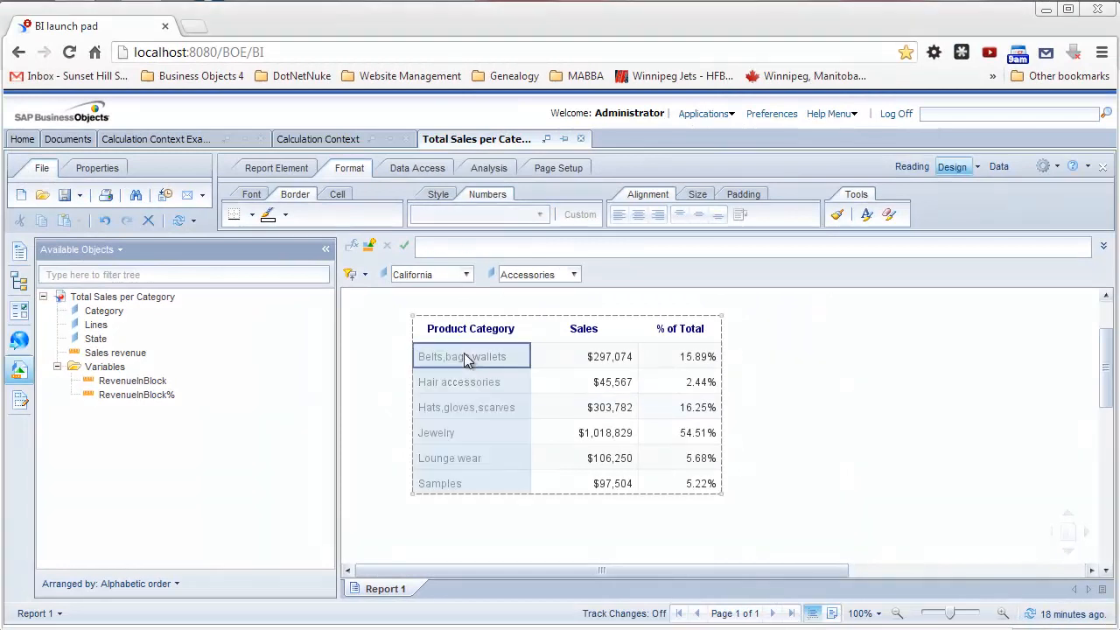
{"action": "left_click_drag", "start_coordinate": [467, 359], "coordinate": [688, 368]}
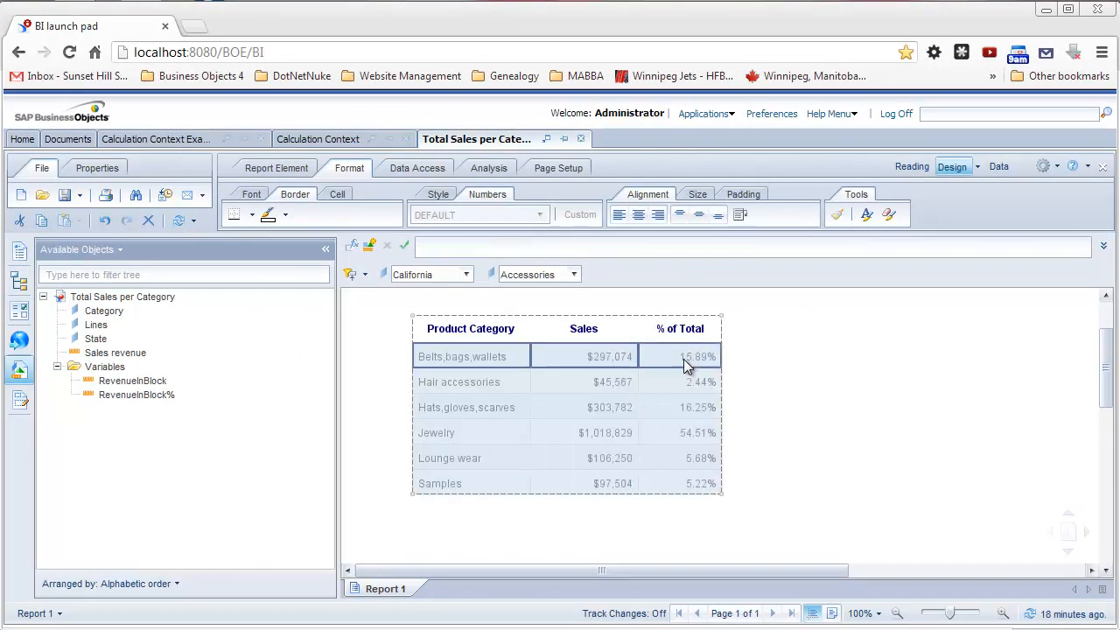
{"action": "right_click", "coordinate": [689, 365]}
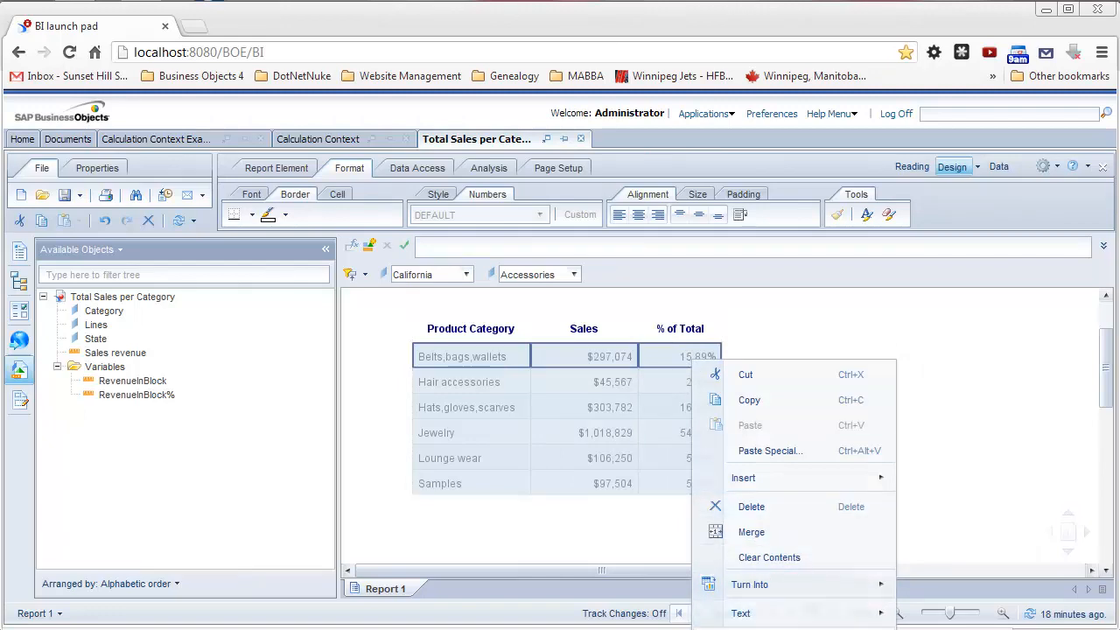
{"action": "left_click", "coordinate": [744, 628]}
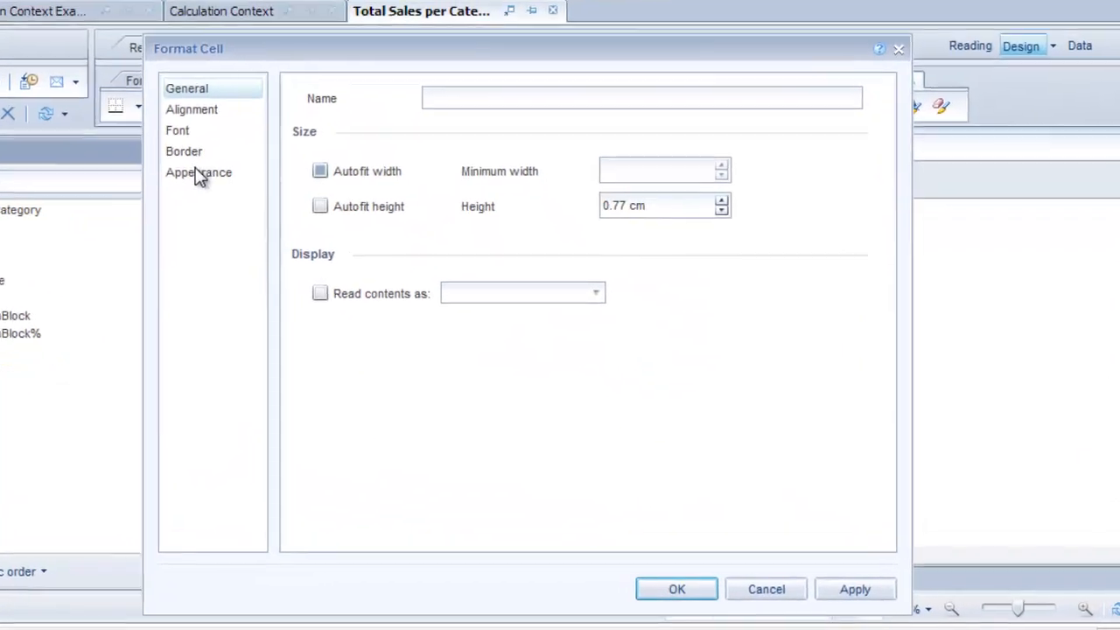
{"action": "left_click", "coordinate": [199, 173]}
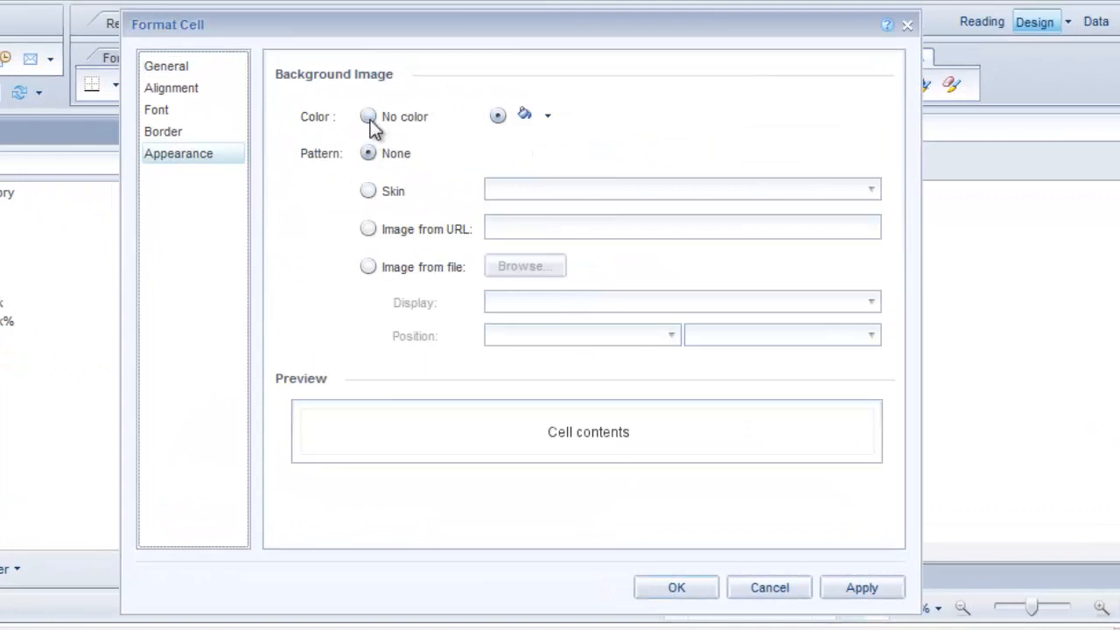
{"action": "left_click", "coordinate": [382, 140]}
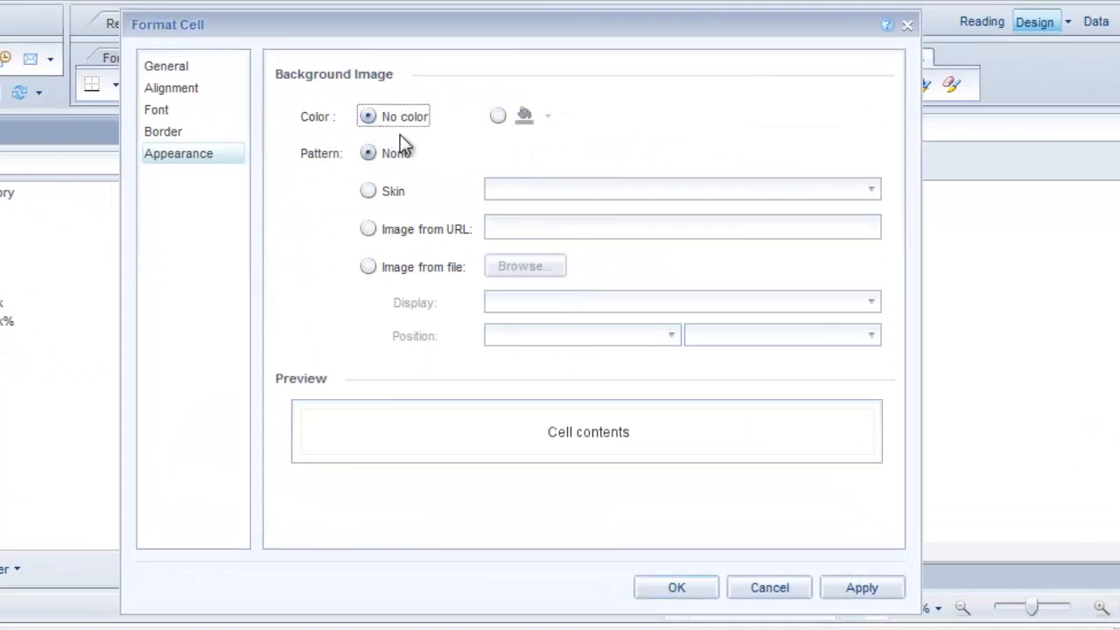
Step: Set the body cells' font color to dark gray
{"action": "left_click", "coordinate": [157, 112]}
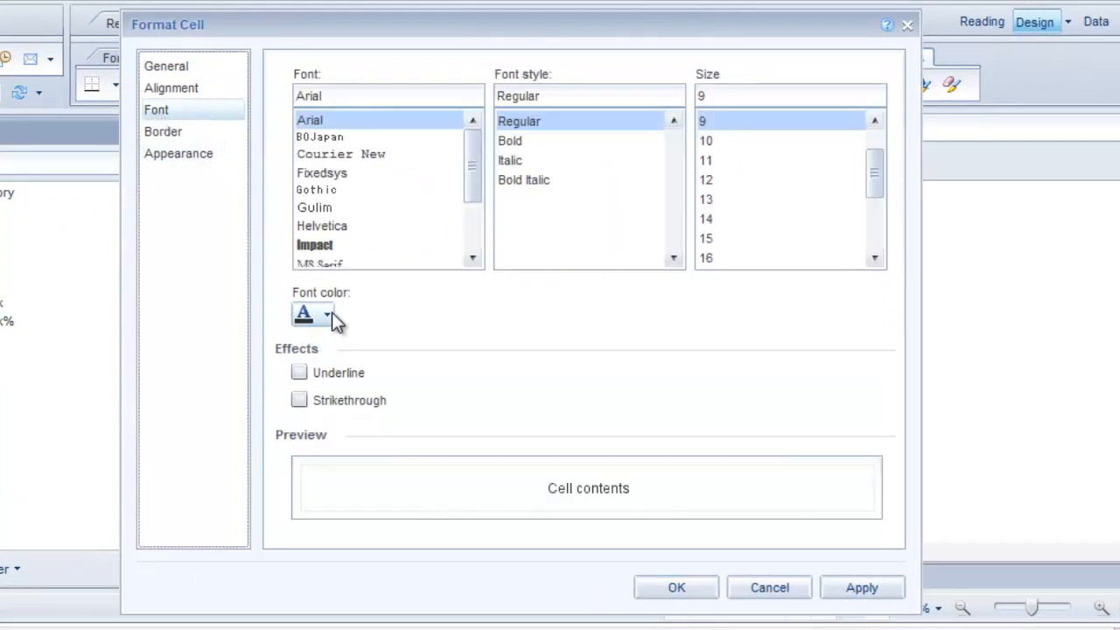
{"action": "left_click", "coordinate": [329, 315]}
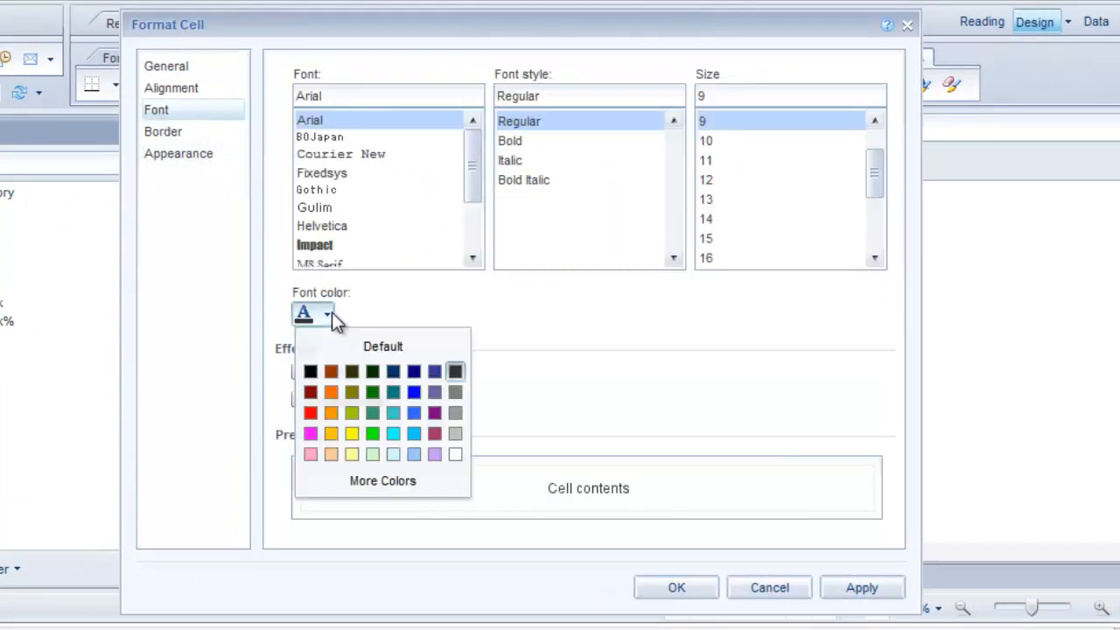
{"action": "left_click", "coordinate": [455, 371]}
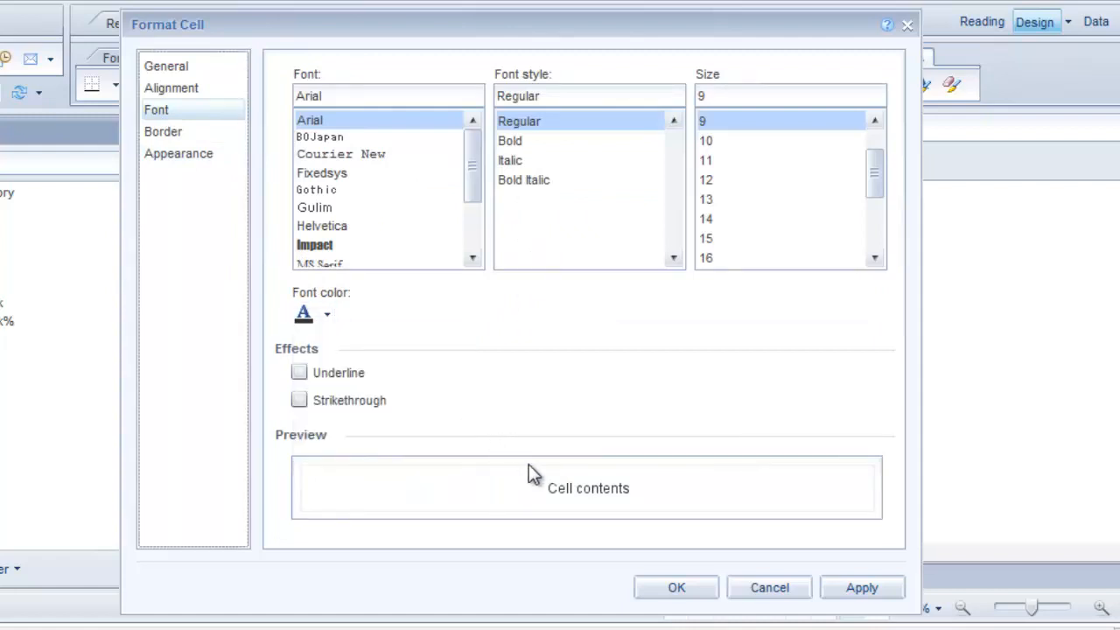
Step: Remove all borders from the table's body cells and apply the cell formatting
{"action": "left_click", "coordinate": [153, 133]}
{"action": "left_click", "coordinate": [314, 201]}
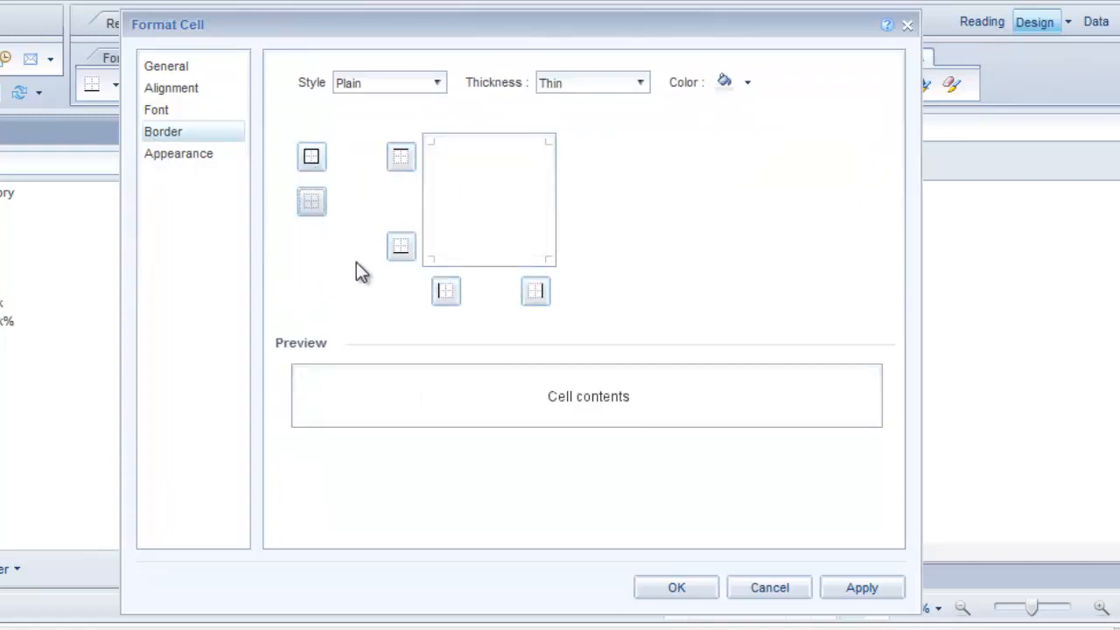
{"action": "left_click", "coordinate": [698, 595]}
{"action": "left_click", "coordinate": [876, 347]}
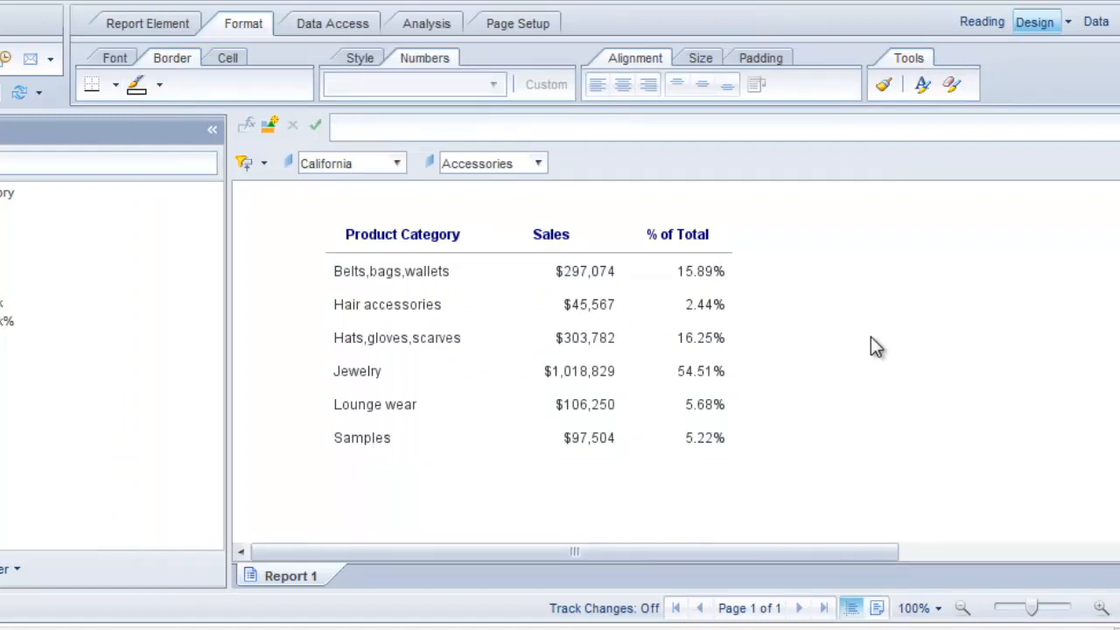
Step: Add a Sum total beneath both the Sales column and the % of Total column
{"action": "left_click", "coordinate": [581, 447]}
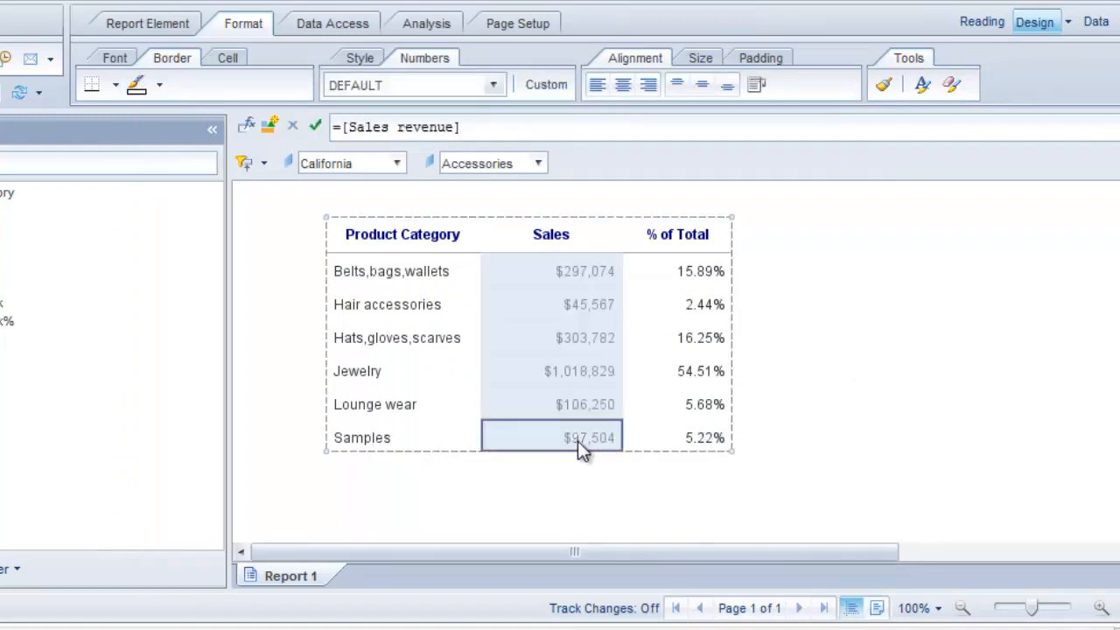
{"action": "left_click", "coordinate": [427, 24]}
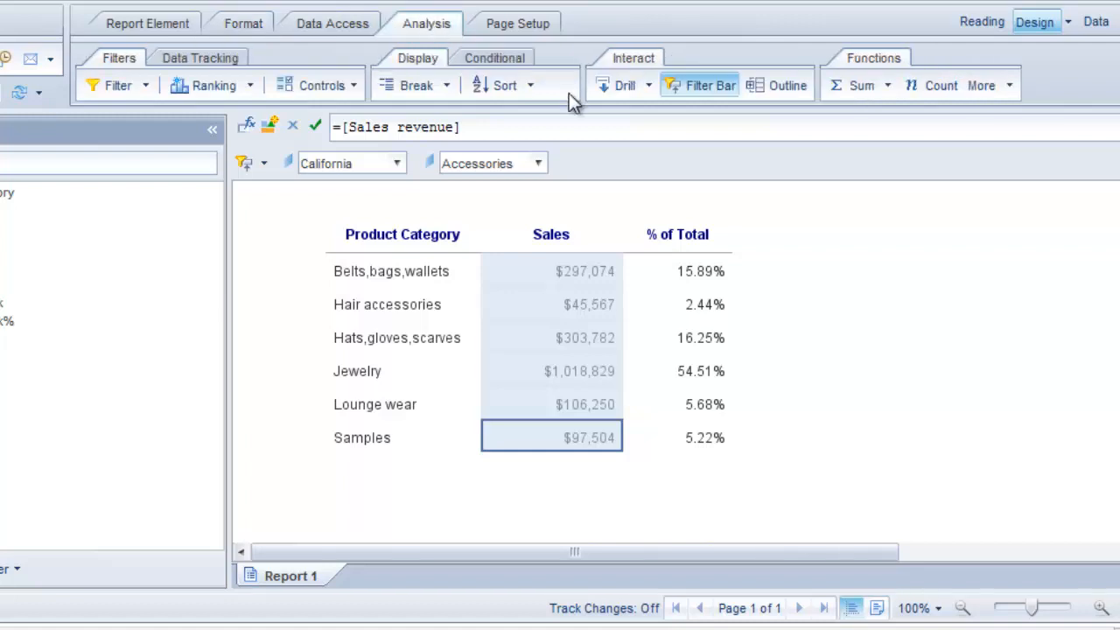
{"action": "left_click", "coordinate": [856, 91]}
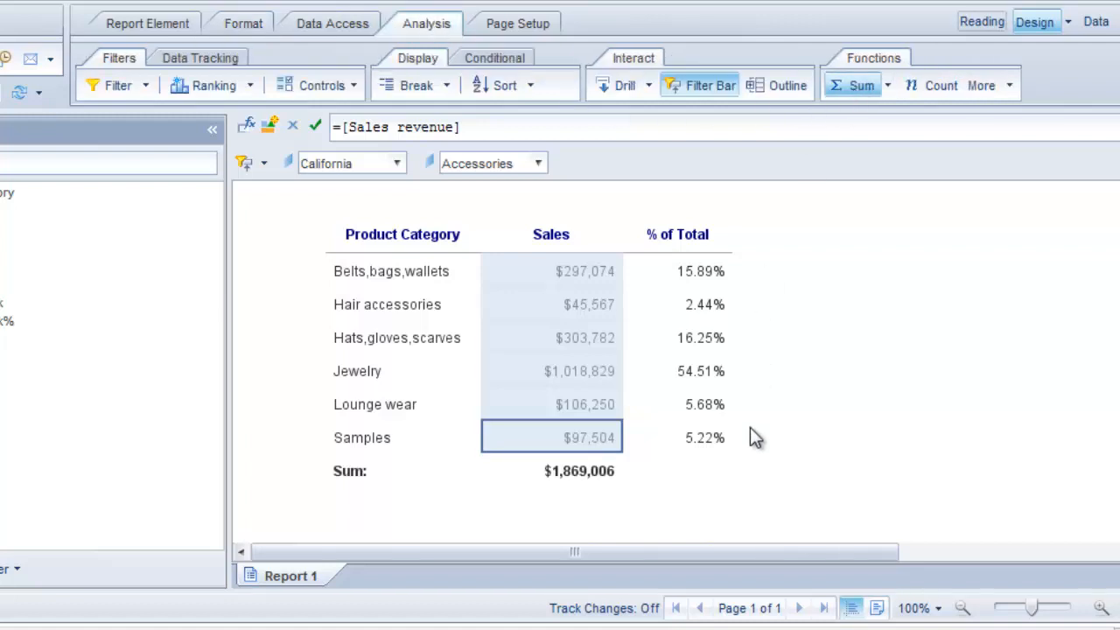
{"action": "left_click", "coordinate": [701, 442]}
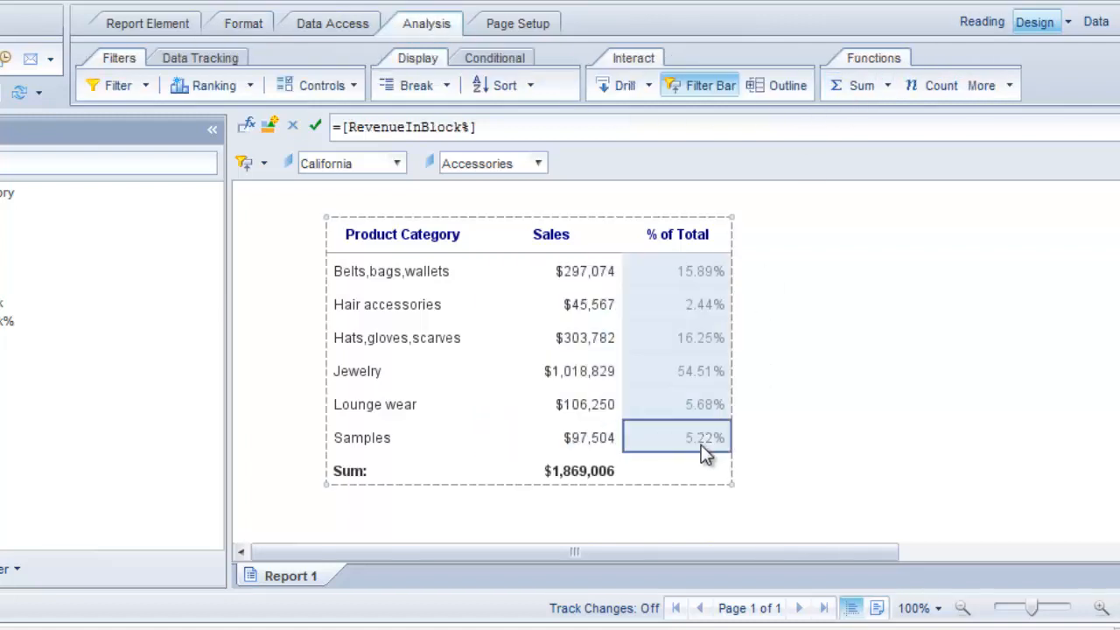
{"action": "left_click", "coordinate": [855, 88]}
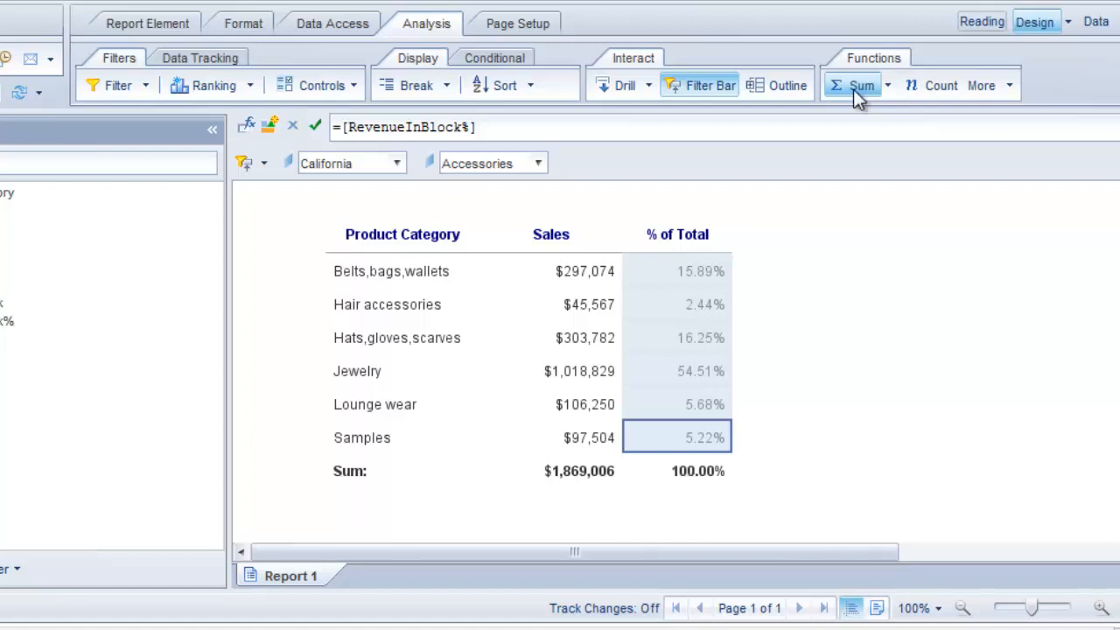
Step: Replace the sum row's label with the formula ="Totals"
{"action": "left_click", "coordinate": [359, 479]}
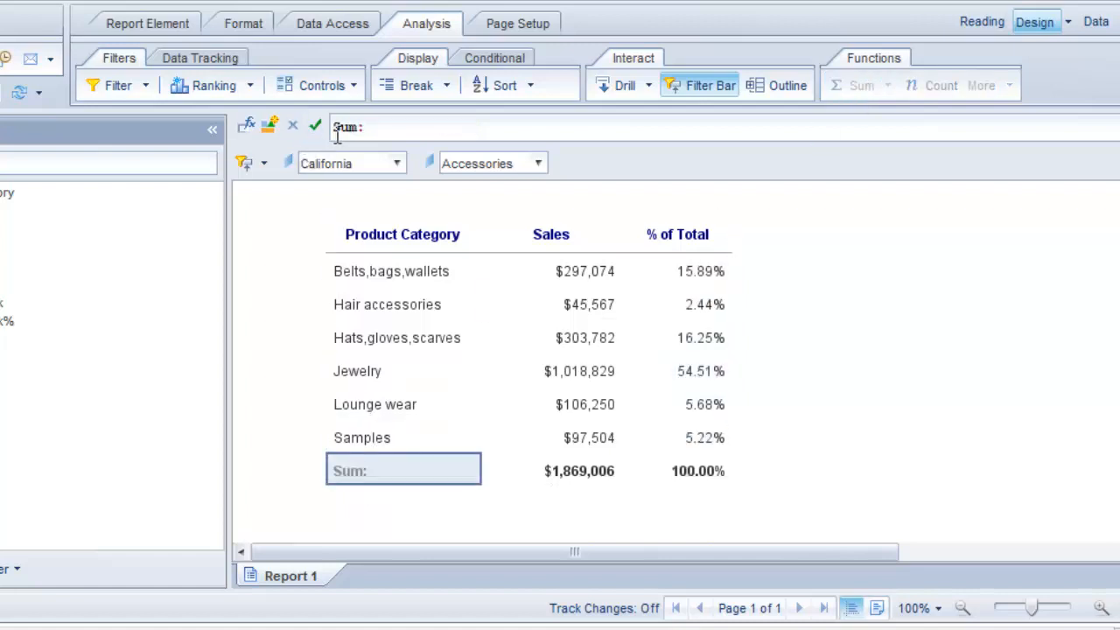
{"action": "left_click_drag", "start_coordinate": [338, 126], "coordinate": [398, 125]}
{"action": "type", "text": "=\"Totals\""}
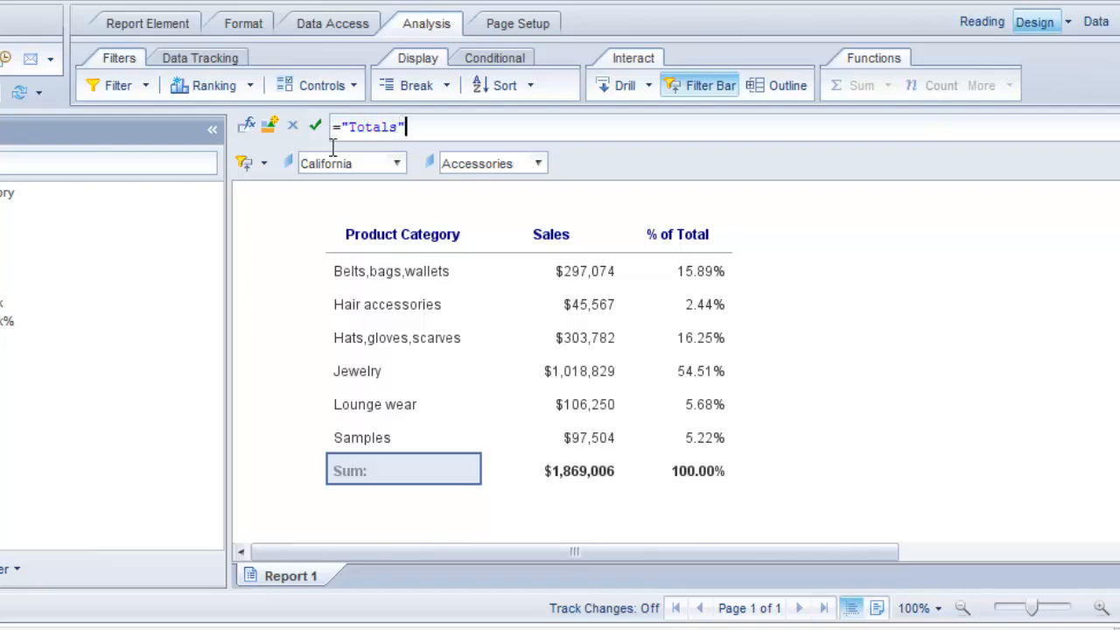
{"action": "left_click", "coordinate": [357, 215]}
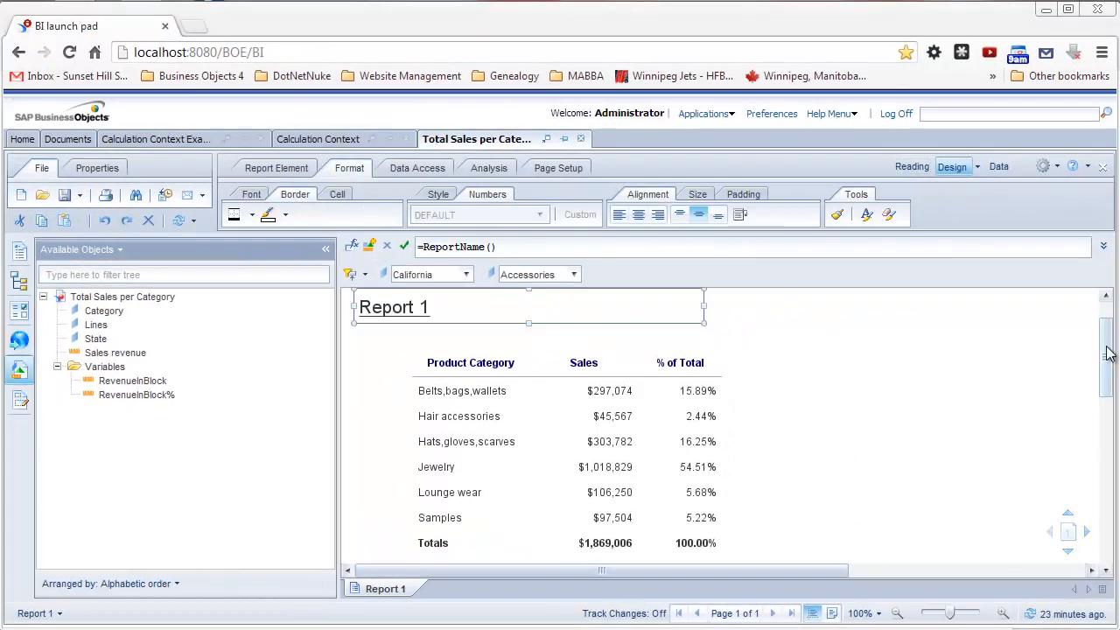
Step: Add a plain thin top border to the Sales and % of Total cells in the Totals row
{"action": "left_click_drag", "start_coordinate": [1106, 350], "coordinate": [1106, 414]}
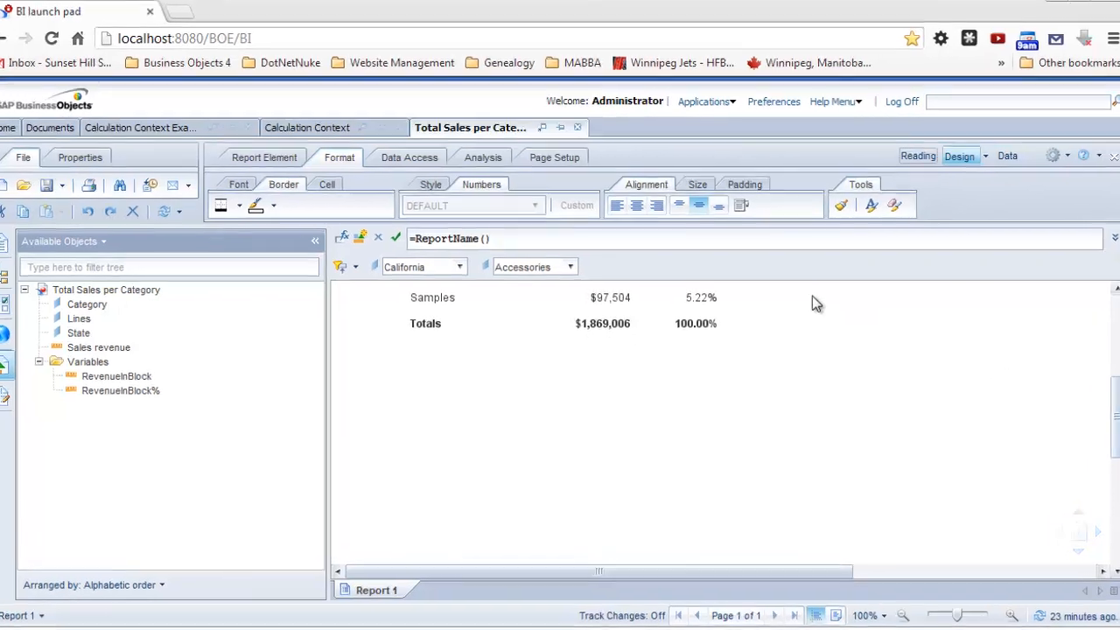
{"action": "left_click", "coordinate": [594, 341]}
{"action": "left_click", "coordinate": [679, 285], "text": "ctrl"}
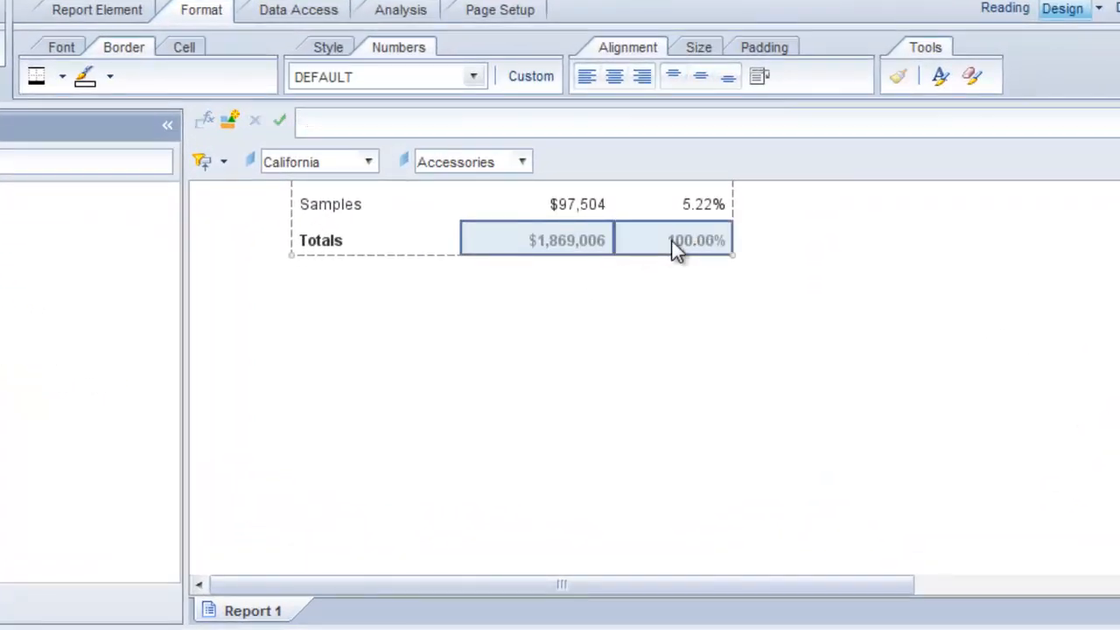
{"action": "right_click", "coordinate": [672, 239]}
{"action": "left_click", "coordinate": [740, 629]}
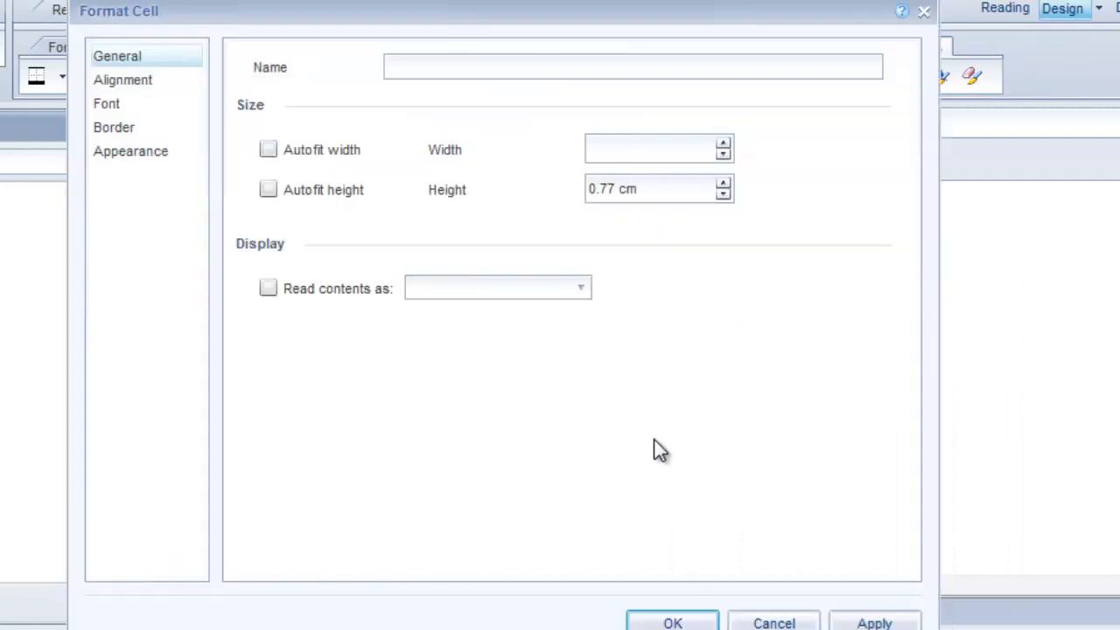
{"action": "left_click", "coordinate": [107, 128]}
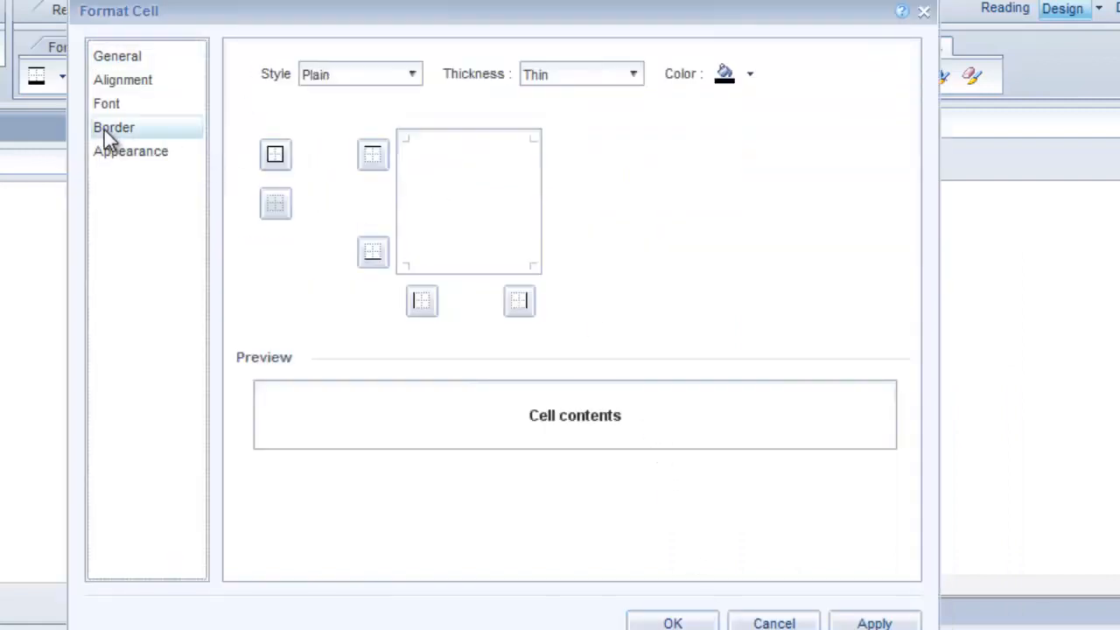
{"action": "left_click", "coordinate": [373, 155]}
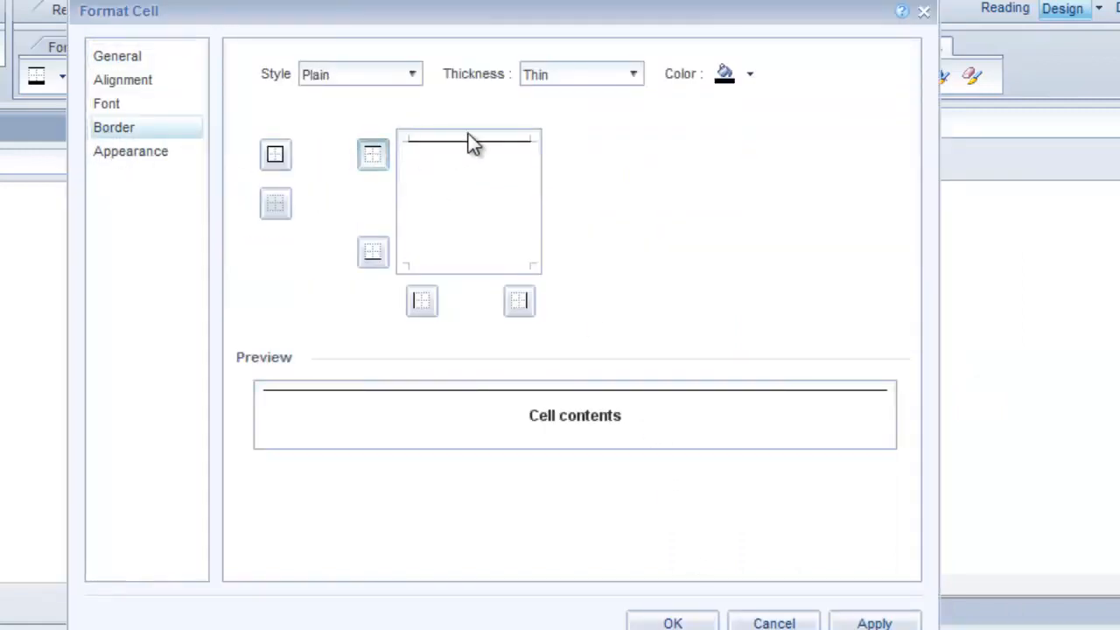
Step: Add a Thick bottom border to the same two total cells and apply the cell formatting
{"action": "left_click", "coordinate": [373, 256]}
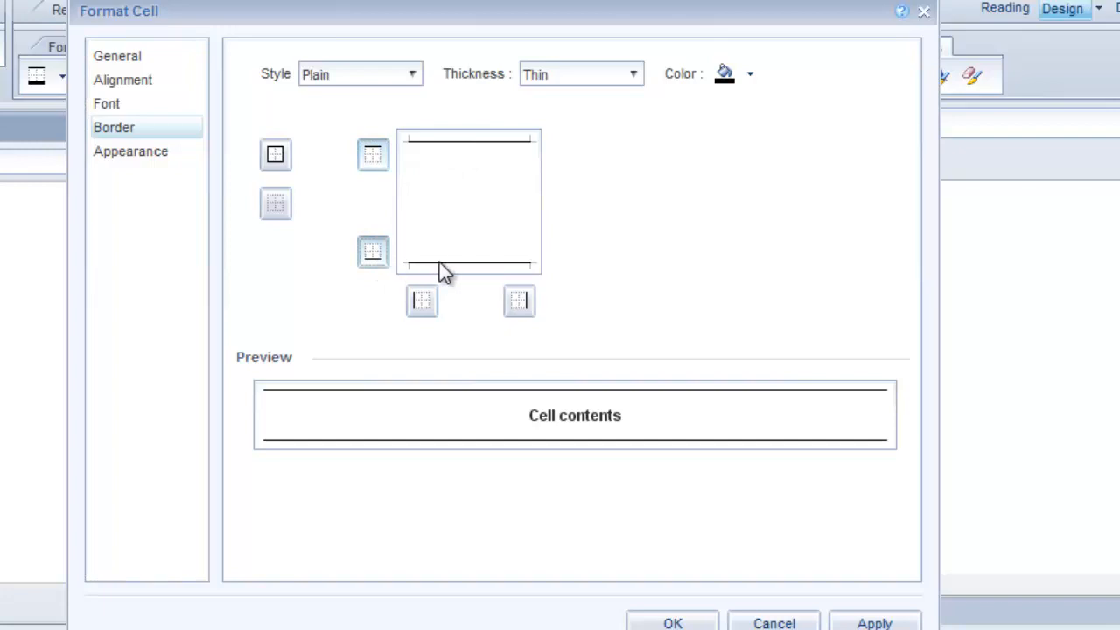
{"action": "left_click", "coordinate": [632, 76]}
{"action": "left_click", "coordinate": [563, 172]}
{"action": "left_click", "coordinate": [488, 263]}
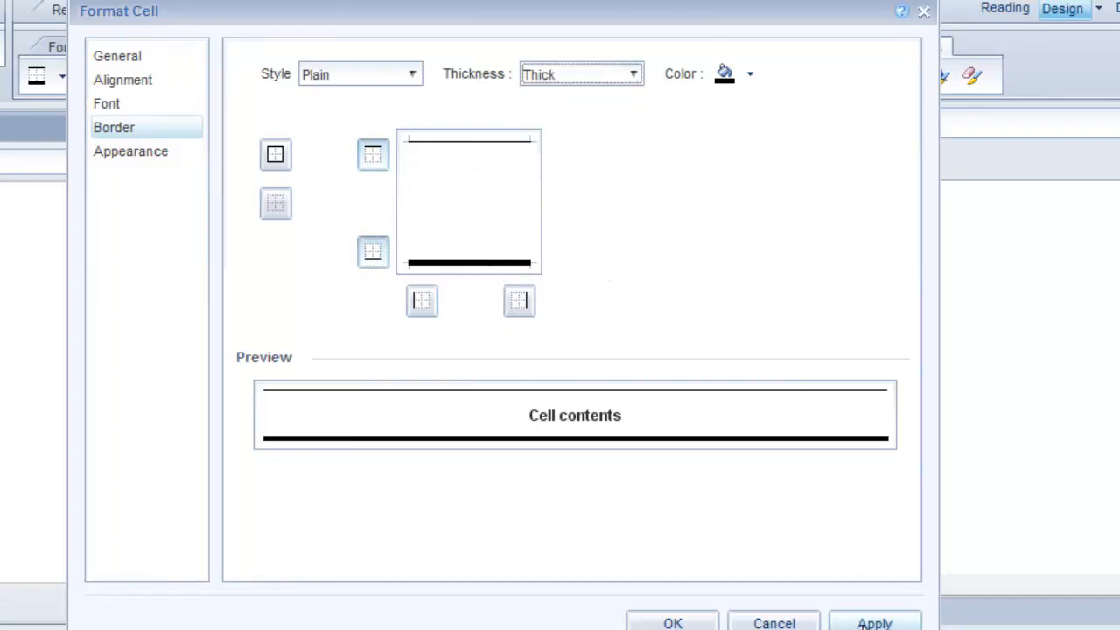
{"action": "left_click", "coordinate": [864, 623]}
{"action": "left_click", "coordinate": [694, 623]}
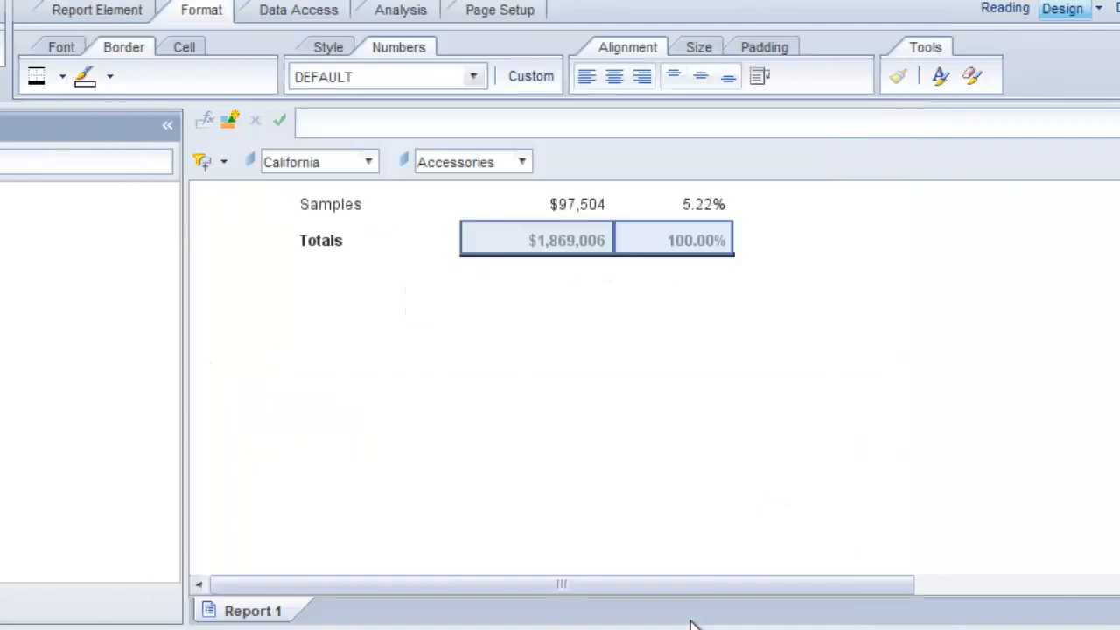
{"action": "left_click", "coordinate": [635, 438]}
{"action": "scroll", "coordinate": [634, 440], "scroll_direction": "up", "scroll_amount": 2}
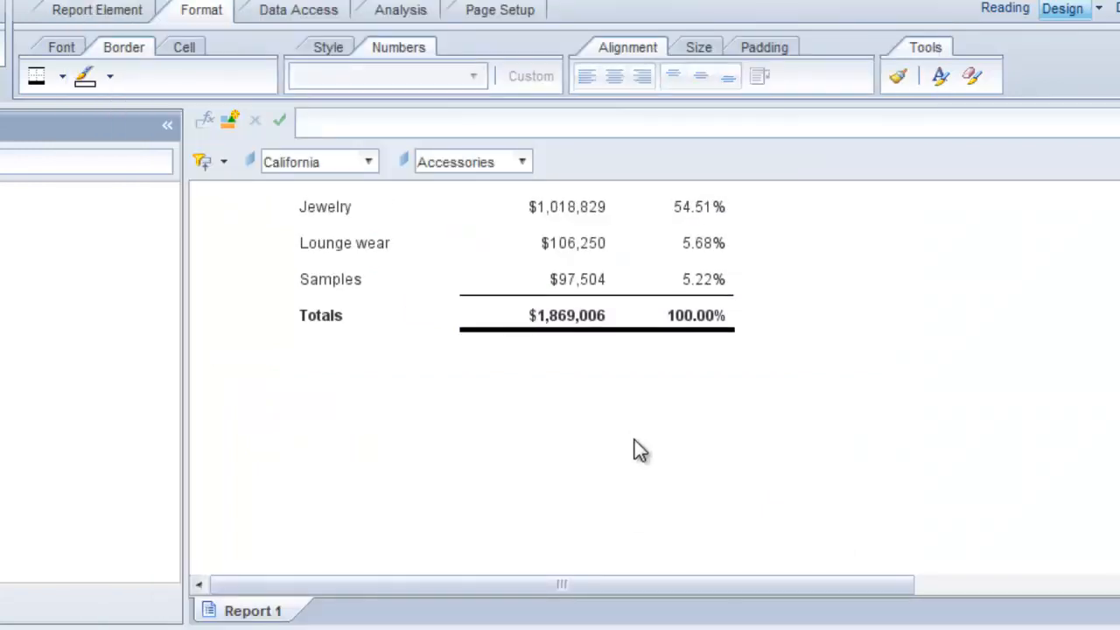
{"action": "left_click", "coordinate": [597, 332]}
{"action": "left_click", "coordinate": [635, 416]}
Step: Replace the report title's formula with ="Total Sales per Category"
{"action": "scroll", "coordinate": [635, 417], "scroll_direction": "up", "scroll_amount": 3}
{"action": "scroll", "coordinate": [638, 422], "scroll_direction": "up", "scroll_amount": 2}
{"action": "left_click", "coordinate": [273, 280]}
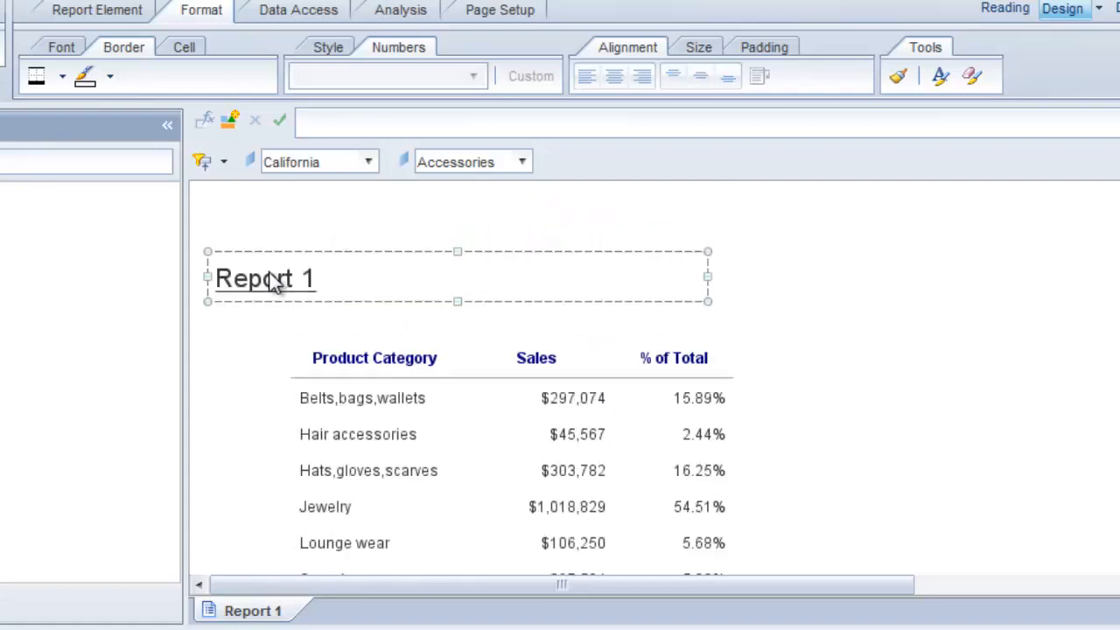
{"action": "double_click", "coordinate": [273, 280]}
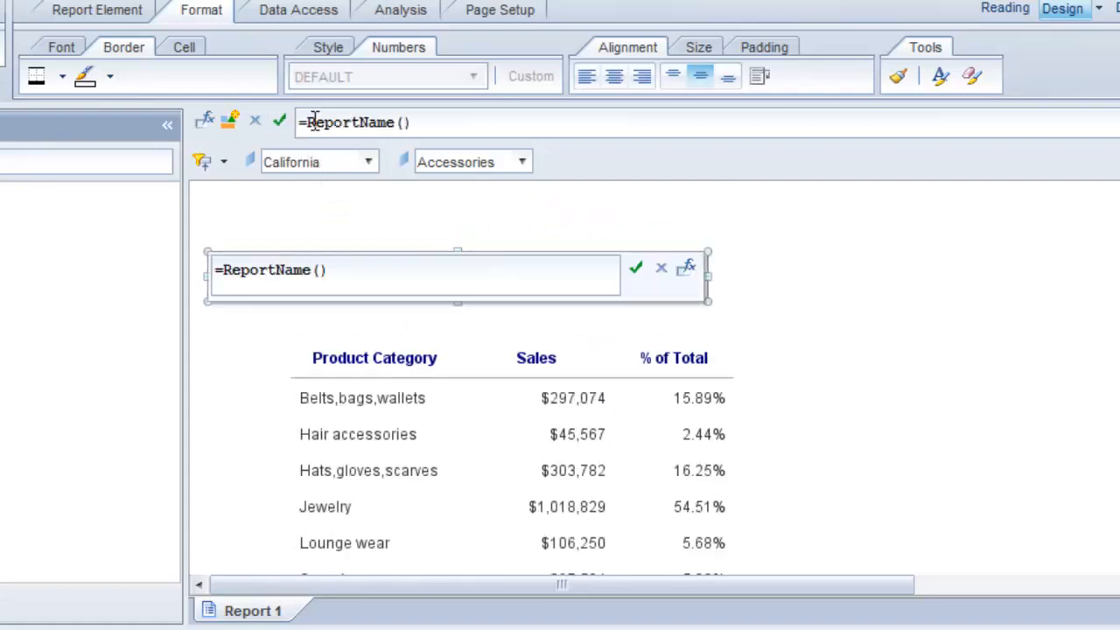
{"action": "left_click_drag", "start_coordinate": [306, 122], "coordinate": [448, 121]}
{"action": "type", "text": "\""}
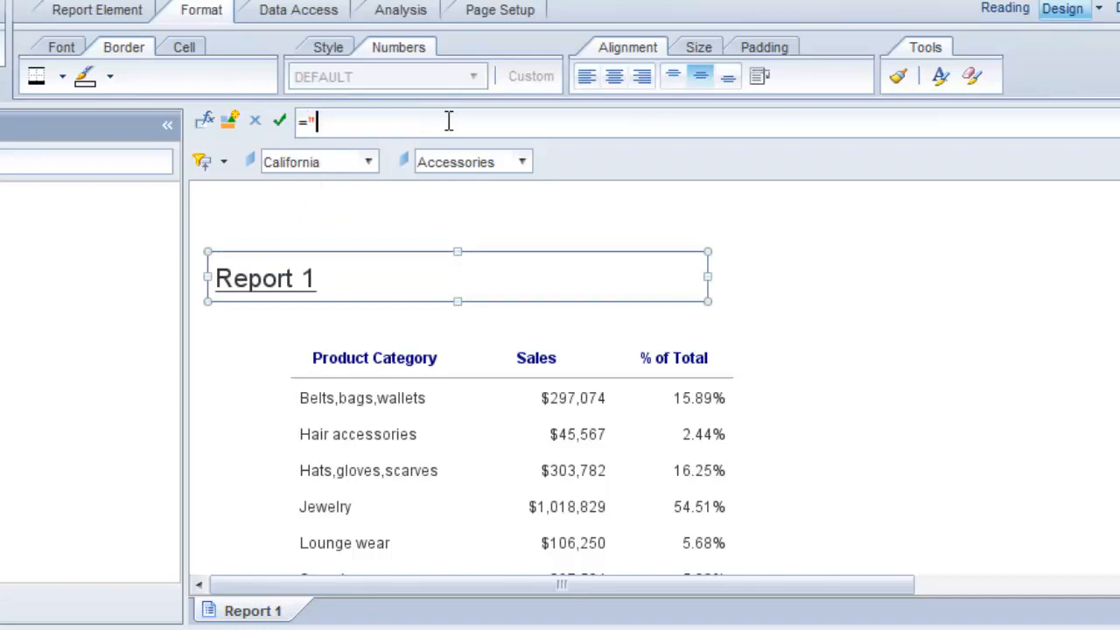
{"action": "type", "text": "Total Sales"}
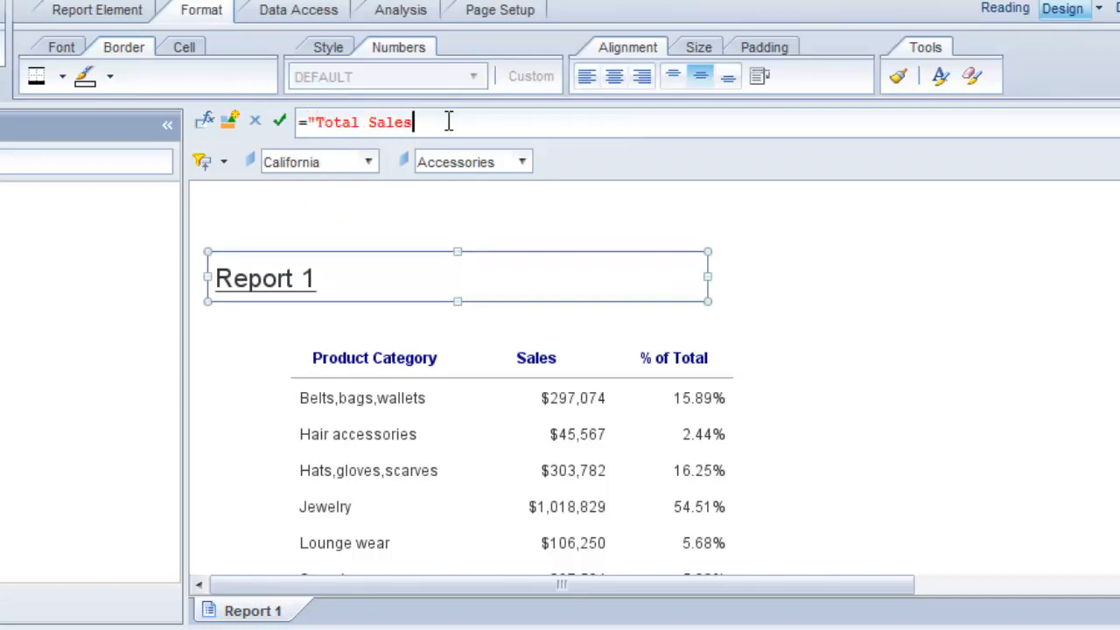
{"action": "type", "text": " per Categor"}
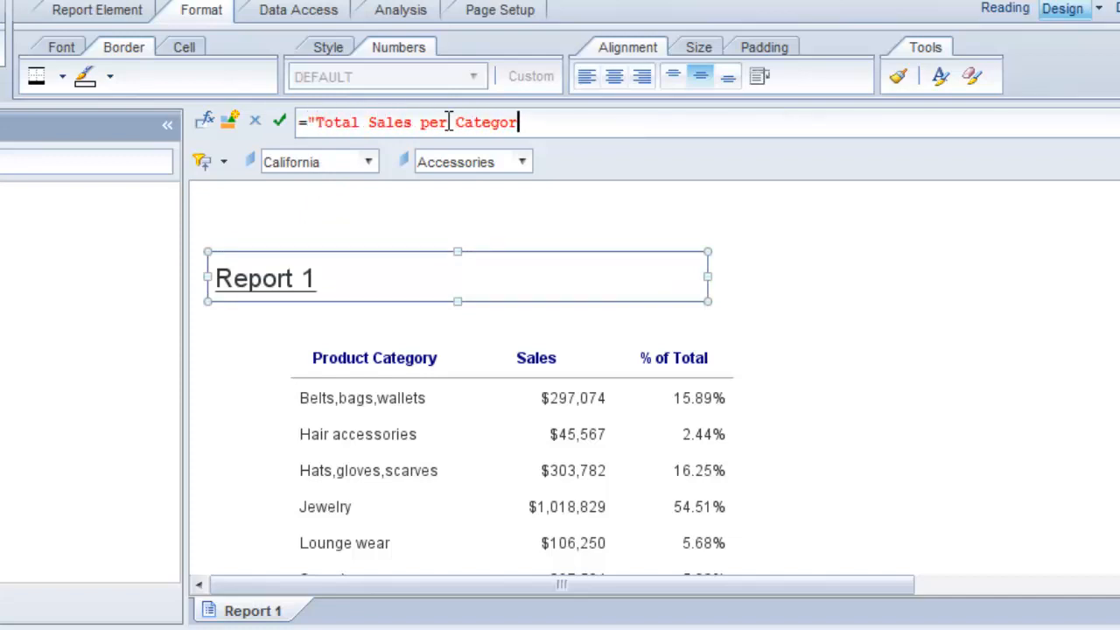
{"action": "type", "text": "y\""}
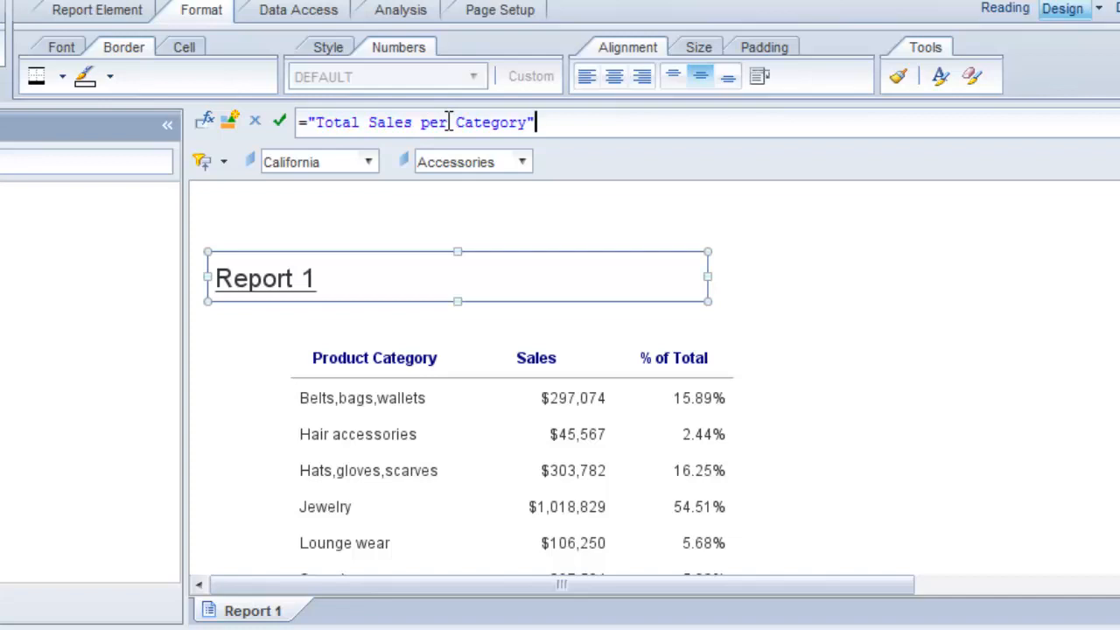
{"action": "left_click", "coordinate": [279, 121]}
{"action": "left_click", "coordinate": [796, 324]}
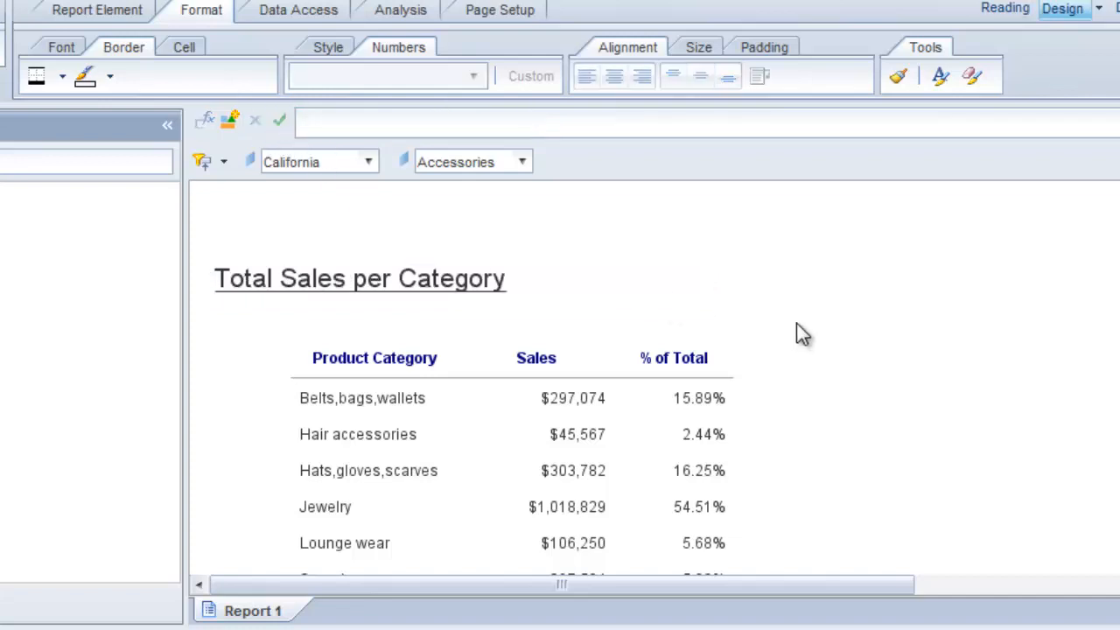
Step: Start a new conditional formatting rule named "Revenue Percentage less than 10 %"
{"action": "scroll", "coordinate": [796, 324], "scroll_direction": "down", "scroll_amount": 3}
{"action": "scroll", "coordinate": [796, 323], "scroll_direction": "up", "scroll_amount": 1}
{"action": "left_click", "coordinate": [677, 294]}
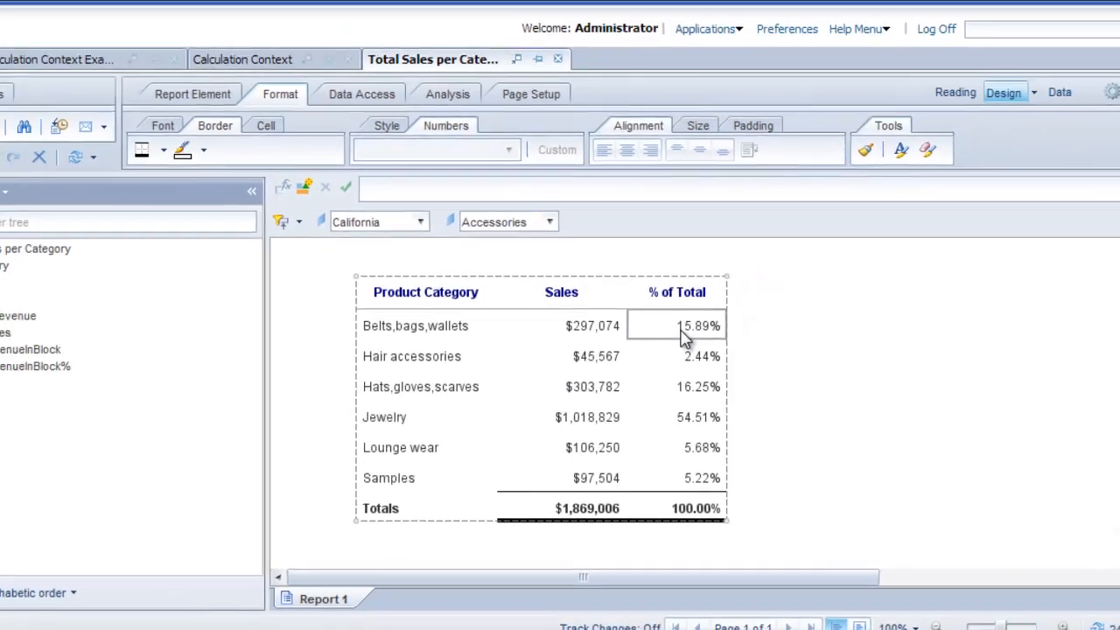
{"action": "left_click", "coordinate": [834, 461]}
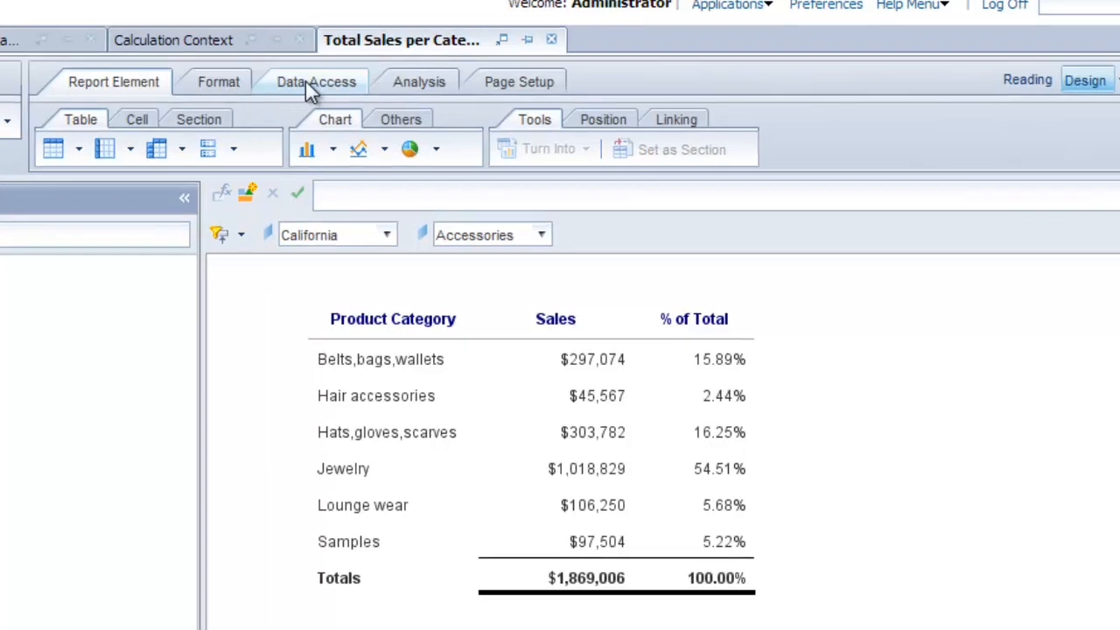
{"action": "left_click", "coordinate": [414, 84]}
{"action": "left_click", "coordinate": [492, 123]}
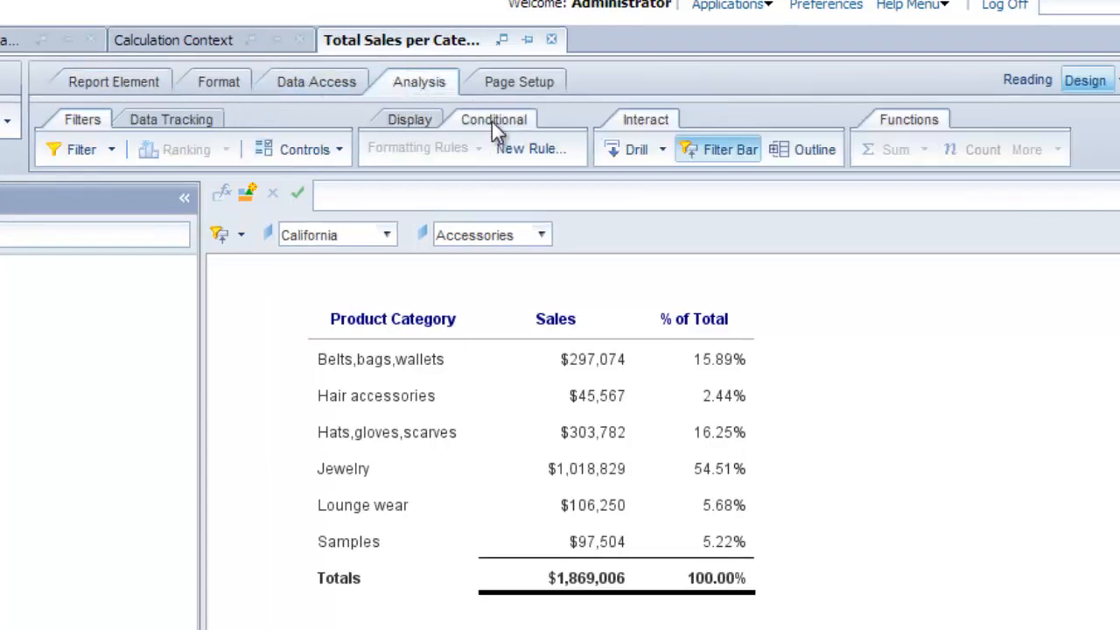
{"action": "left_click", "coordinate": [517, 150]}
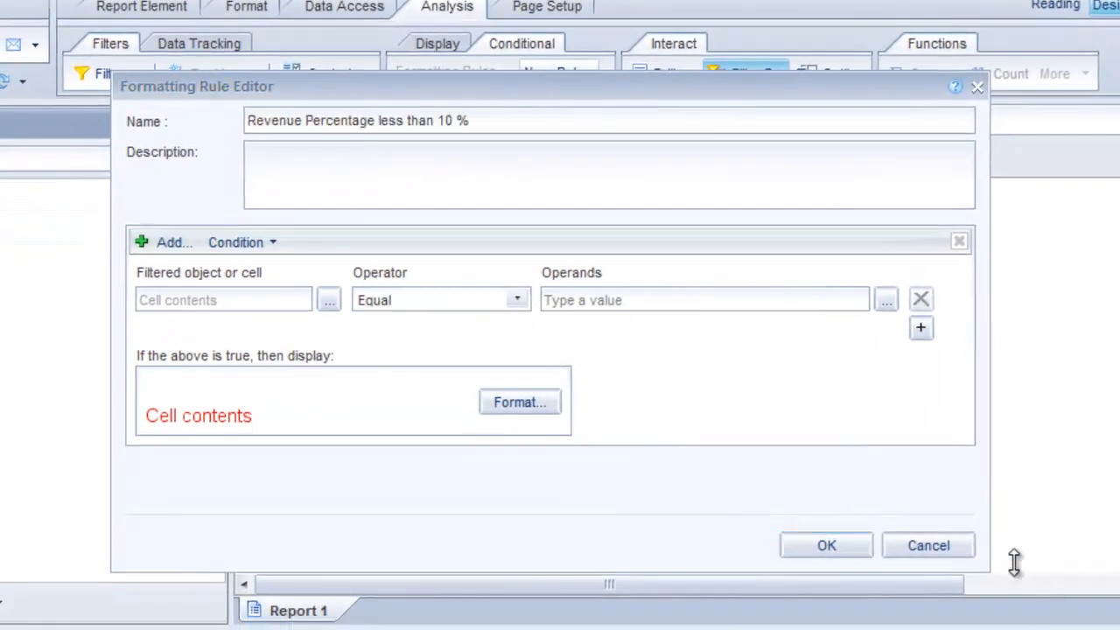
{"action": "left_click", "coordinate": [516, 122]}
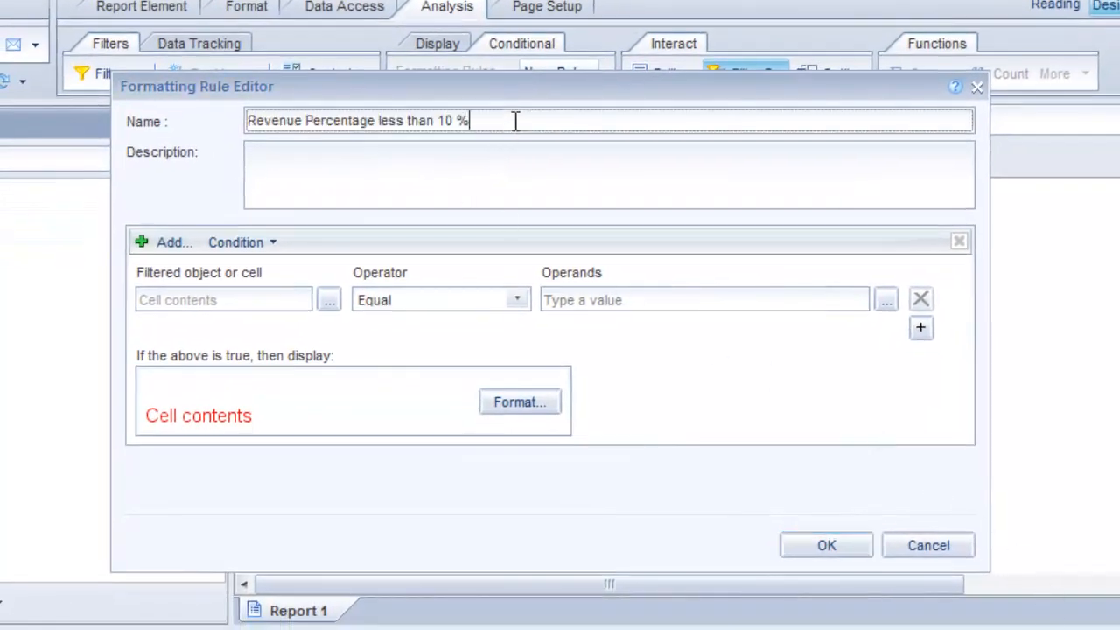
Step: Set the rule's condition to RevenueInBlock% Less or equal .1, with red cell contents, and save the rule
{"action": "left_click", "coordinate": [328, 300]}
{"action": "left_click_drag", "start_coordinate": [649, 335], "coordinate": [517, 123]}
{"action": "left_click", "coordinate": [585, 315]}
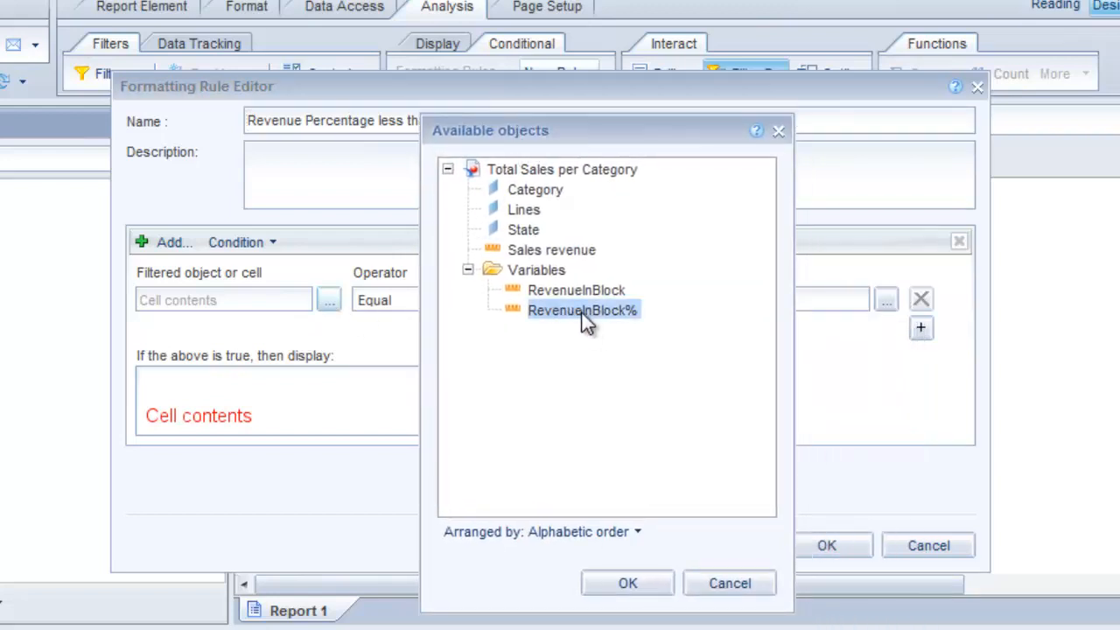
{"action": "left_click", "coordinate": [648, 588]}
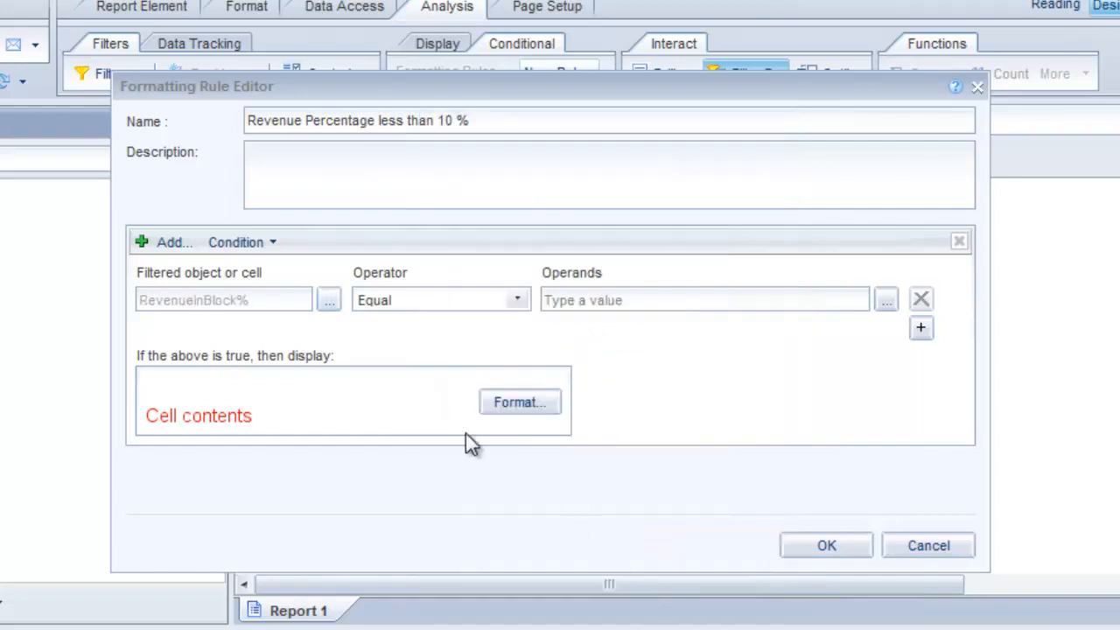
{"action": "left_click", "coordinate": [517, 300]}
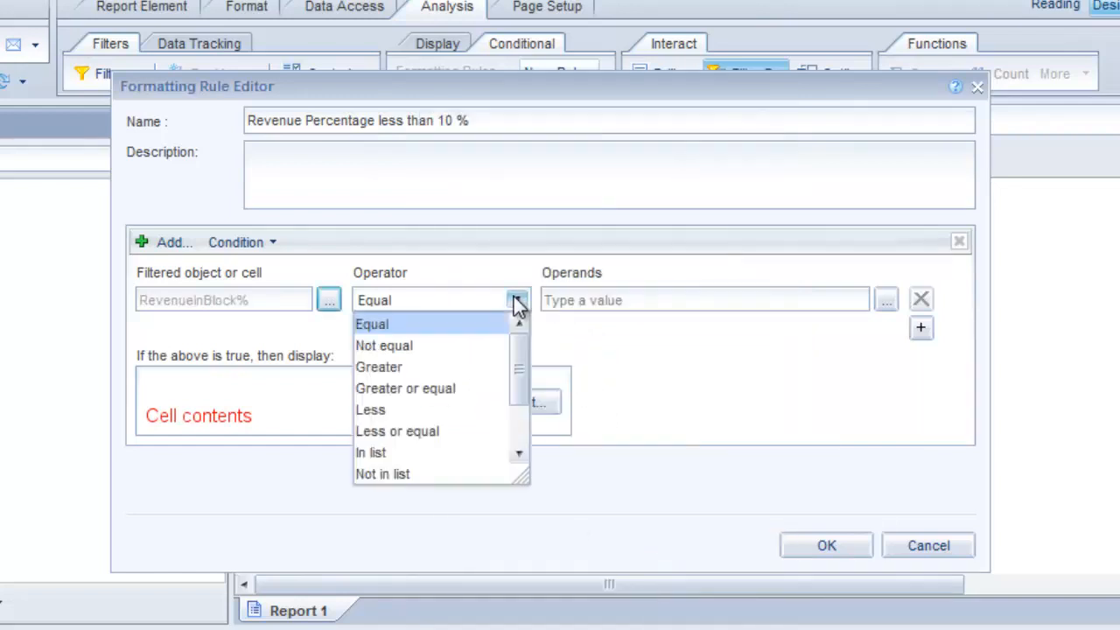
{"action": "left_click", "coordinate": [429, 431]}
{"action": "left_click", "coordinate": [886, 300]}
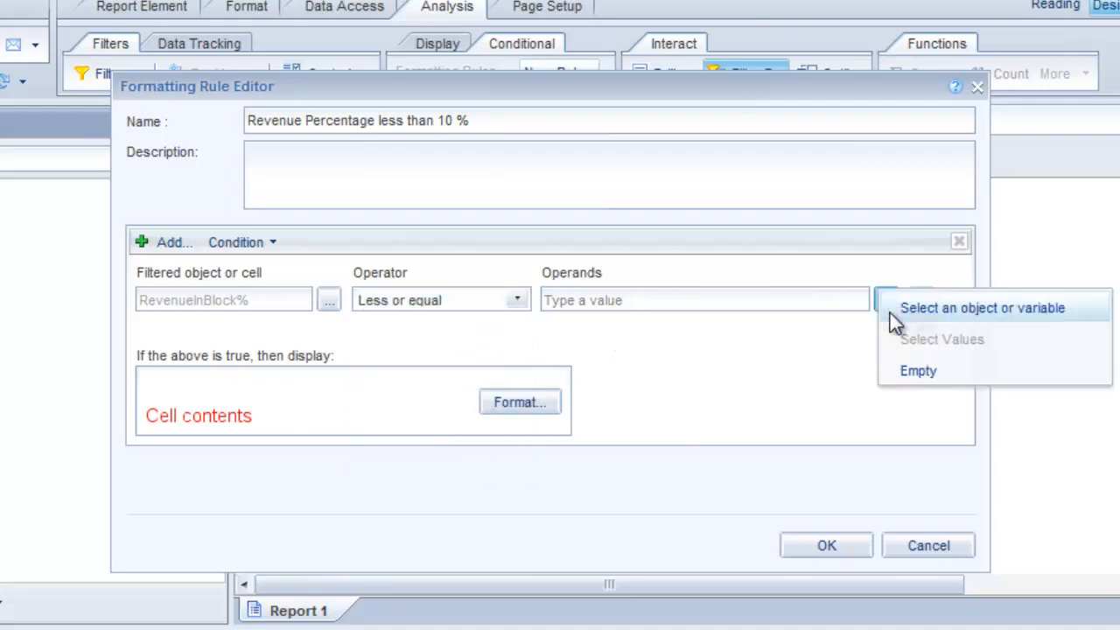
{"action": "left_click", "coordinate": [733, 303]}
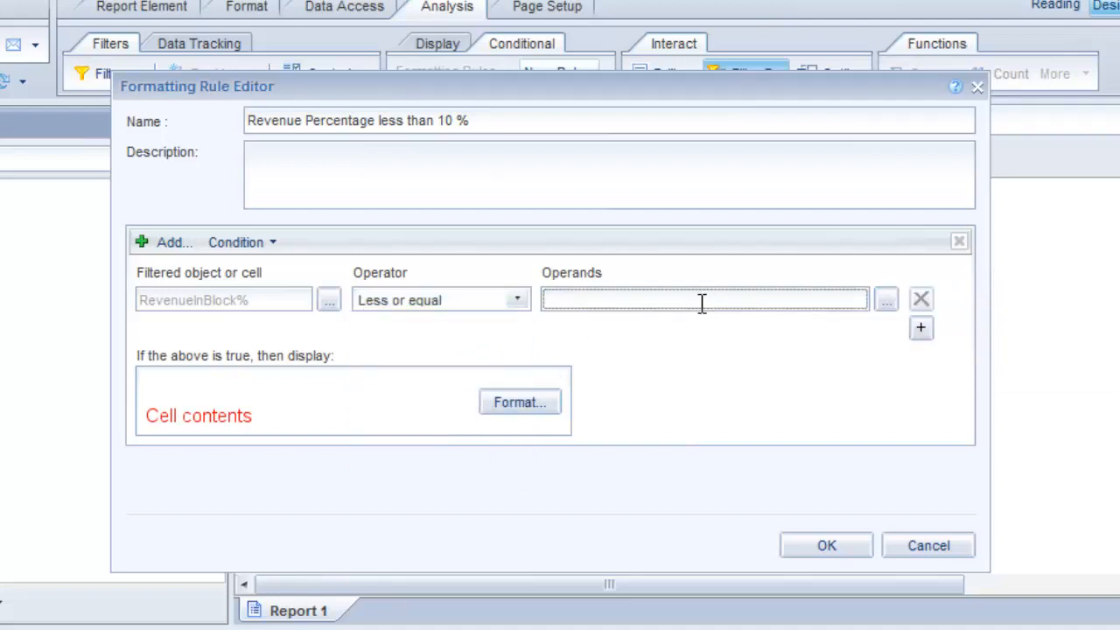
{"action": "type", "text": ".1"}
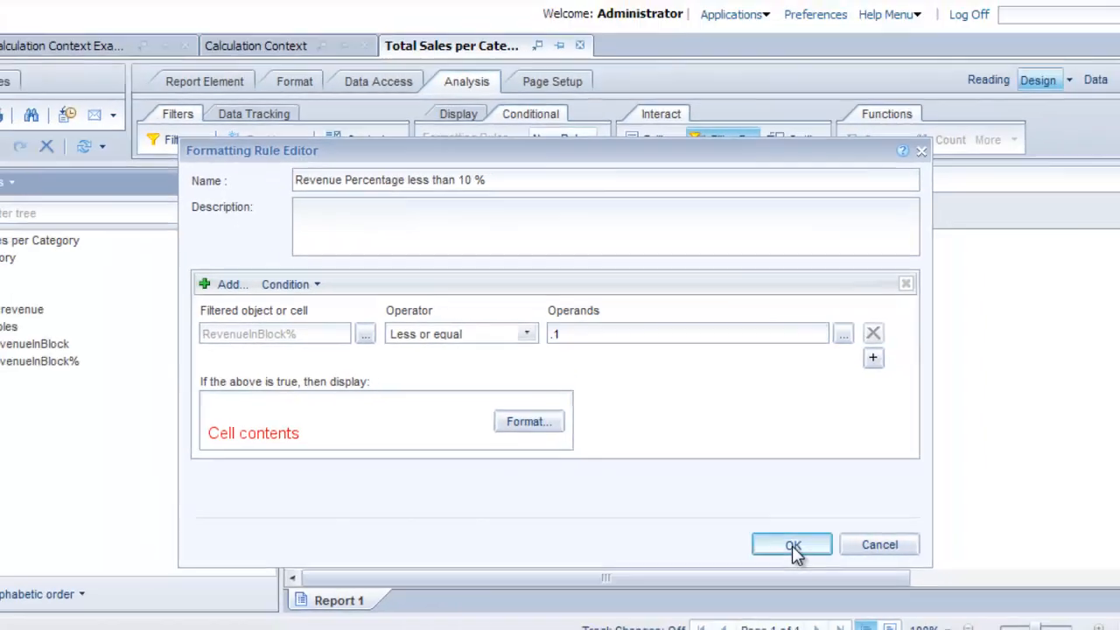
{"action": "left_click", "coordinate": [827, 547]}
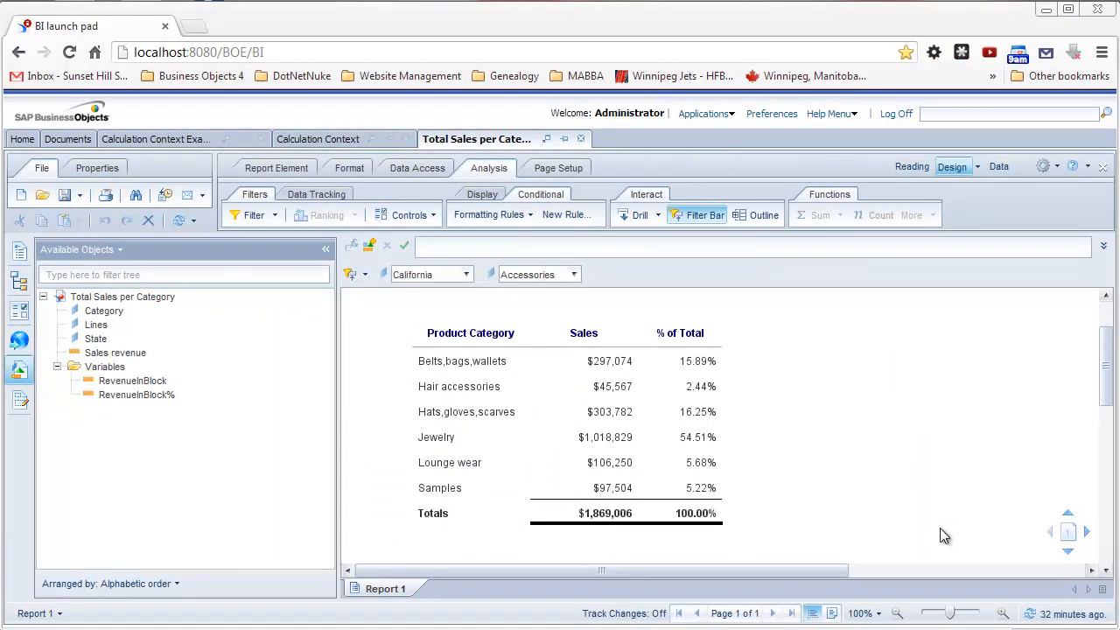
Step: Apply the "Revenue Percentage less than 10 %" formatting rule to the body cells of the % of Total column
{"action": "left_click", "coordinate": [700, 394]}
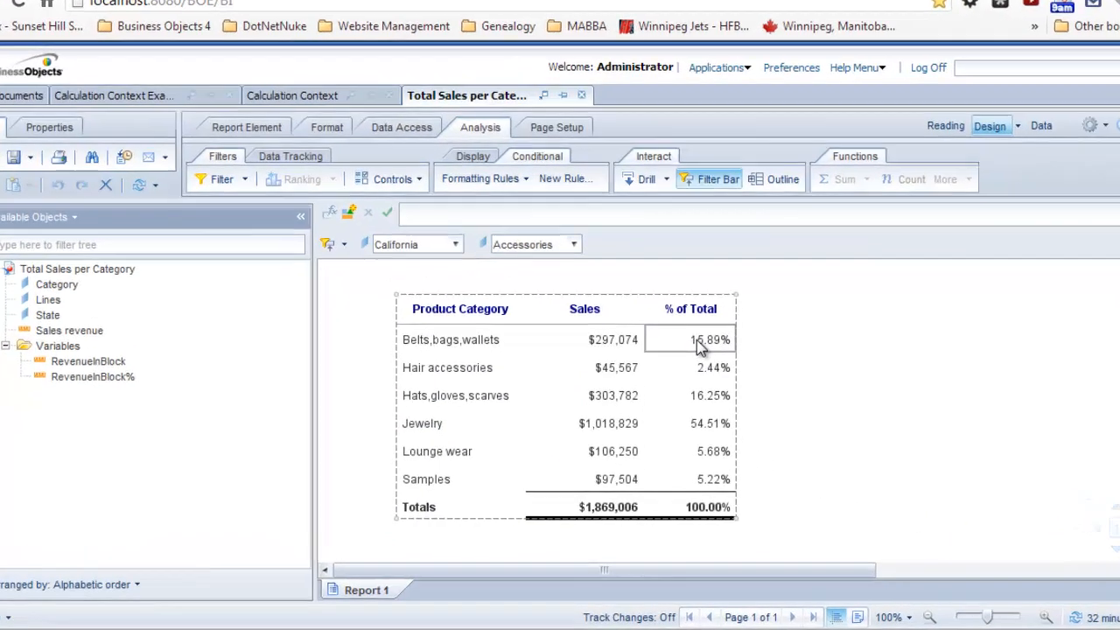
{"action": "left_click", "coordinate": [685, 360]}
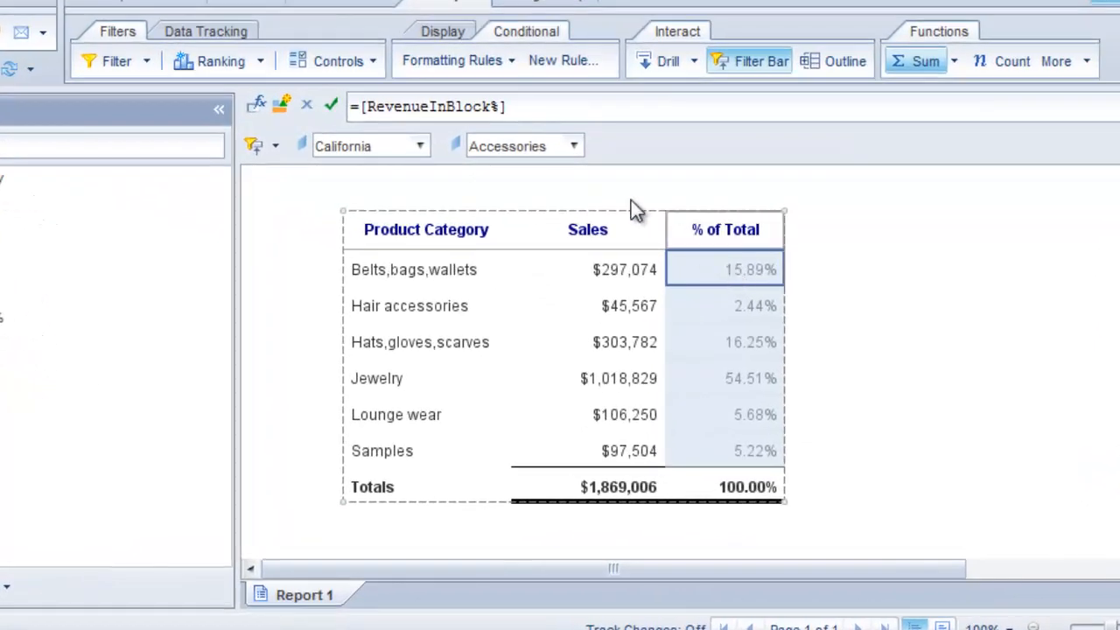
{"action": "left_click", "coordinate": [507, 61]}
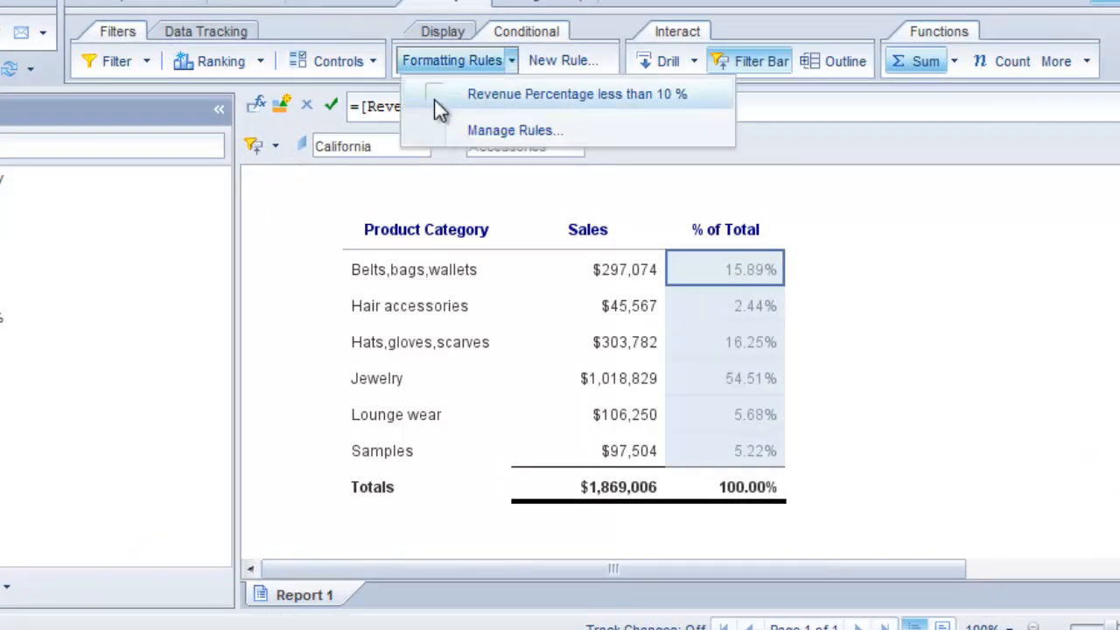
{"action": "left_click", "coordinate": [434, 95]}
{"action": "left_click", "coordinate": [927, 333]}
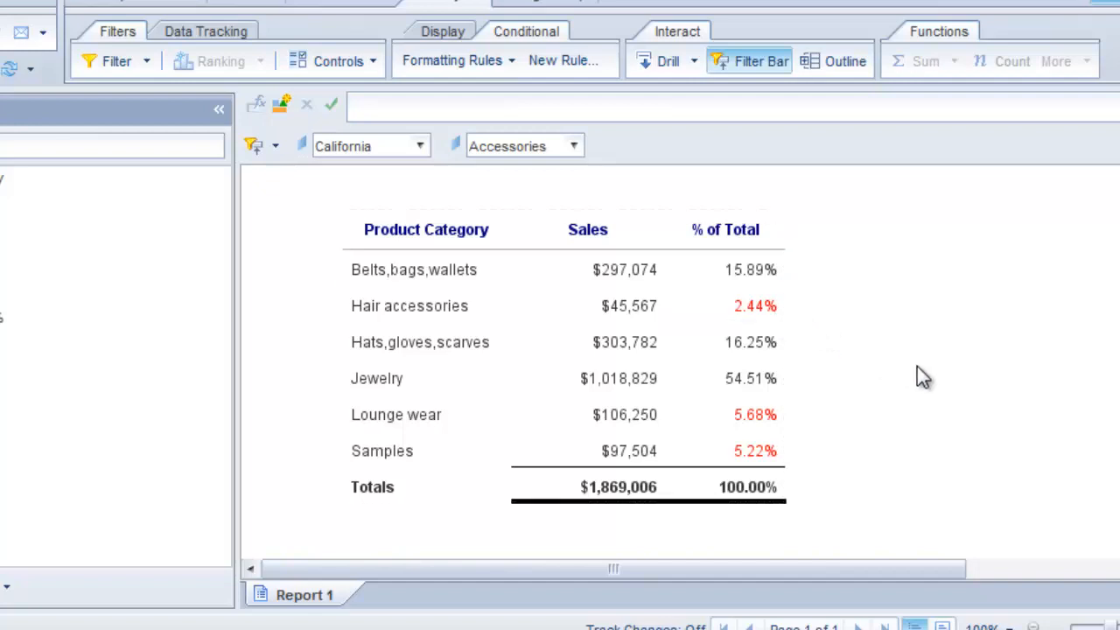
{"action": "scroll", "coordinate": [919, 369], "scroll_direction": "up", "scroll_amount": 1}
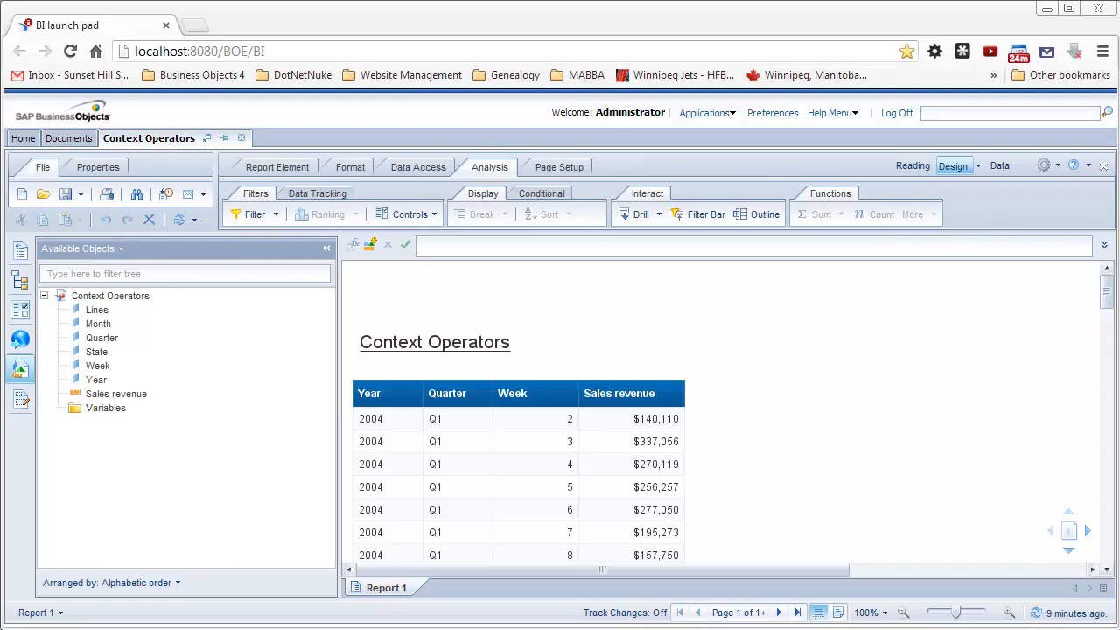
Step: In the Context Operators document, create a measure variable InYear with the formula =[Sales revenue]In([Year])
{"action": "left_click", "coordinate": [106, 410]}
{"action": "right_click", "coordinate": [107, 412]}
{"action": "left_click", "coordinate": [172, 421]}
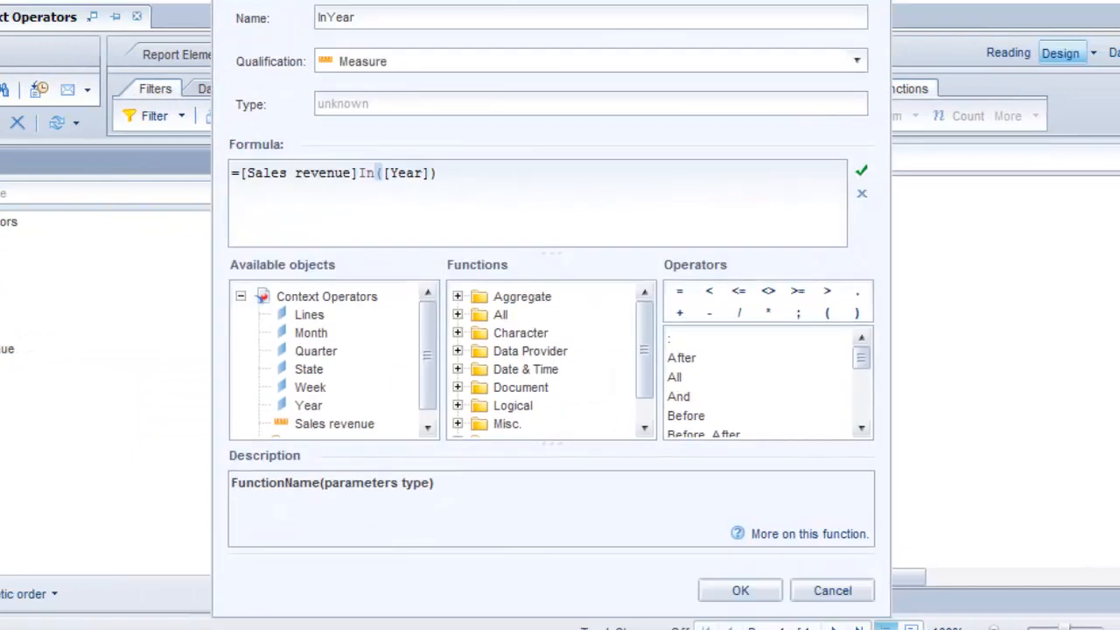
{"action": "left_click", "coordinate": [394, 17]}
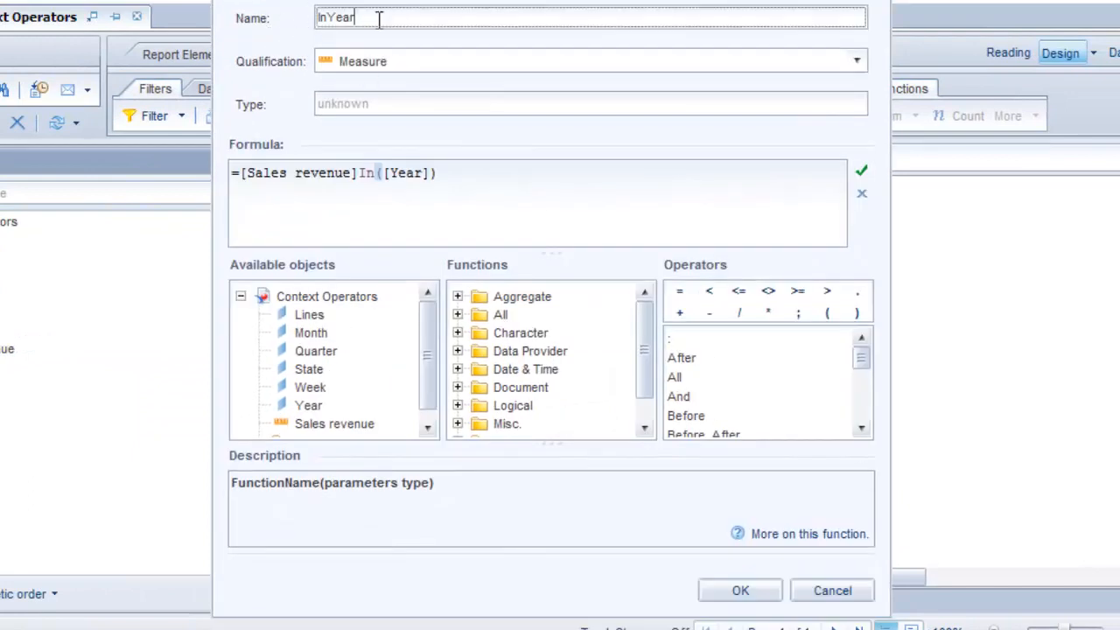
{"action": "left_click", "coordinate": [410, 65]}
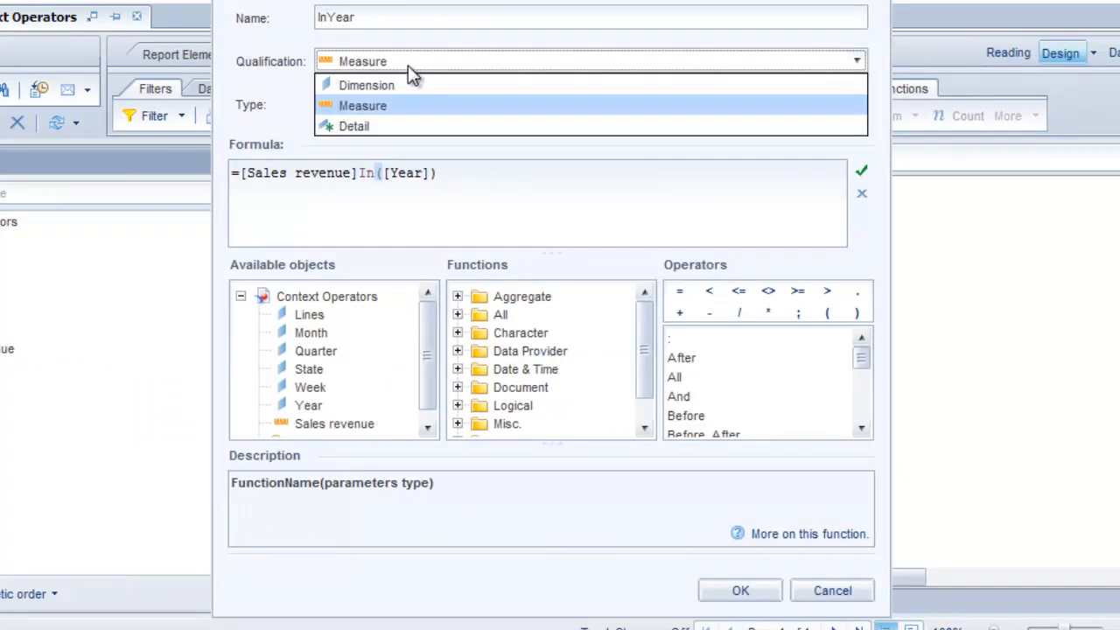
{"action": "left_click", "coordinate": [401, 106]}
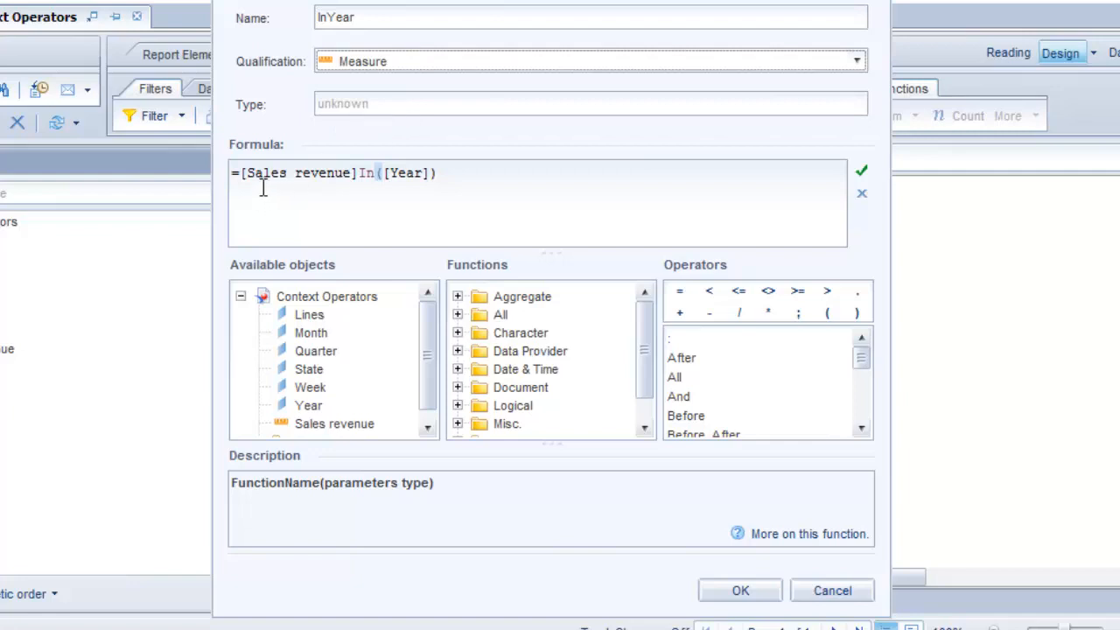
{"action": "double_click", "coordinate": [367, 173]}
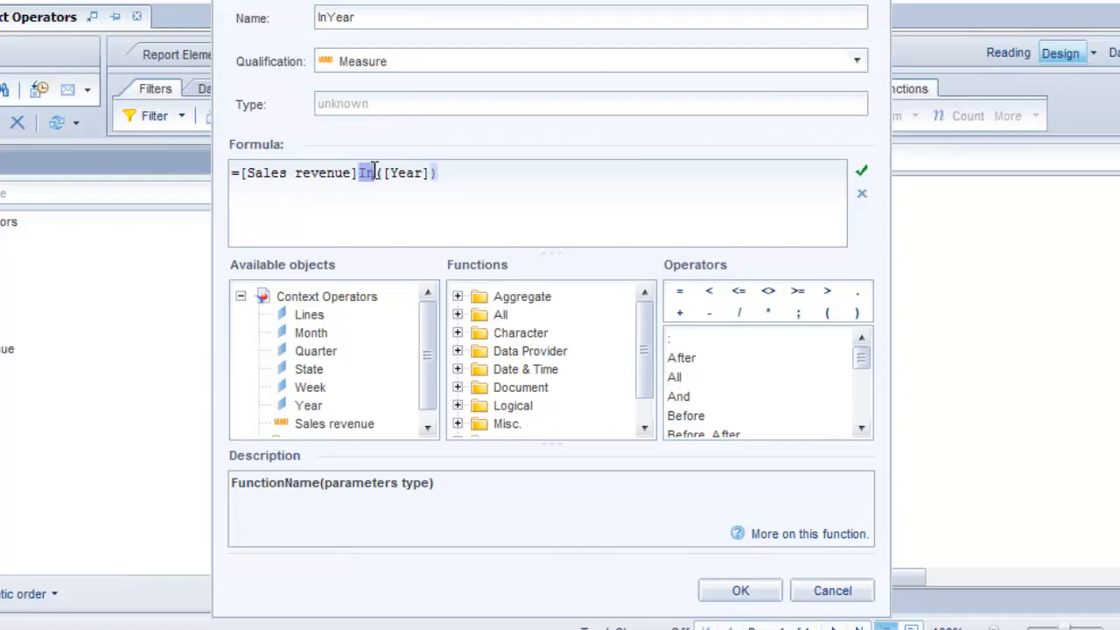
{"action": "left_click", "coordinate": [350, 213]}
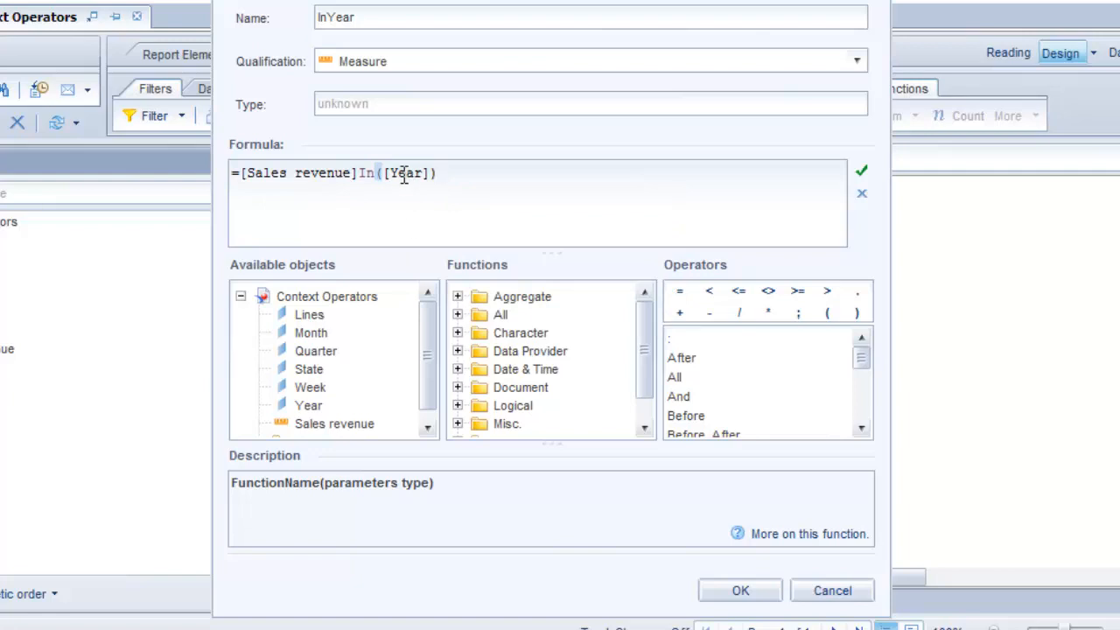
{"action": "left_click", "coordinate": [731, 597]}
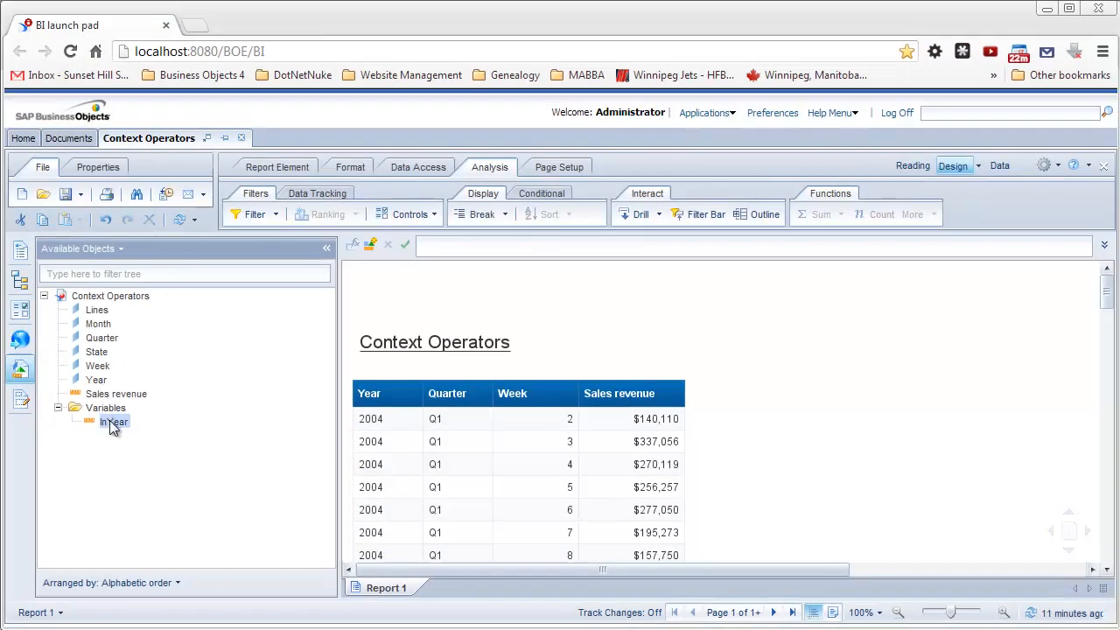
Step: Add the InYear variable as a new column after Sales revenue in the Context Operators table
{"action": "left_click_drag", "start_coordinate": [113, 422], "coordinate": [682, 393]}
{"action": "left_click", "coordinate": [803, 401]}
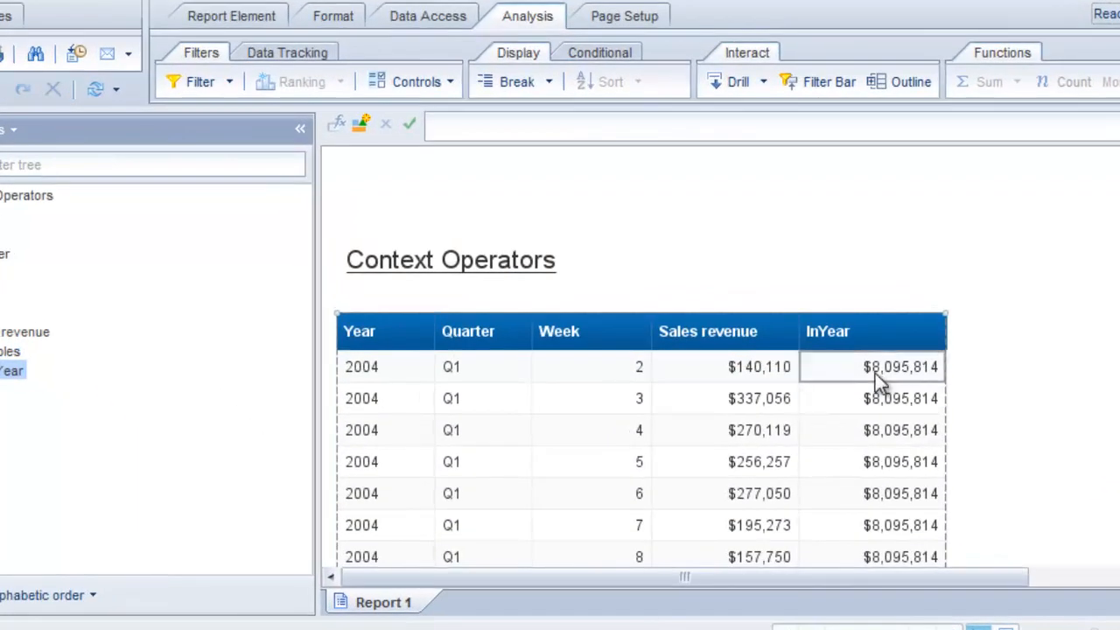
{"action": "left_click", "coordinate": [875, 373]}
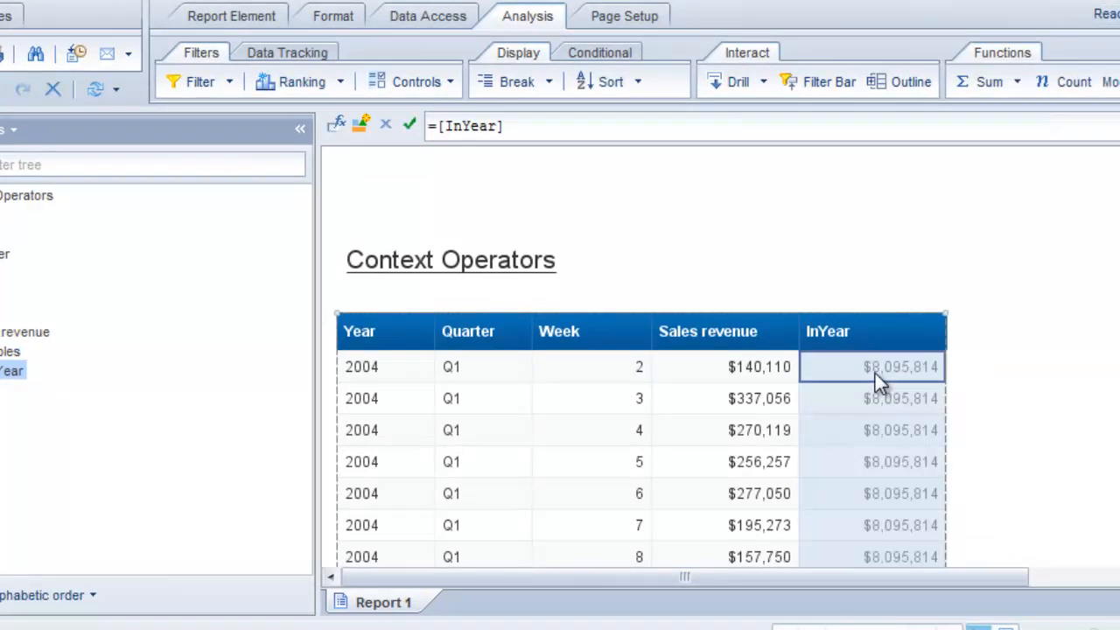
{"action": "left_click", "coordinate": [1039, 397]}
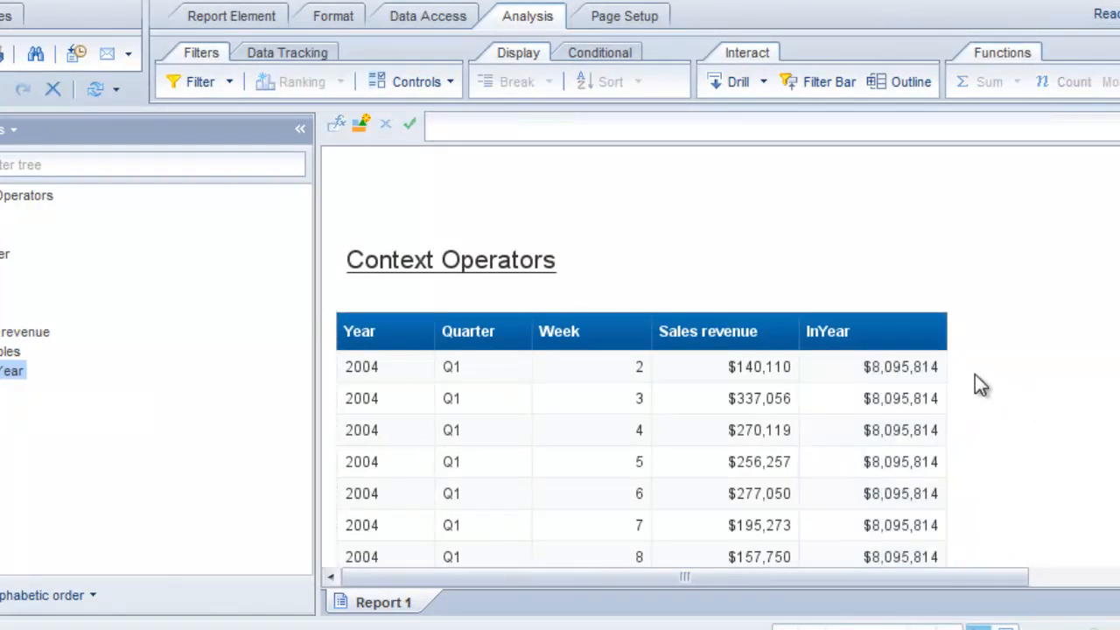
{"action": "left_click", "coordinate": [940, 366]}
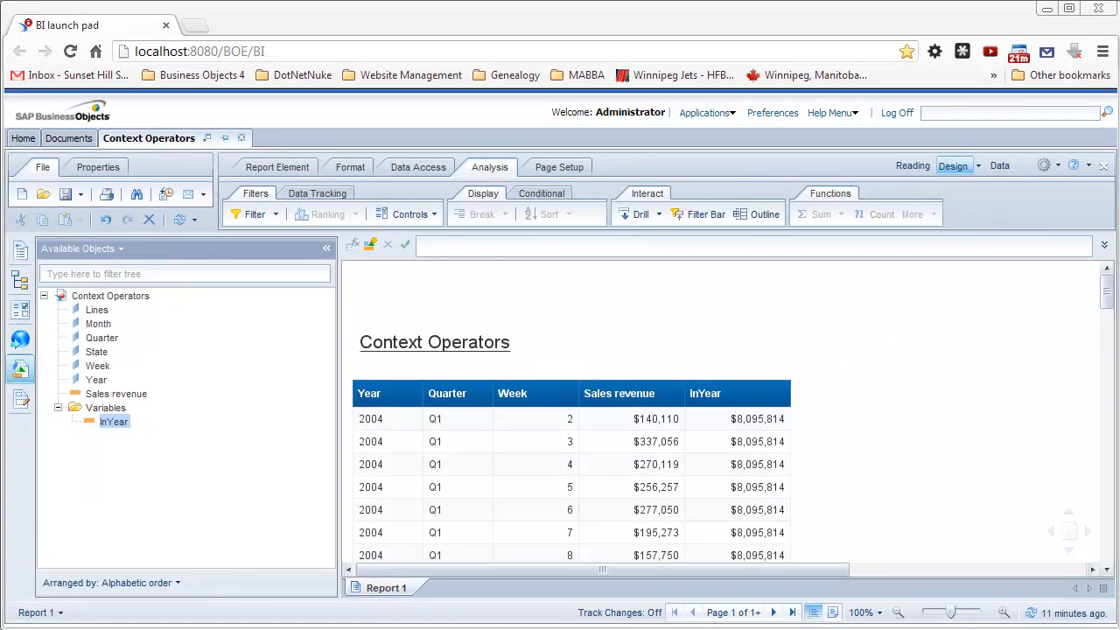
Step: Add a second report with a table of Year and Sales revenue, and fit the Sales revenue column to its contents
{"action": "right_click", "coordinate": [380, 593]}
{"action": "left_click", "coordinate": [437, 599]}
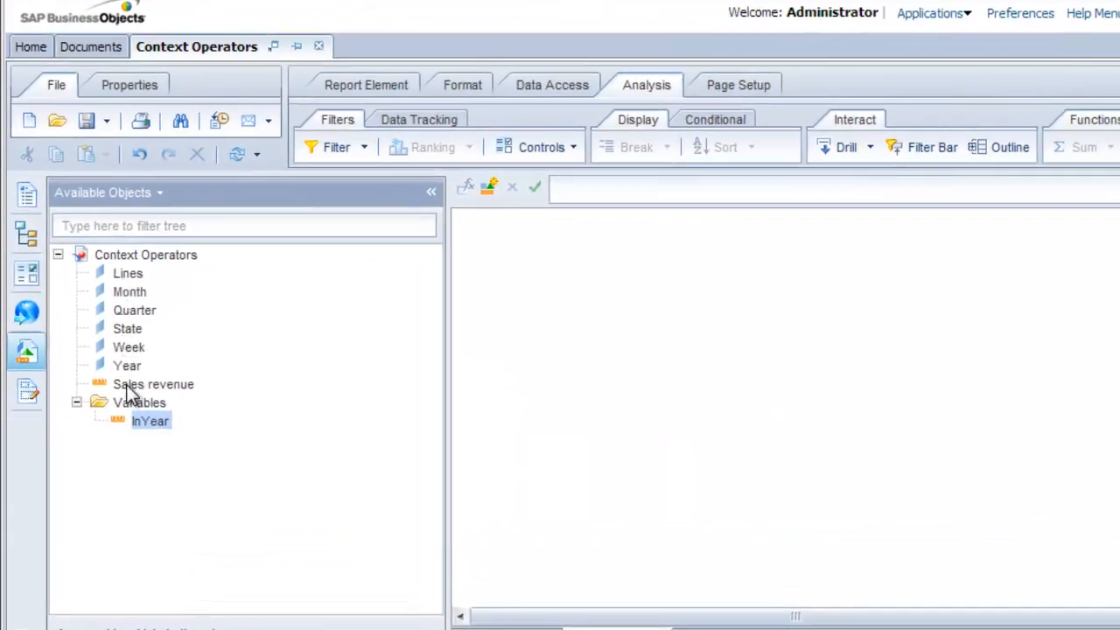
{"action": "left_click", "coordinate": [131, 367]}
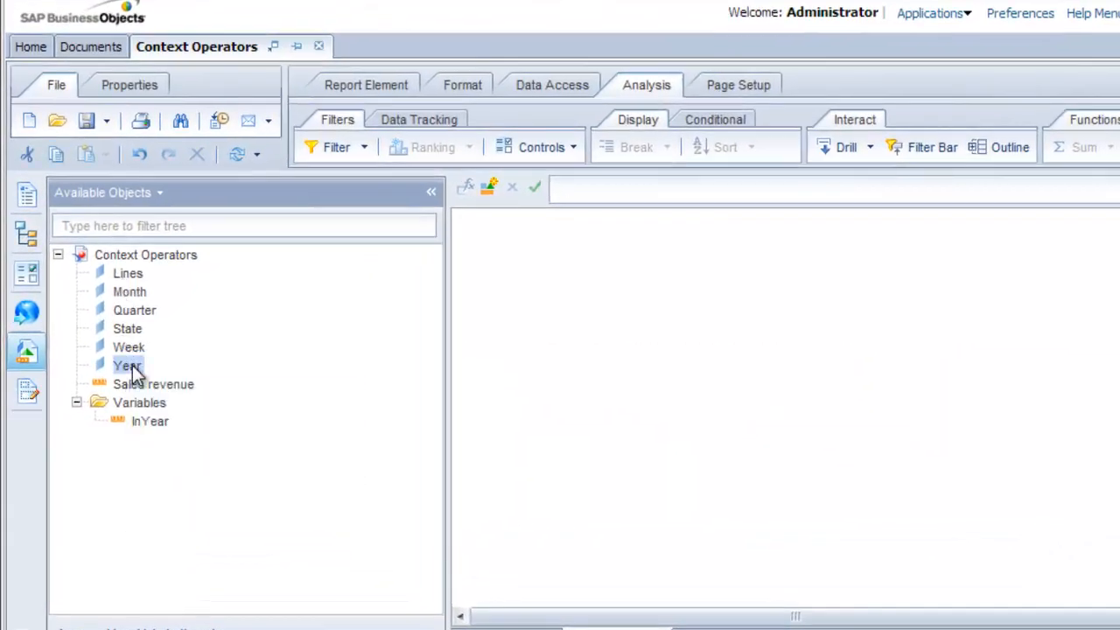
{"action": "left_click", "coordinate": [137, 387], "text": "ctrl"}
{"action": "left_click_drag", "start_coordinate": [137, 387], "coordinate": [665, 368]}
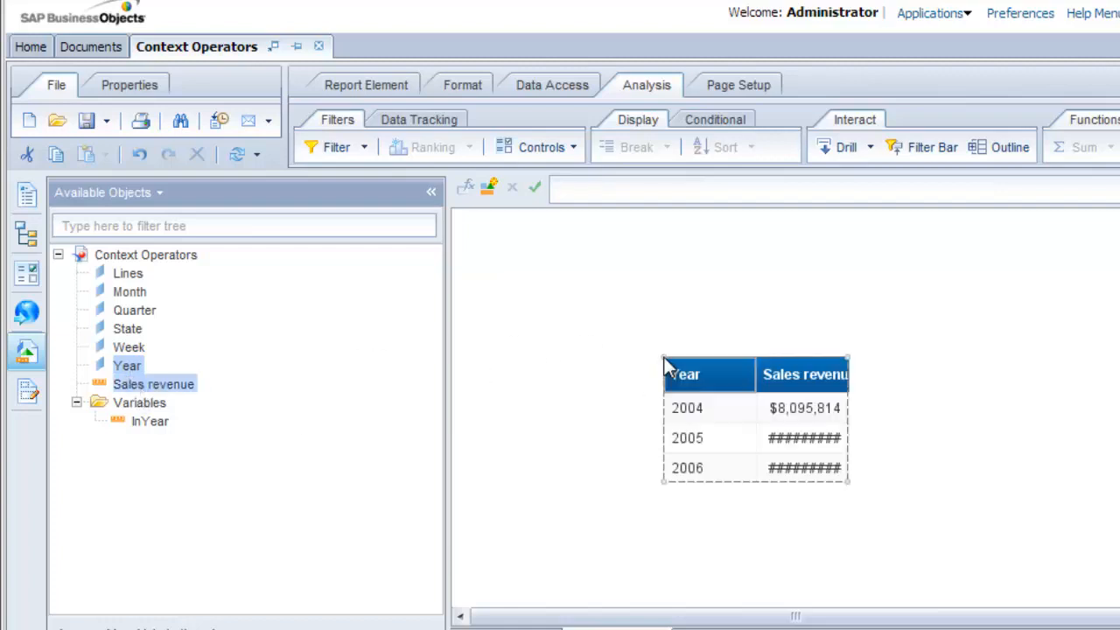
{"action": "double_click", "coordinate": [846, 371]}
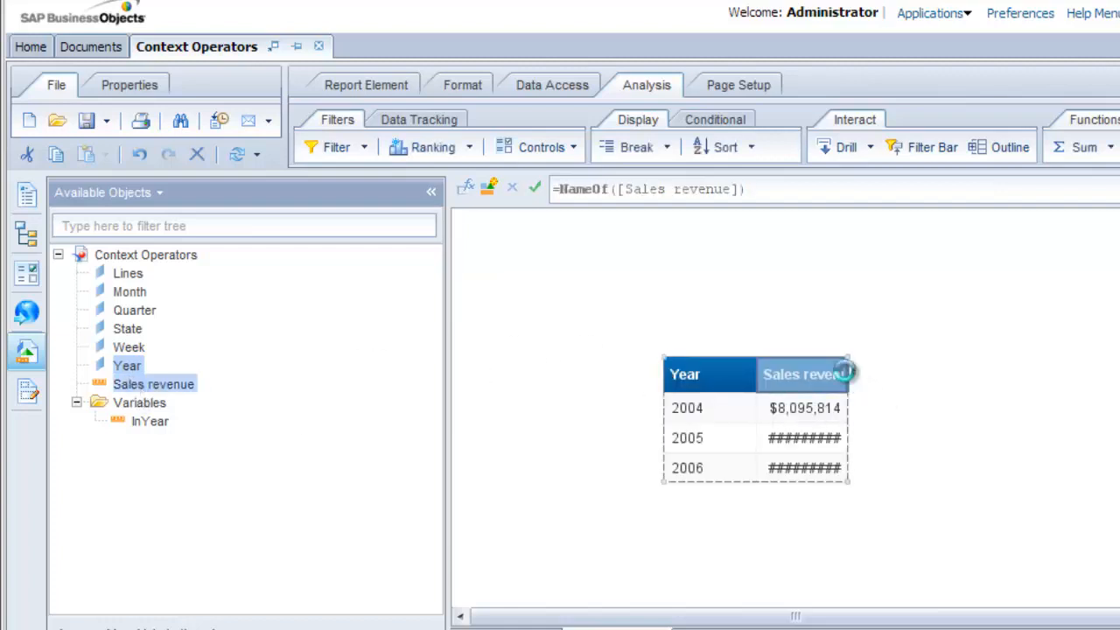
Step: Compare the 2004 sales revenue in Report 2 with the InYear values in Report 1
{"action": "left_click", "coordinate": [812, 415]}
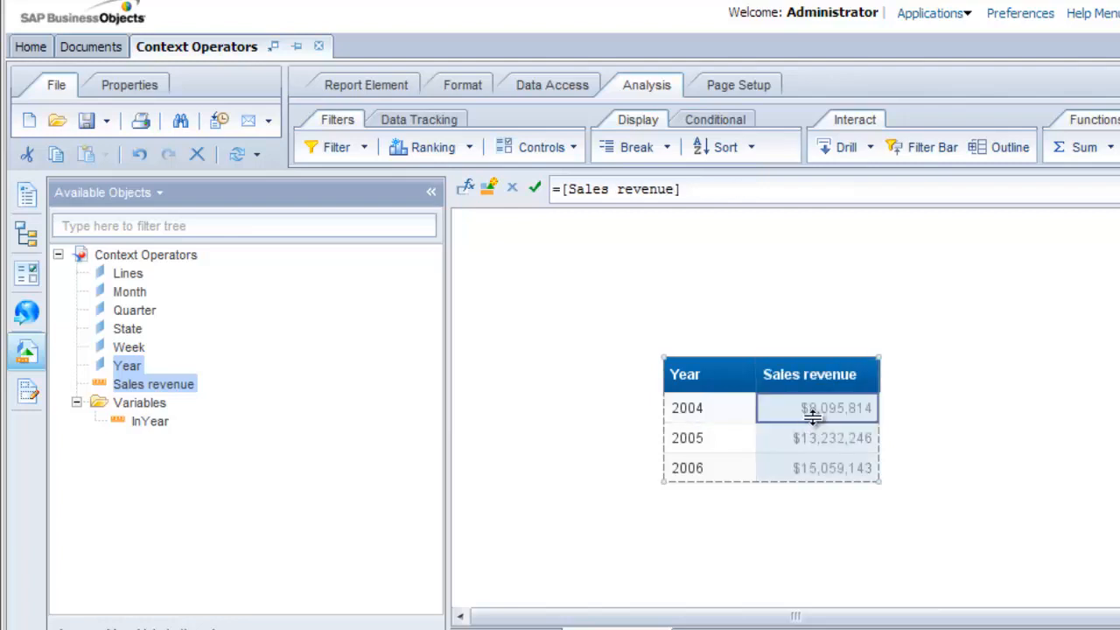
{"action": "left_click", "coordinate": [623, 394]}
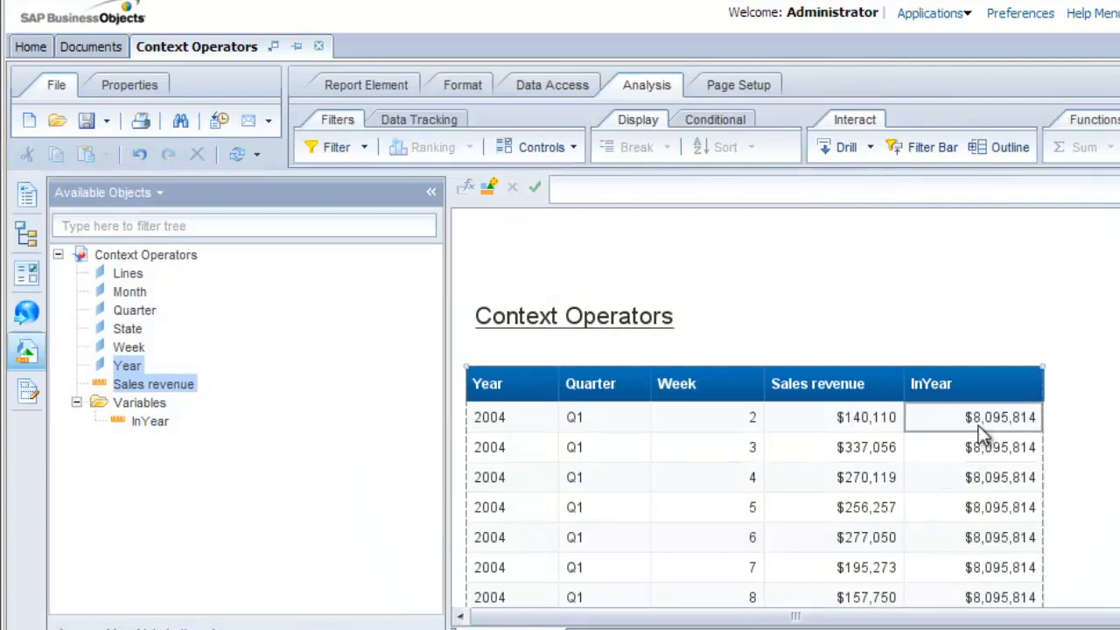
{"action": "left_click", "coordinate": [976, 419]}
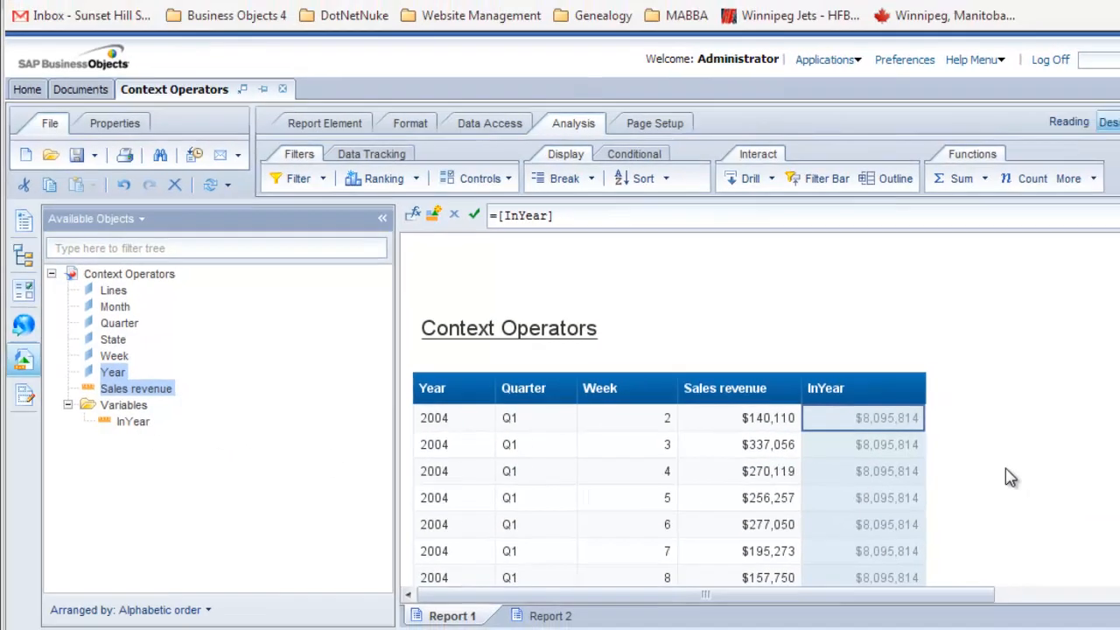
Step: Create a measure variable ForEachState with the formula =Max([Sales revenue] ForEach ([State])), validate the formula and save it
{"action": "left_click", "coordinate": [1069, 530]}
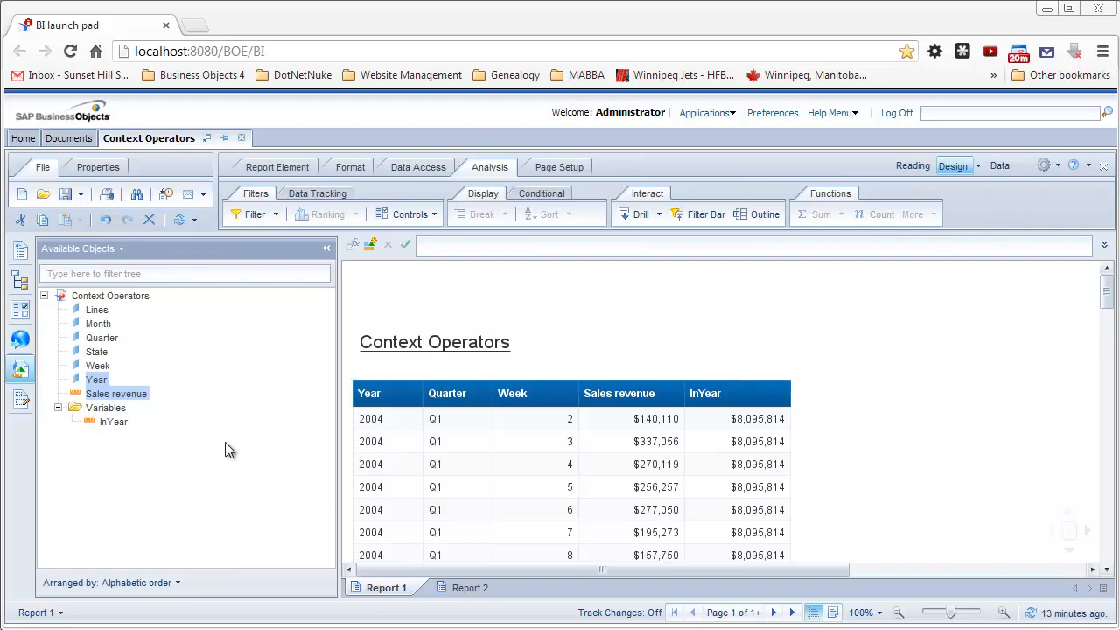
{"action": "left_click", "coordinate": [112, 410]}
{"action": "right_click", "coordinate": [147, 385]}
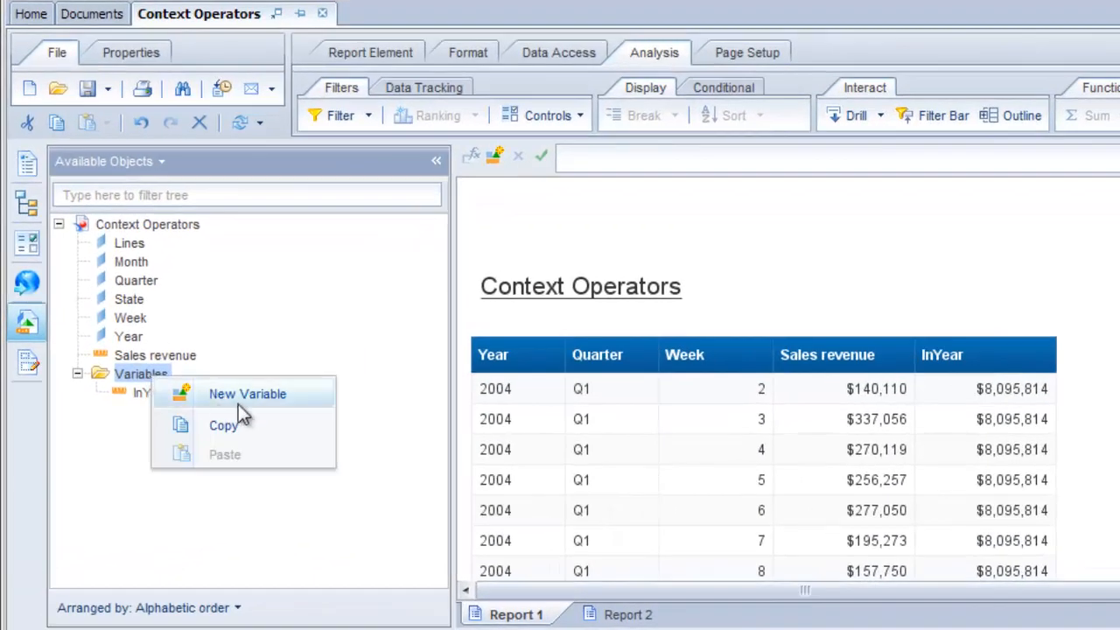
{"action": "left_click", "coordinate": [235, 398]}
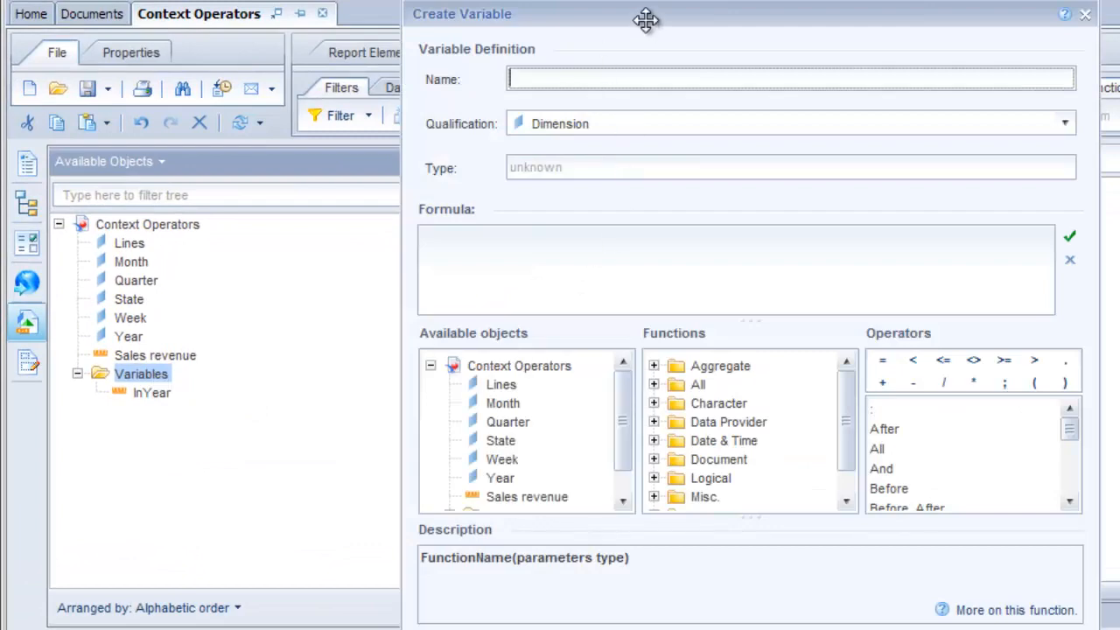
{"action": "left_click_drag", "start_coordinate": [646, 22], "coordinate": [658, 0]}
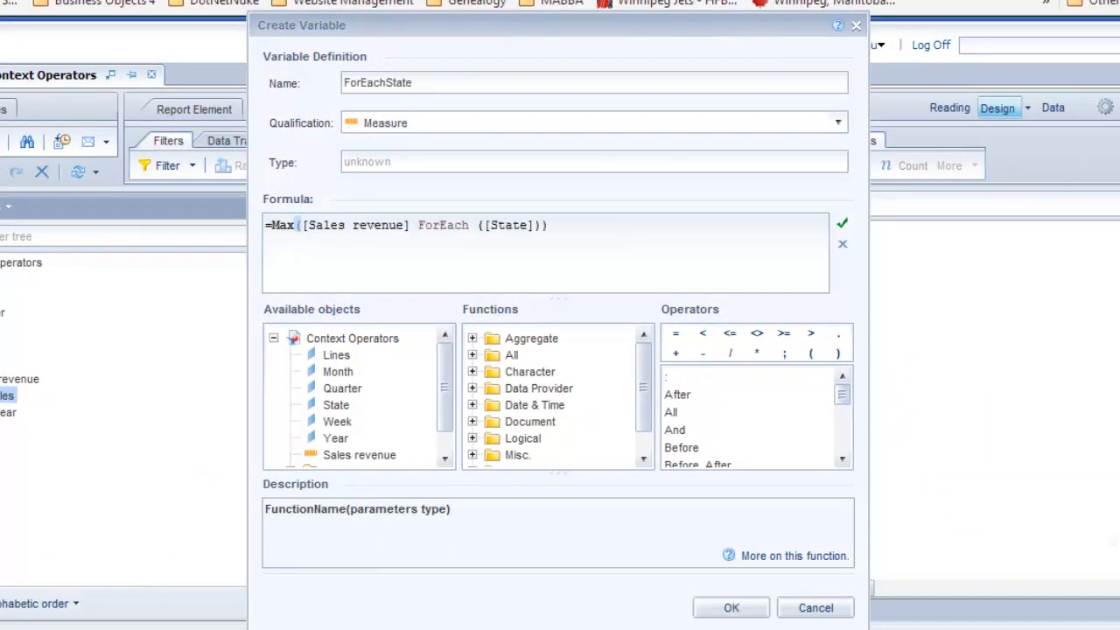
{"action": "left_click", "coordinate": [434, 83]}
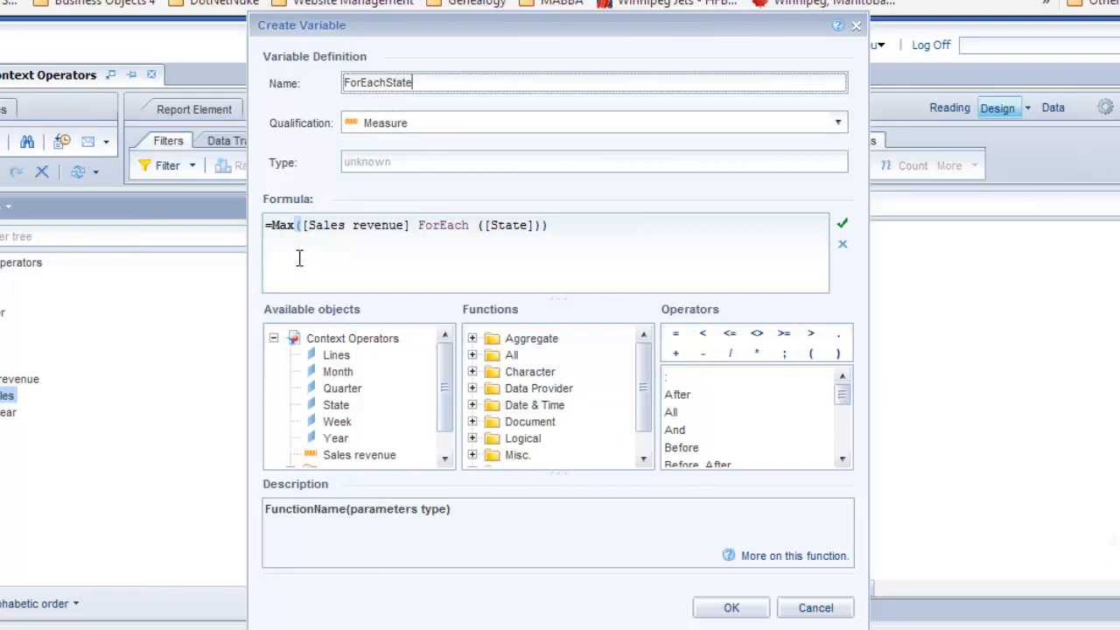
{"action": "left_click_drag", "start_coordinate": [271, 226], "coordinate": [420, 226]}
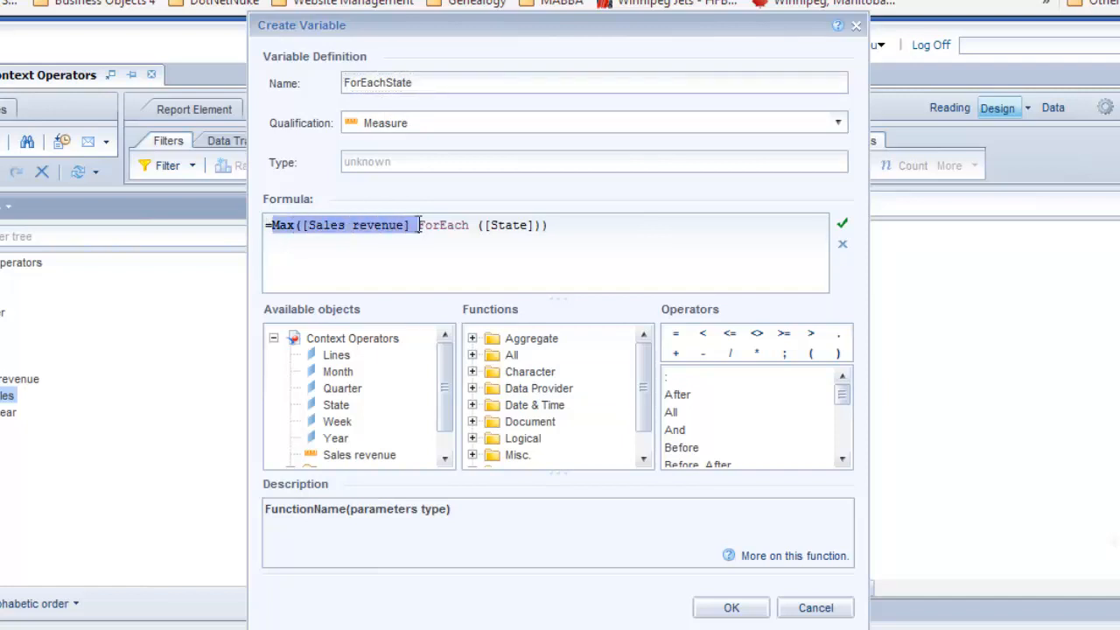
{"action": "left_click", "coordinate": [446, 225]}
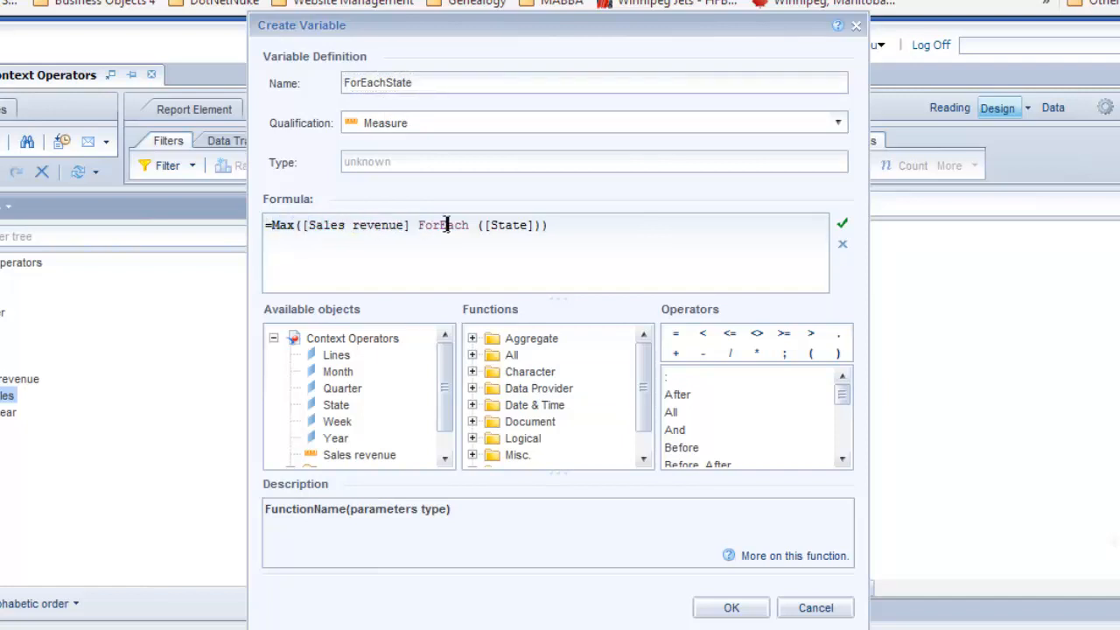
{"action": "double_click", "coordinate": [428, 226]}
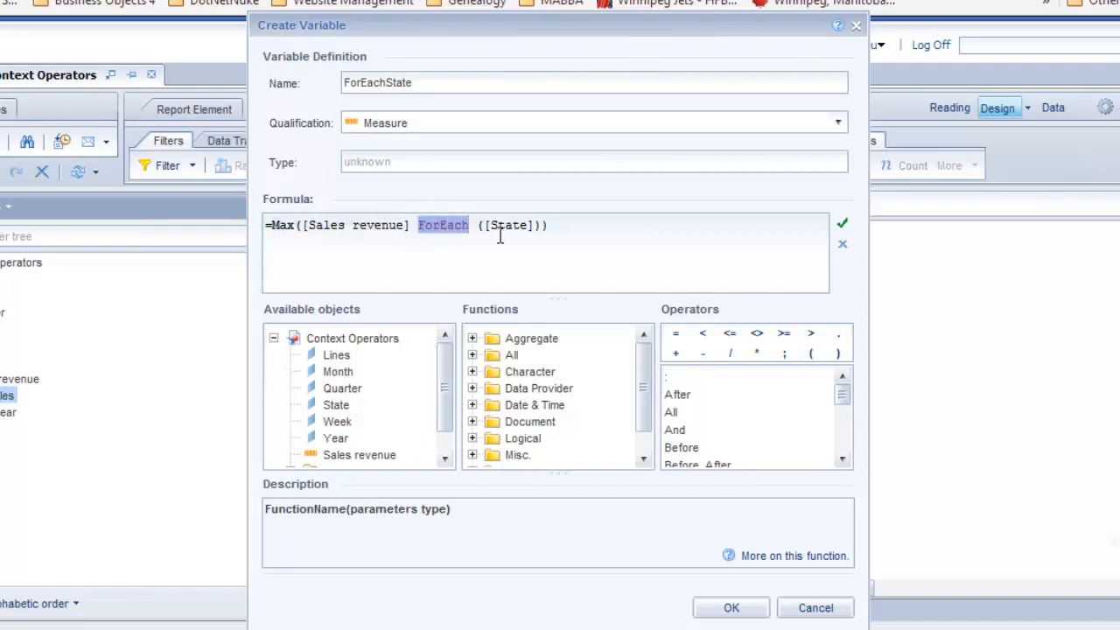
{"action": "left_click", "coordinate": [535, 259]}
{"action": "left_click_drag", "start_coordinate": [497, 26], "coordinate": [563, 1]}
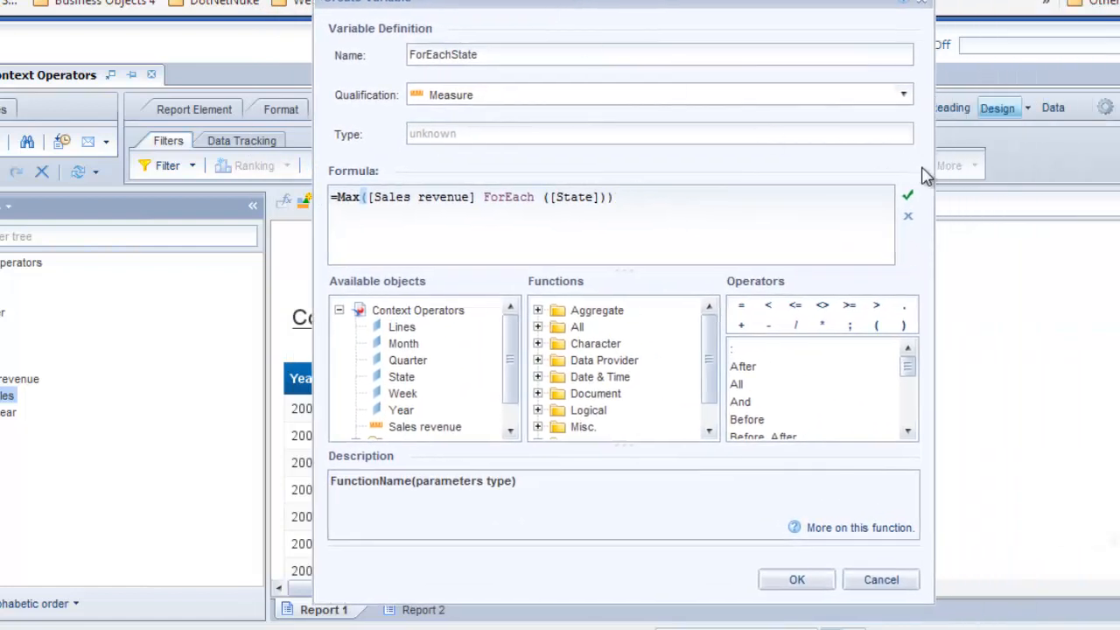
{"action": "left_click", "coordinate": [907, 195]}
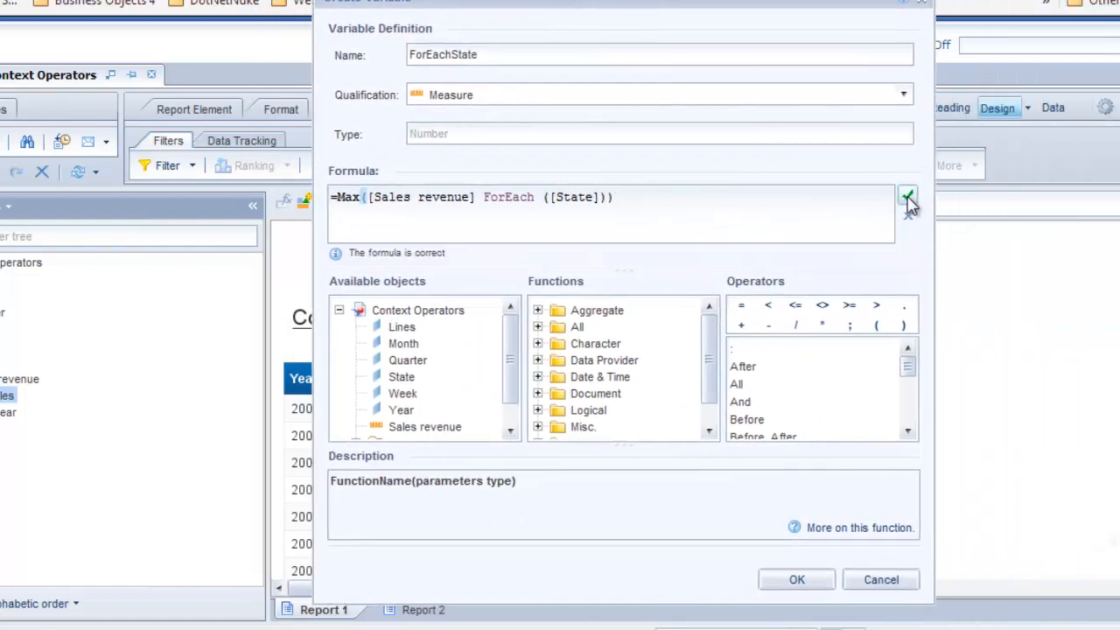
{"action": "left_click", "coordinate": [797, 586]}
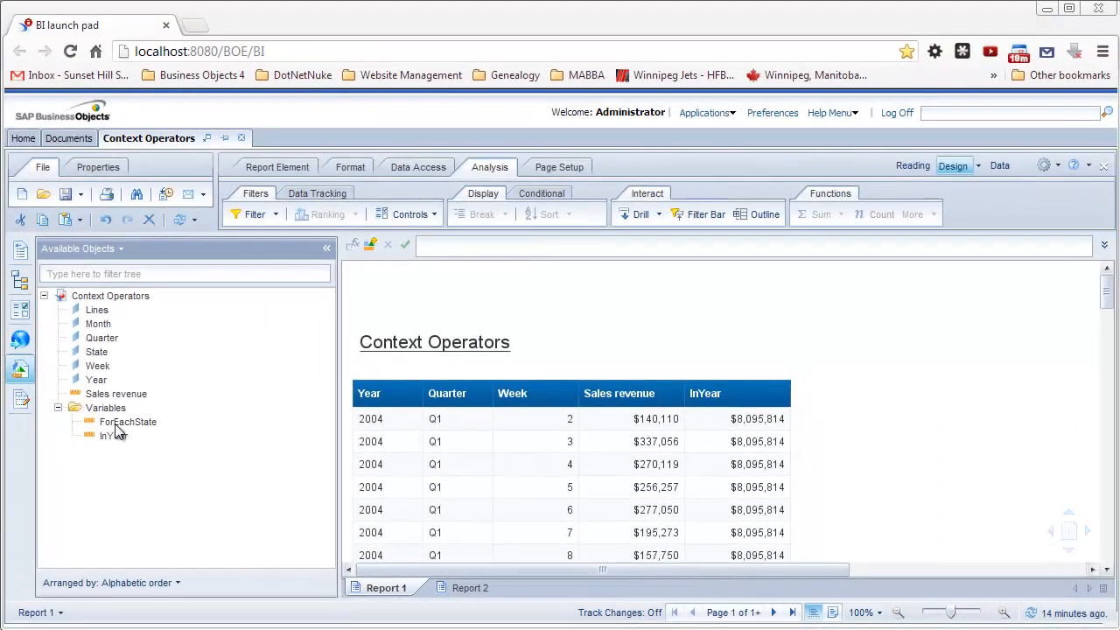
Step: Add the ForEachState variable as a new column after InYear in the Context Operators table
{"action": "mouse_move", "coordinate": [118, 422]}
{"action": "left_mouse_down"}
{"action": "mouse_move", "coordinate": [475, 447]}
{"action": "mouse_move", "coordinate": [791, 398]}
{"action": "left_mouse_up"}
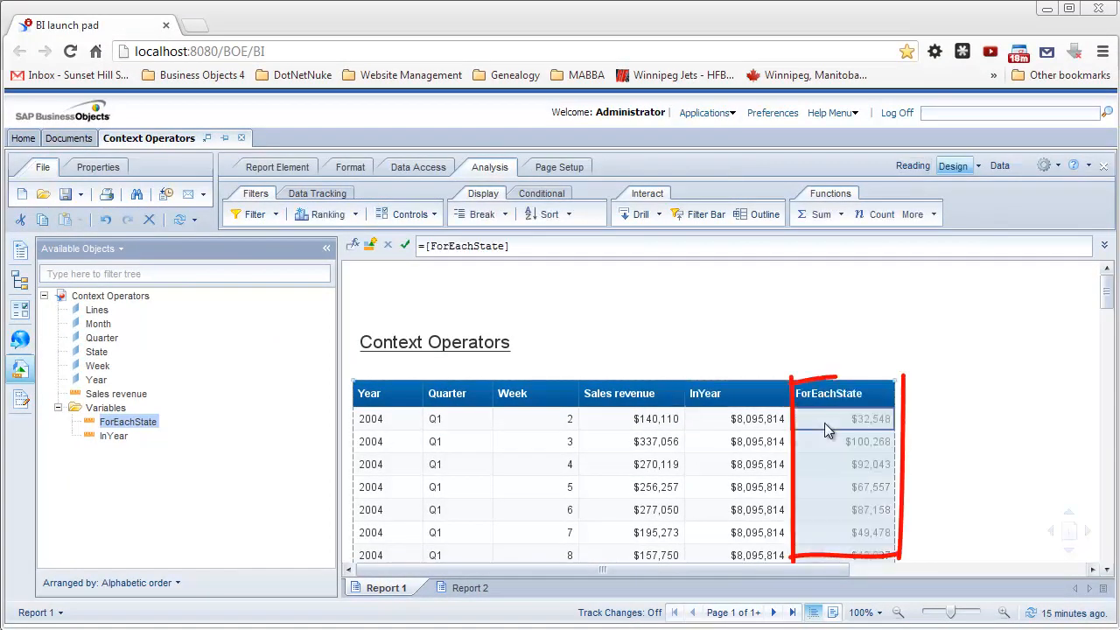
{"action": "left_click", "coordinate": [975, 451]}
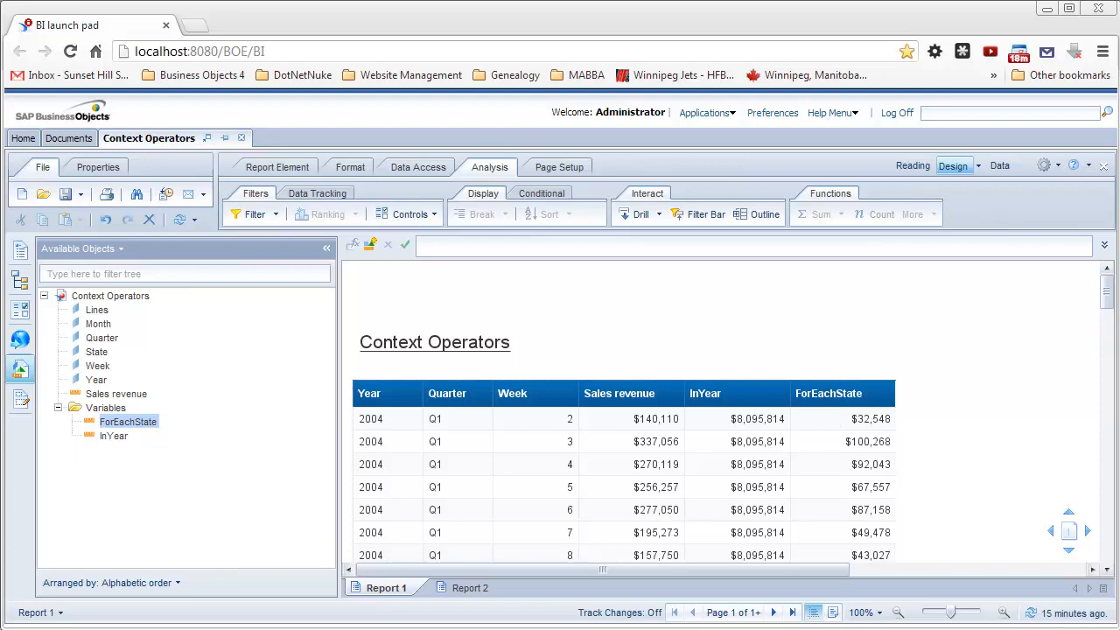
Step: Add a third report with a table of Year, Quarter, Week, State and Sales revenue, and turn Year into a section heading
{"action": "right_click", "coordinate": [382, 595]}
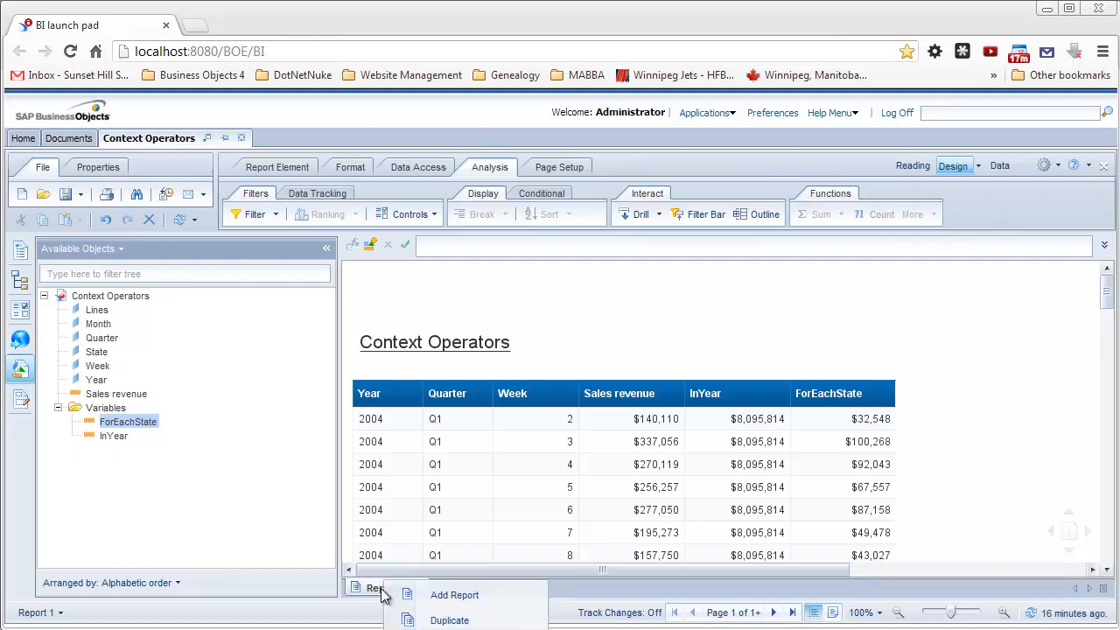
{"action": "left_click", "coordinate": [442, 594]}
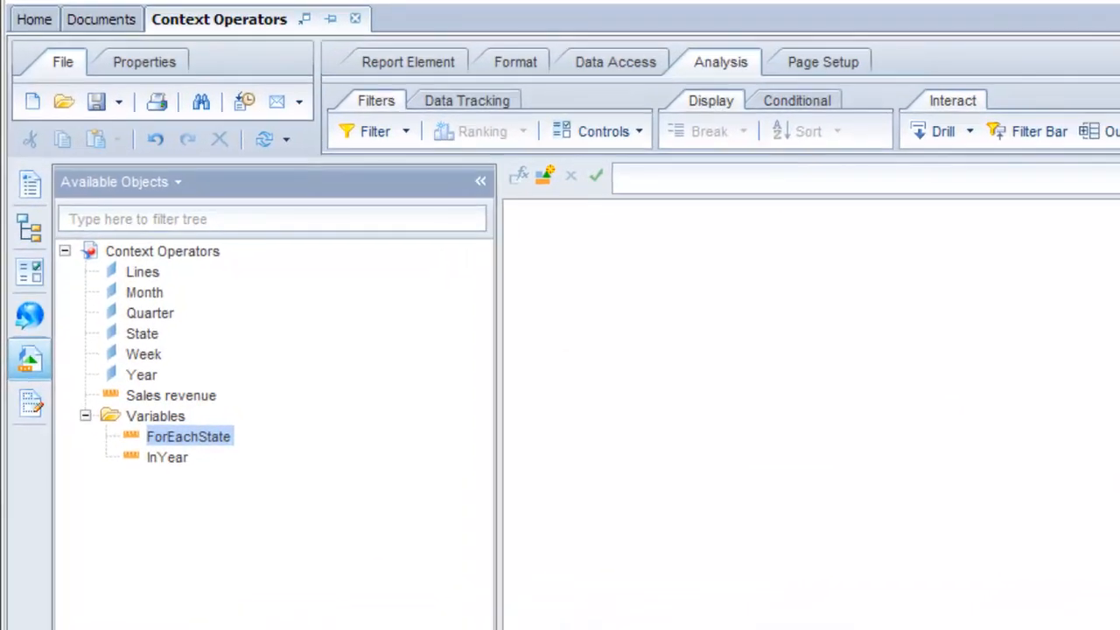
{"action": "left_click", "coordinate": [145, 376]}
{"action": "left_click", "coordinate": [149, 313], "text": "ctrl"}
{"action": "left_click", "coordinate": [156, 354], "text": "ctrl"}
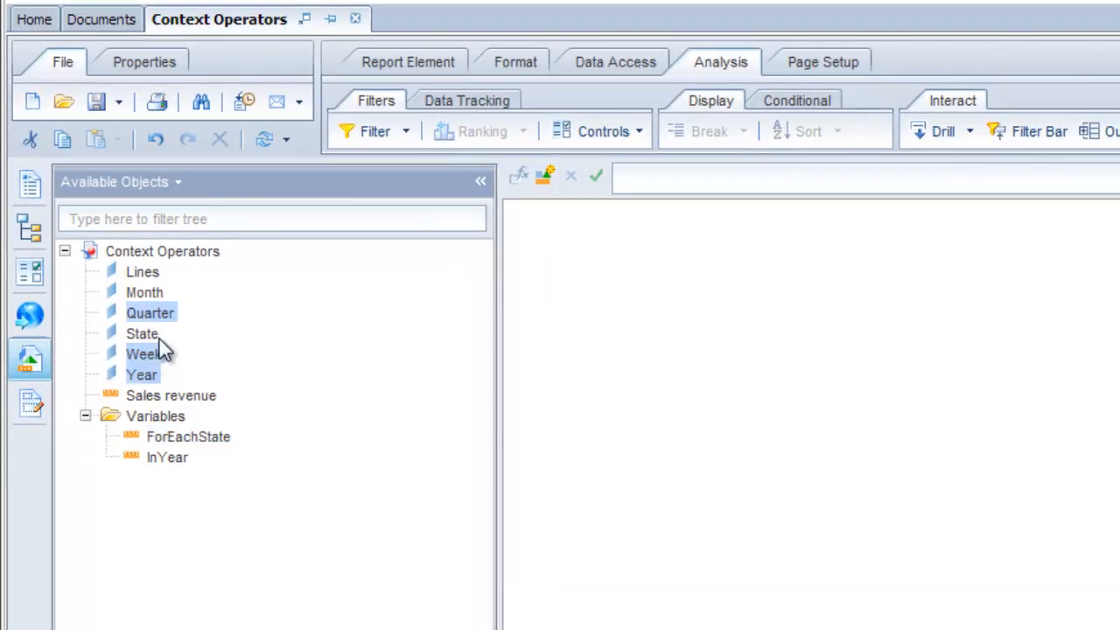
{"action": "left_click", "coordinate": [131, 334], "text": "ctrl"}
{"action": "left_click", "coordinate": [151, 395], "text": "ctrl"}
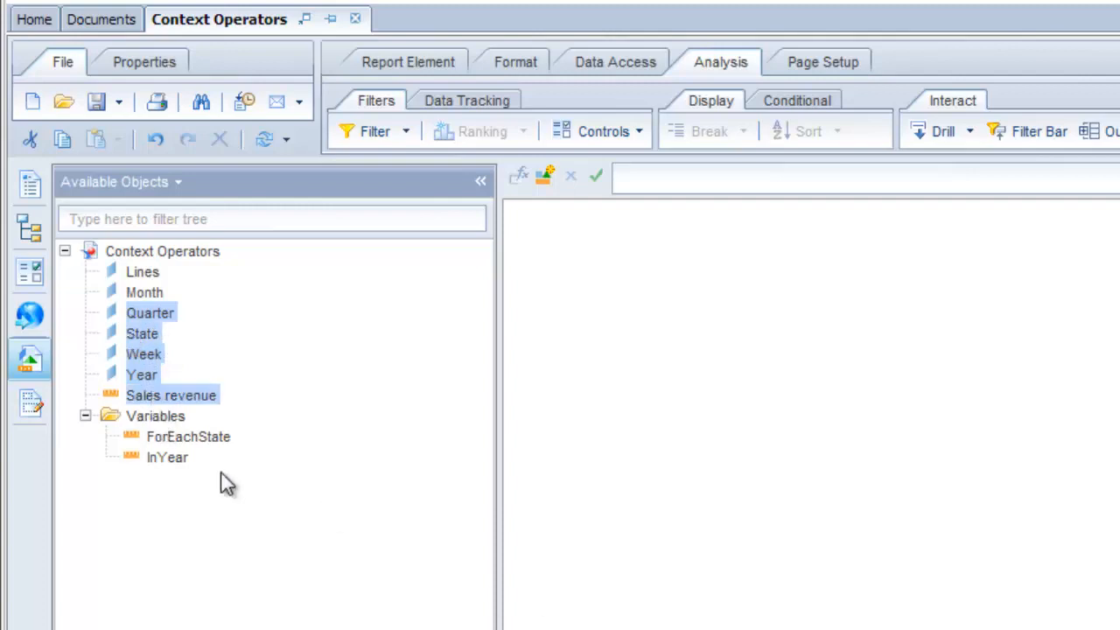
{"action": "left_click_drag", "start_coordinate": [140, 313], "coordinate": [644, 337]}
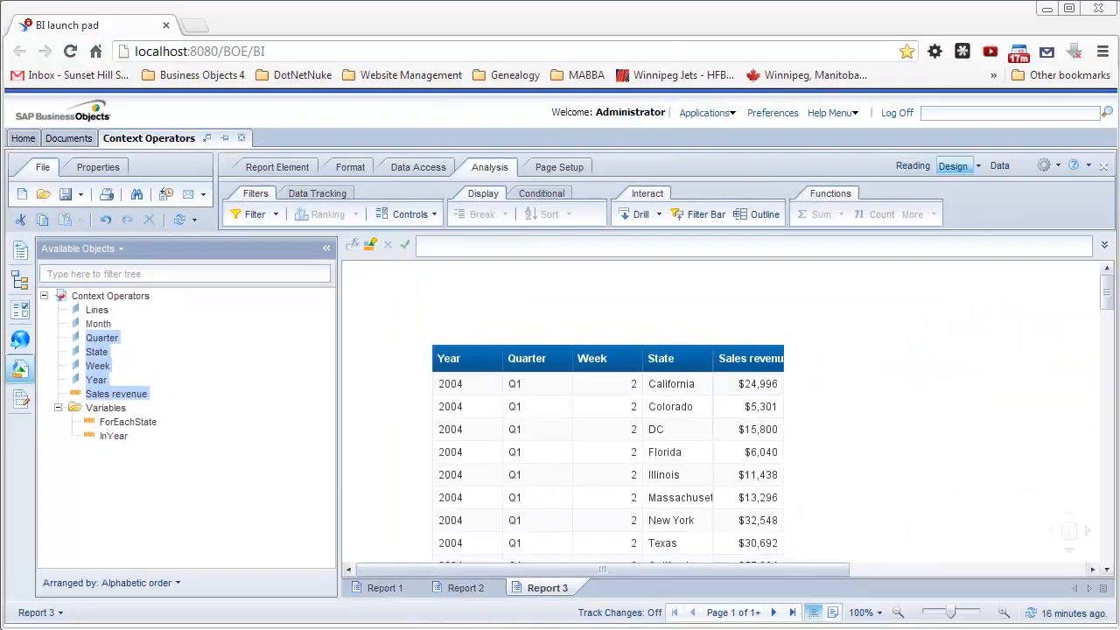
{"action": "left_click_drag", "start_coordinate": [458, 389], "coordinate": [401, 317]}
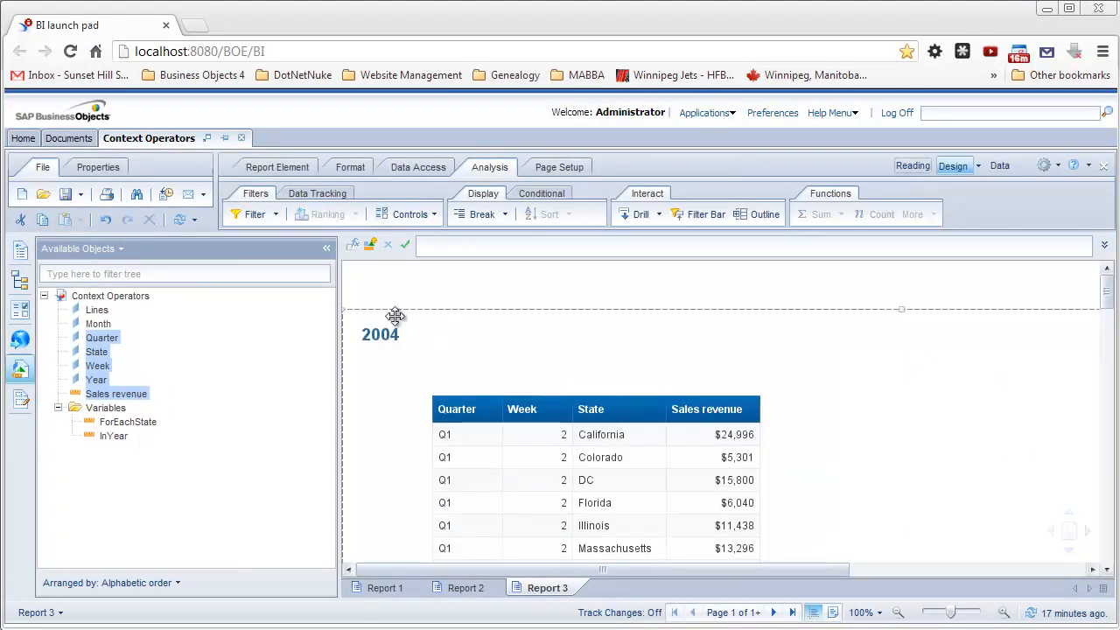
Step: Sort the Report 3 table by Quarter ascending, Week ascending and Sales revenue descending
{"action": "left_click", "coordinate": [693, 436]}
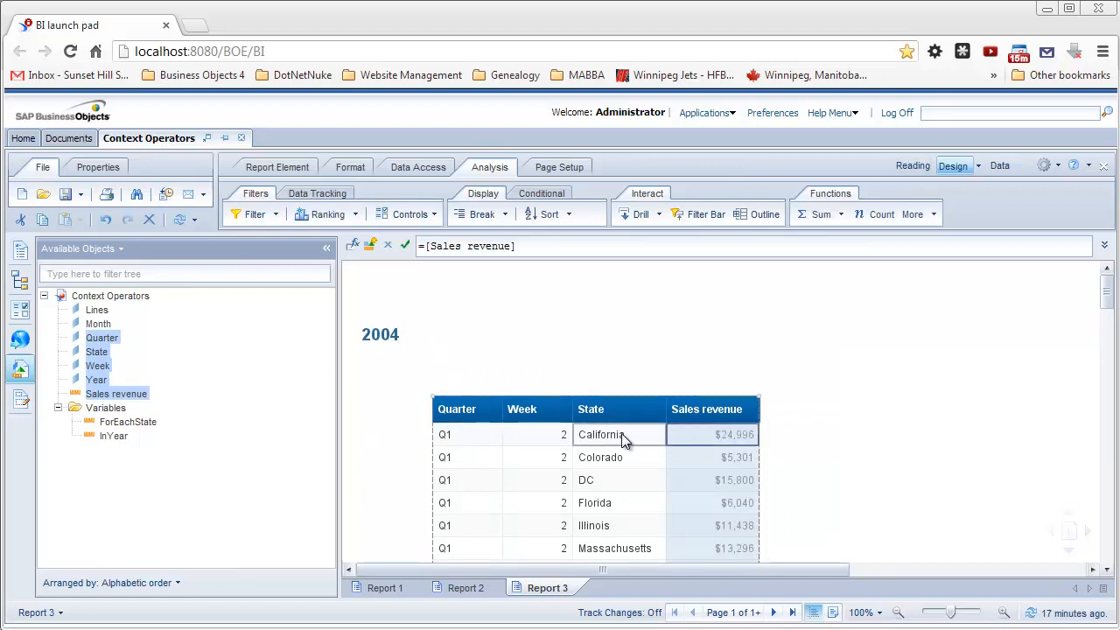
{"action": "left_click", "coordinate": [567, 215]}
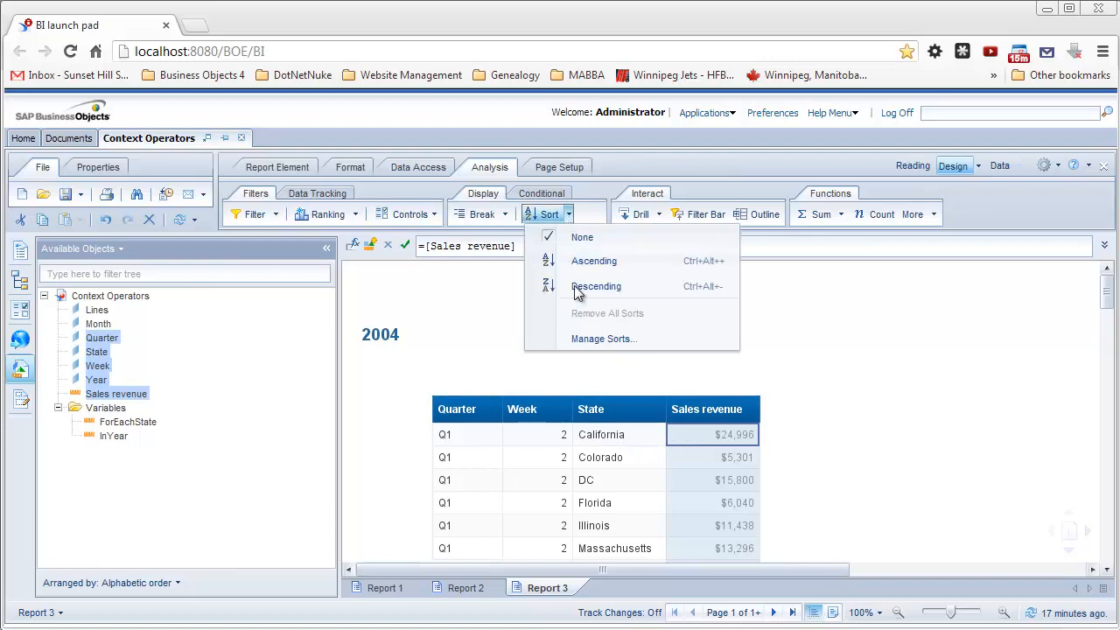
{"action": "left_click", "coordinate": [598, 341]}
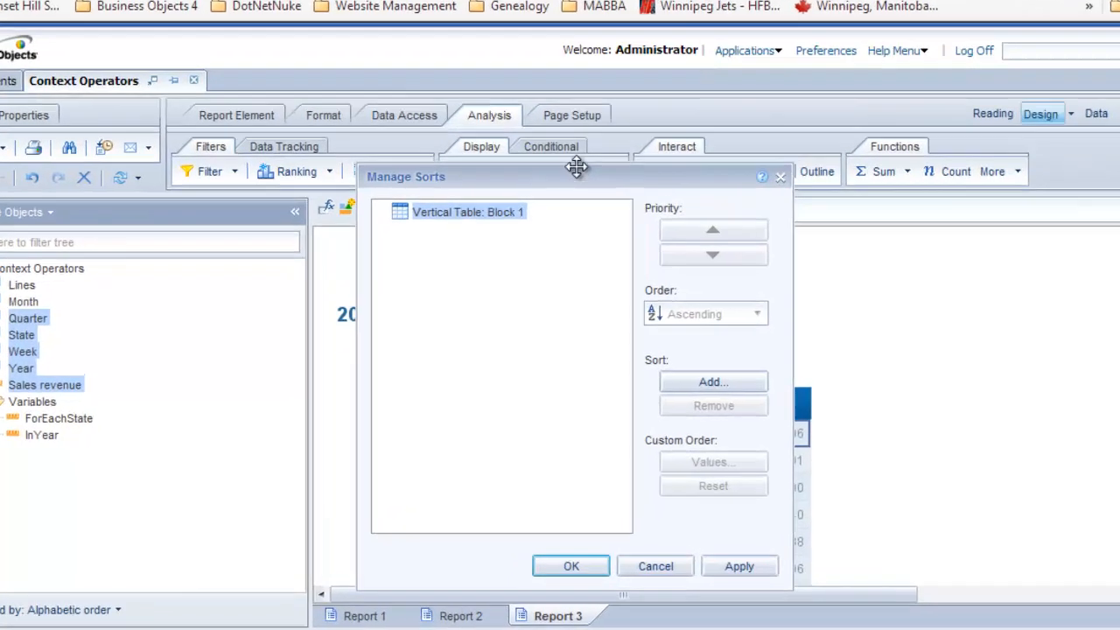
{"action": "left_click_drag", "start_coordinate": [577, 166], "coordinate": [565, 115]}
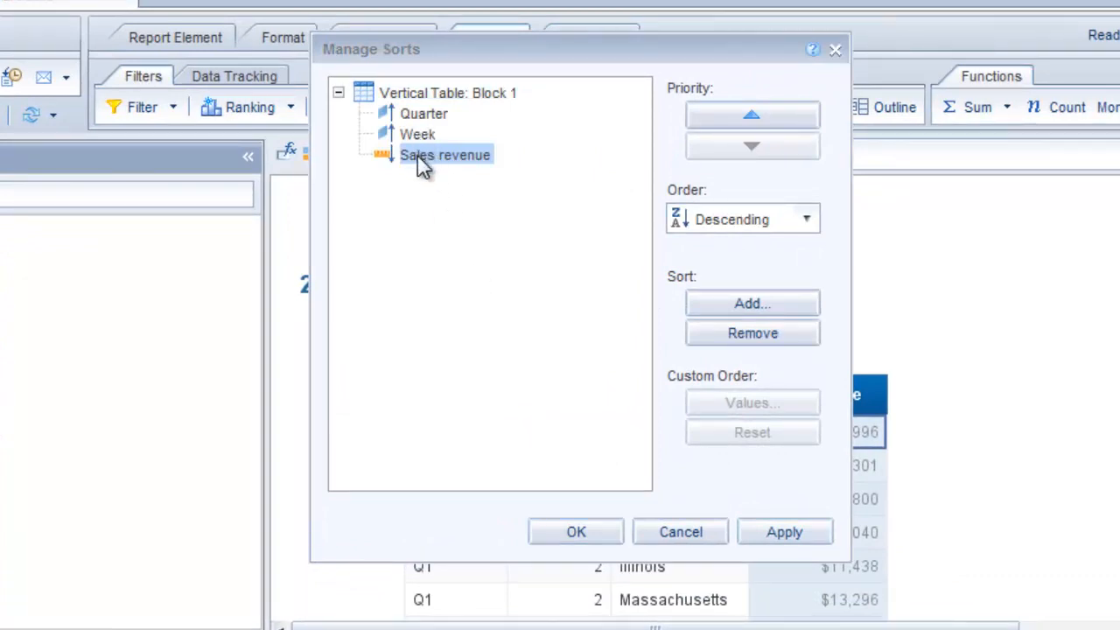
{"action": "left_click", "coordinate": [792, 534]}
{"action": "left_click", "coordinate": [567, 534]}
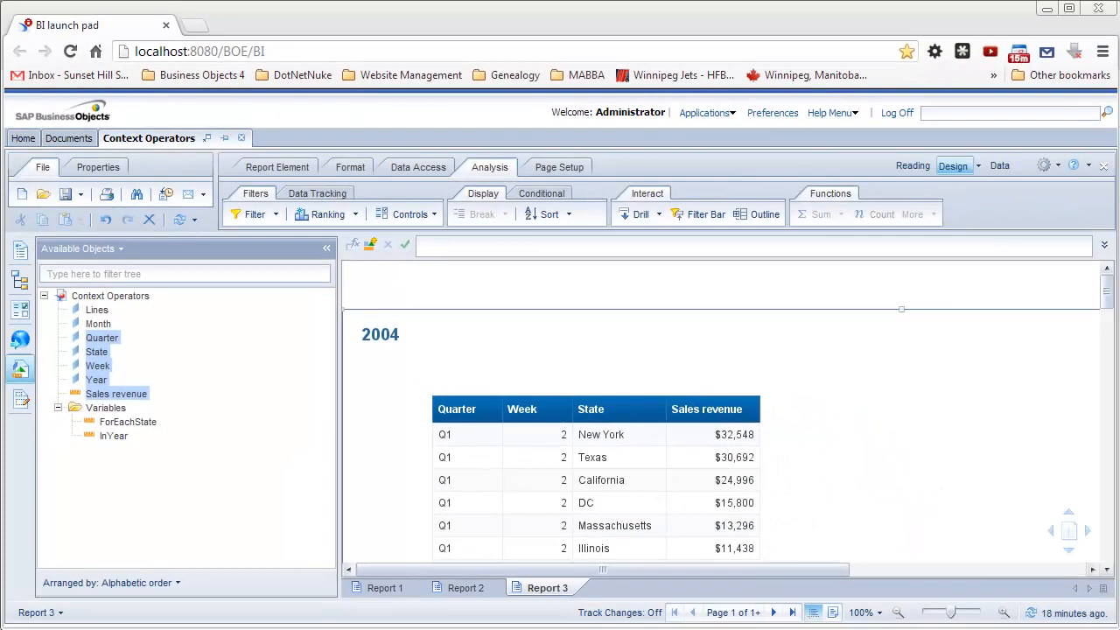
Step: Compare the ForEachState values for weeks 2 and 3 in Report 1 with the highest state revenue per week in Report 3
{"action": "left_click", "coordinate": [383, 589]}
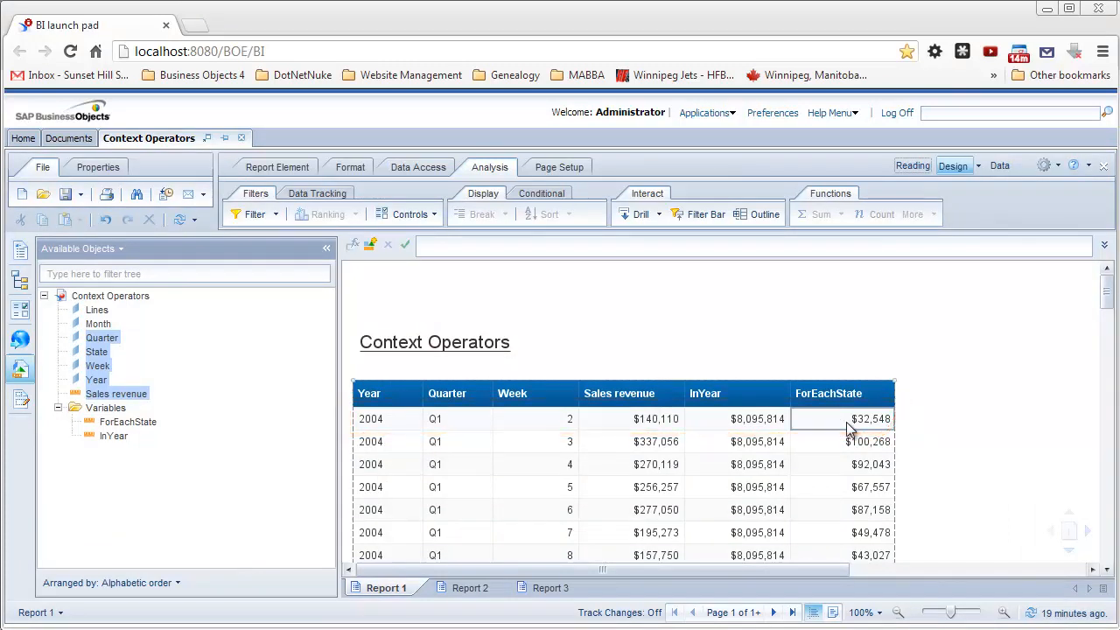
{"action": "left_click", "coordinate": [546, 588]}
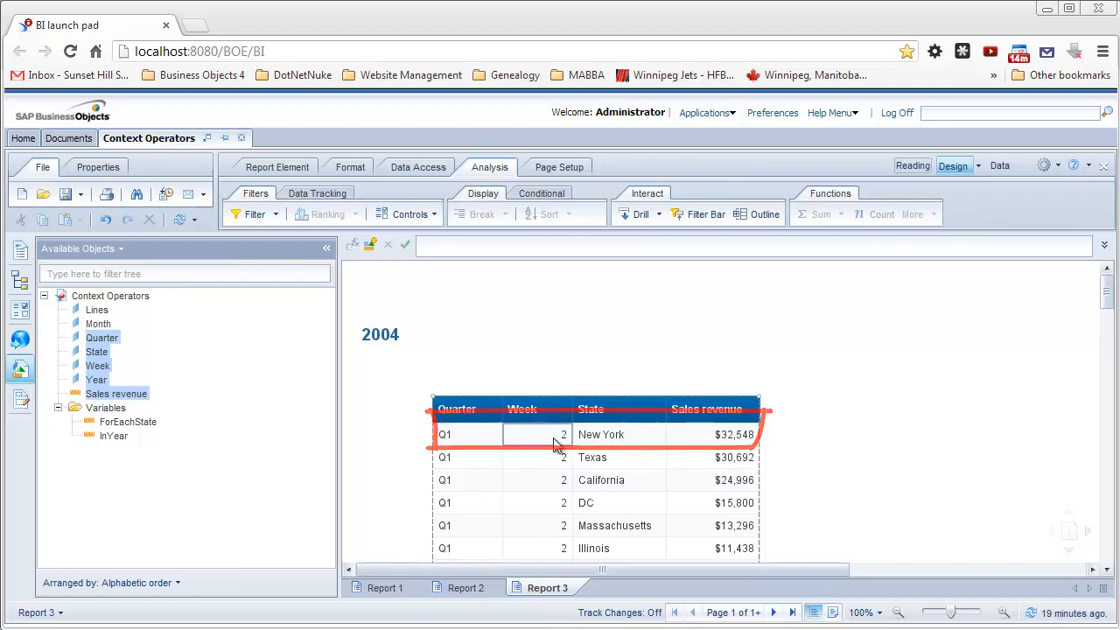
{"action": "scroll", "coordinate": [555, 443], "scroll_direction": "down", "scroll_amount": 3}
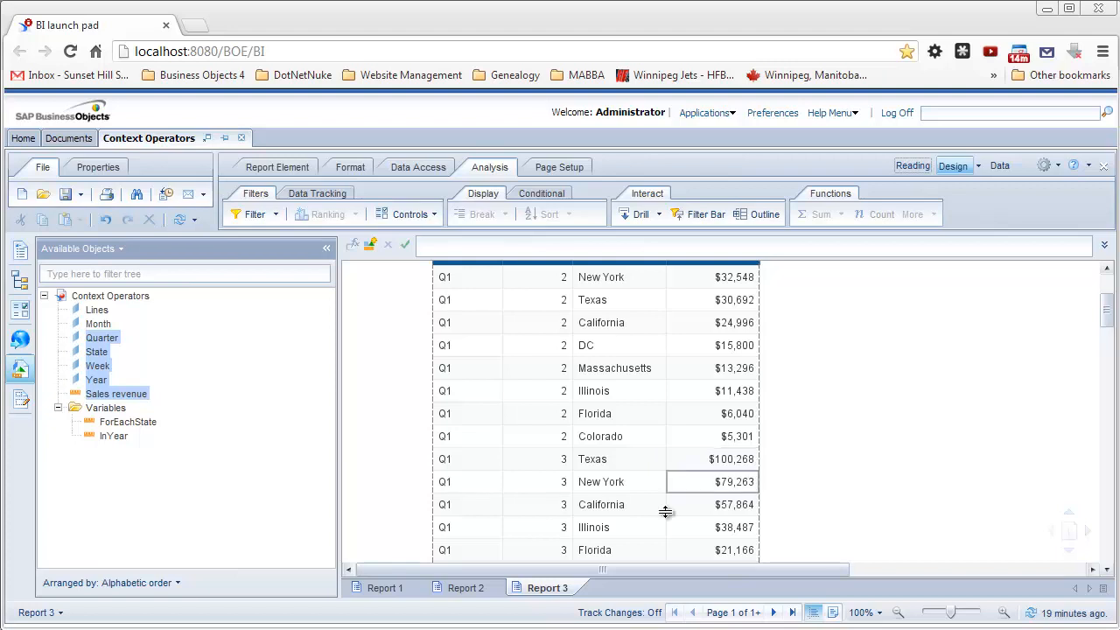
{"action": "left_click", "coordinate": [383, 588]}
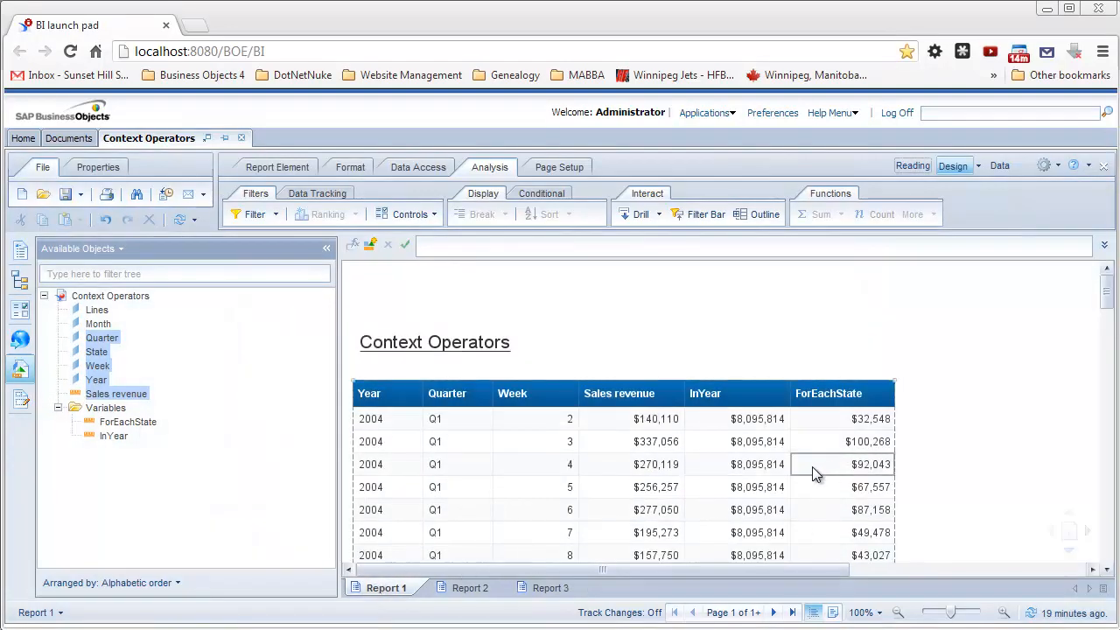
{"action": "left_click", "coordinate": [833, 448]}
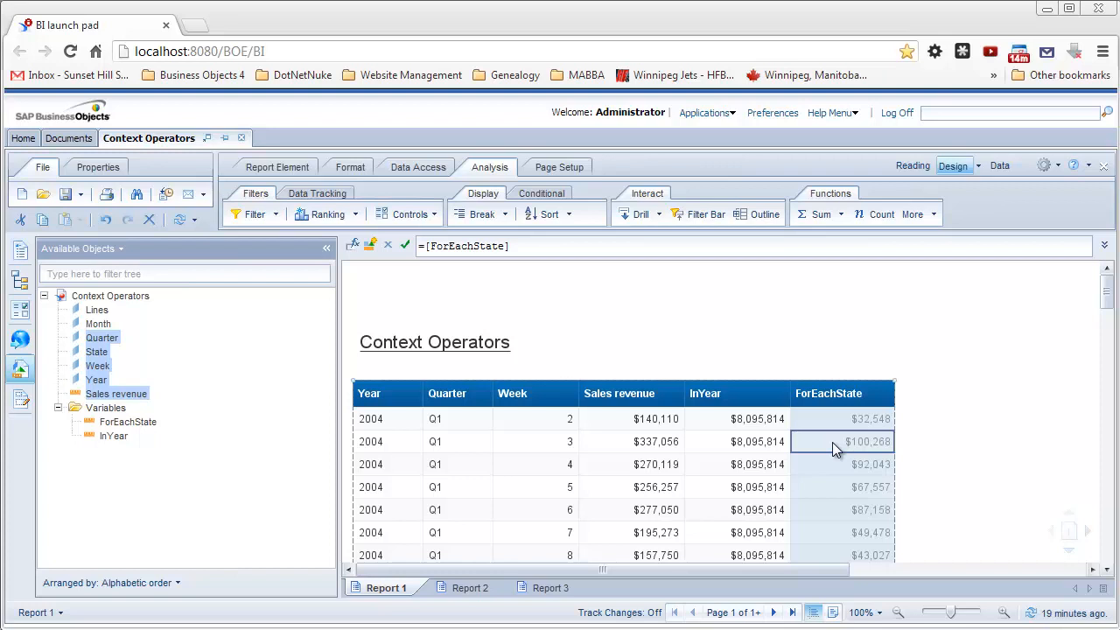
{"action": "left_click", "coordinate": [938, 452]}
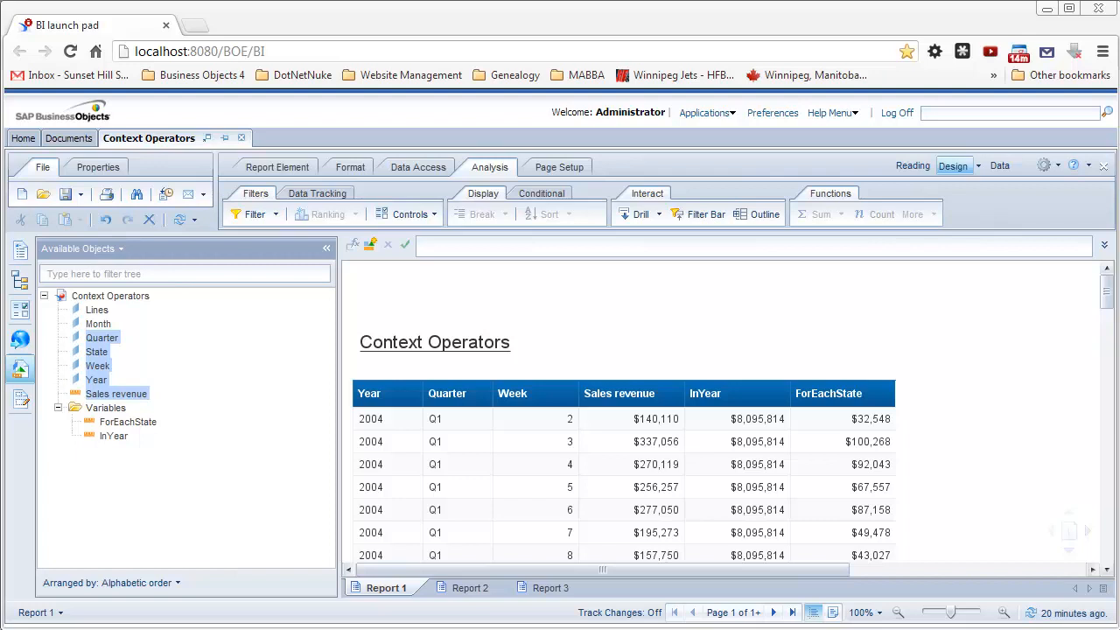
Step: Create a measure variable ForAllWeek with the formula =[Sales revenue] ForAll ([Week]), validate the formula and save it
{"action": "left_click", "coordinate": [98, 409]}
{"action": "right_click", "coordinate": [98, 415]}
{"action": "left_click", "coordinate": [123, 424]}
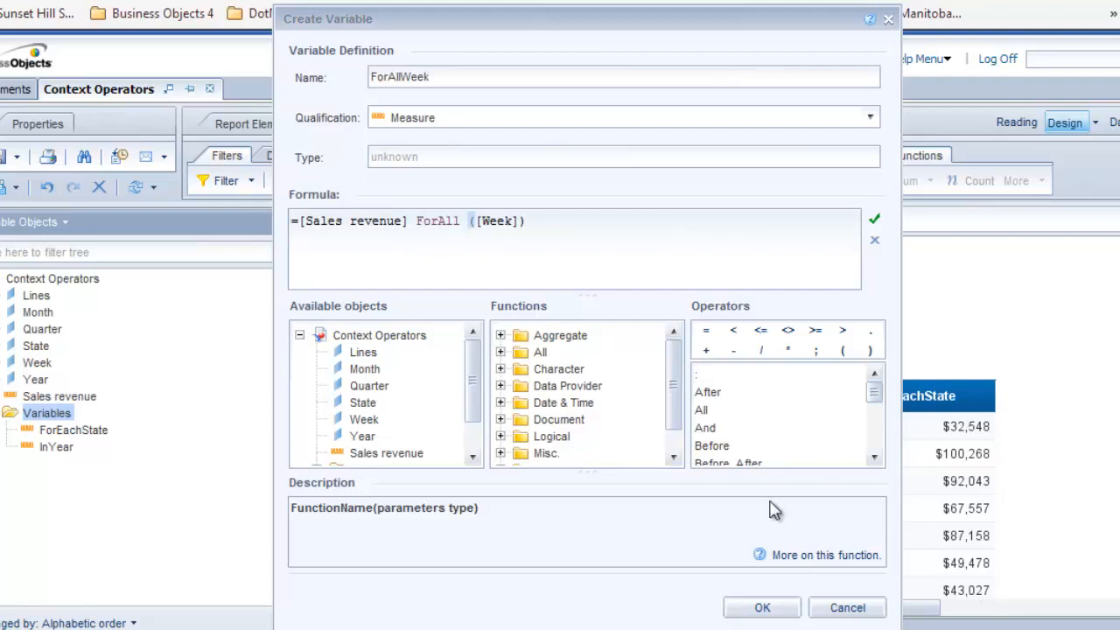
{"action": "left_click", "coordinate": [463, 77]}
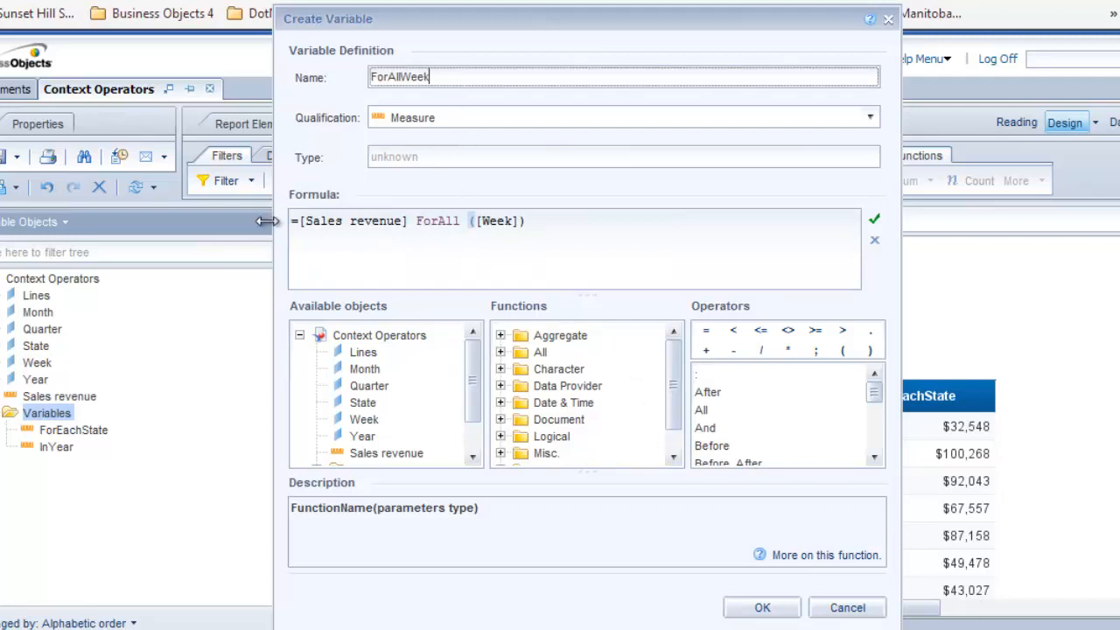
{"action": "left_click_drag", "start_coordinate": [418, 222], "coordinate": [461, 222]}
{"action": "left_click", "coordinate": [490, 222]}
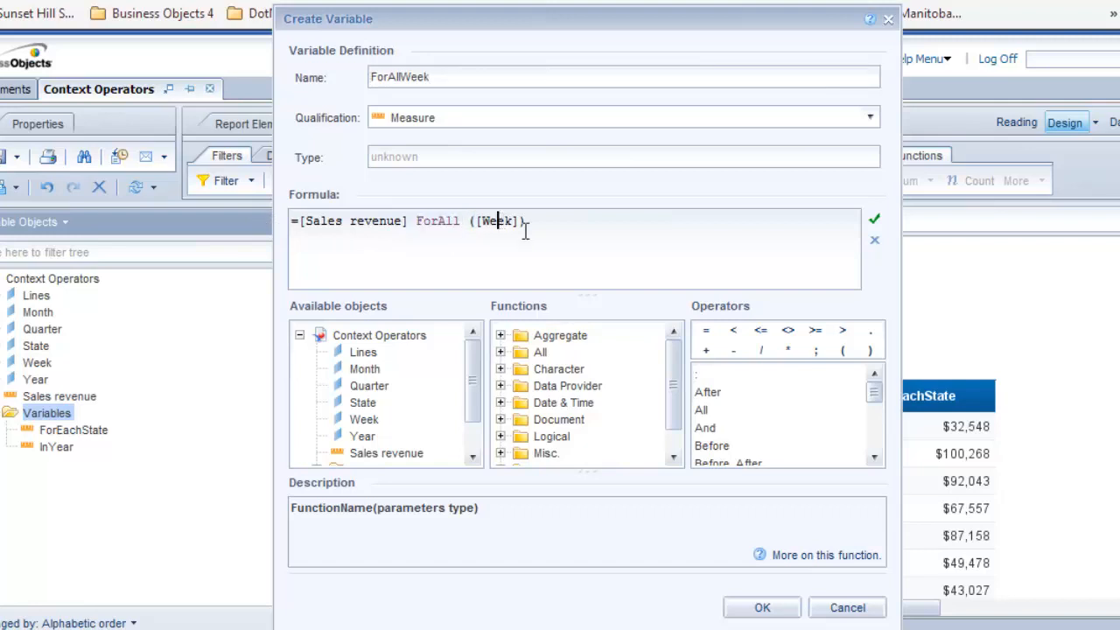
{"action": "left_click", "coordinate": [608, 233]}
{"action": "left_click", "coordinate": [874, 219]}
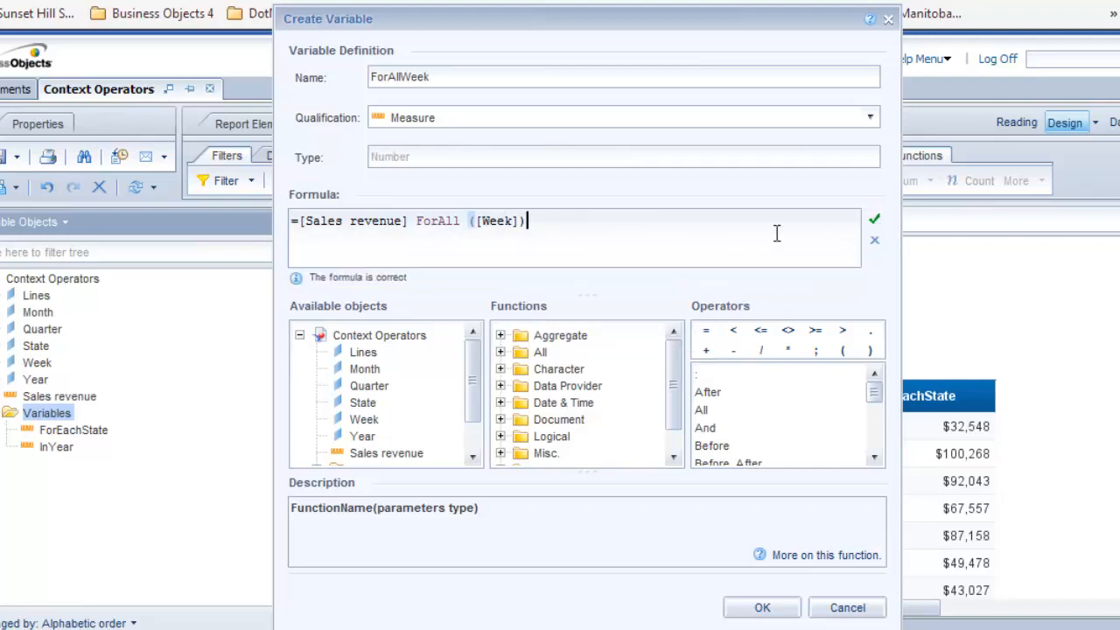
{"action": "left_click", "coordinate": [763, 608]}
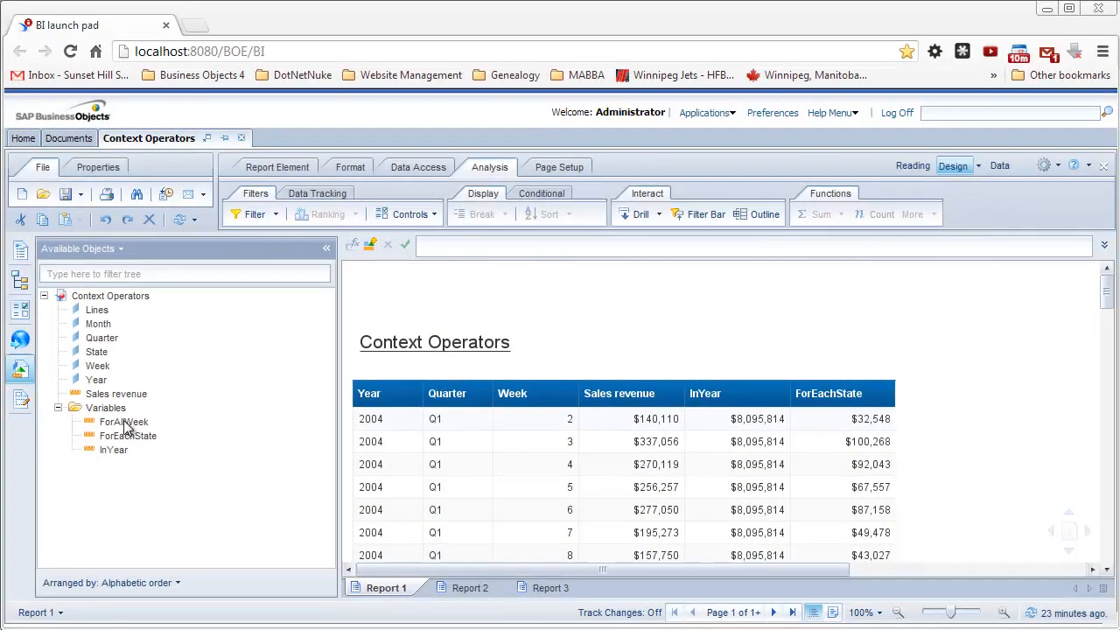
Step: Add the ForAllWeek variable as a new column after ForEachState in the Report 1 table and review its values across Q1 and Q2
{"action": "left_click_drag", "start_coordinate": [126, 424], "coordinate": [893, 403]}
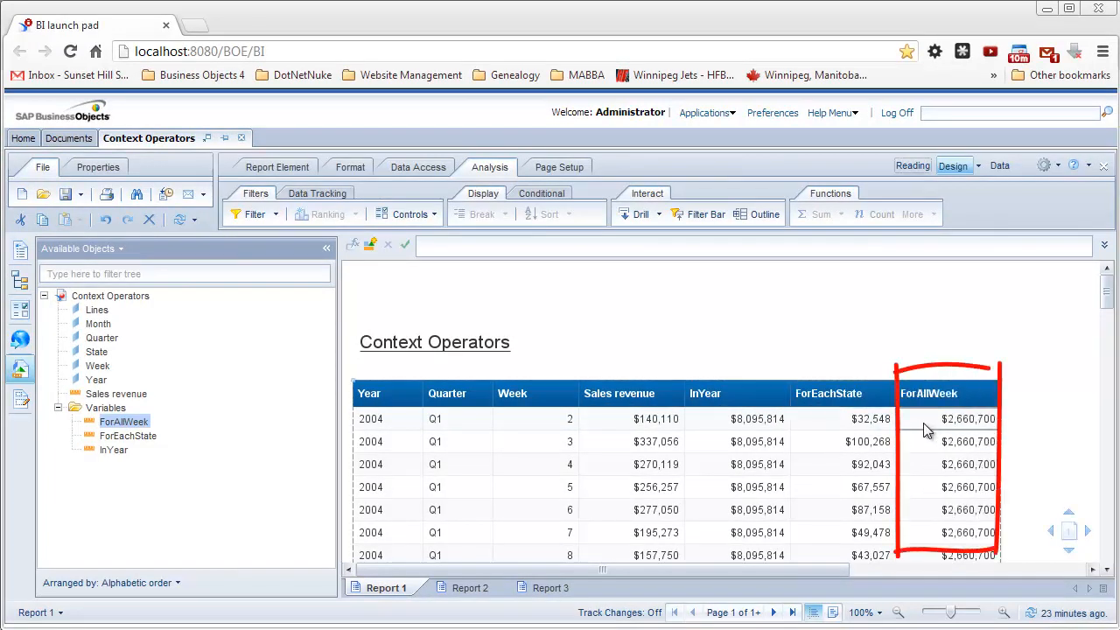
{"action": "left_click", "coordinate": [923, 423]}
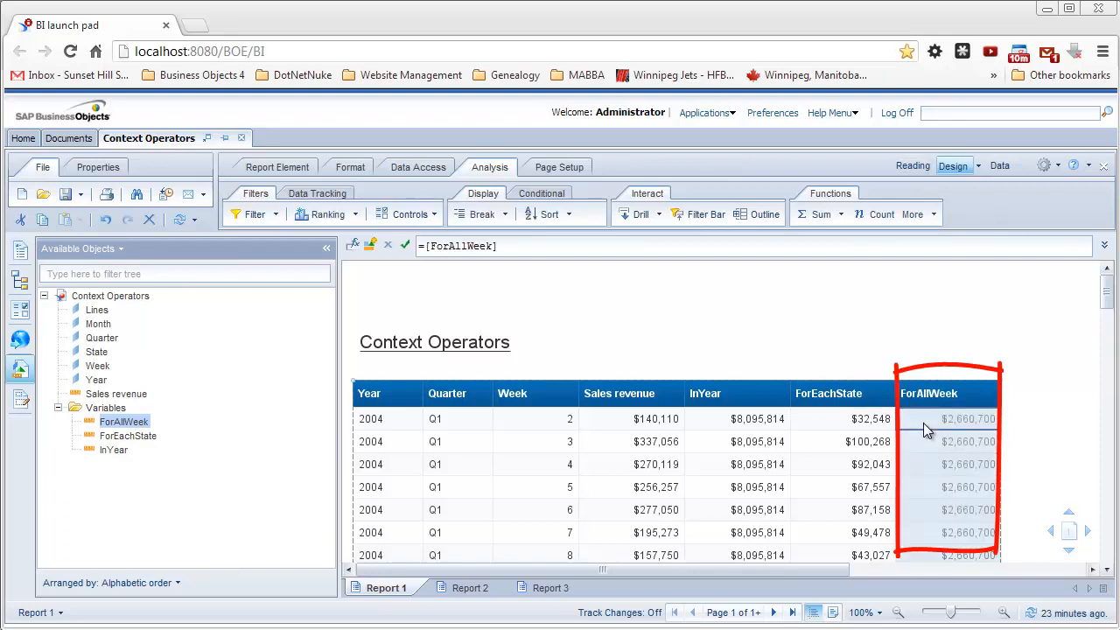
{"action": "scroll", "coordinate": [775, 446], "scroll_direction": "down", "scroll_amount": 2}
{"action": "scroll", "coordinate": [774, 446], "scroll_direction": "down", "scroll_amount": 4}
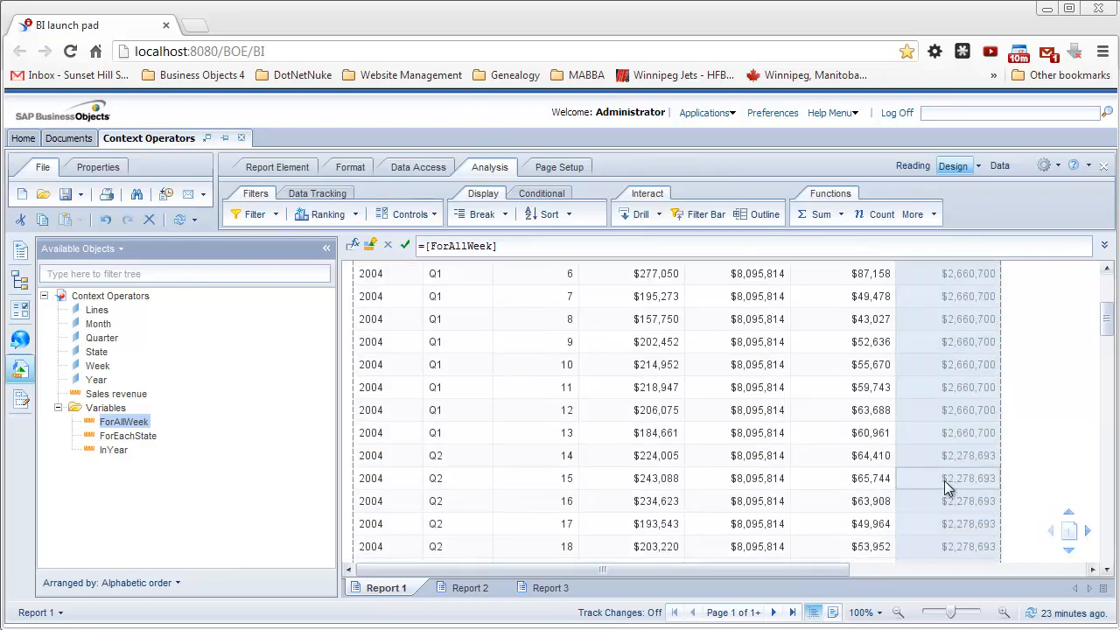
{"action": "left_click", "coordinate": [932, 455]}
{"action": "scroll", "coordinate": [932, 455], "scroll_direction": "up", "scroll_amount": 4}
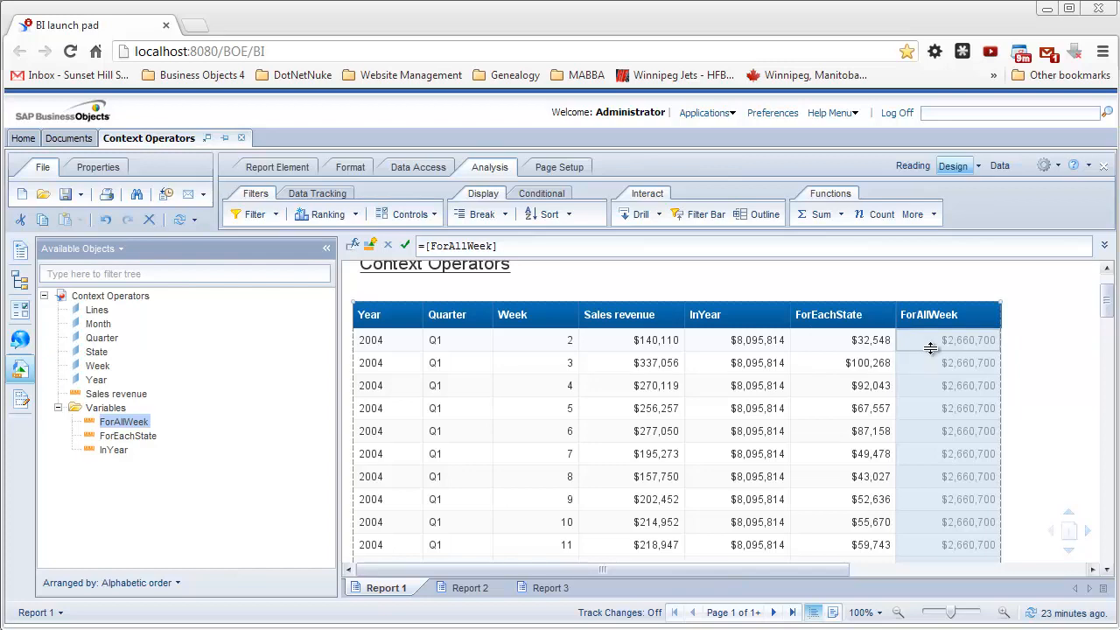
Step: Add a fourth report with a table of Year, Quarter and Sales revenue, and turn Year into a section heading
{"action": "right_click", "coordinate": [383, 592]}
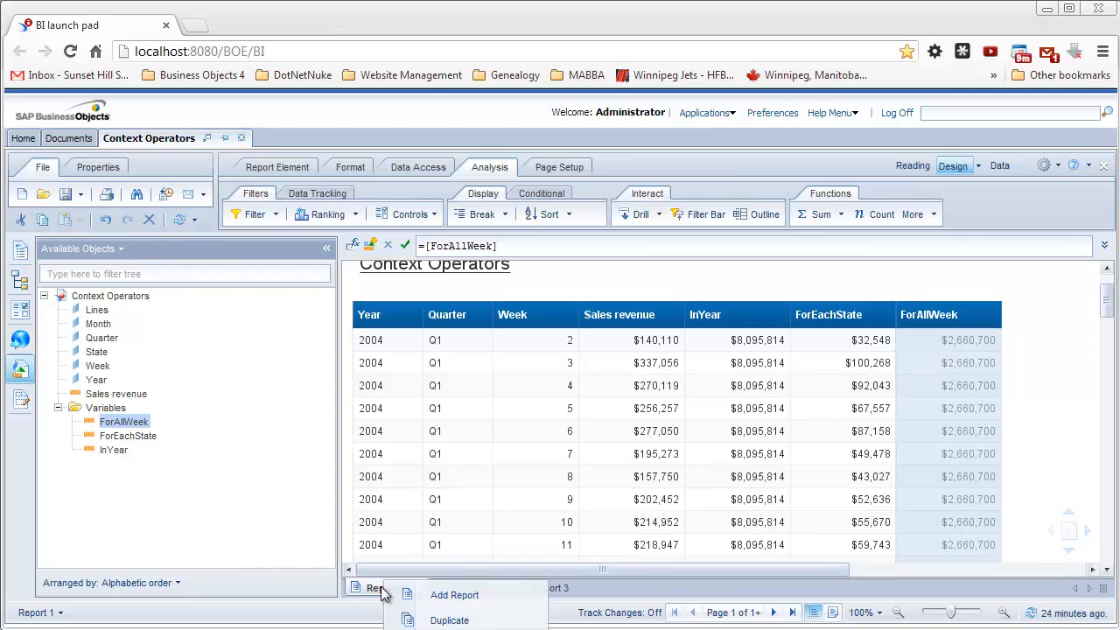
{"action": "left_click", "coordinate": [436, 591]}
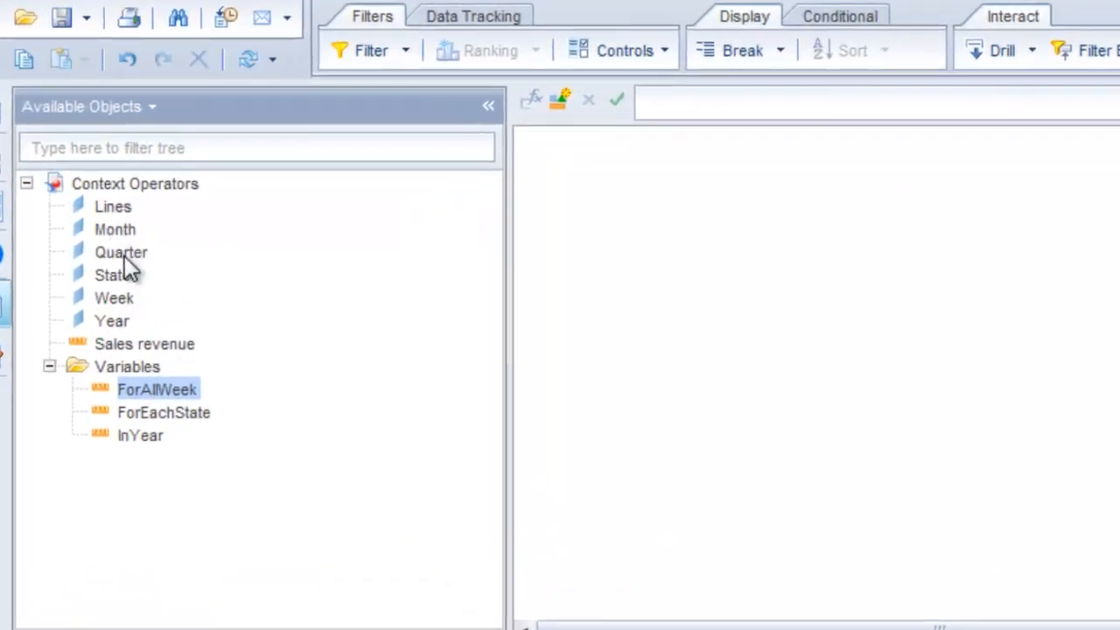
{"action": "left_click", "coordinate": [111, 320]}
{"action": "left_click", "coordinate": [117, 254], "text": "ctrl"}
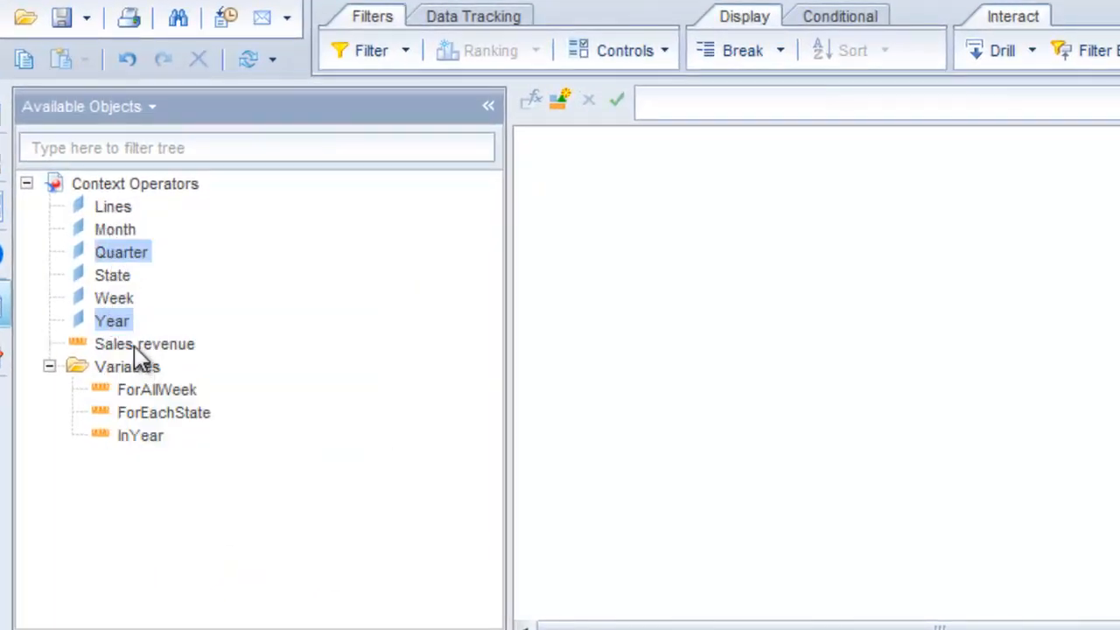
{"action": "left_click", "coordinate": [139, 342], "text": "ctrl"}
{"action": "left_click_drag", "start_coordinate": [116, 249], "coordinate": [713, 294]}
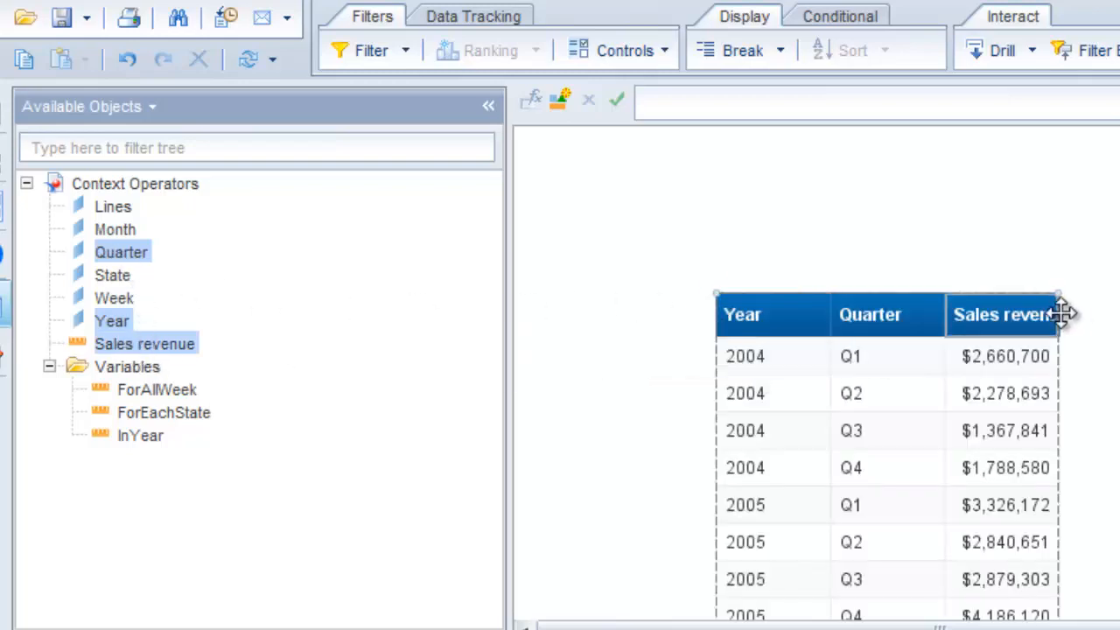
{"action": "left_click", "coordinate": [1054, 308]}
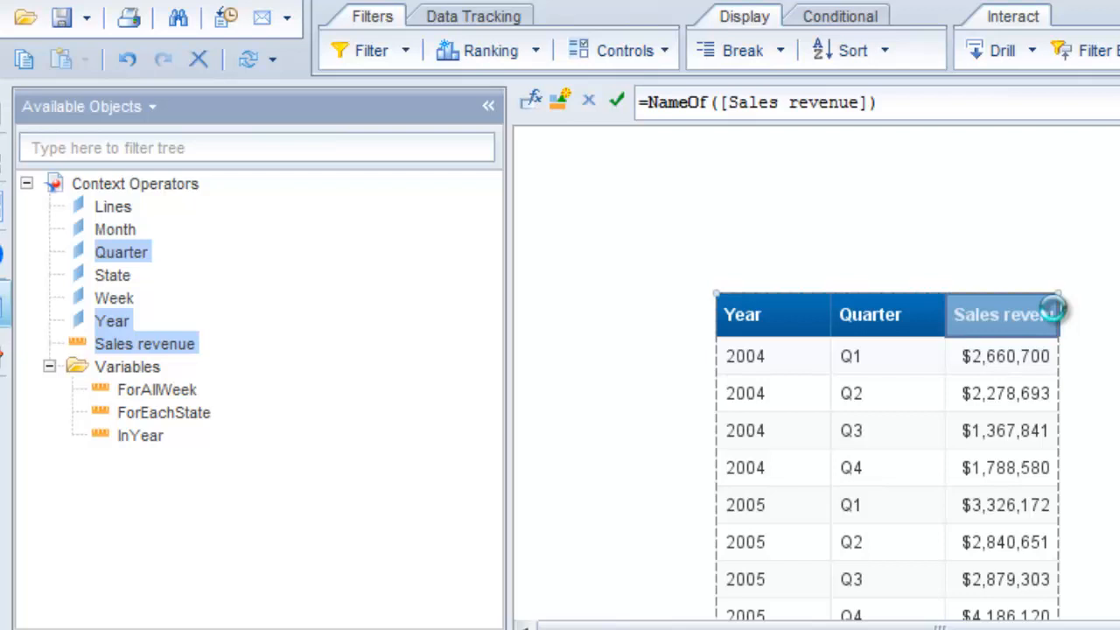
{"action": "left_click", "coordinate": [746, 359]}
{"action": "left_click_drag", "start_coordinate": [749, 355], "coordinate": [652, 216]}
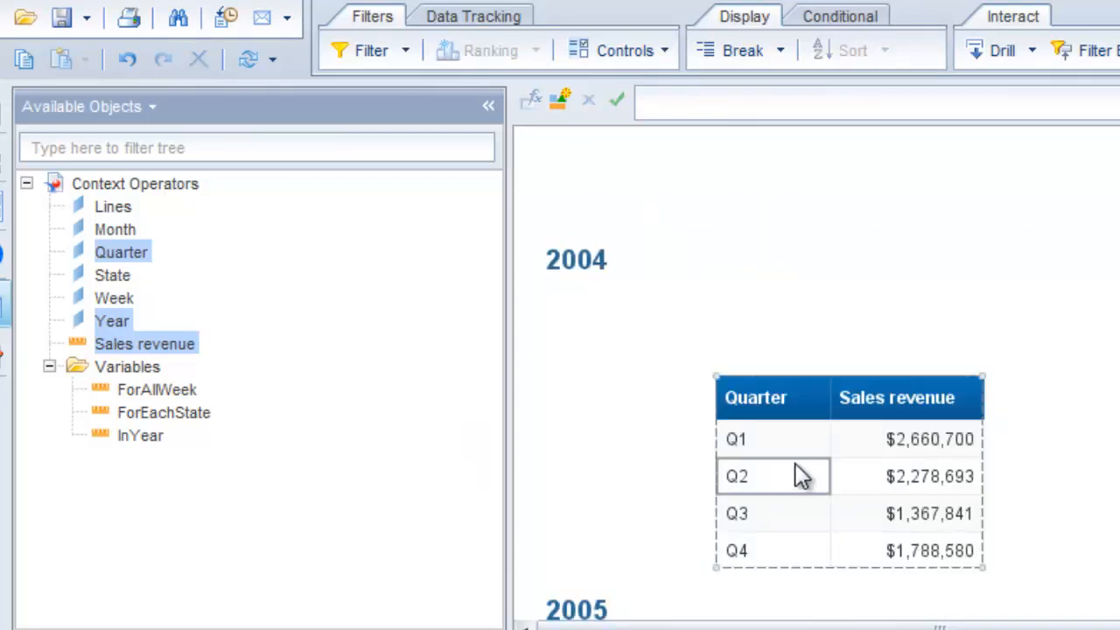
Step: Compare the 2004 Q1 and Q2 ForAllWeek values in Report 1 with the quarterly sales revenue in Report 4
{"action": "left_click", "coordinate": [952, 441]}
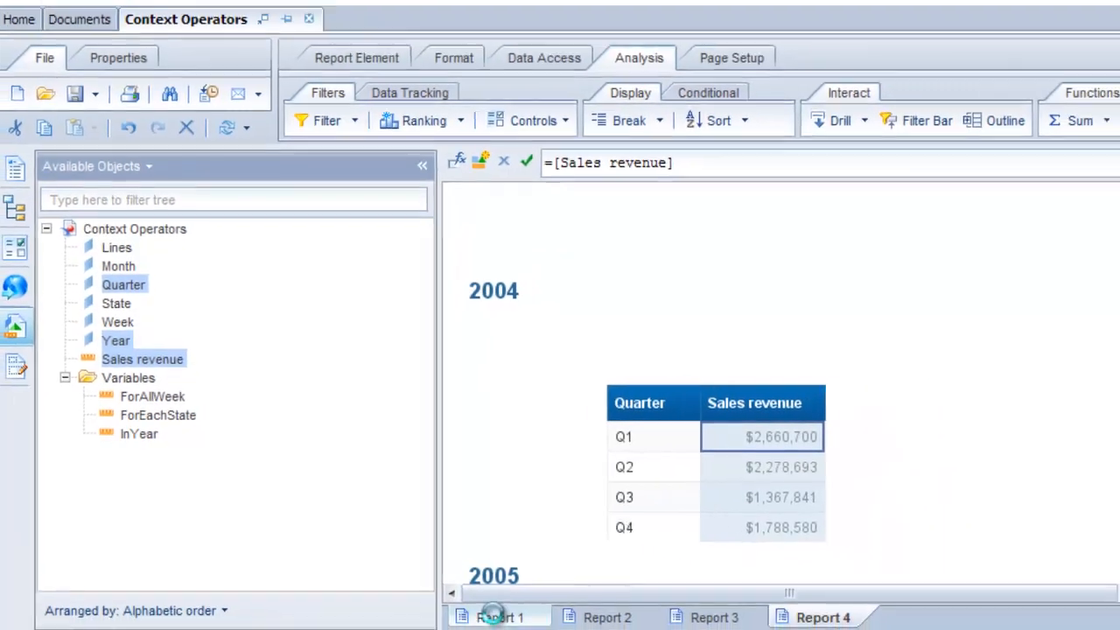
{"action": "left_click", "coordinate": [492, 615]}
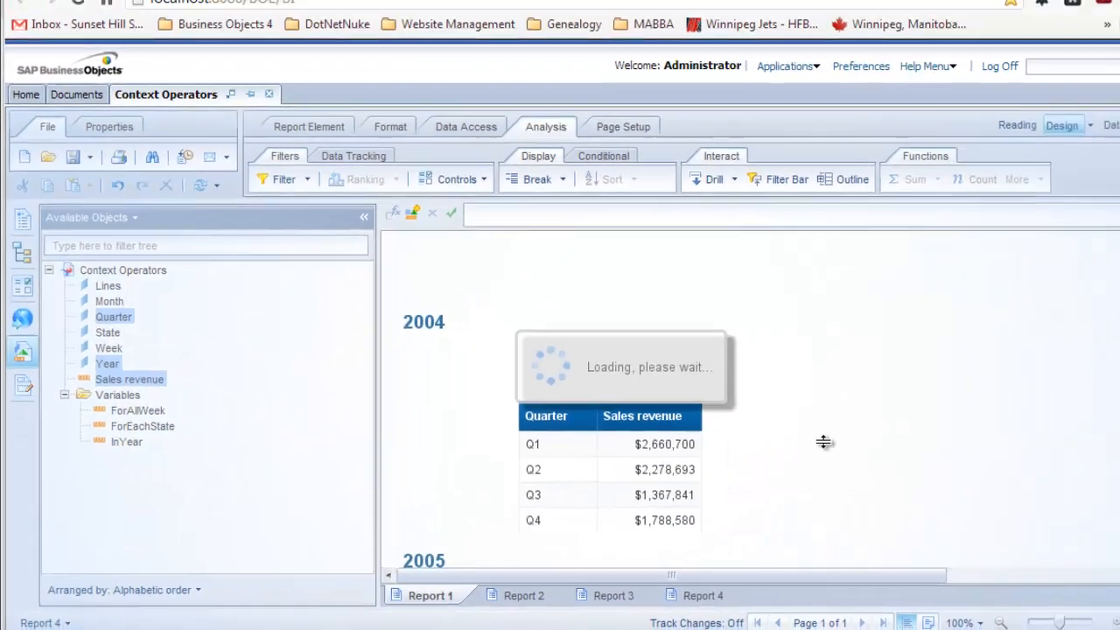
{"action": "left_click", "coordinate": [1119, 400]}
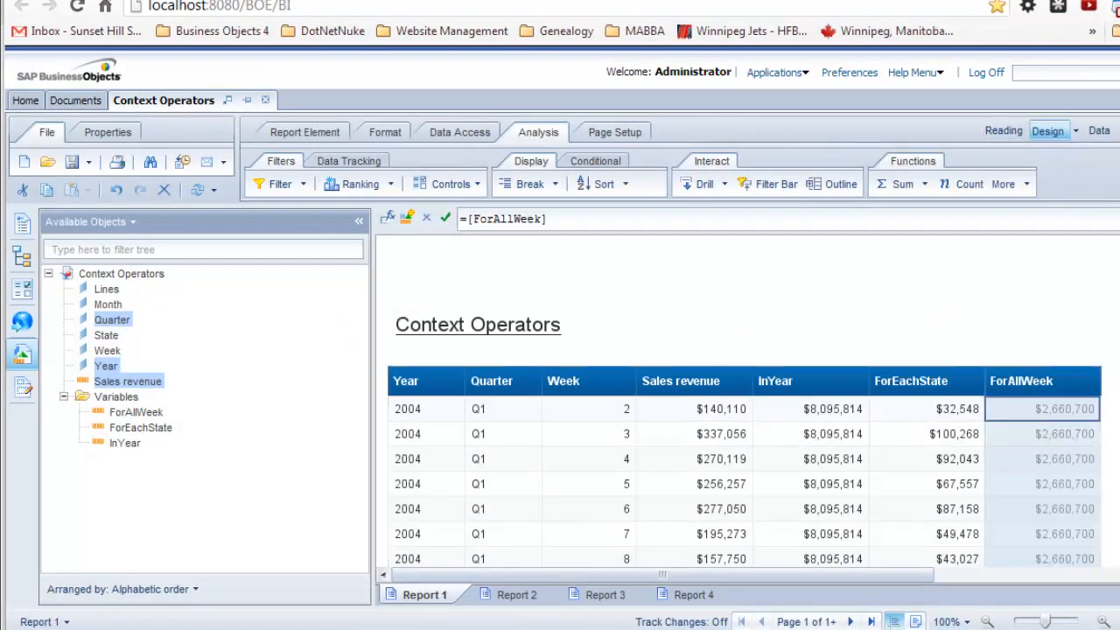
{"action": "left_click", "coordinate": [1113, 427]}
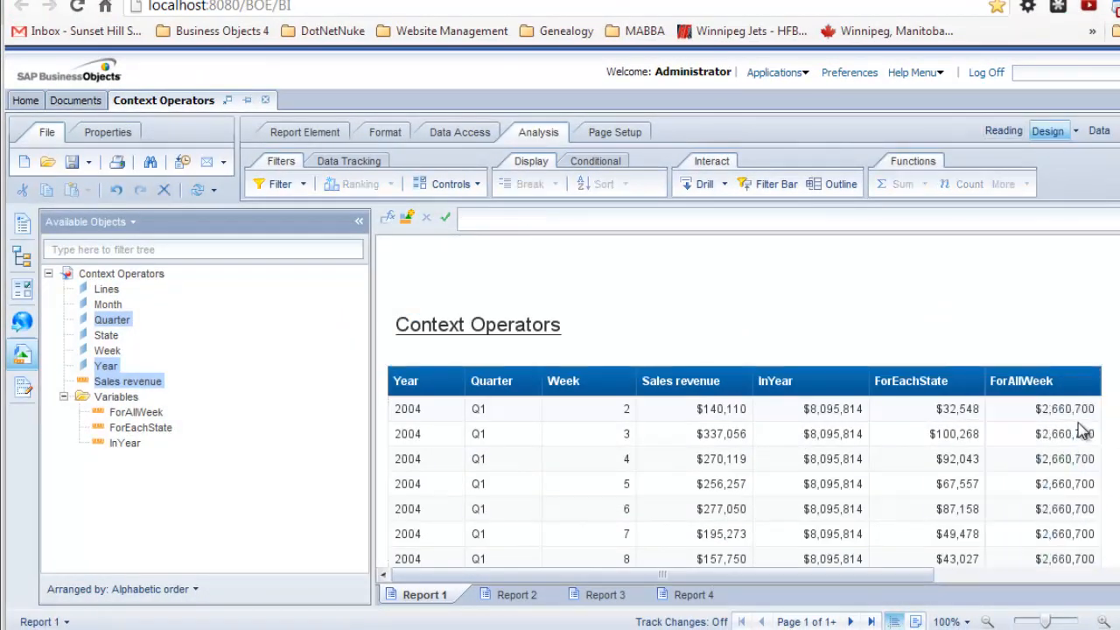
{"action": "scroll", "coordinate": [1041, 425], "scroll_direction": "down", "scroll_amount": 5}
{"action": "scroll", "coordinate": [1041, 425], "scroll_direction": "down", "scroll_amount": 2}
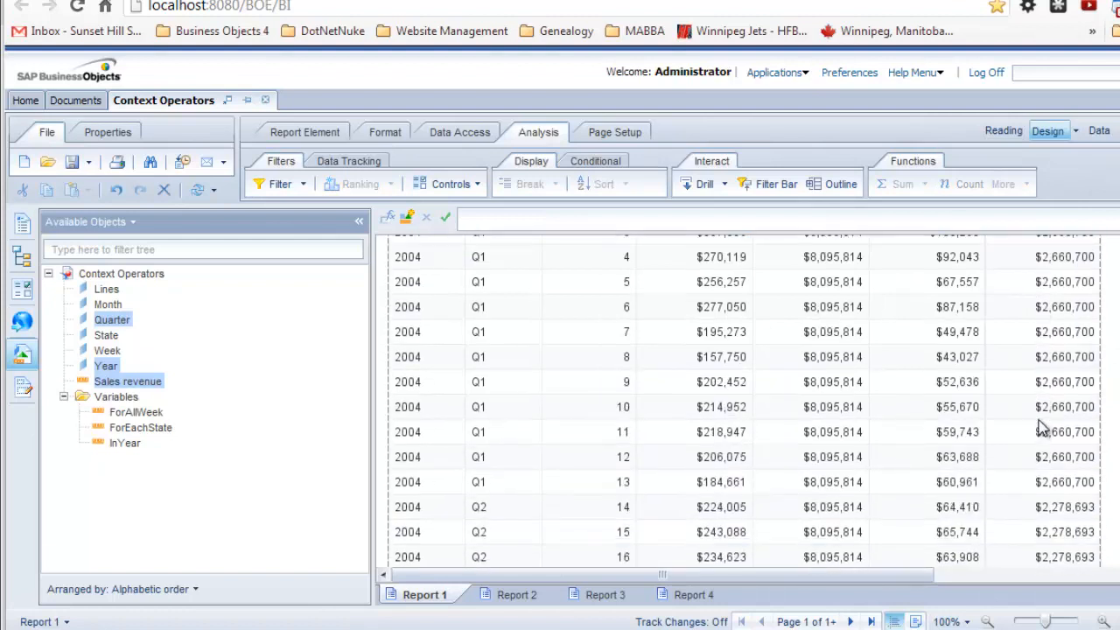
{"action": "left_click", "coordinate": [1046, 507]}
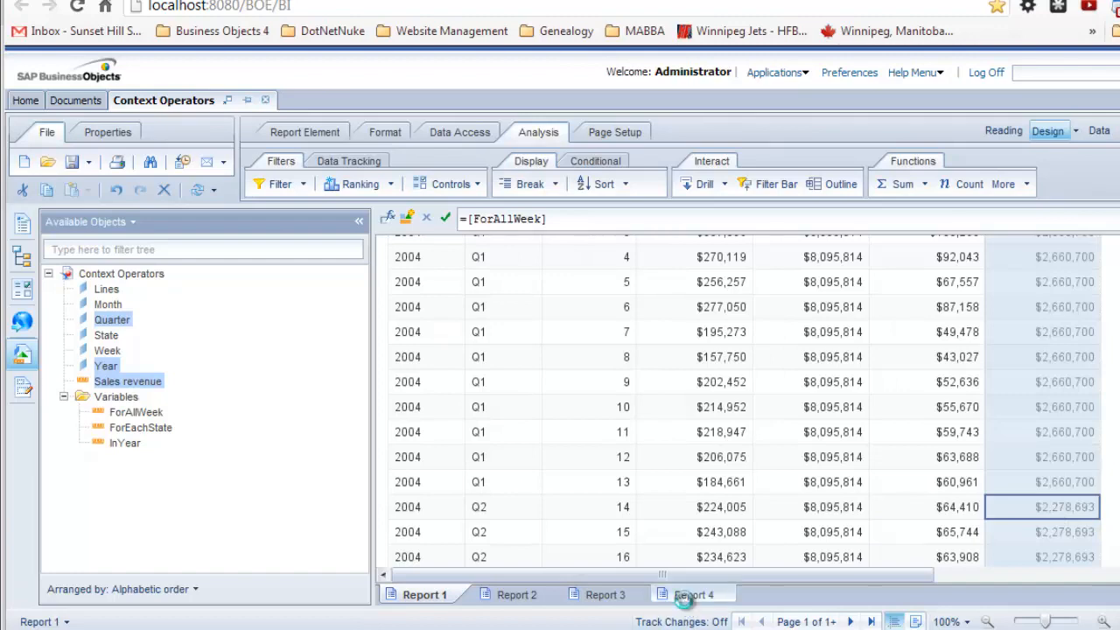
{"action": "left_click", "coordinate": [687, 594]}
{"action": "left_click", "coordinate": [674, 472]}
{"action": "left_click", "coordinate": [767, 490]}
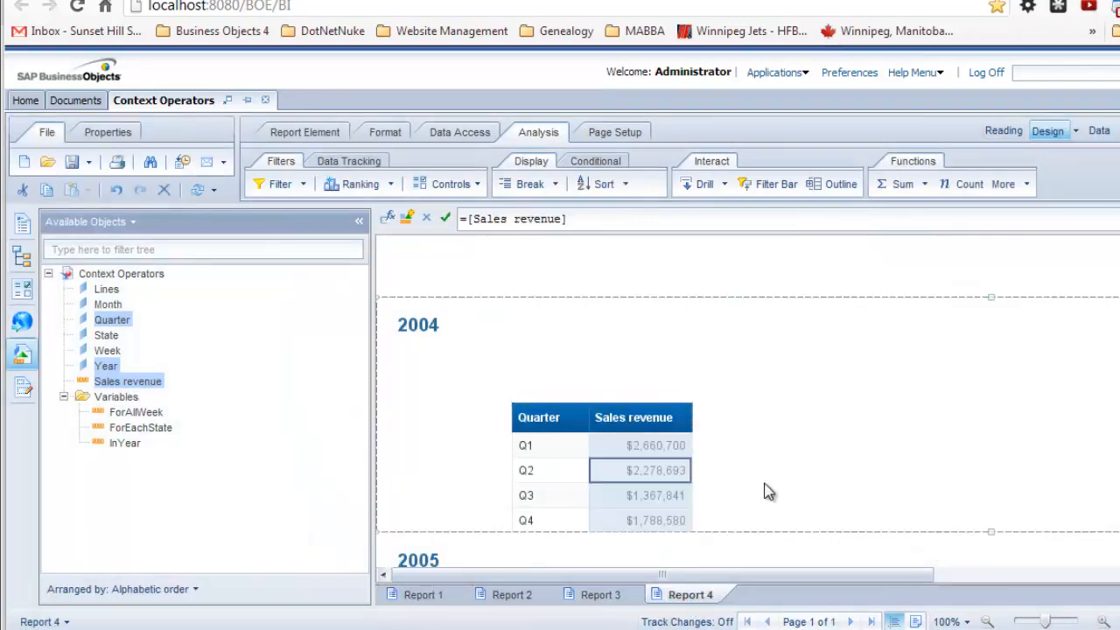
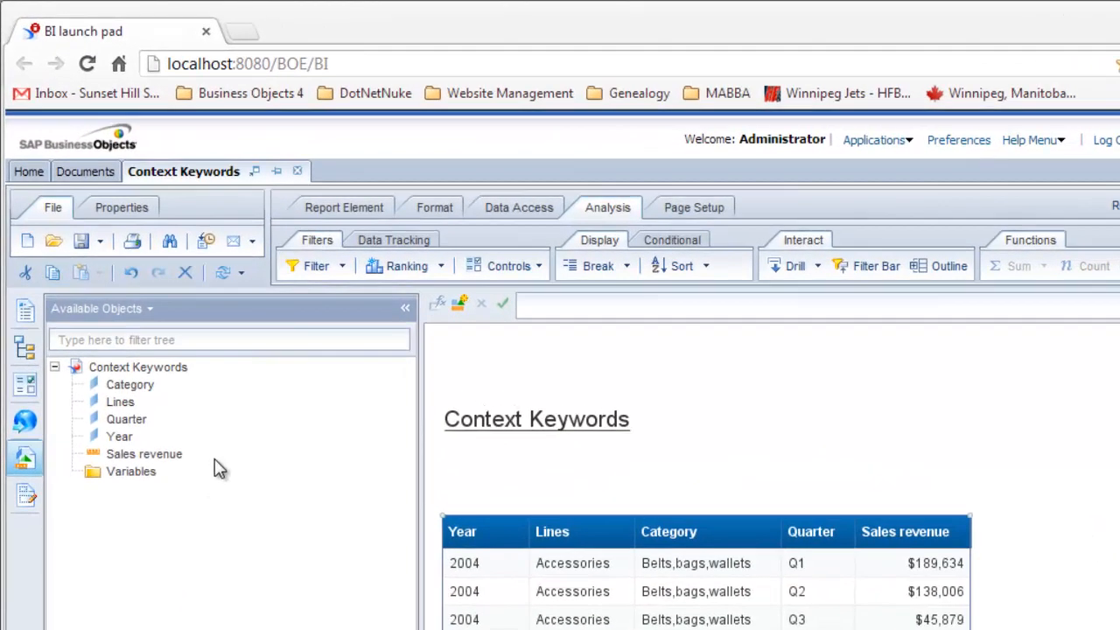
Step: In the Context Keywords document, create a measure variable RevenueInBlock with the formula =[Sales revenue] In Block, validate the formula and save it
{"action": "mouse_move", "coordinate": [127, 396]}
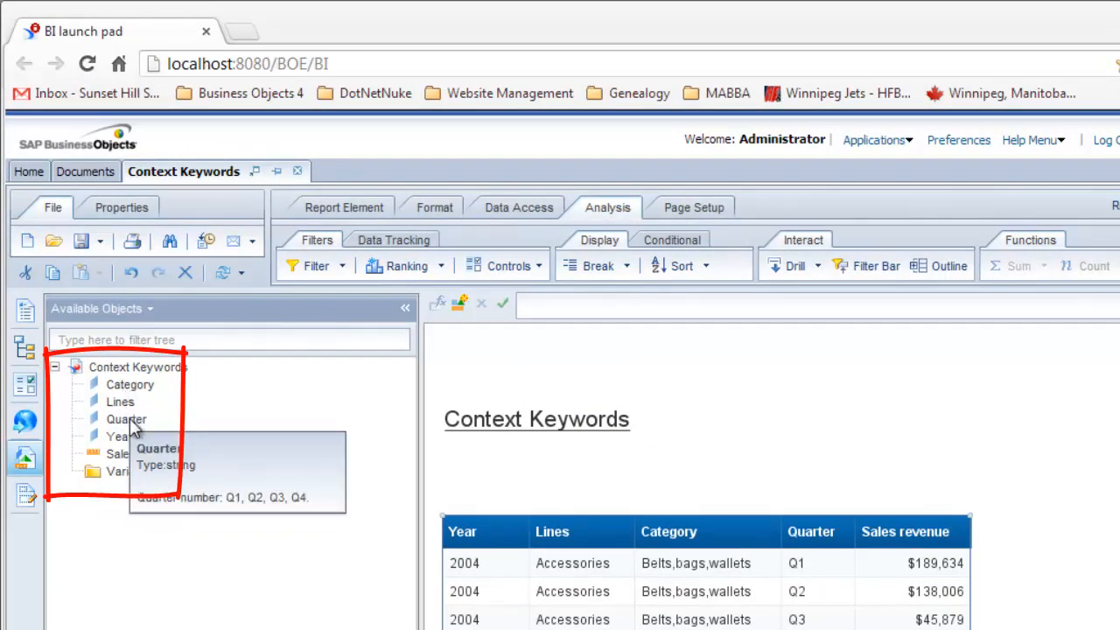
{"action": "mouse_move", "coordinate": [136, 444]}
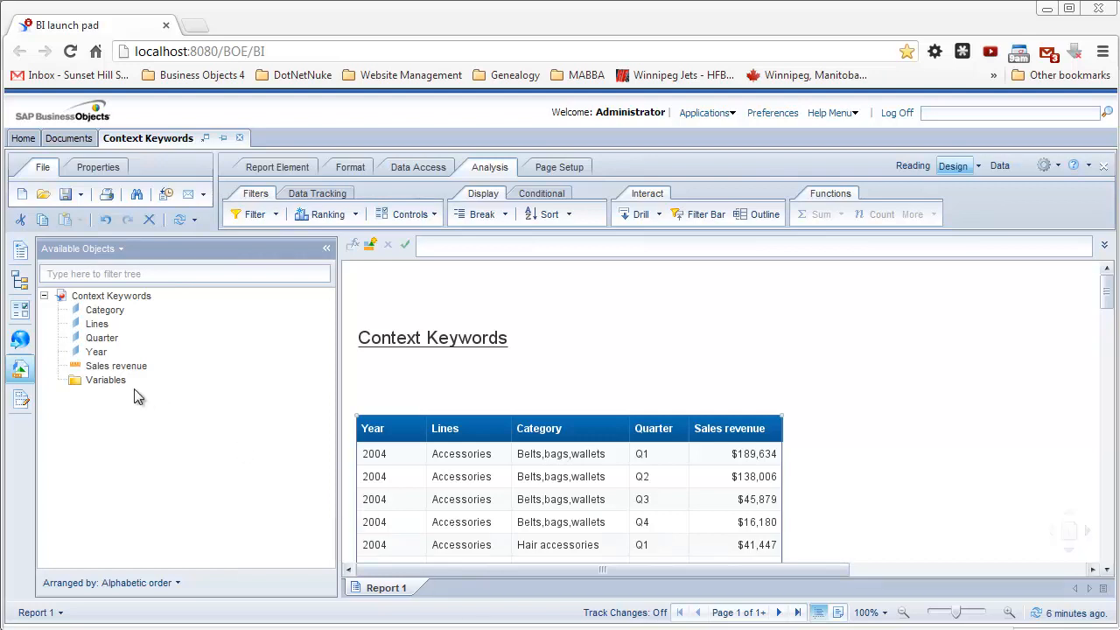
{"action": "right_click", "coordinate": [94, 382]}
{"action": "left_click", "coordinate": [128, 396]}
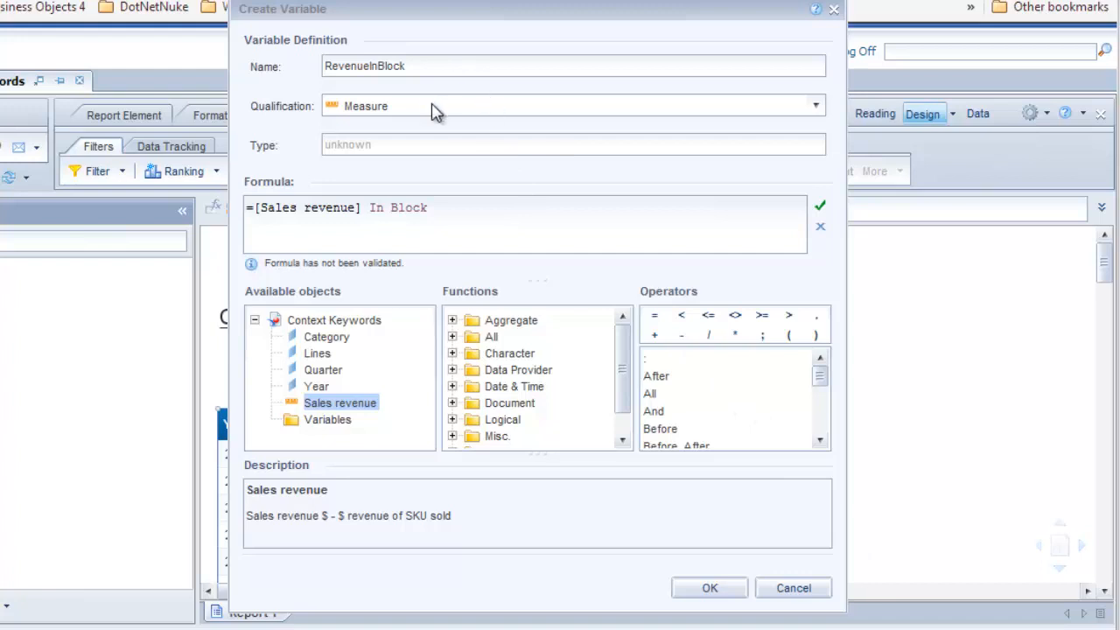
{"action": "left_click", "coordinate": [820, 206]}
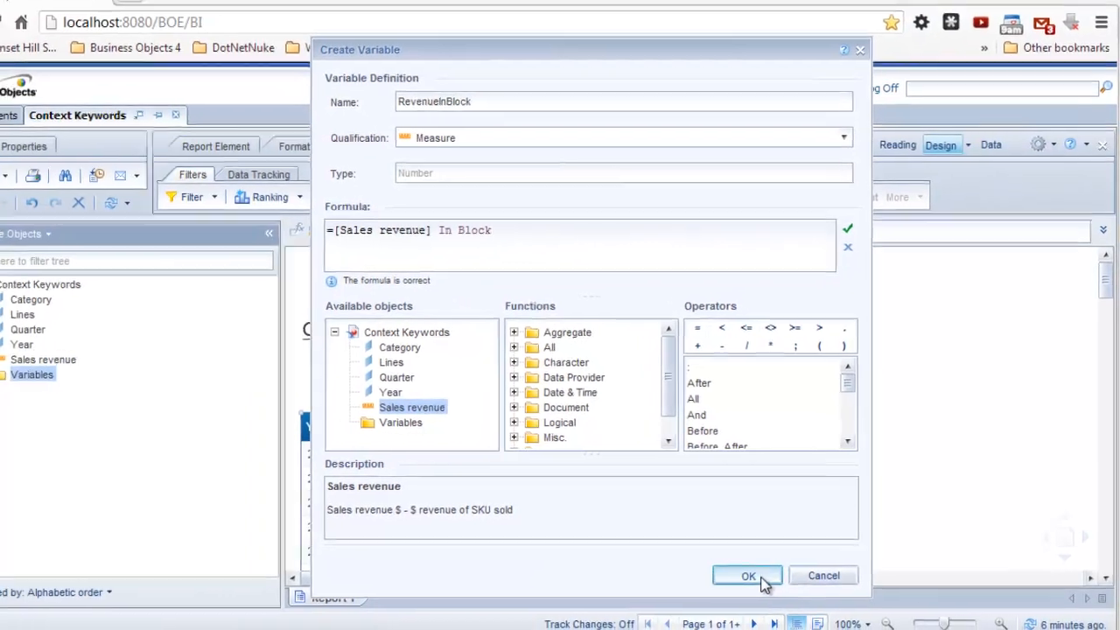
{"action": "left_click", "coordinate": [732, 588]}
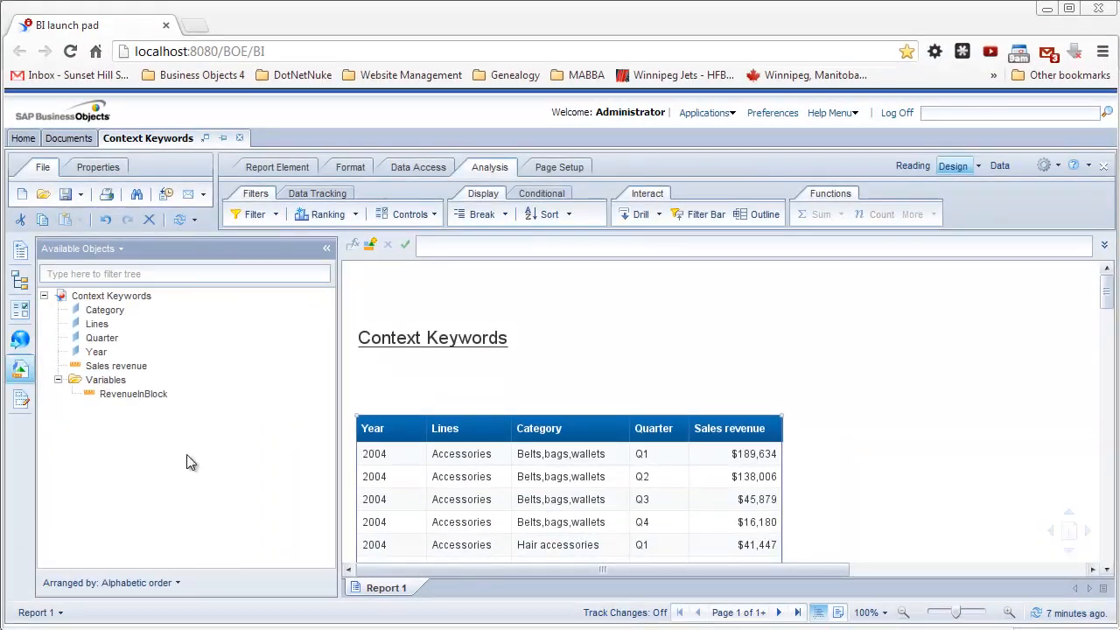
Step: Turn Year and Lines into nested section headings, and indent the Lines heading and the table beneath the Year heading
{"action": "left_click", "coordinate": [376, 455]}
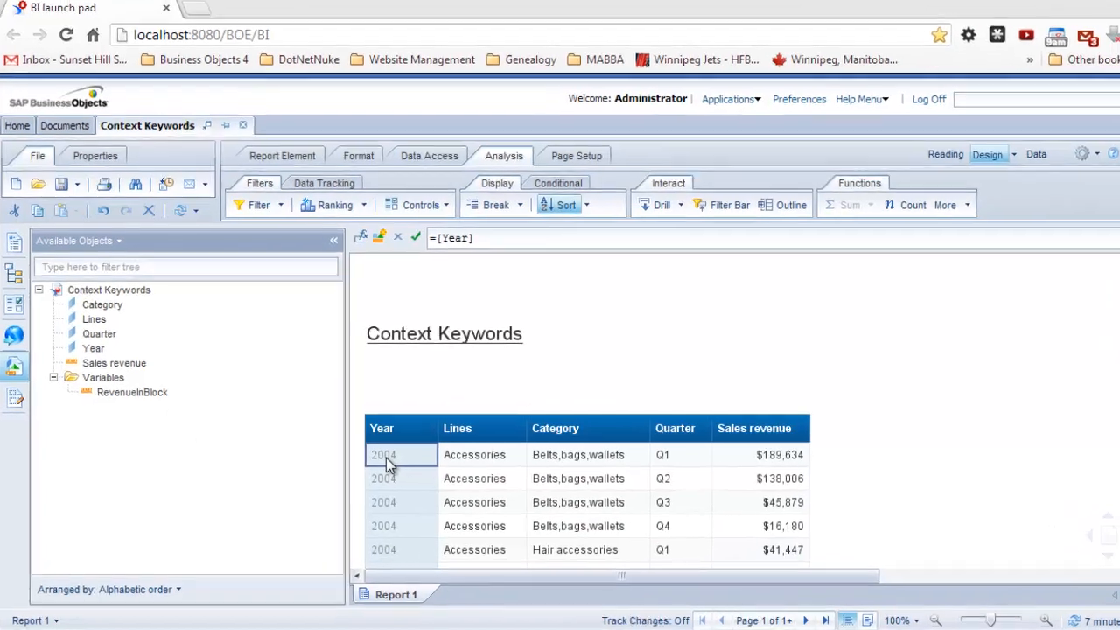
{"action": "left_click_drag", "start_coordinate": [386, 458], "coordinate": [408, 382]}
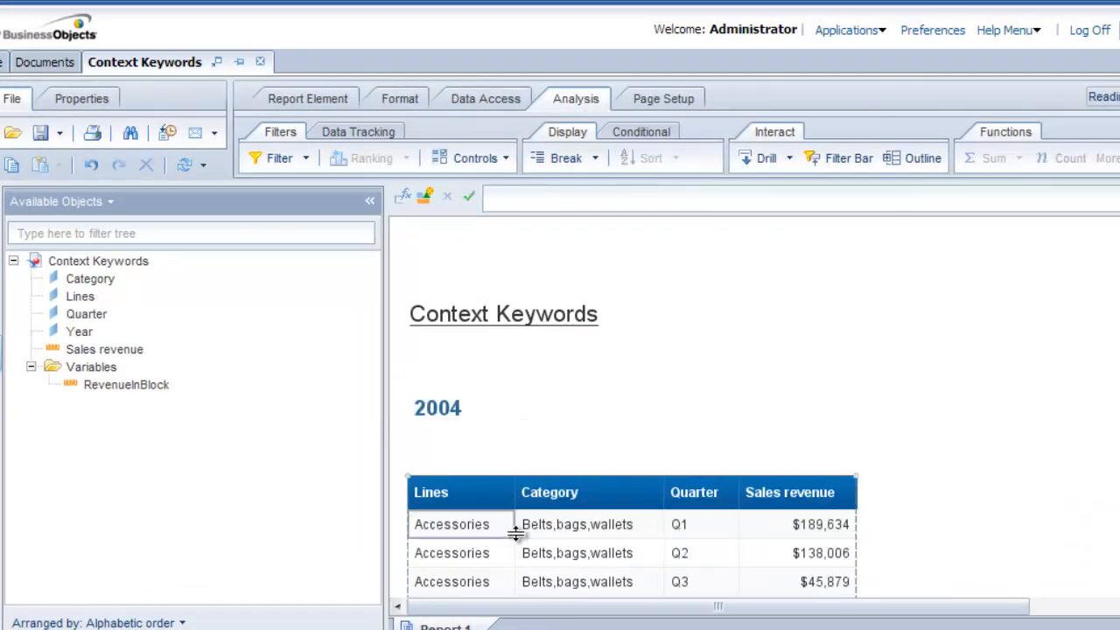
{"action": "left_click_drag", "start_coordinate": [455, 527], "coordinate": [506, 451]}
{"action": "left_click_drag", "start_coordinate": [453, 528], "coordinate": [635, 525]}
{"action": "left_click", "coordinate": [464, 469]}
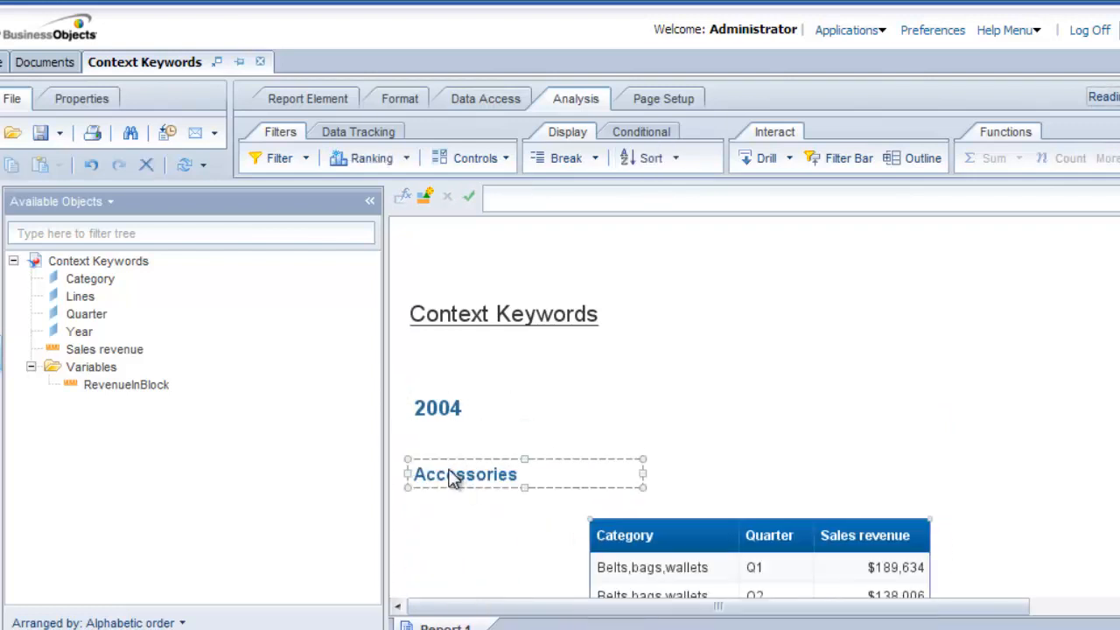
{"action": "left_click_drag", "start_coordinate": [445, 457], "coordinate": [507, 455]}
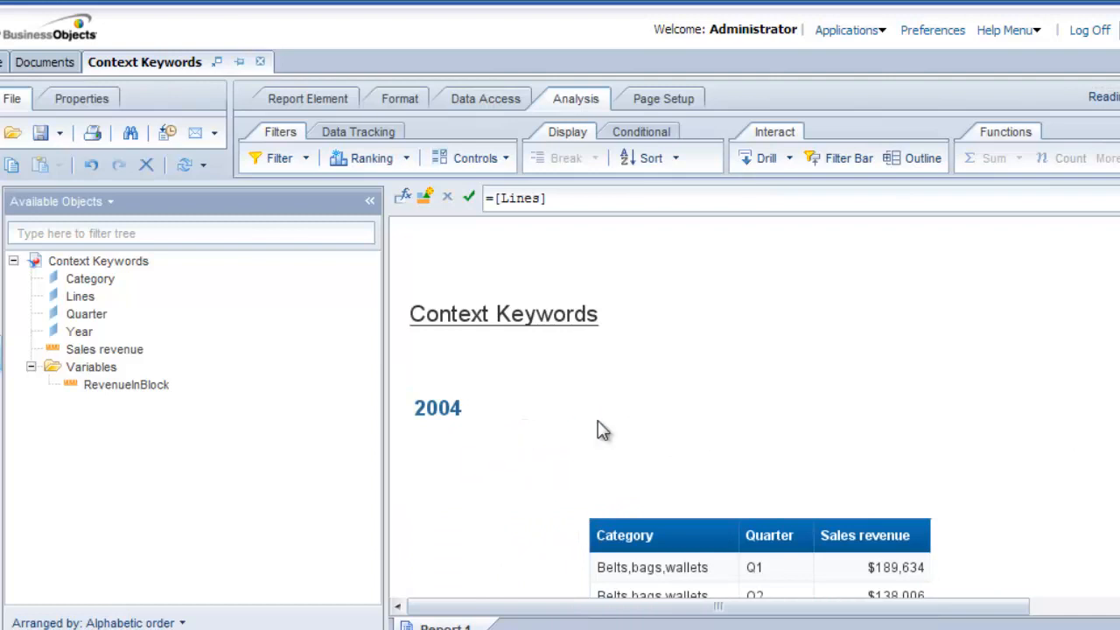
Step: Add the RevenueInBlock variable as a new column after Sales revenue in the section table and review its values
{"action": "scroll", "coordinate": [977, 473], "scroll_direction": "down", "scroll_amount": 2}
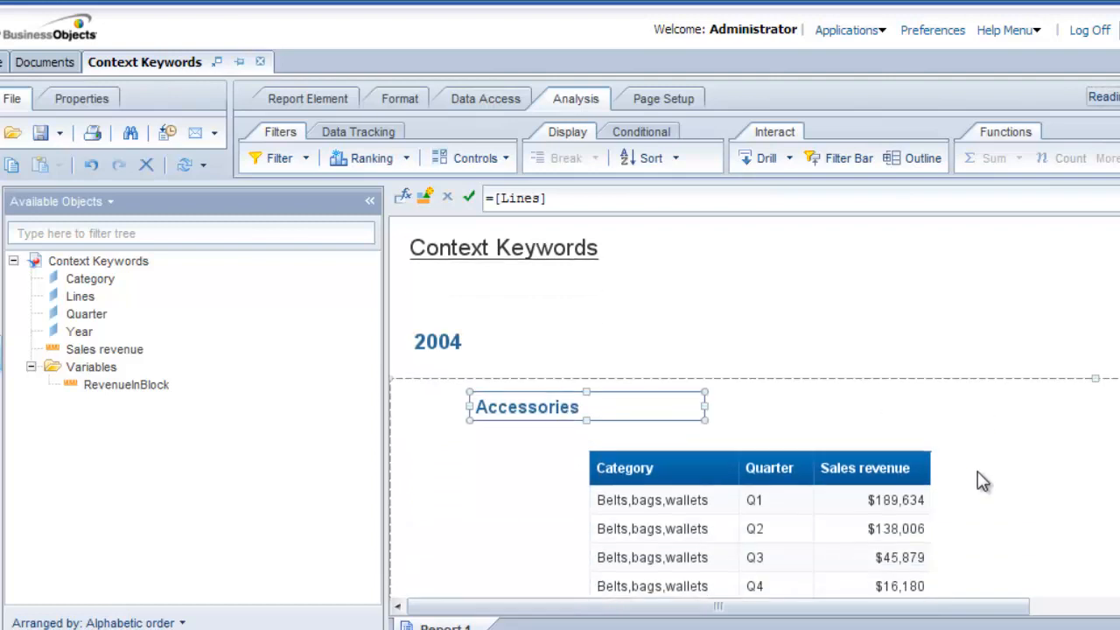
{"action": "left_click", "coordinate": [836, 438]}
{"action": "left_click_drag", "start_coordinate": [139, 387], "coordinate": [926, 405]}
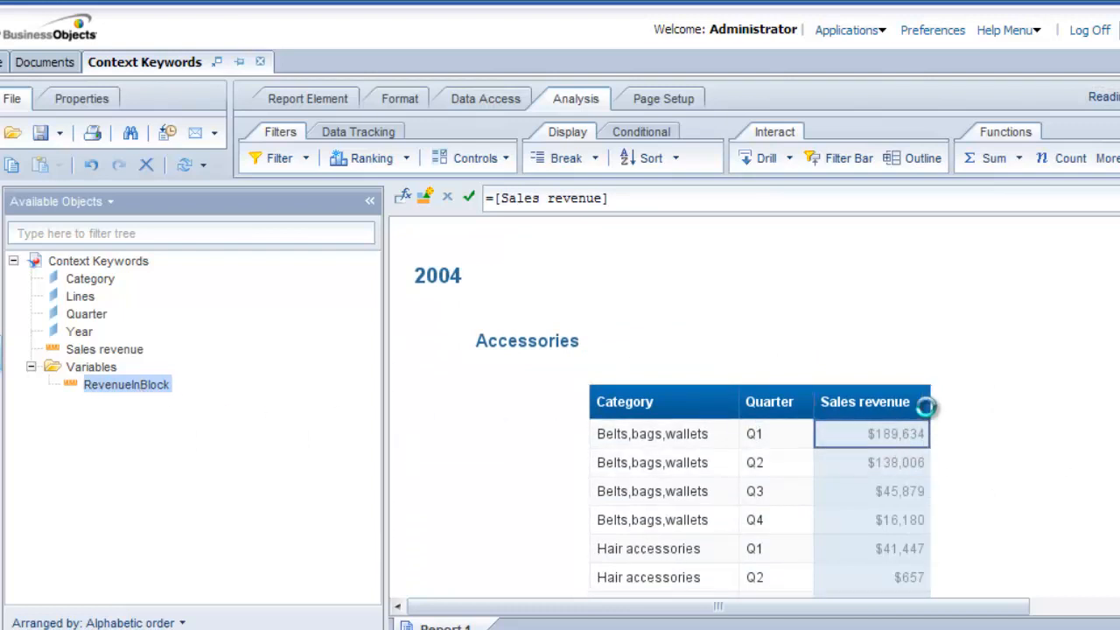
{"action": "left_click", "coordinate": [956, 441]}
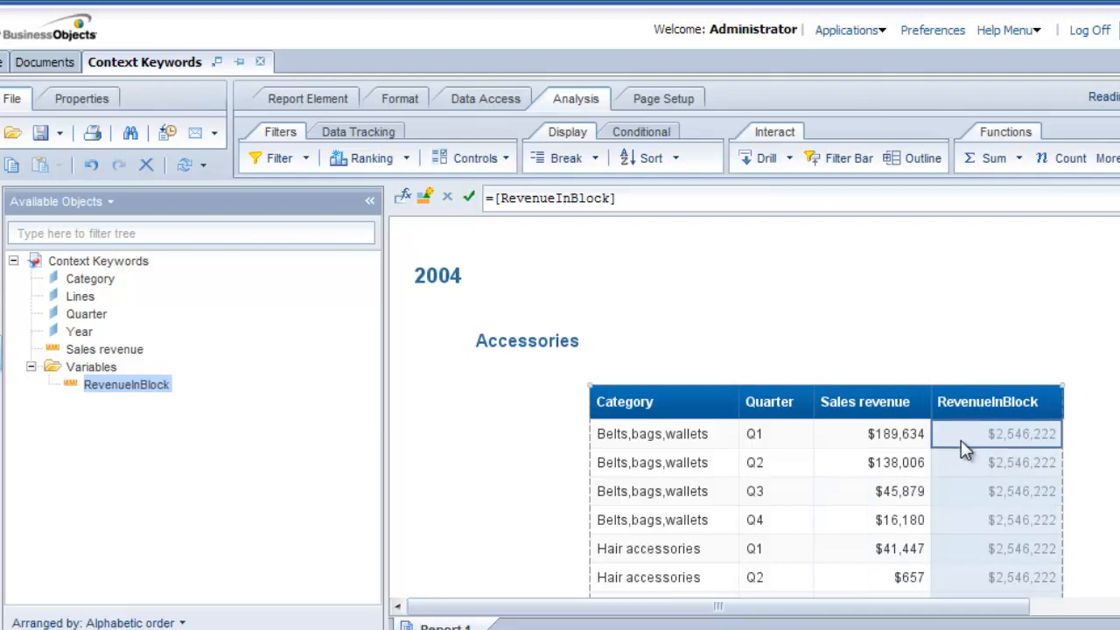
{"action": "scroll", "coordinate": [753, 411], "scroll_direction": "down", "scroll_amount": 5}
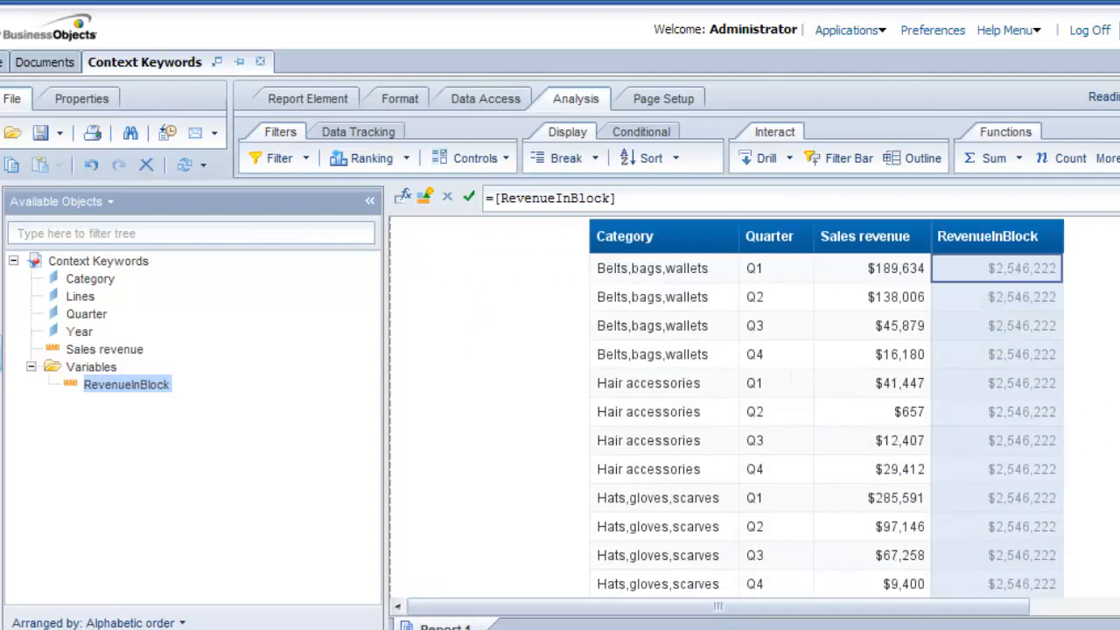
{"action": "scroll", "coordinate": [753, 411], "scroll_direction": "up", "scroll_amount": 5}
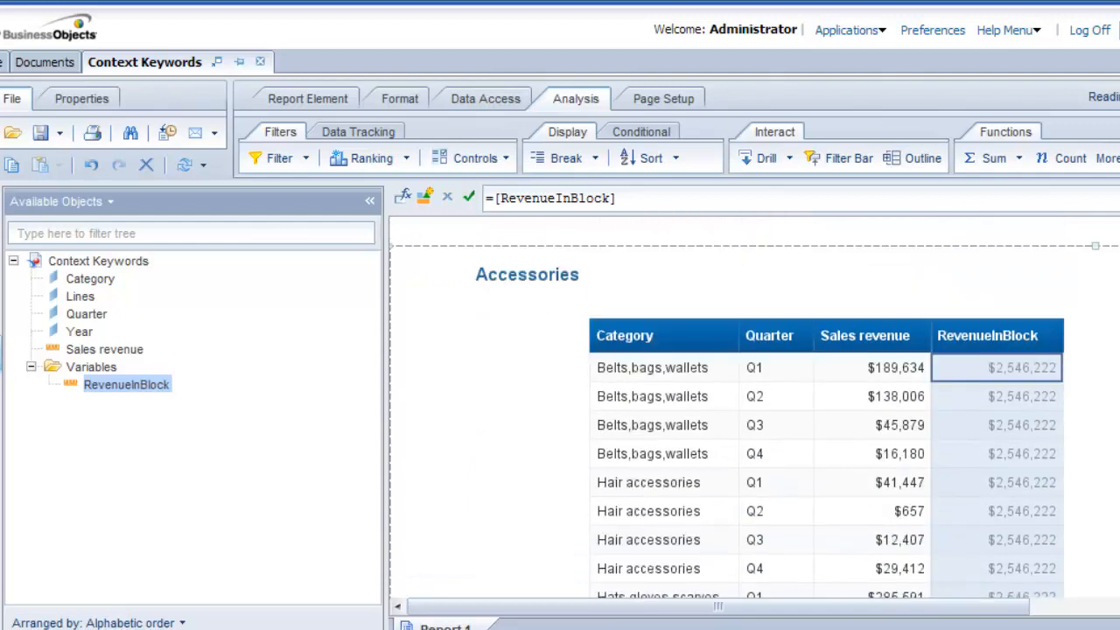
Step: Add a sum to the Sales revenue column and compare the Accessories total with the RevenueInBlock values
{"action": "left_click", "coordinate": [877, 369]}
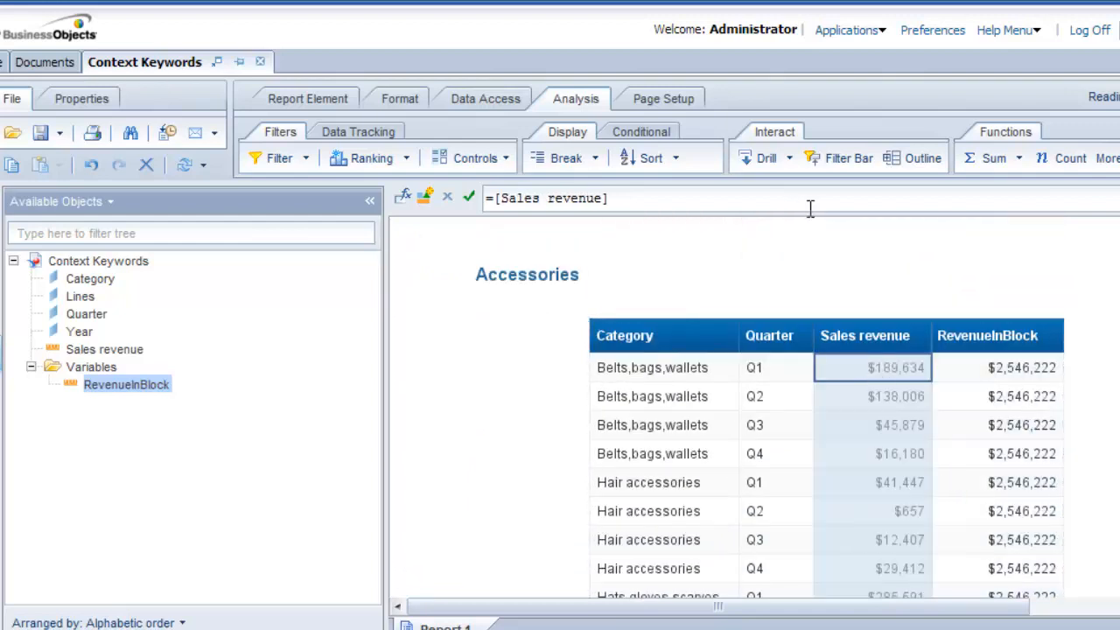
{"action": "left_click", "coordinate": [987, 158]}
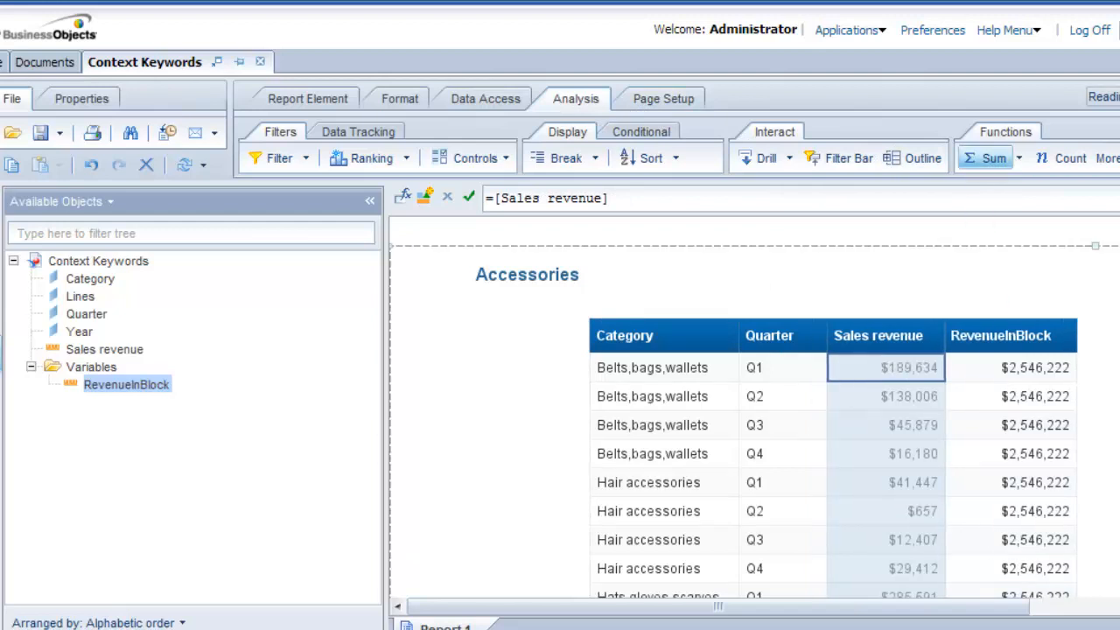
{"action": "scroll", "coordinate": [894, 471], "scroll_direction": "down", "scroll_amount": 5}
{"action": "left_click", "coordinate": [882, 462]}
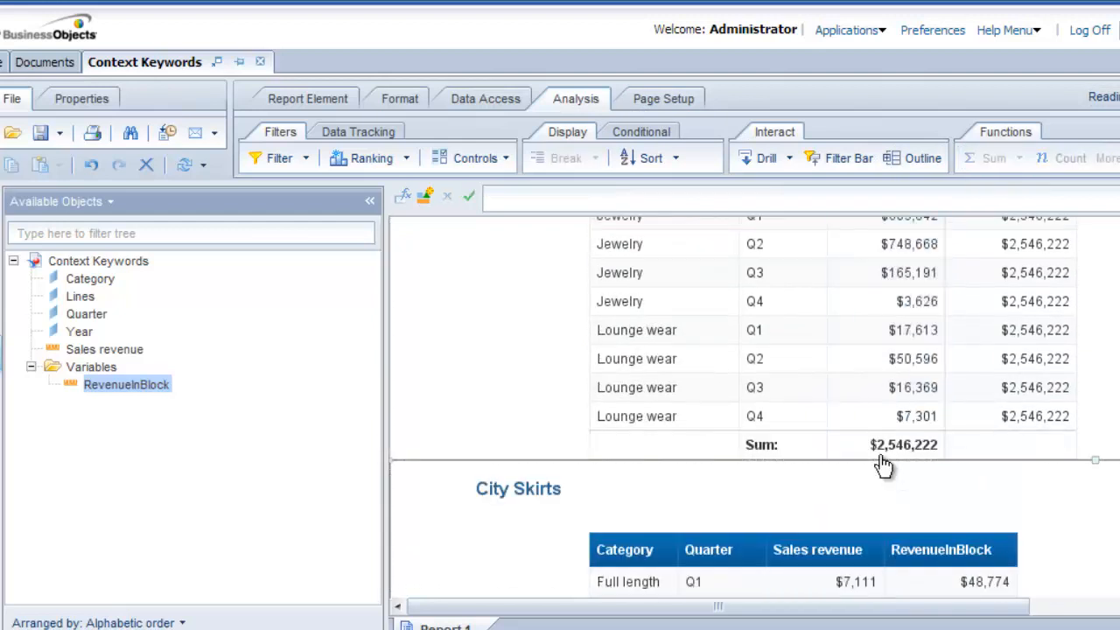
Step: Examine the RevenueInBlock values row by row in the 2004 Accessories table against its Sales revenue sum
{"action": "left_click", "coordinate": [954, 450]}
{"action": "left_click", "coordinate": [1007, 420]}
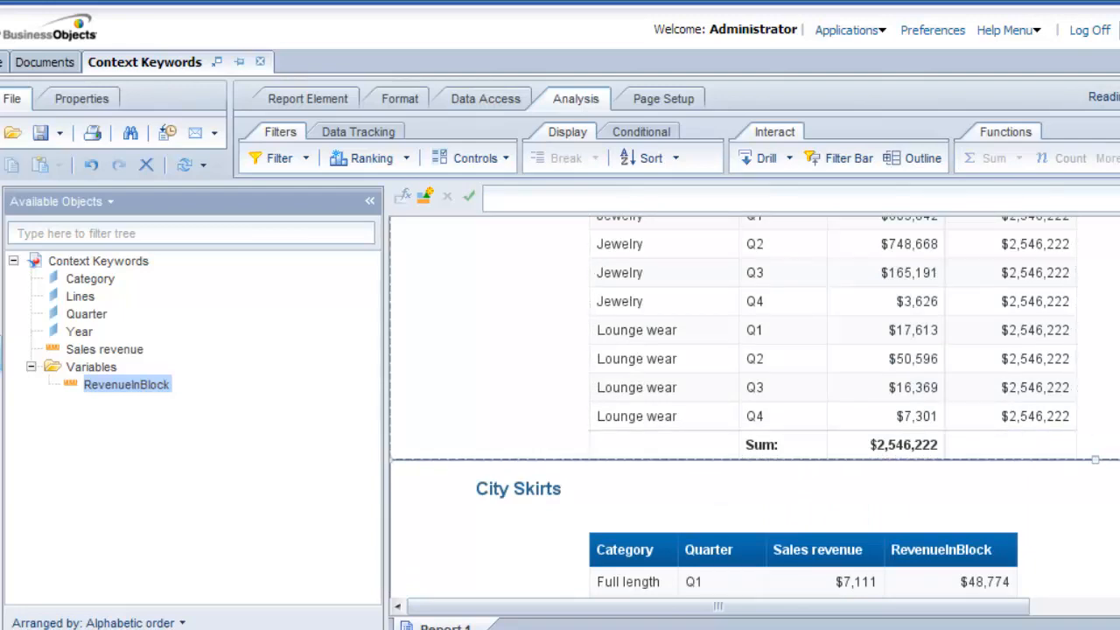
{"action": "scroll", "coordinate": [755, 407], "scroll_direction": "up", "scroll_amount": 7}
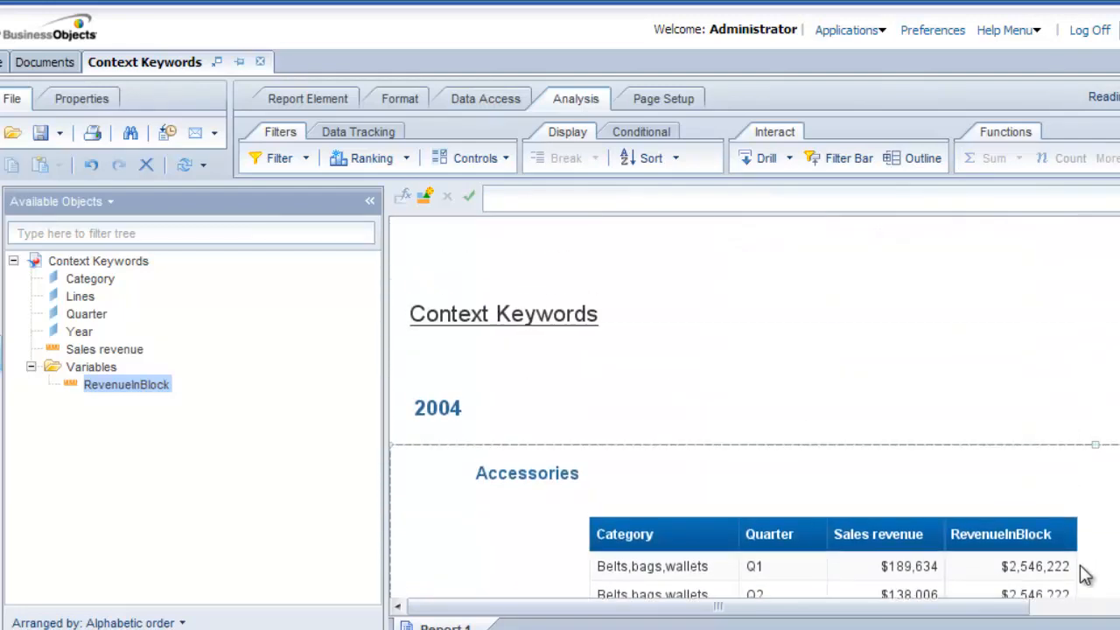
{"action": "left_click", "coordinate": [1044, 568]}
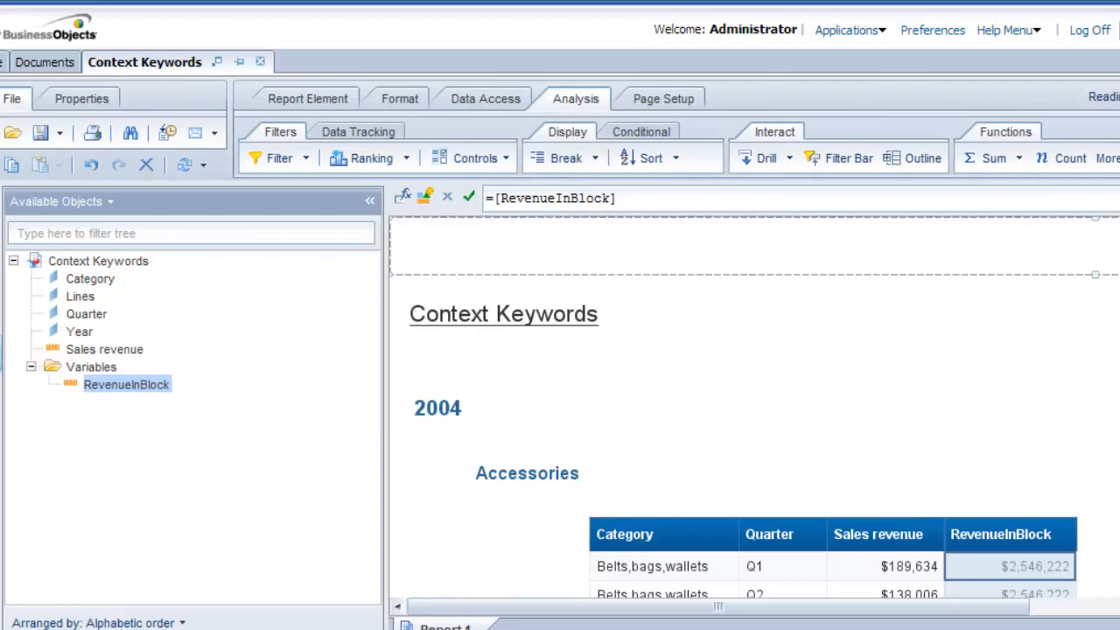
{"action": "scroll", "coordinate": [754, 407], "scroll_direction": "down", "scroll_amount": 3}
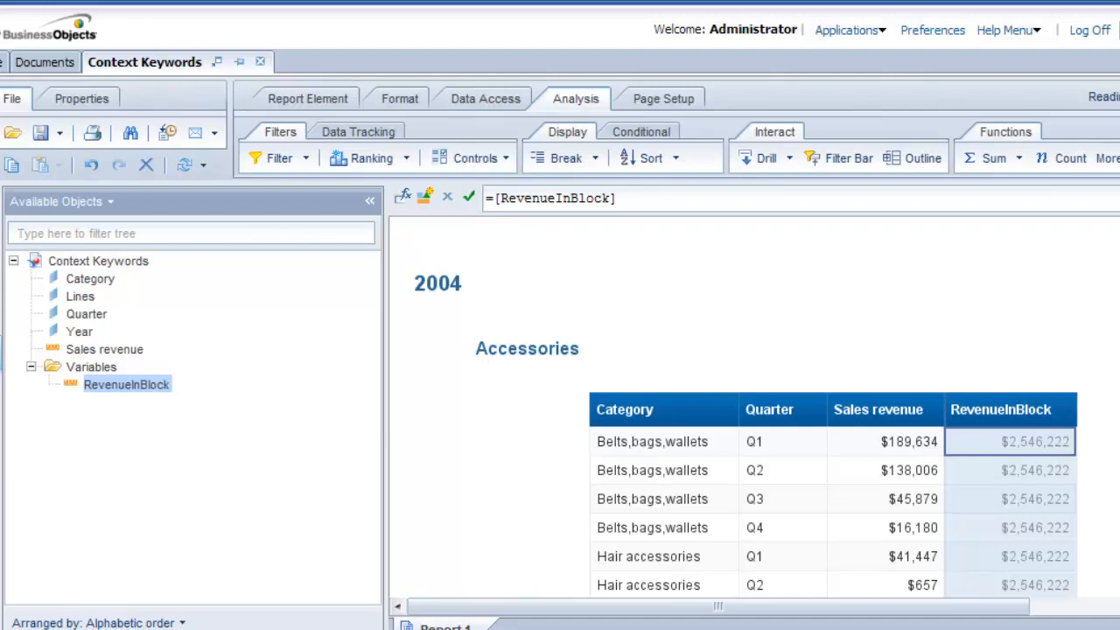
{"action": "left_click_drag", "start_coordinate": [1111, 291], "coordinate": [1114, 321]}
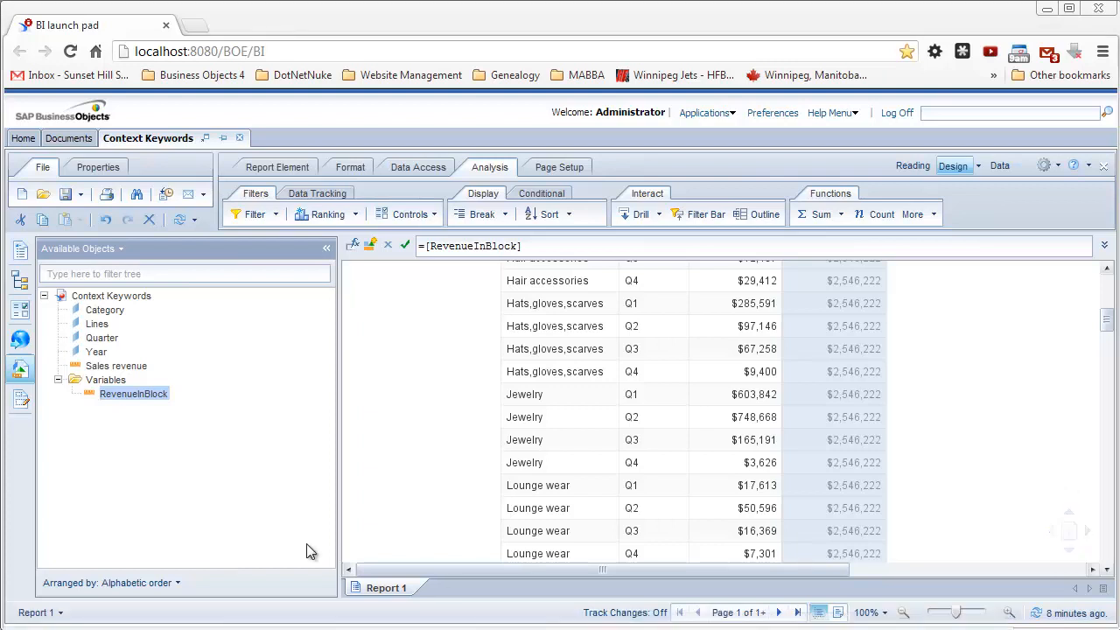
Step: Create a measure variable RevenueInReport with the formula =[Sales revenue] In Report and save it
{"action": "left_click", "coordinate": [104, 381]}
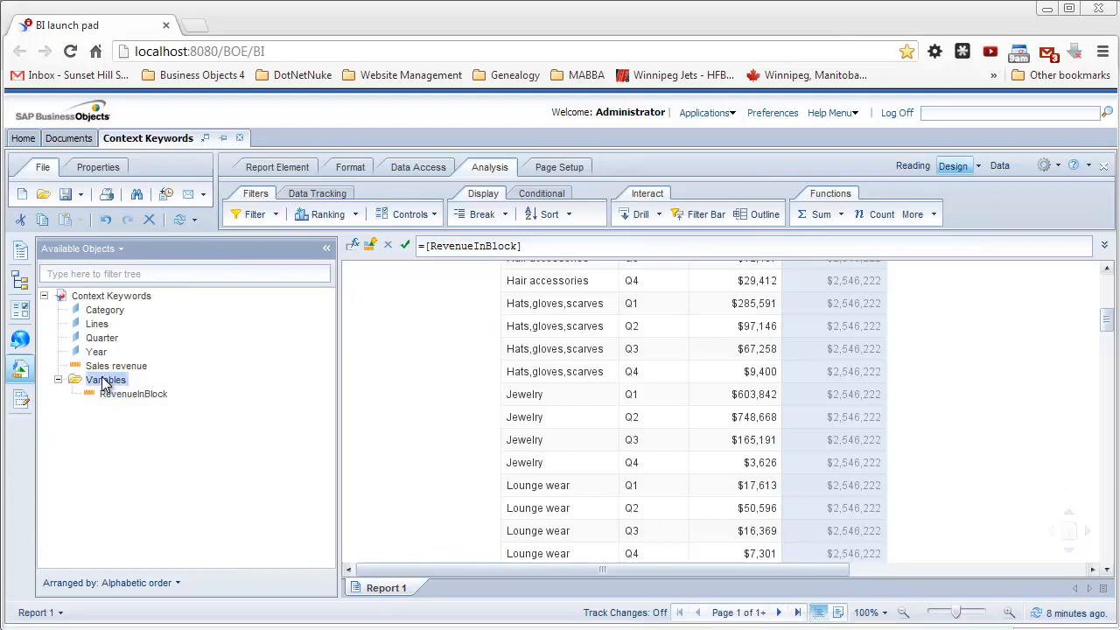
{"action": "right_click", "coordinate": [103, 384]}
{"action": "left_click", "coordinate": [140, 392]}
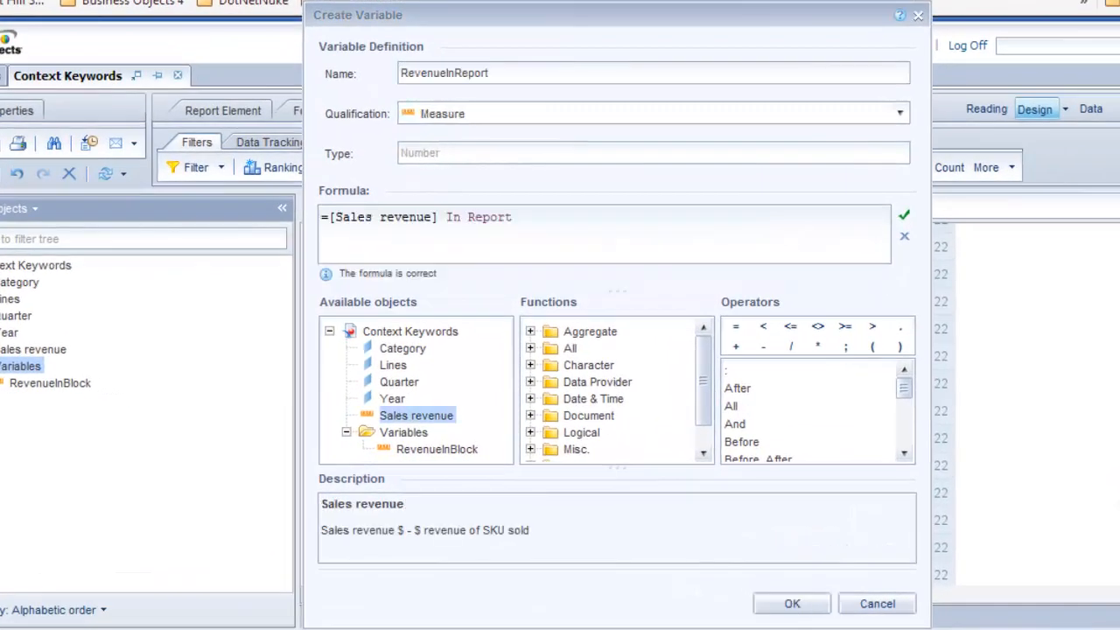
{"action": "left_click", "coordinate": [542, 75]}
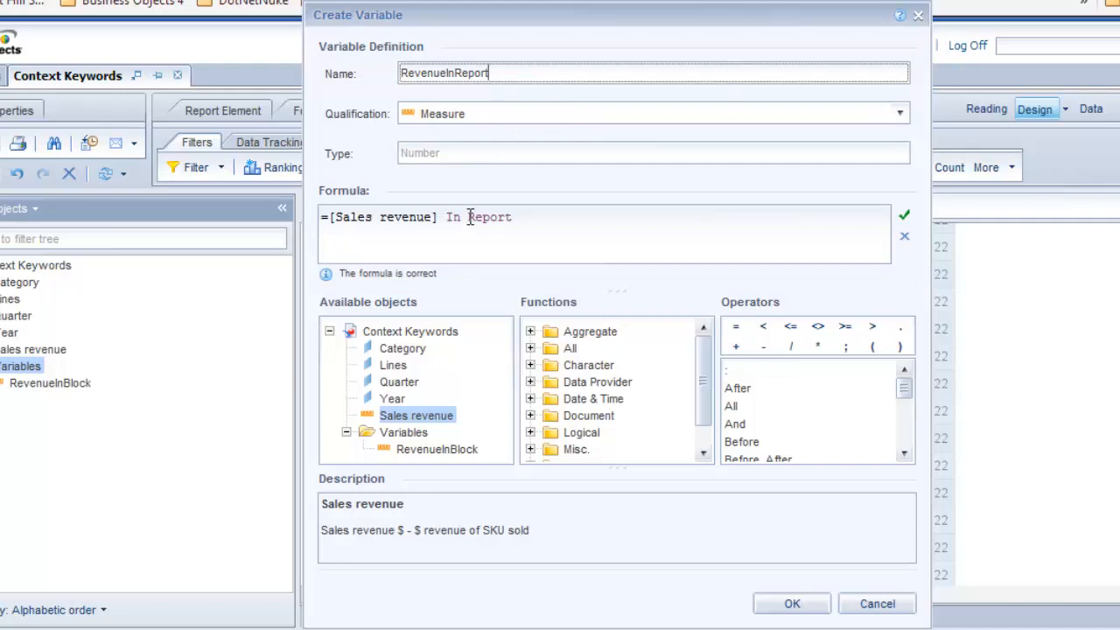
{"action": "left_click_drag", "start_coordinate": [470, 217], "coordinate": [516, 218]}
{"action": "left_click", "coordinate": [546, 225]}
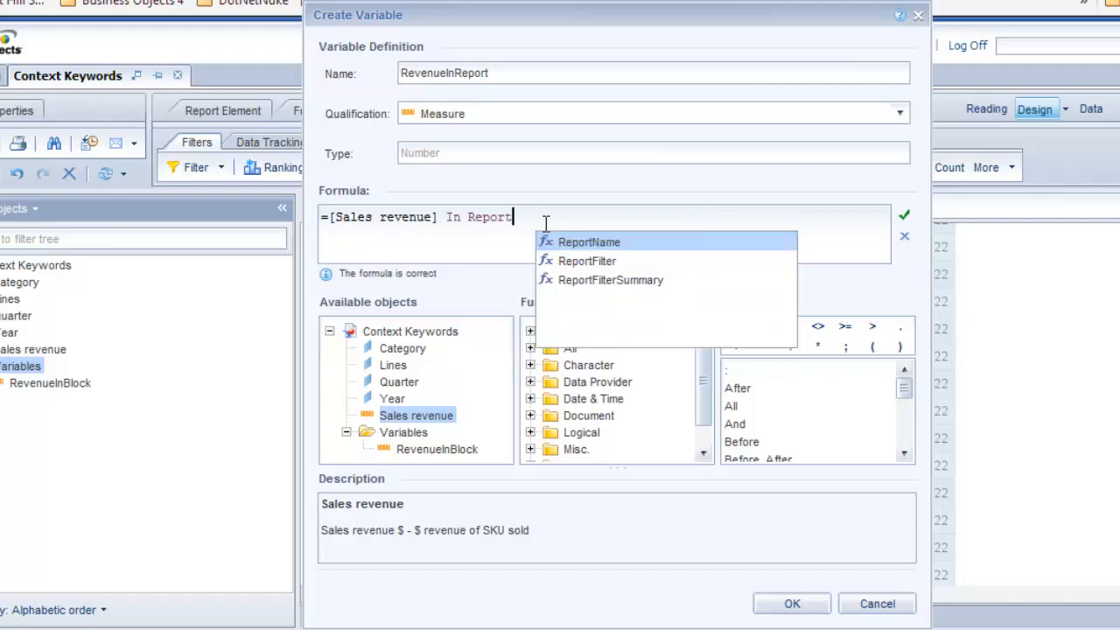
{"action": "left_click", "coordinate": [731, 208]}
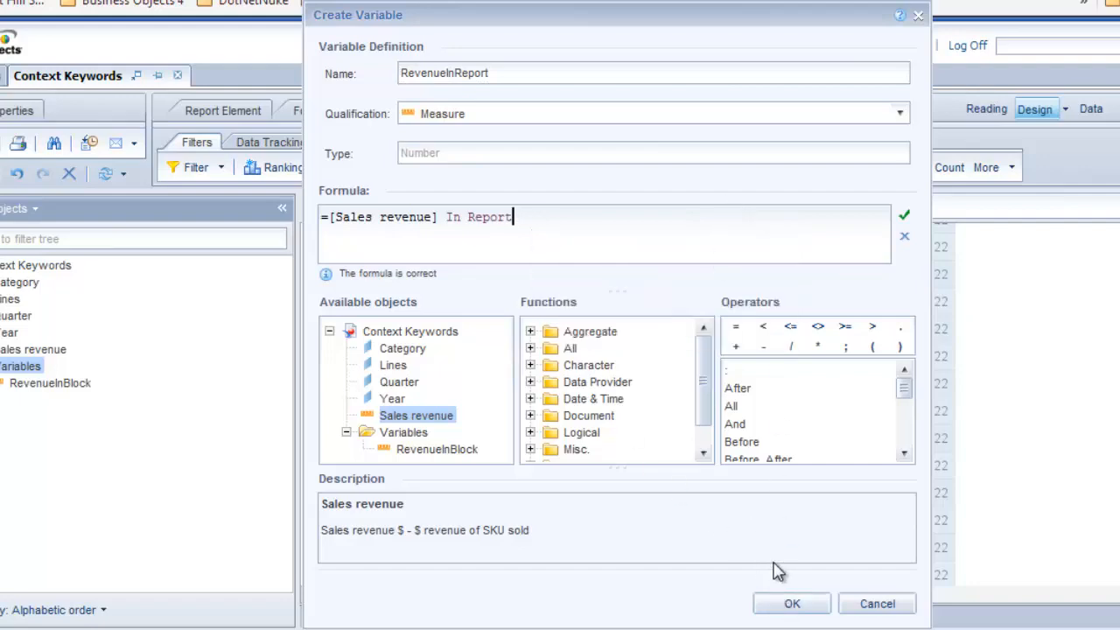
{"action": "left_click", "coordinate": [792, 604]}
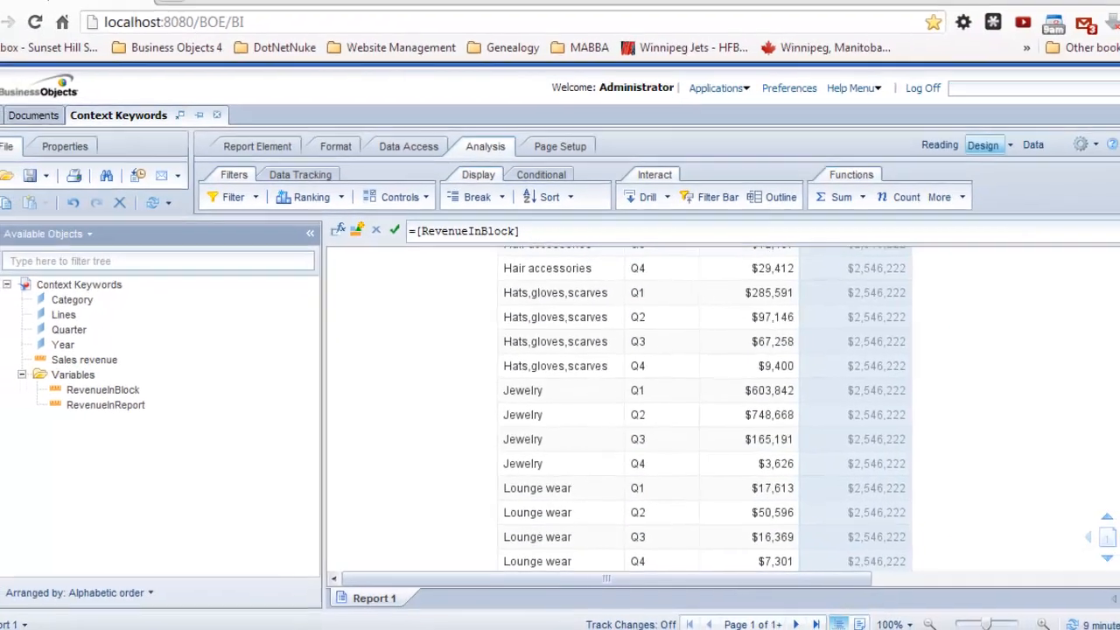
Step: Add the RevenueInReport variable as a new column after RevenueInBlock and review its values in the Accessories and Jackets sections
{"action": "left_click_drag", "start_coordinate": [1111, 328], "coordinate": [1110, 284]}
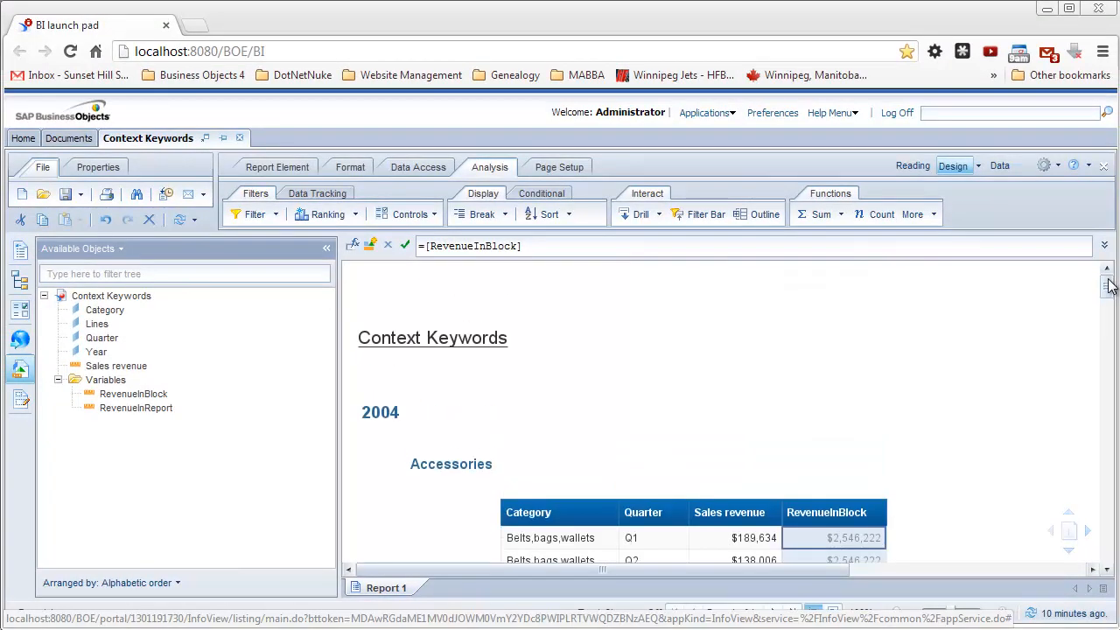
{"action": "scroll", "coordinate": [889, 461], "scroll_direction": "down", "scroll_amount": 1}
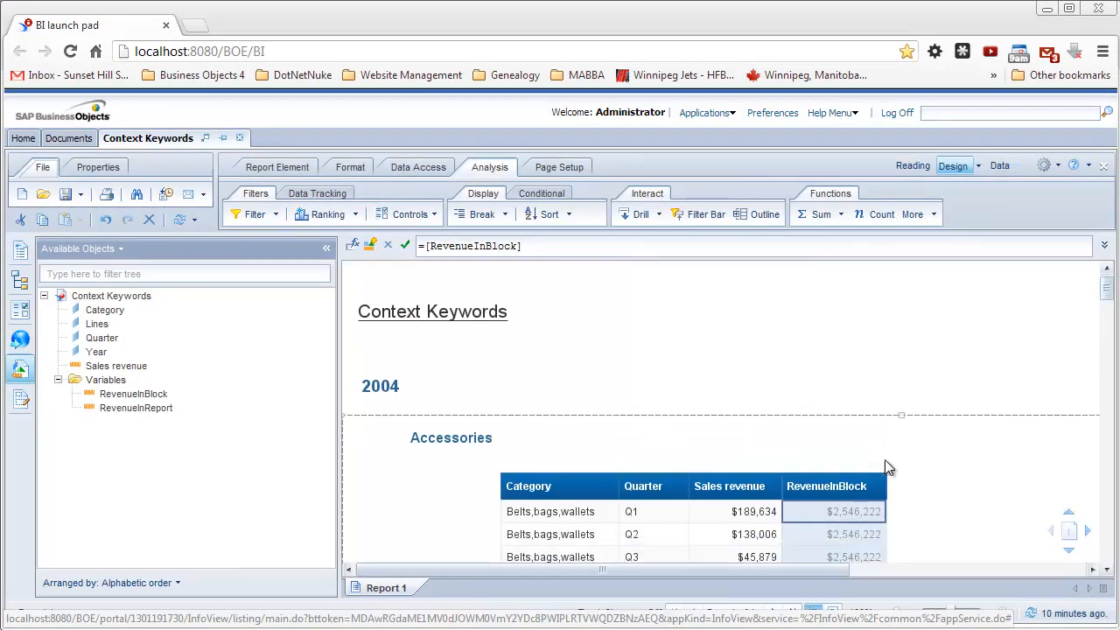
{"action": "left_click", "coordinate": [769, 374]}
{"action": "left_click_drag", "start_coordinate": [112, 409], "coordinate": [886, 495]}
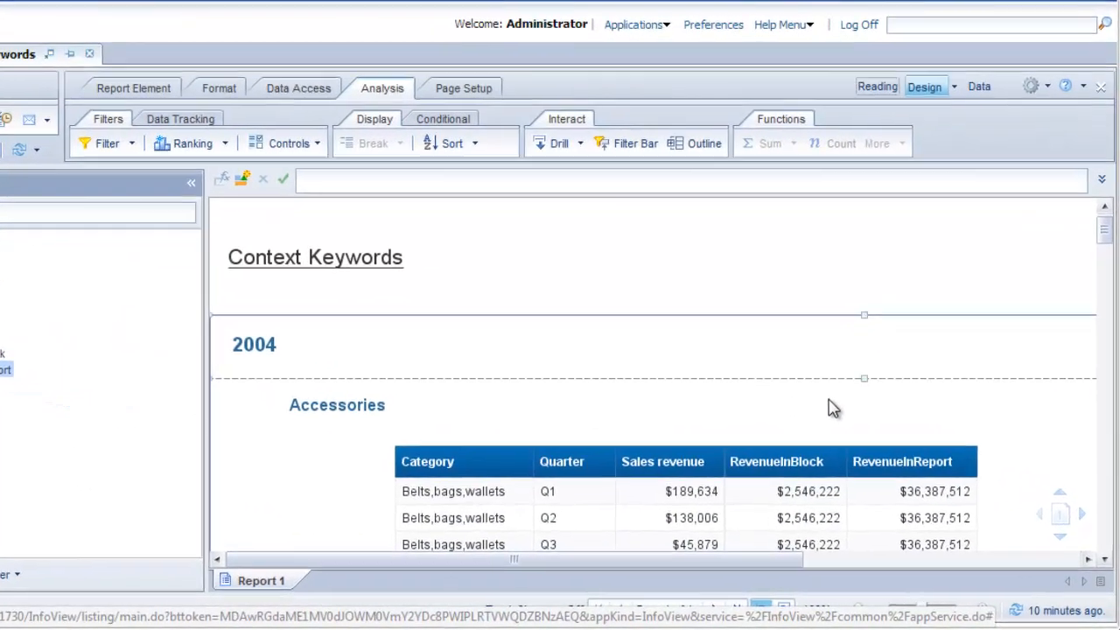
{"action": "scroll", "coordinate": [855, 425], "scroll_direction": "down", "scroll_amount": 1}
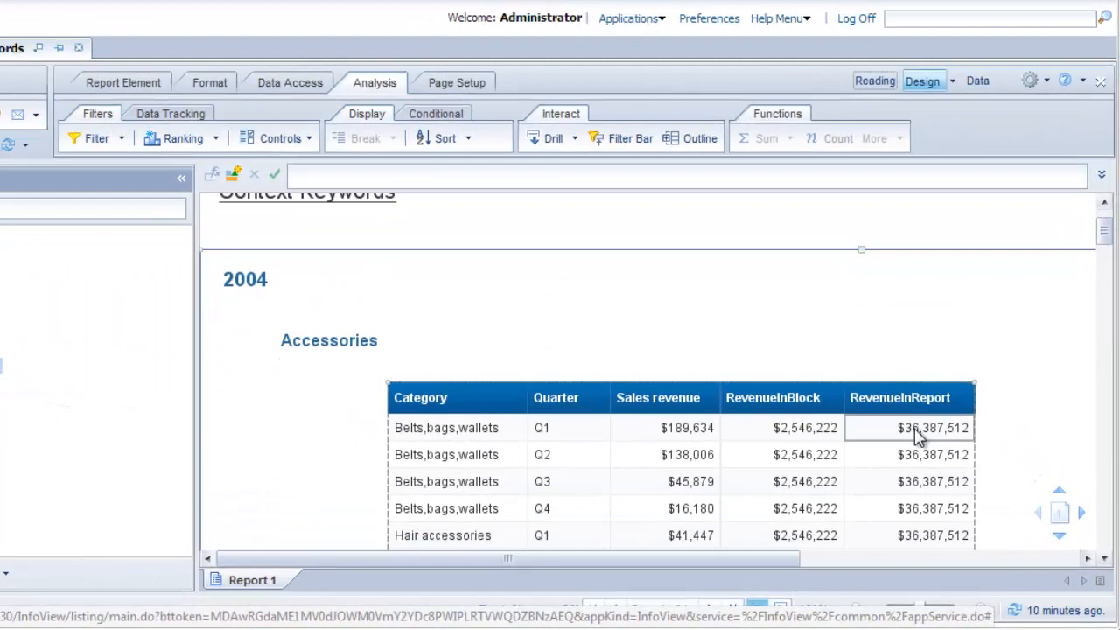
{"action": "left_click", "coordinate": [933, 448]}
{"action": "scroll", "coordinate": [785, 400], "scroll_direction": "down", "scroll_amount": 10}
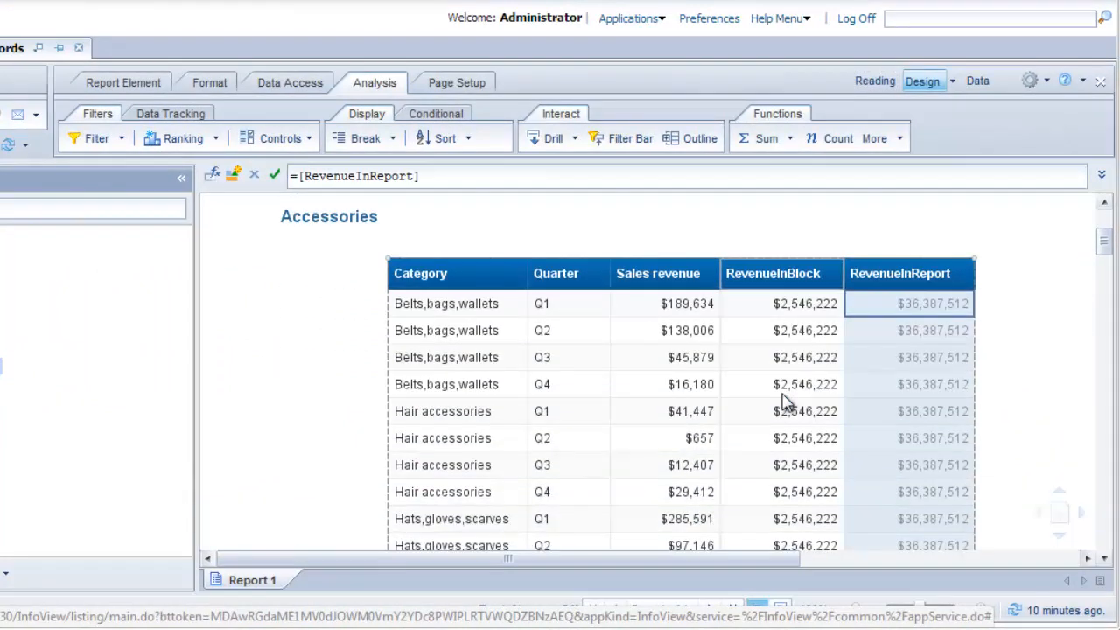
{"action": "scroll", "coordinate": [785, 400], "scroll_direction": "down", "scroll_amount": 10}
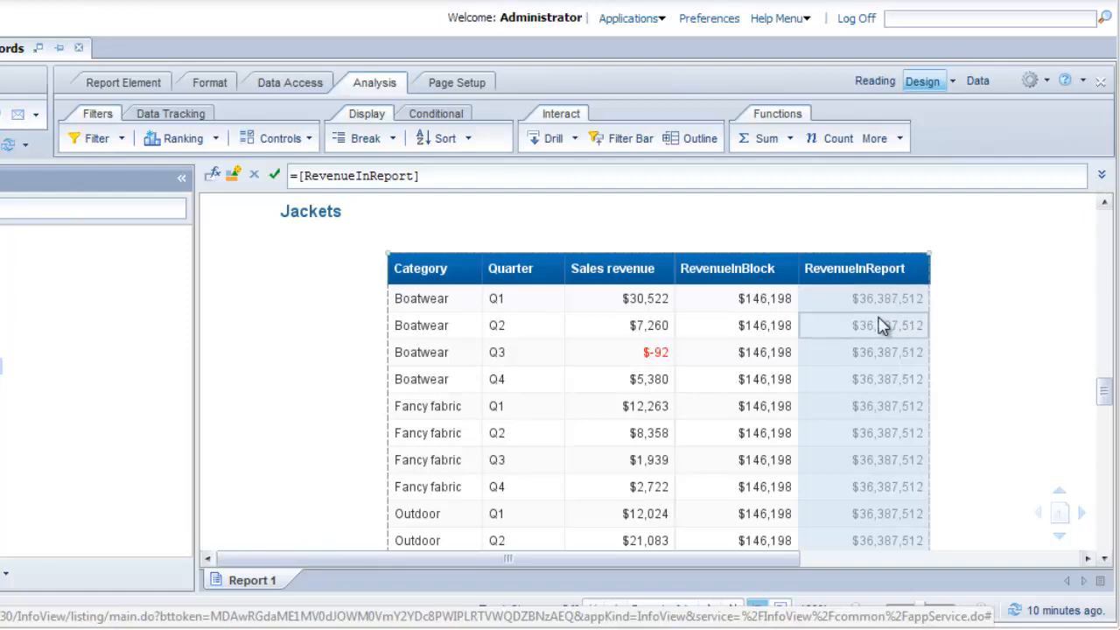
{"action": "left_click", "coordinate": [857, 303]}
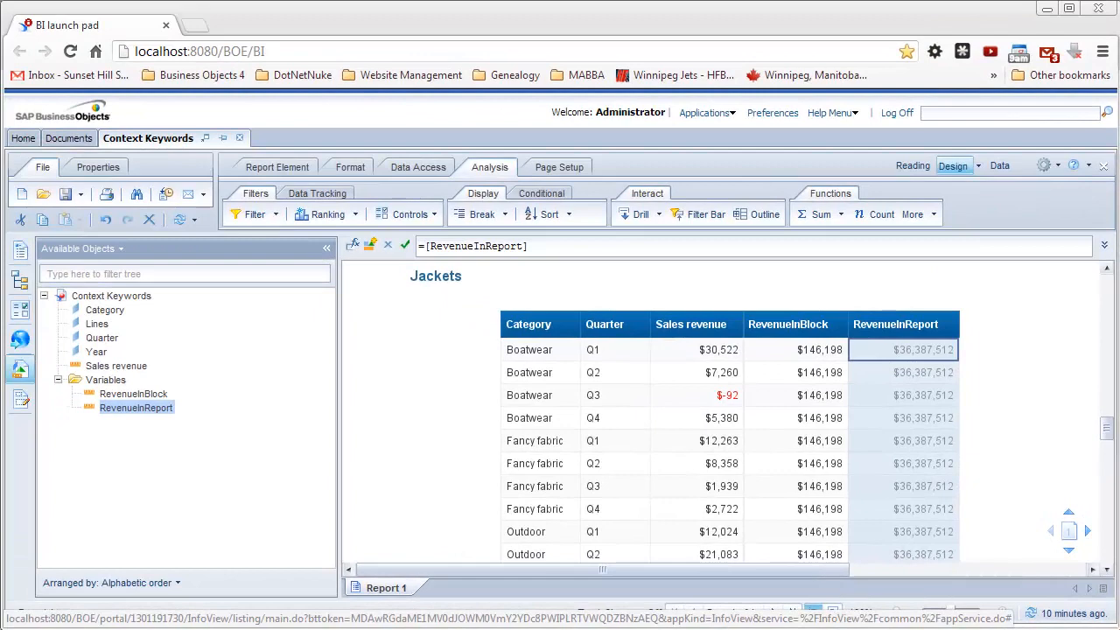
Step: Add a new report to the document, insert a table of Year and Sales revenue, and fit the Sales revenue column to its contents
{"action": "right_click", "coordinate": [387, 587]}
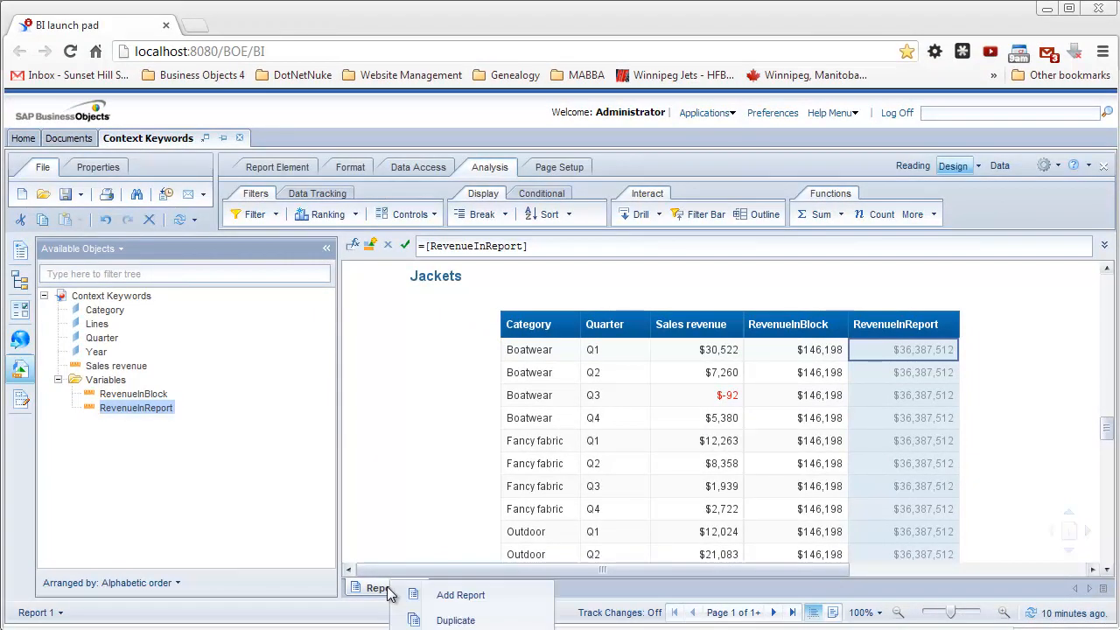
{"action": "left_click", "coordinate": [458, 596]}
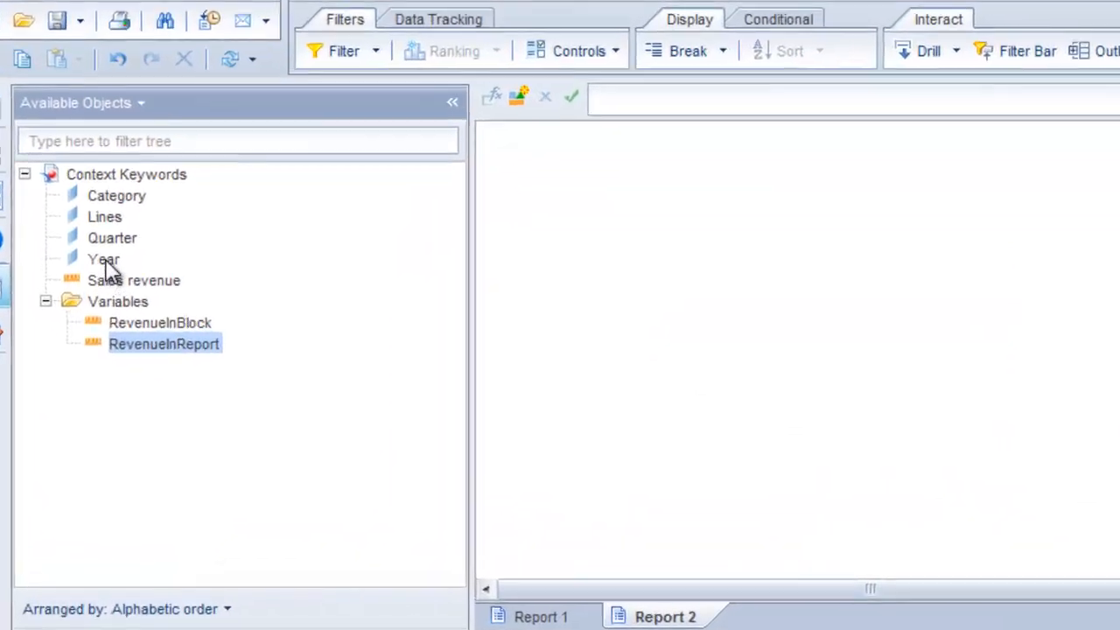
{"action": "left_click", "coordinate": [98, 352]}
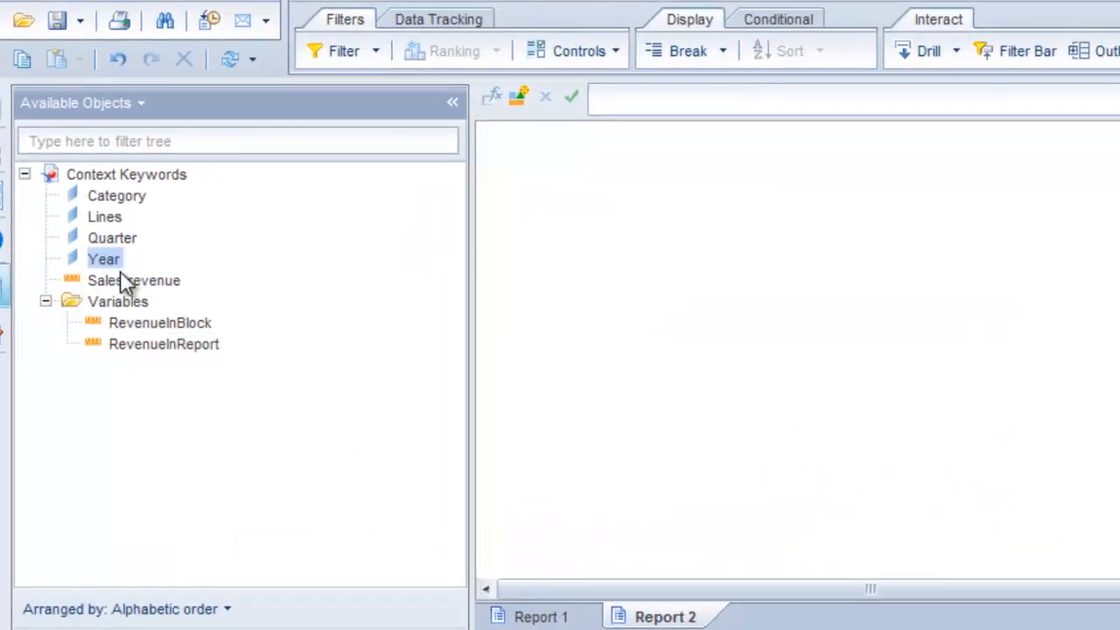
{"action": "left_click", "coordinate": [125, 280], "text": "ctrl"}
{"action": "left_click_drag", "start_coordinate": [125, 280], "coordinate": [742, 361]}
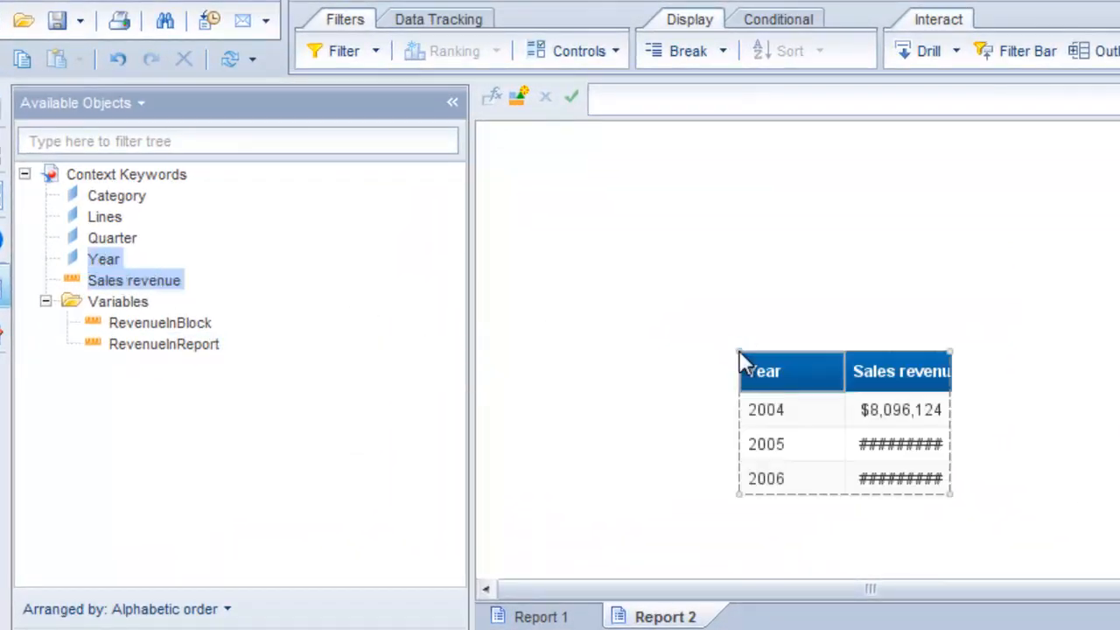
{"action": "left_click", "coordinate": [948, 371]}
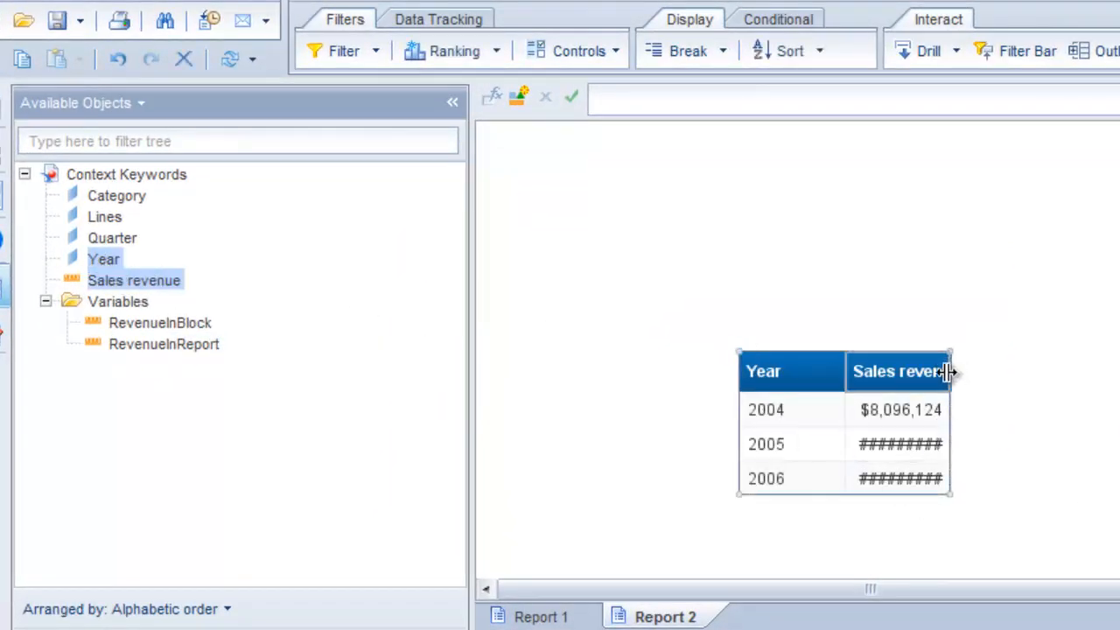
{"action": "double_click", "coordinate": [950, 372]}
Step: Add a sum to the Sales revenue column in Report 2 and compare it with the RevenueInReport values in Report 1
{"action": "left_click", "coordinate": [925, 415]}
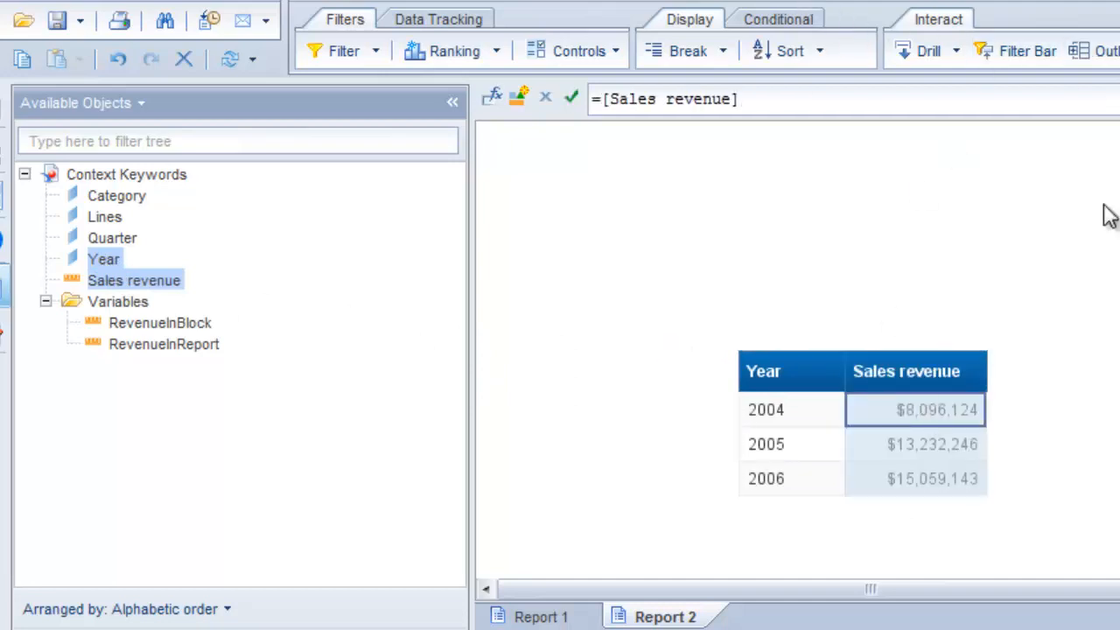
{"action": "left_click", "coordinate": [933, 520]}
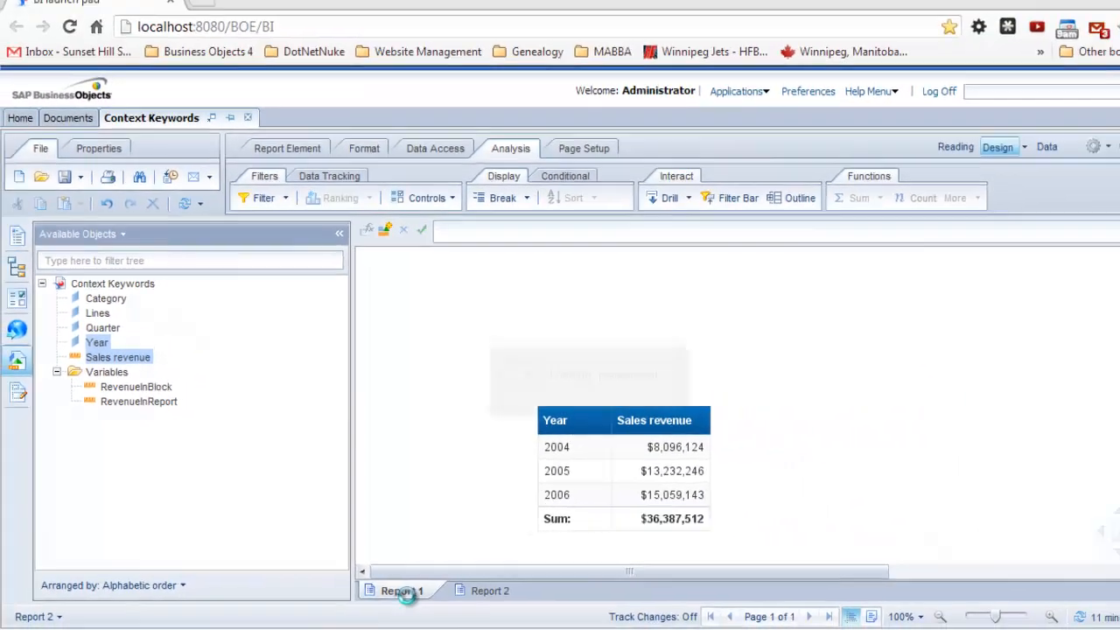
{"action": "left_click", "coordinate": [540, 617]}
{"action": "left_click", "coordinate": [967, 542]}
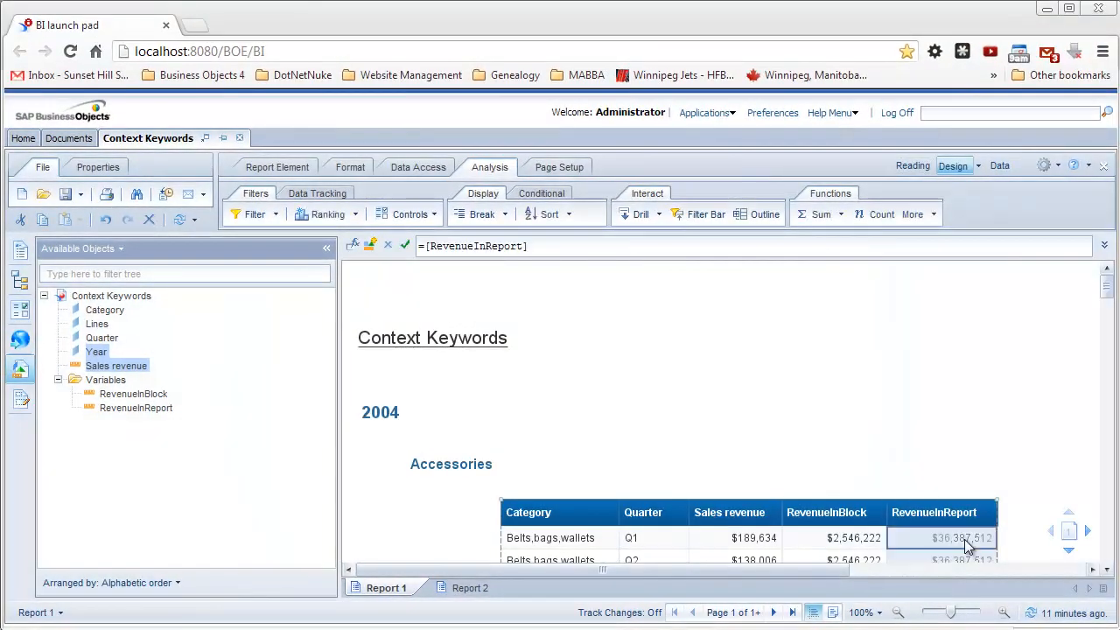